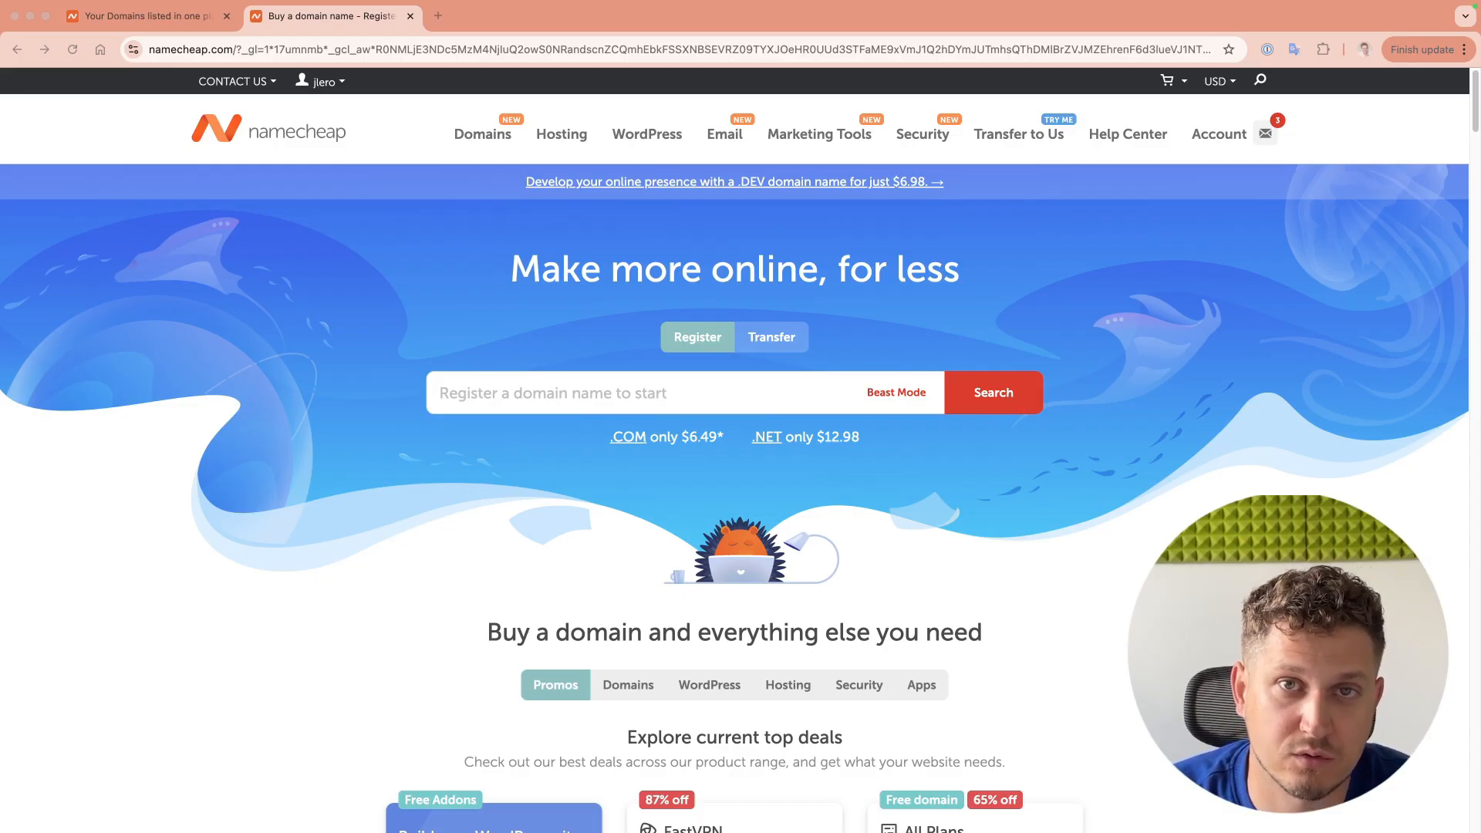
# Step: Search Namecheap's domain prices page for mcpkspace.com and confirm it is available at $11.28/yr
pyautogui.click(1116, 244)
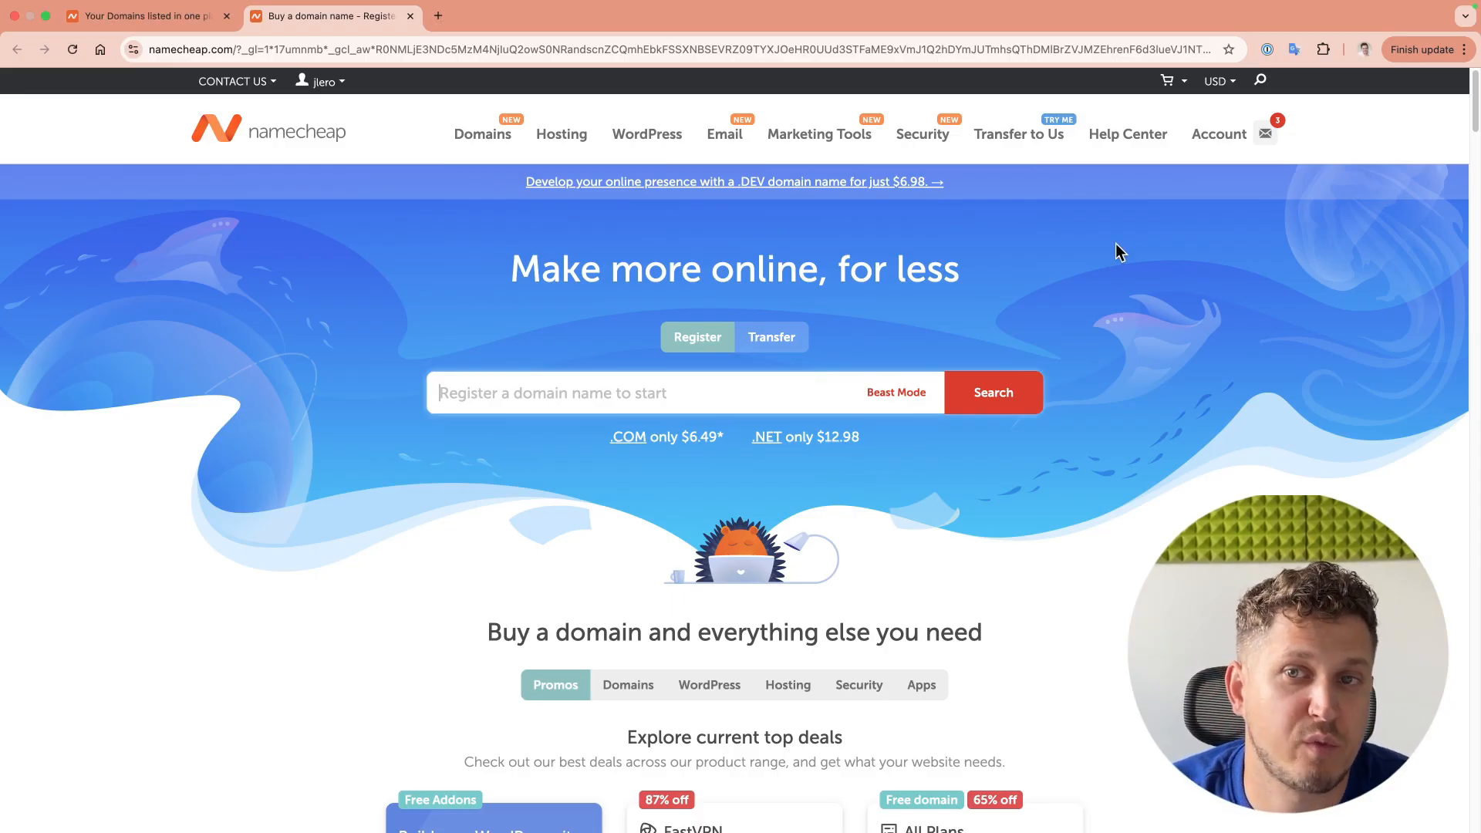
pyautogui.moveTo(561, 143)
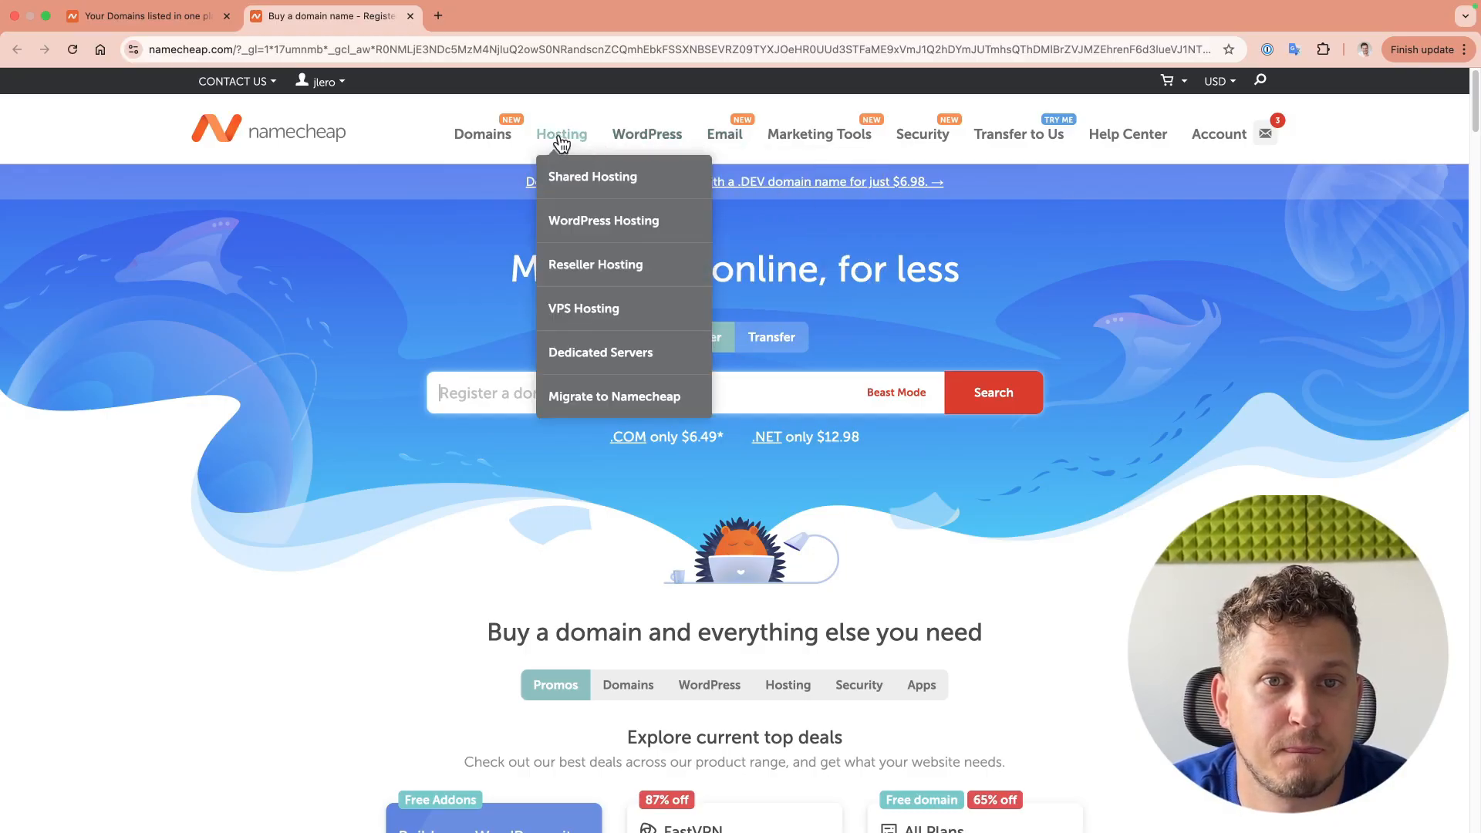
pyautogui.click(488, 138)
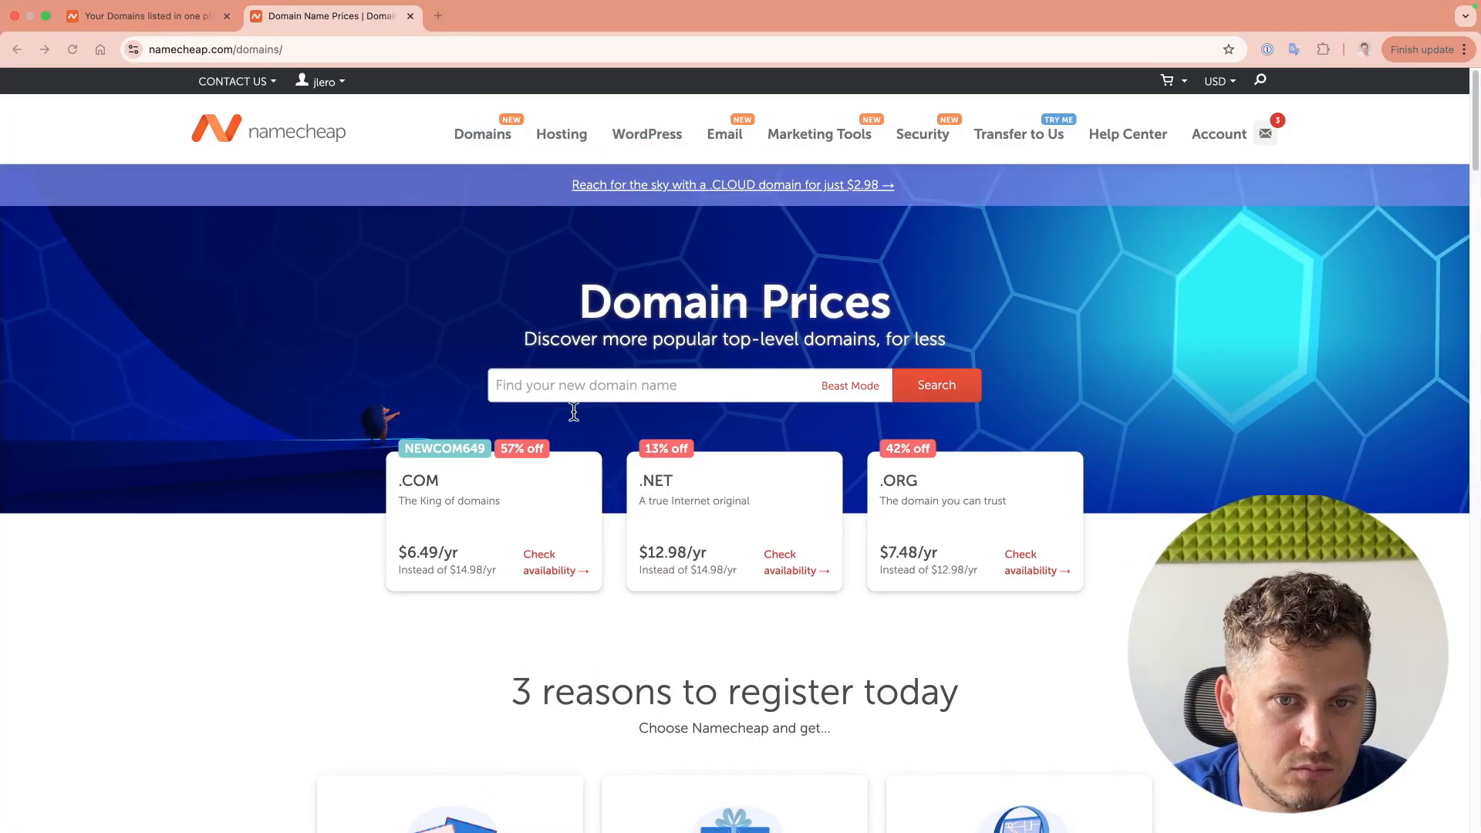
pyautogui.click(564, 394)
pyautogui.write('mcpkspace.com')
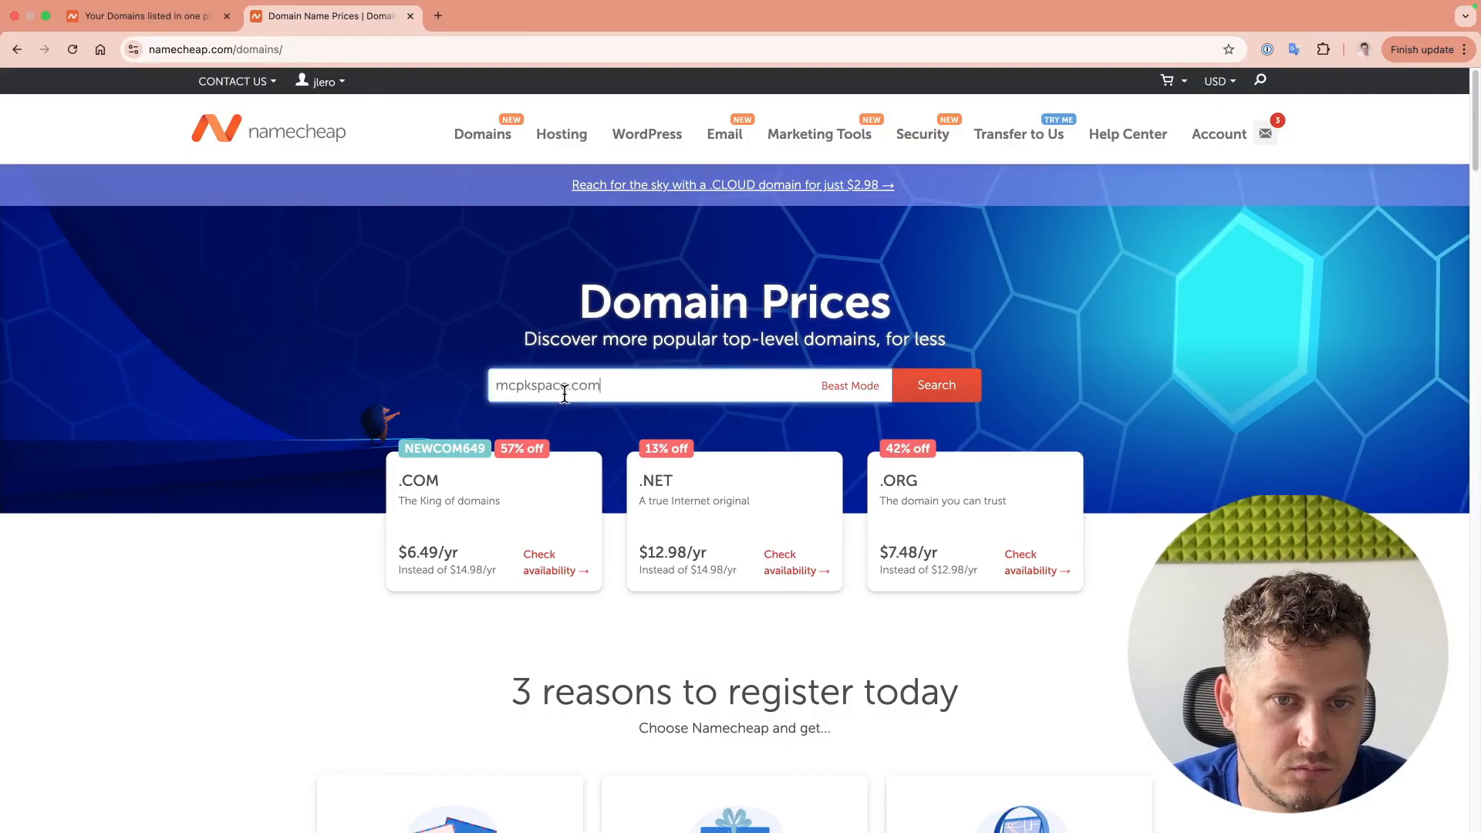
pyautogui.click(936, 398)
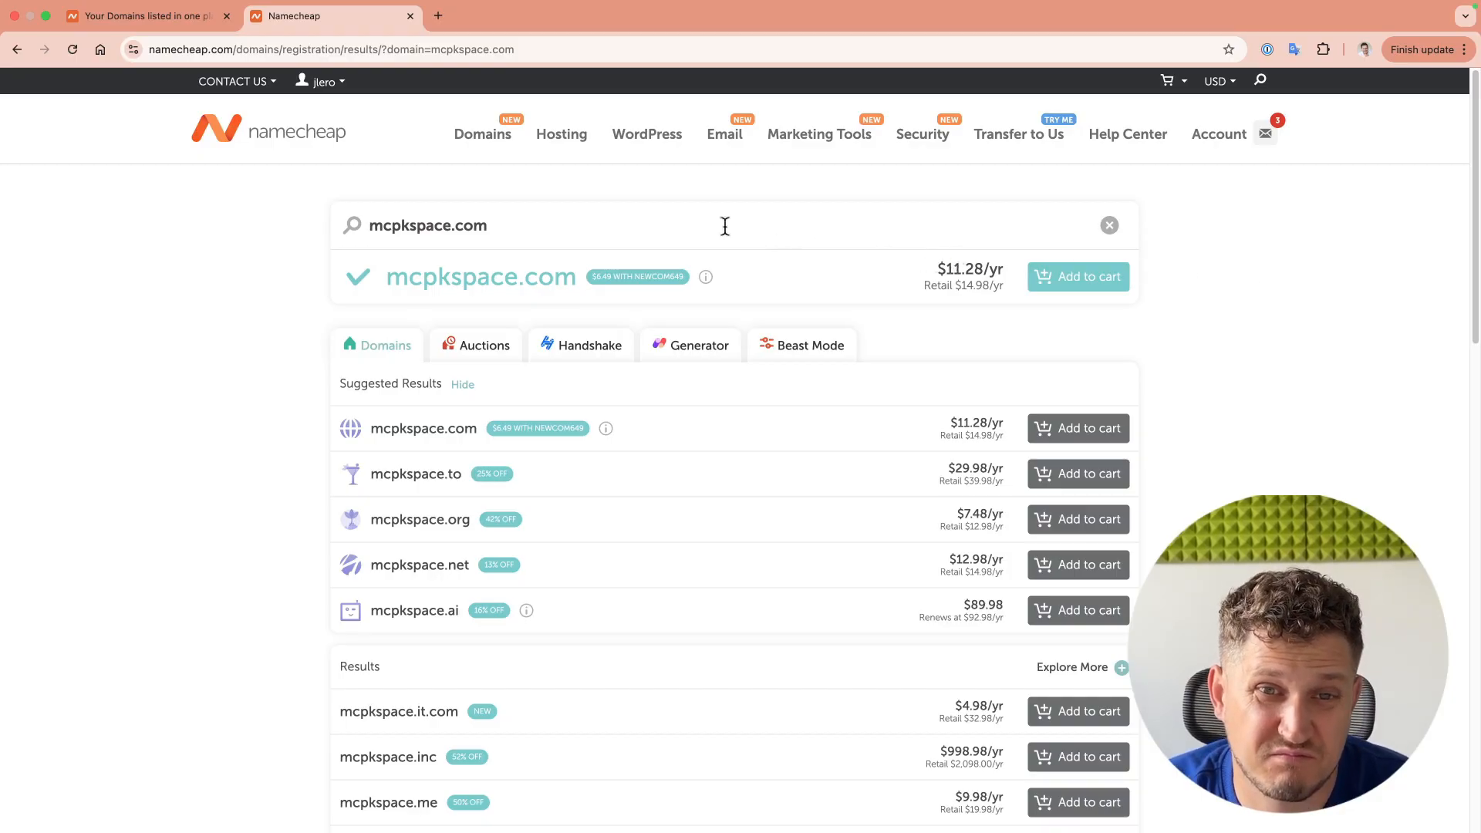
# Step: Add mcpkspace.com and mcpkhub.com to the cart and check out with the $22.96 total
pyautogui.moveTo(464, 226); pyautogui.dragTo(487, 225)
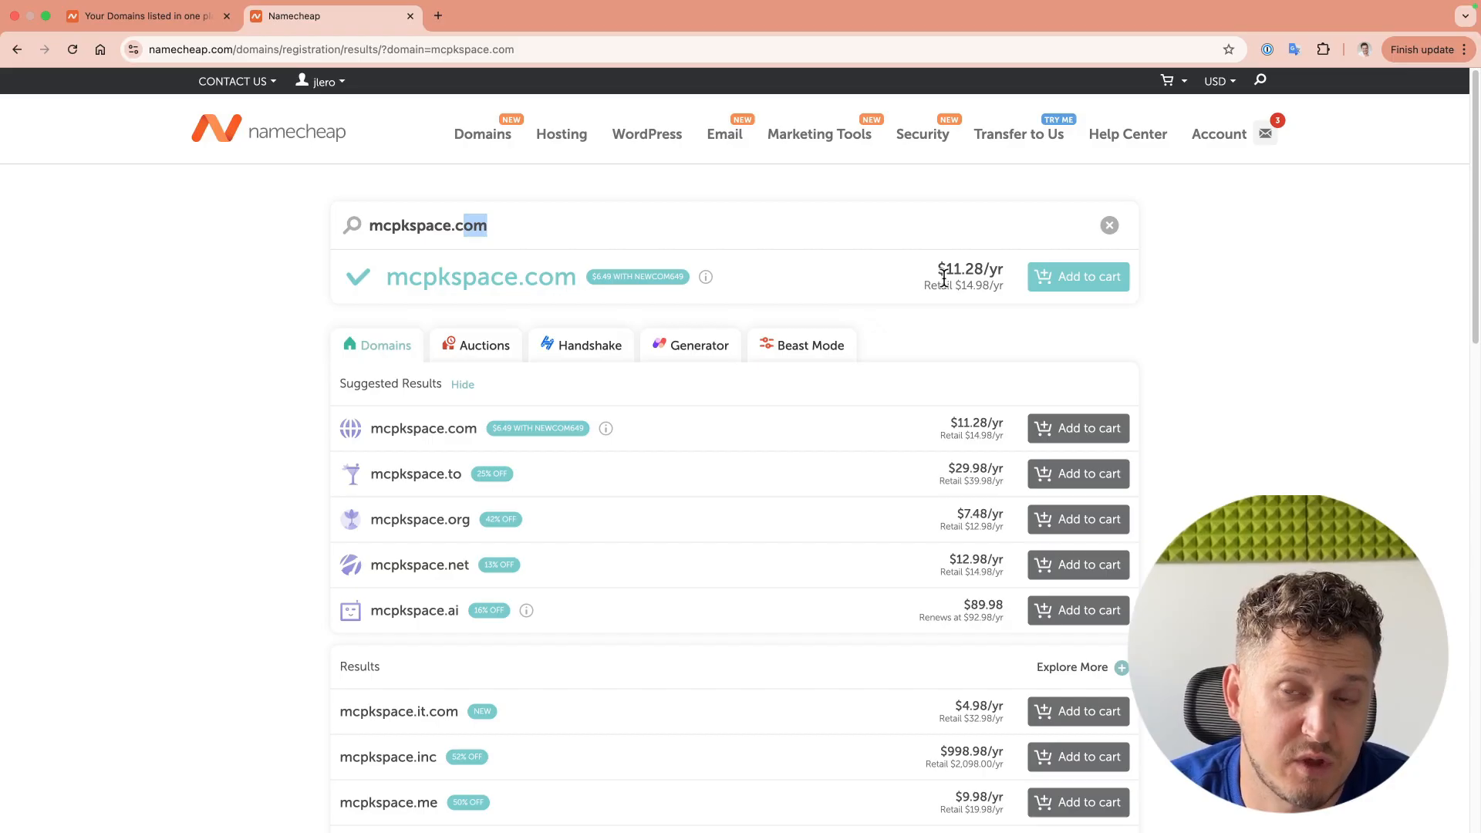
pyautogui.click(1221, 245)
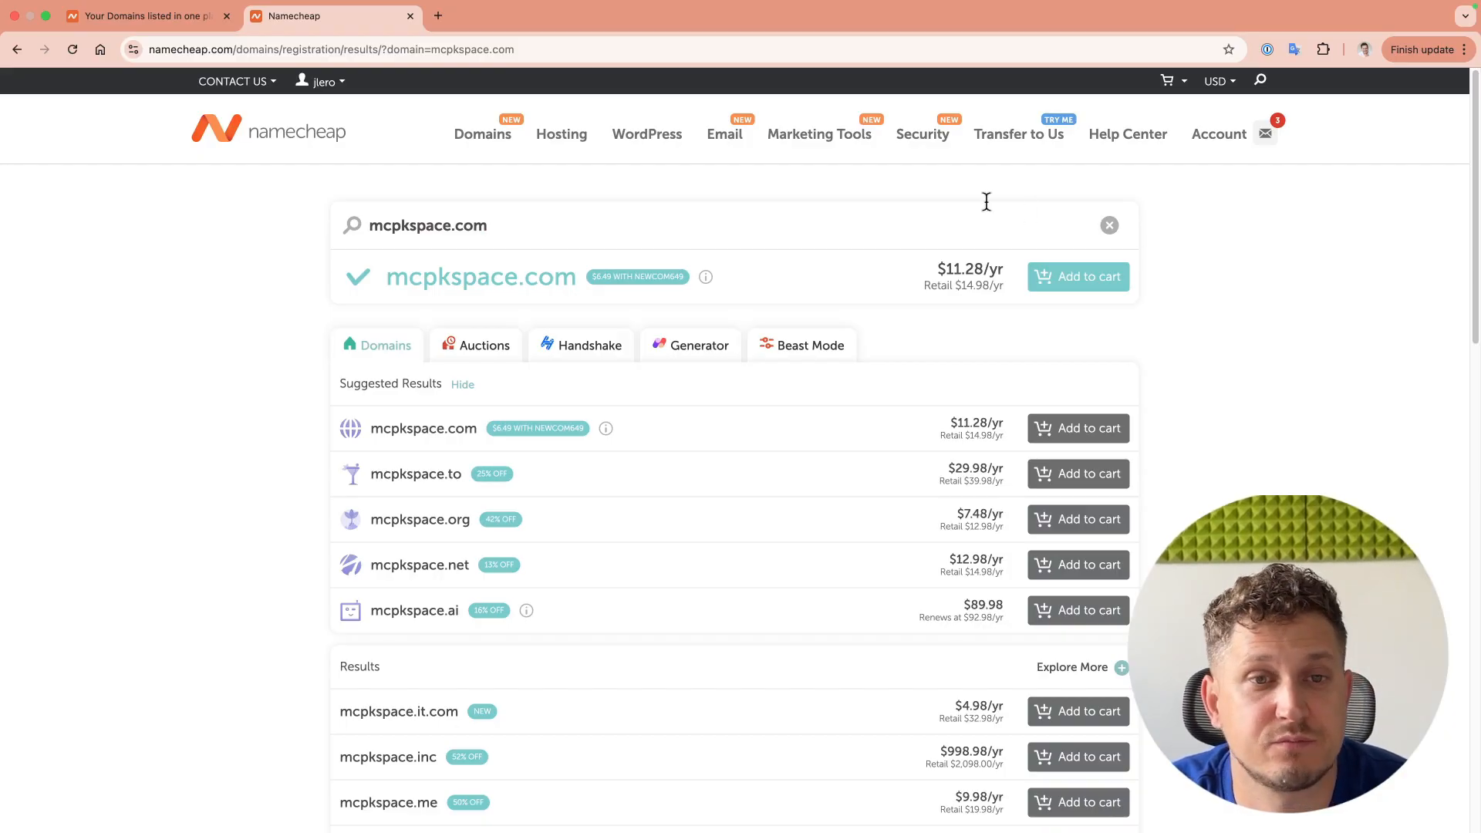
pyautogui.click(1091, 282)
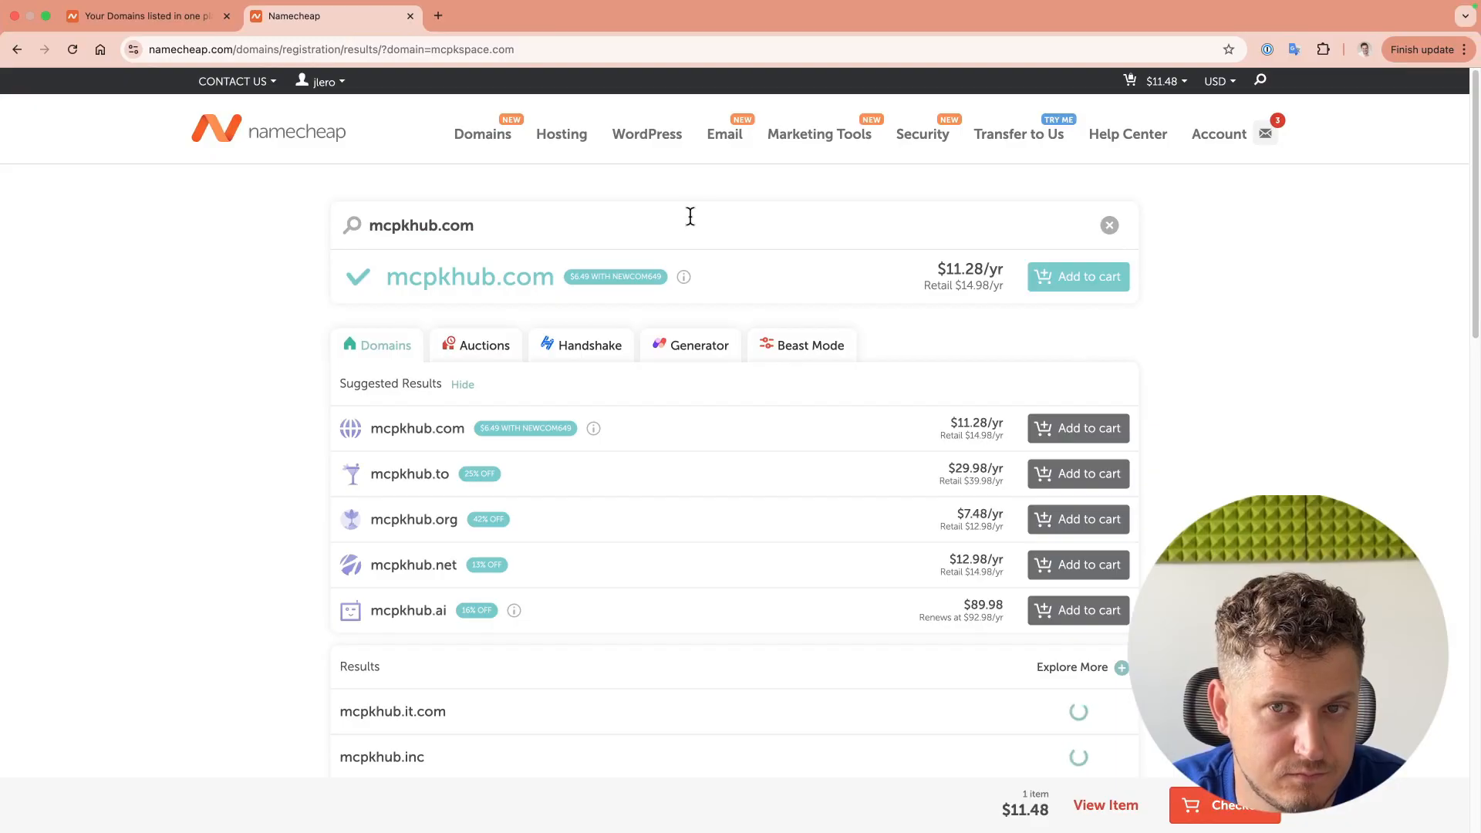
pyautogui.click(1088, 281)
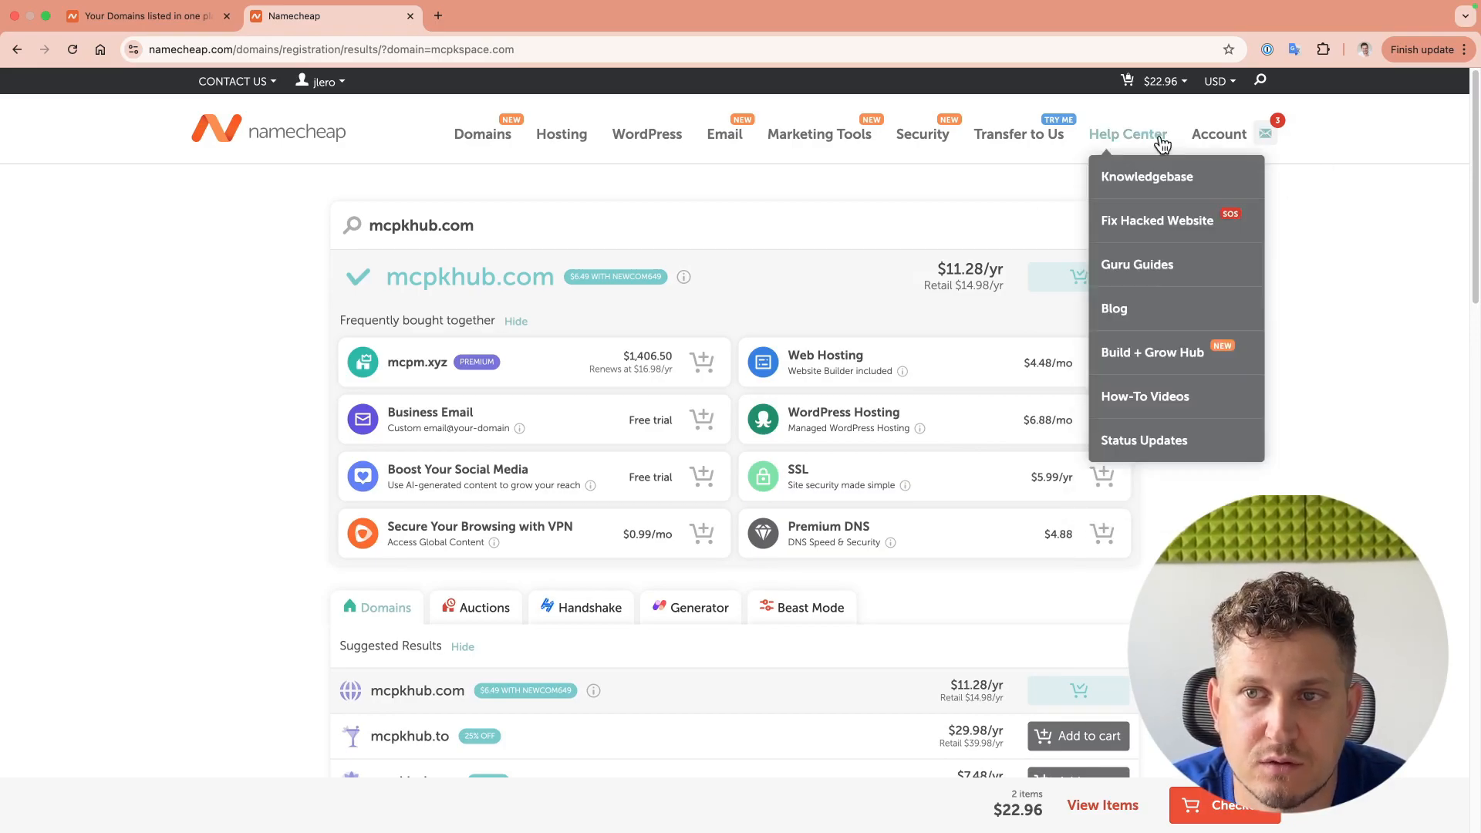
pyautogui.click(1231, 806)
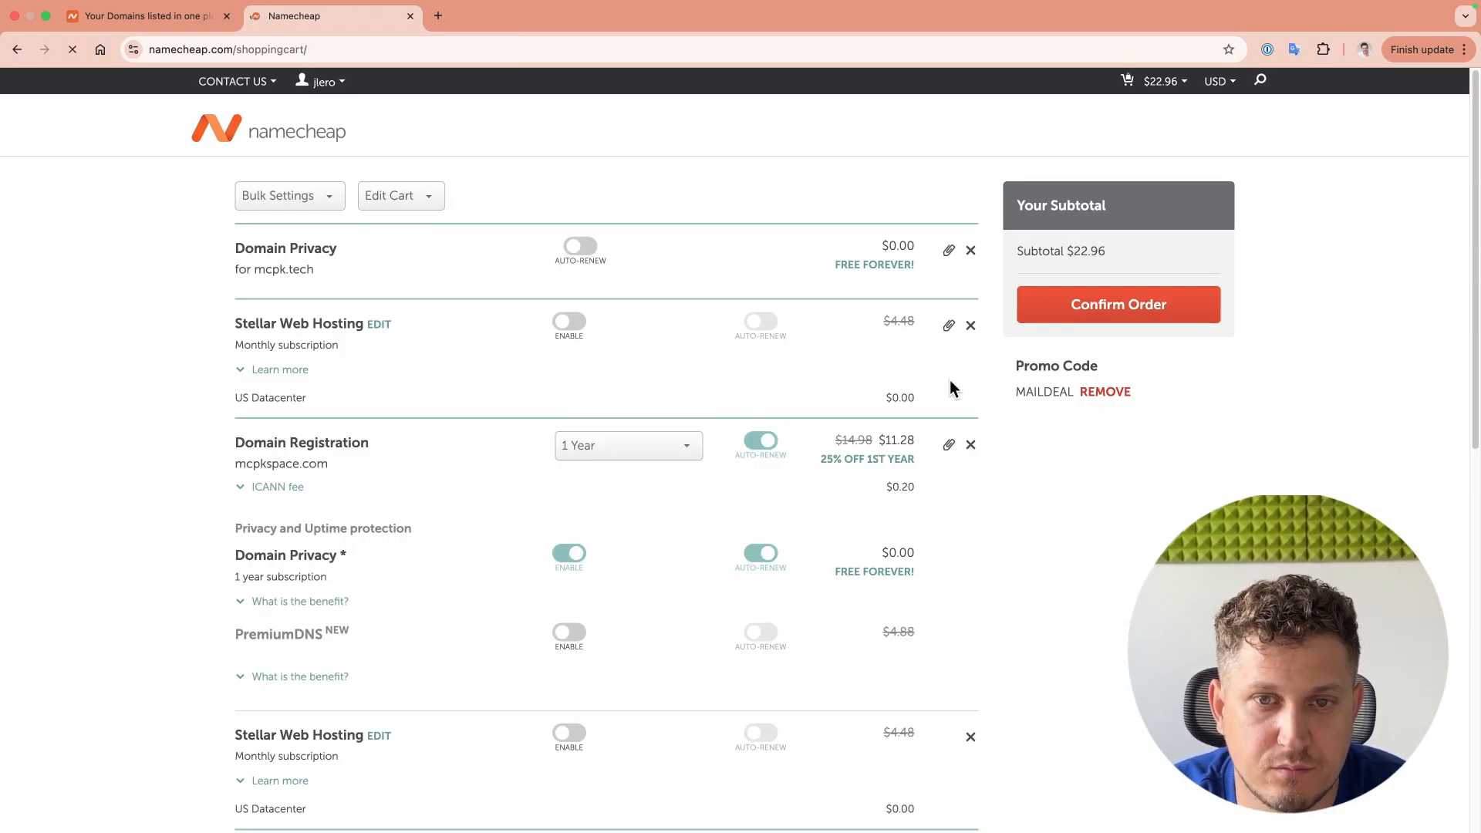
# Step: Enable auto-renew for domain privacy, leave web hosting off and keep 1 Year registration
pyautogui.click(586, 248)
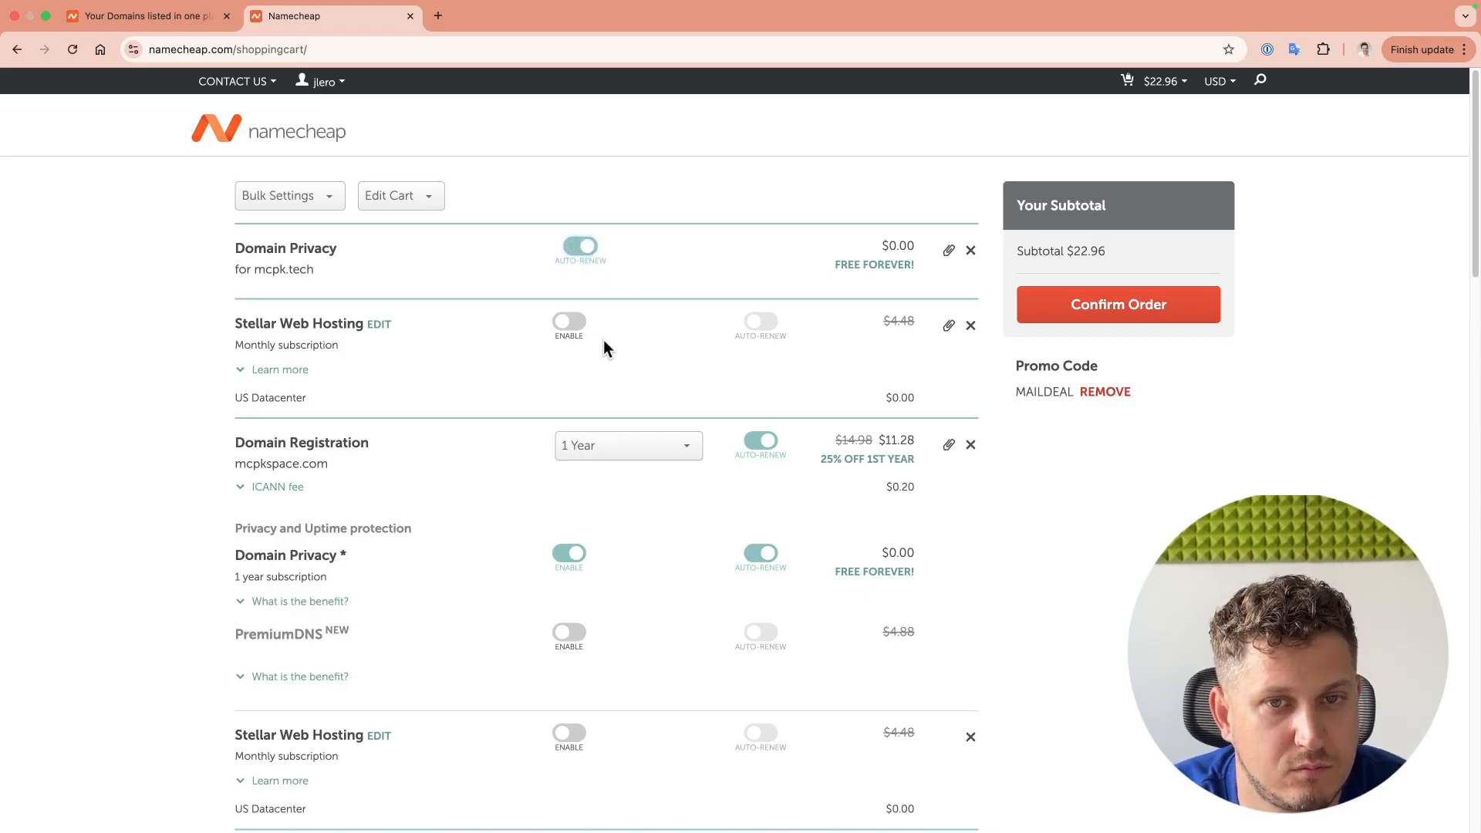
pyautogui.click(569, 322)
pyautogui.click(570, 322)
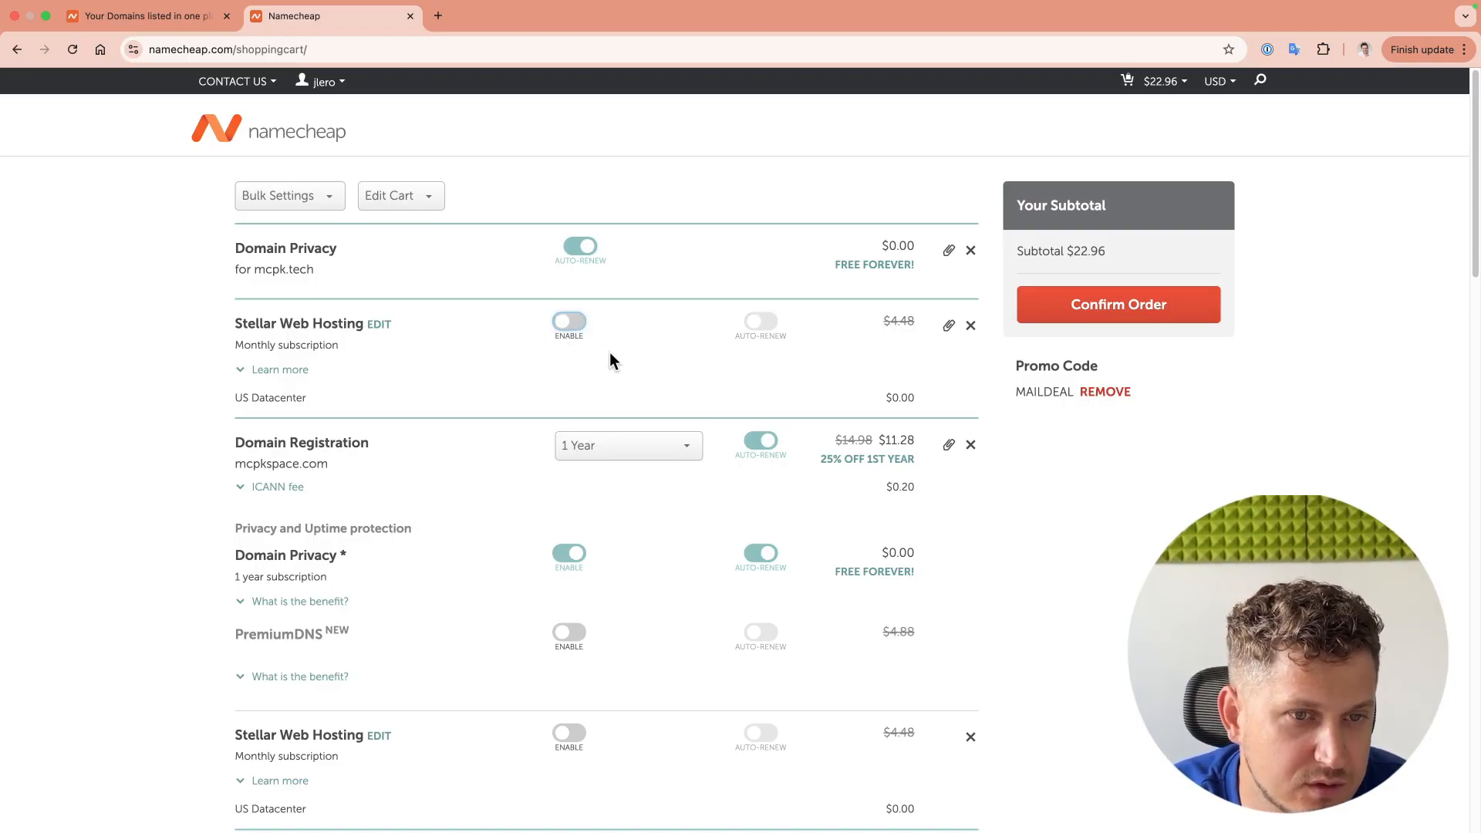
pyautogui.click(611, 445)
pyautogui.click(640, 448)
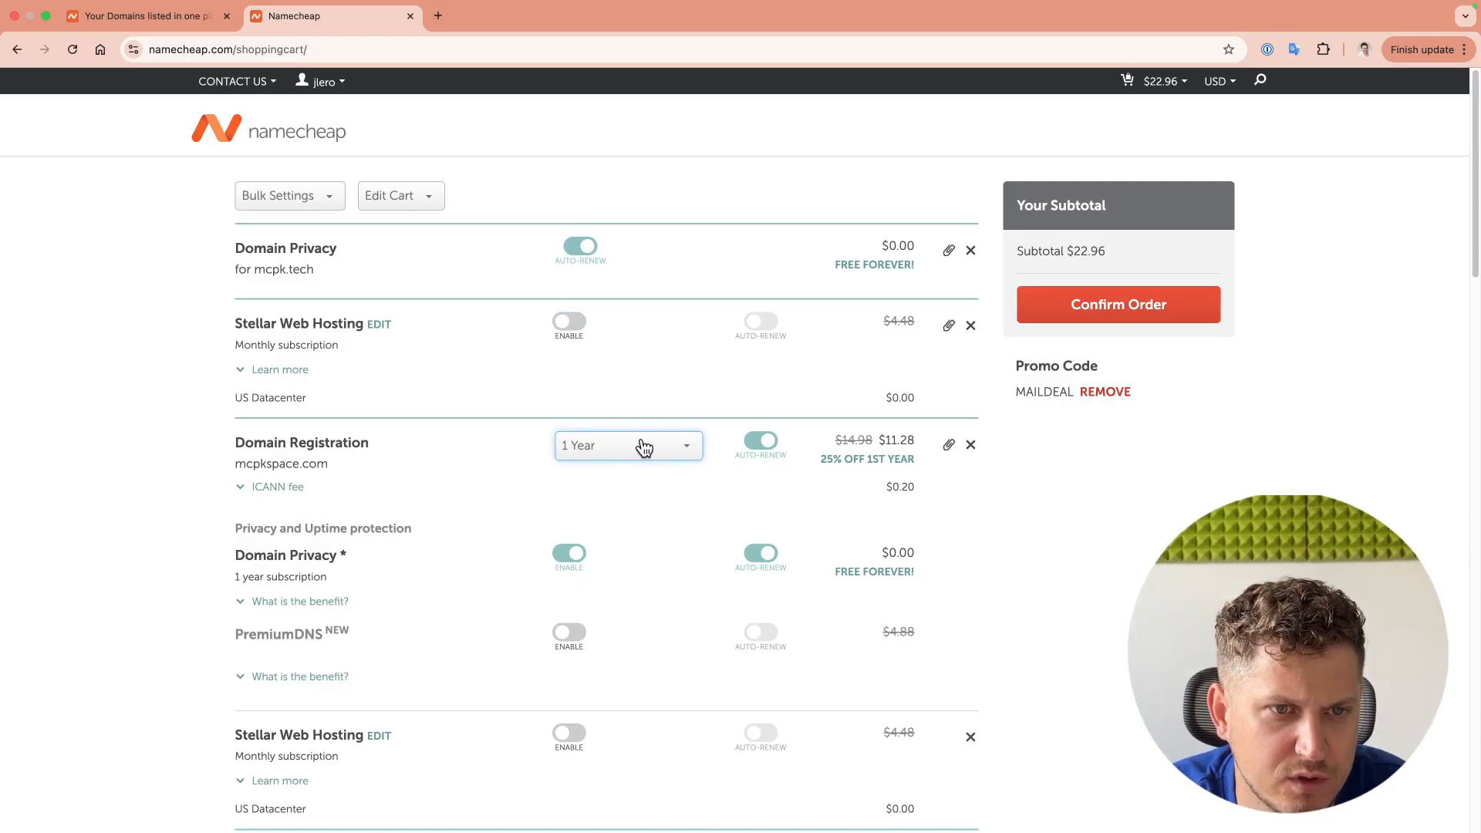
# Step: Confirm the order for mcpkspace.com and mcpkhub.com
pyautogui.scroll(-2, 379, 401)
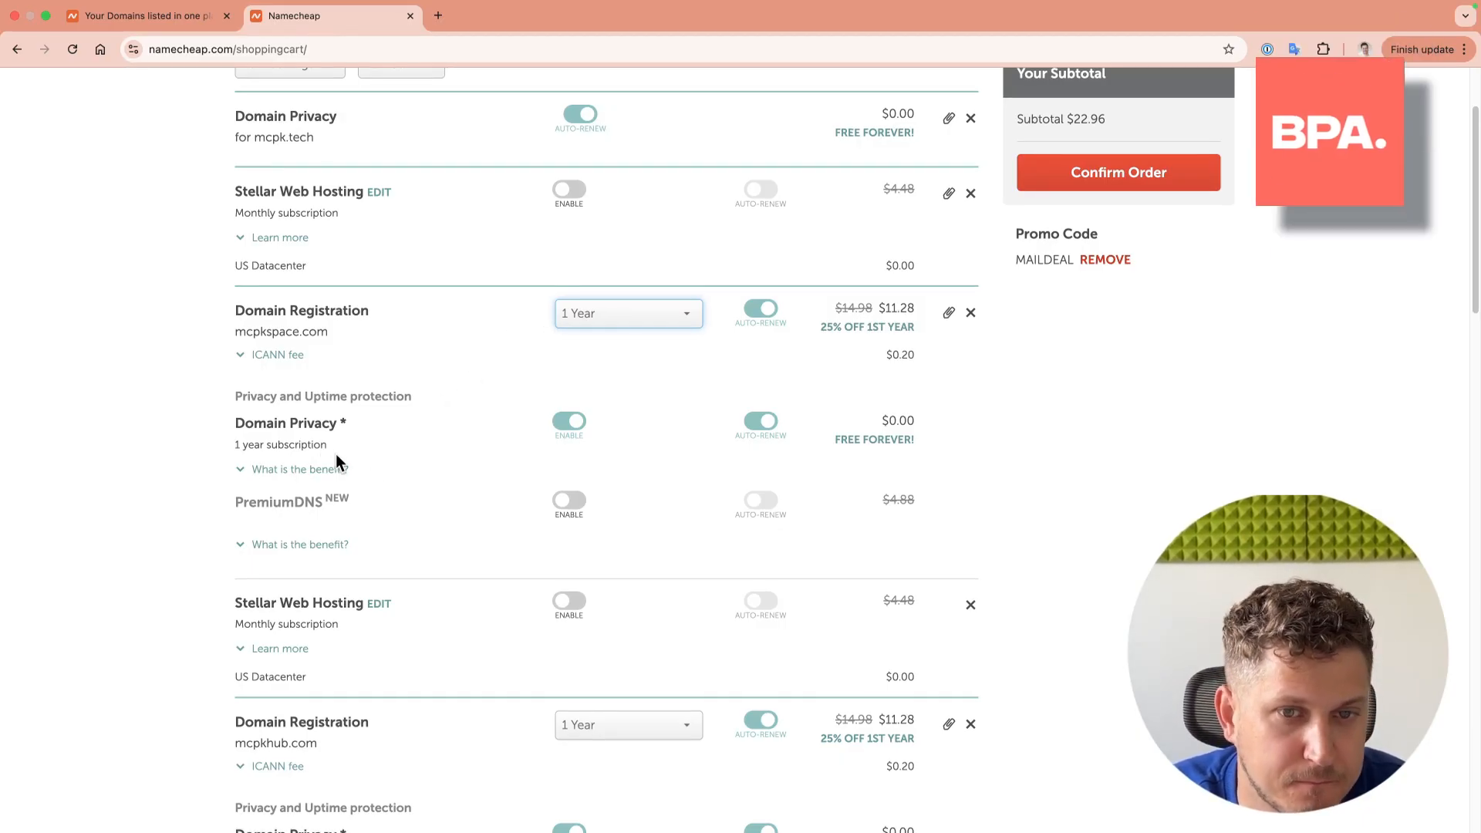
pyautogui.scroll(-3, 398, 293)
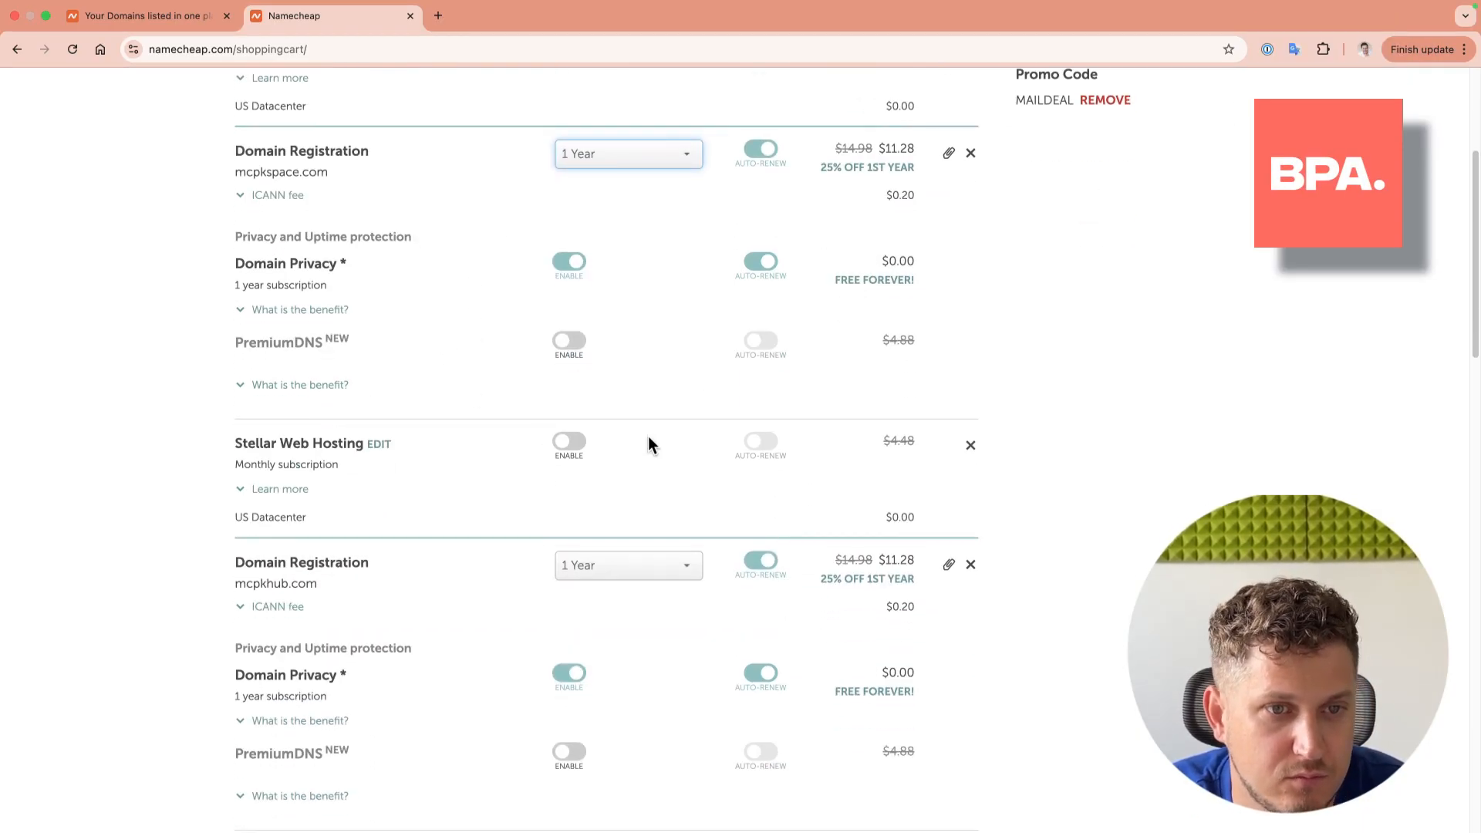
pyautogui.scroll(-8, 391, 447)
pyautogui.scroll(-5, 634, 443)
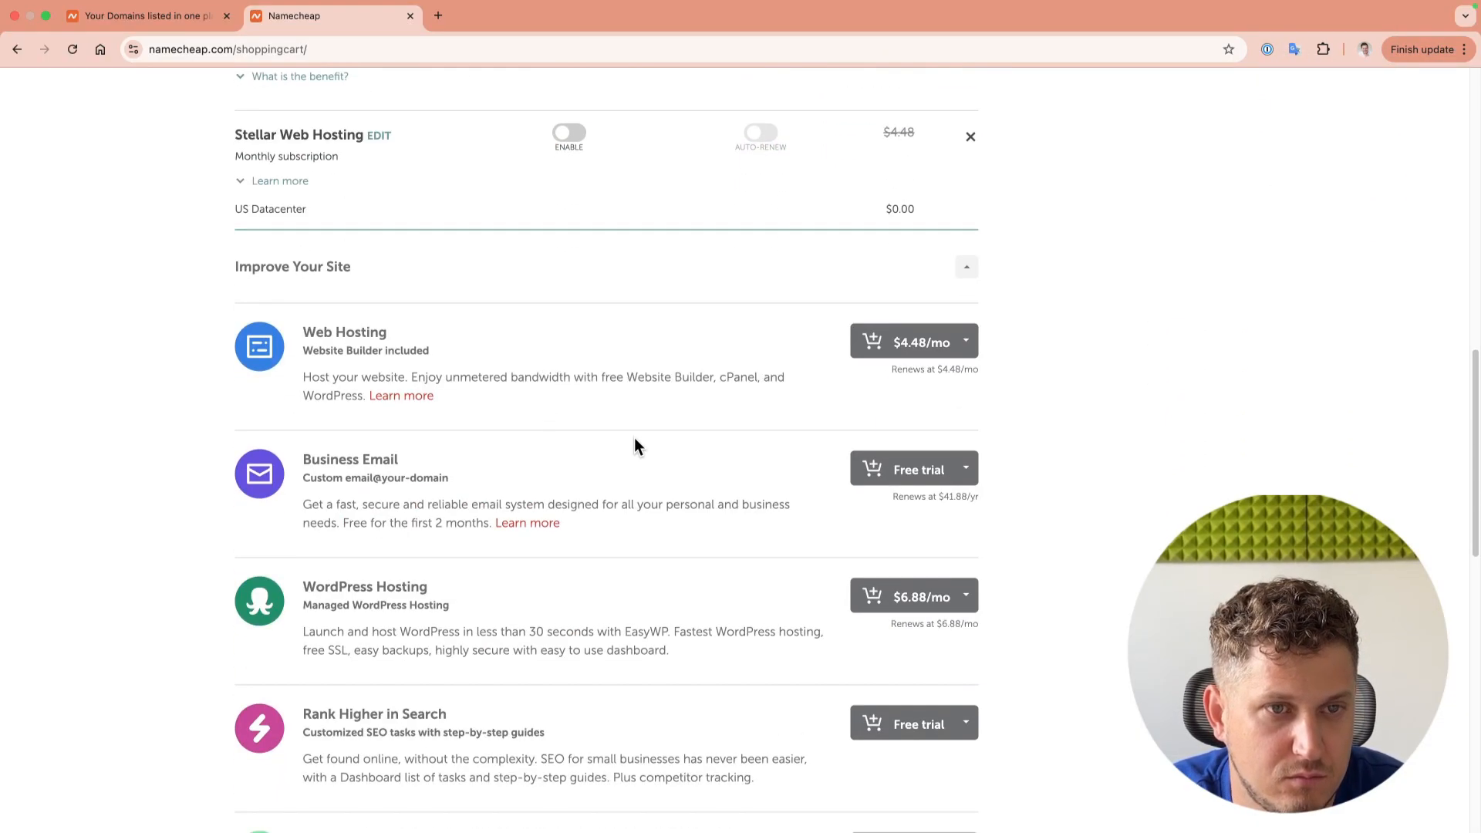
pyautogui.scroll(-2, 586, 316)
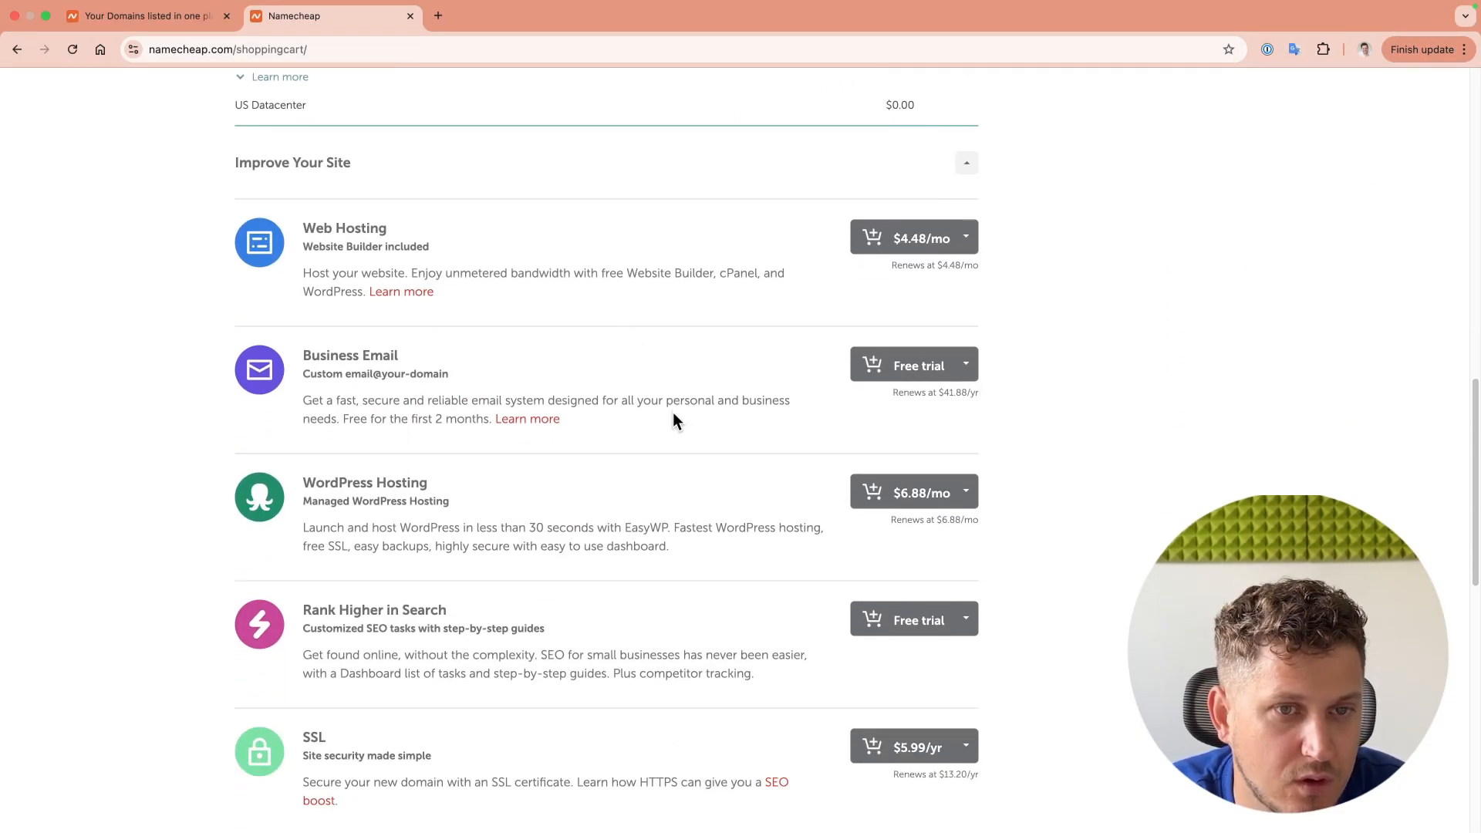
pyautogui.moveTo(450, 376); pyautogui.dragTo(345, 377)
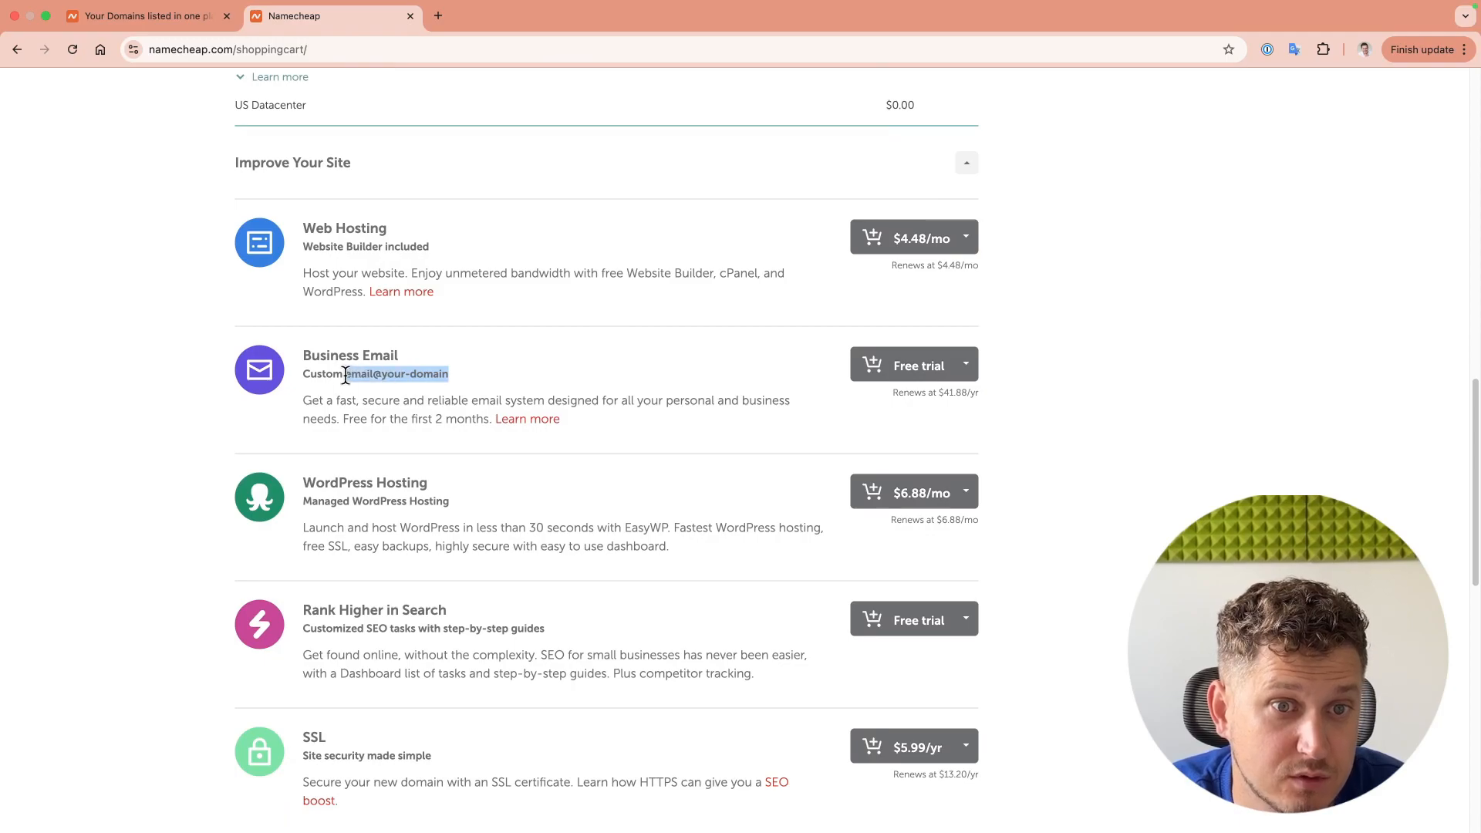
pyautogui.click(476, 383)
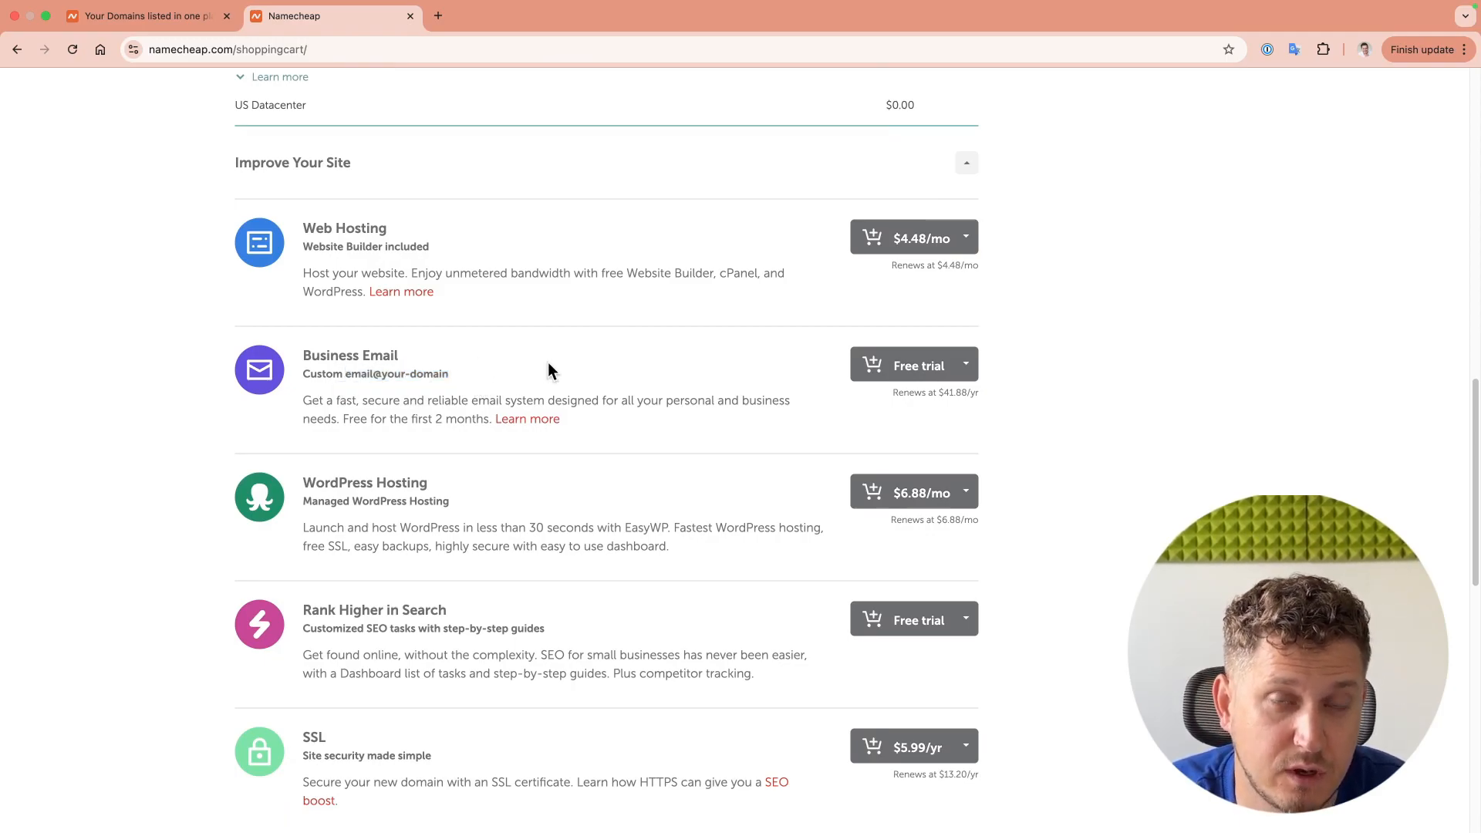
pyautogui.scroll(-10, 581, 378)
pyautogui.click(344, 524)
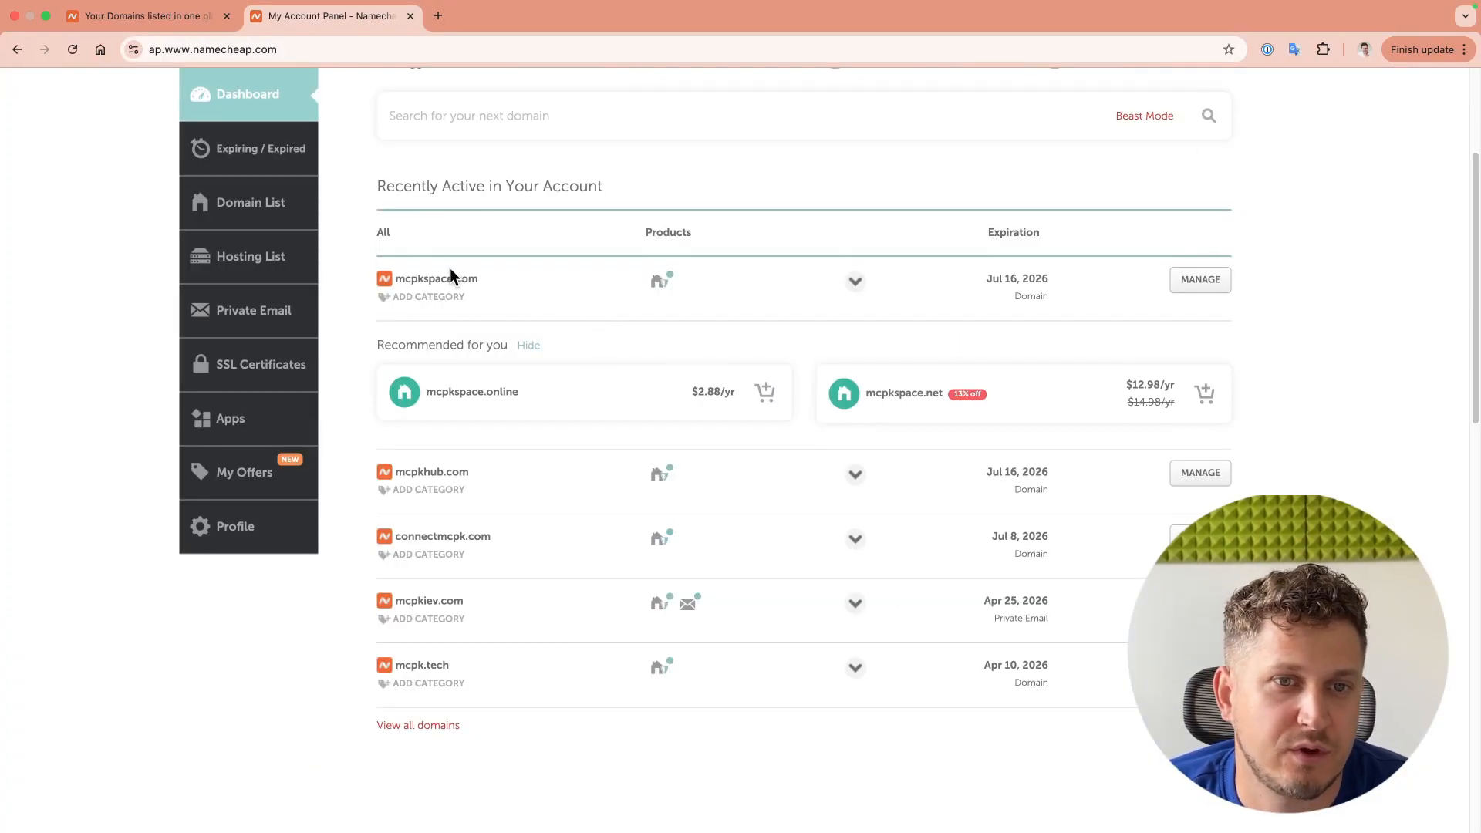
pyautogui.moveTo(433, 10)
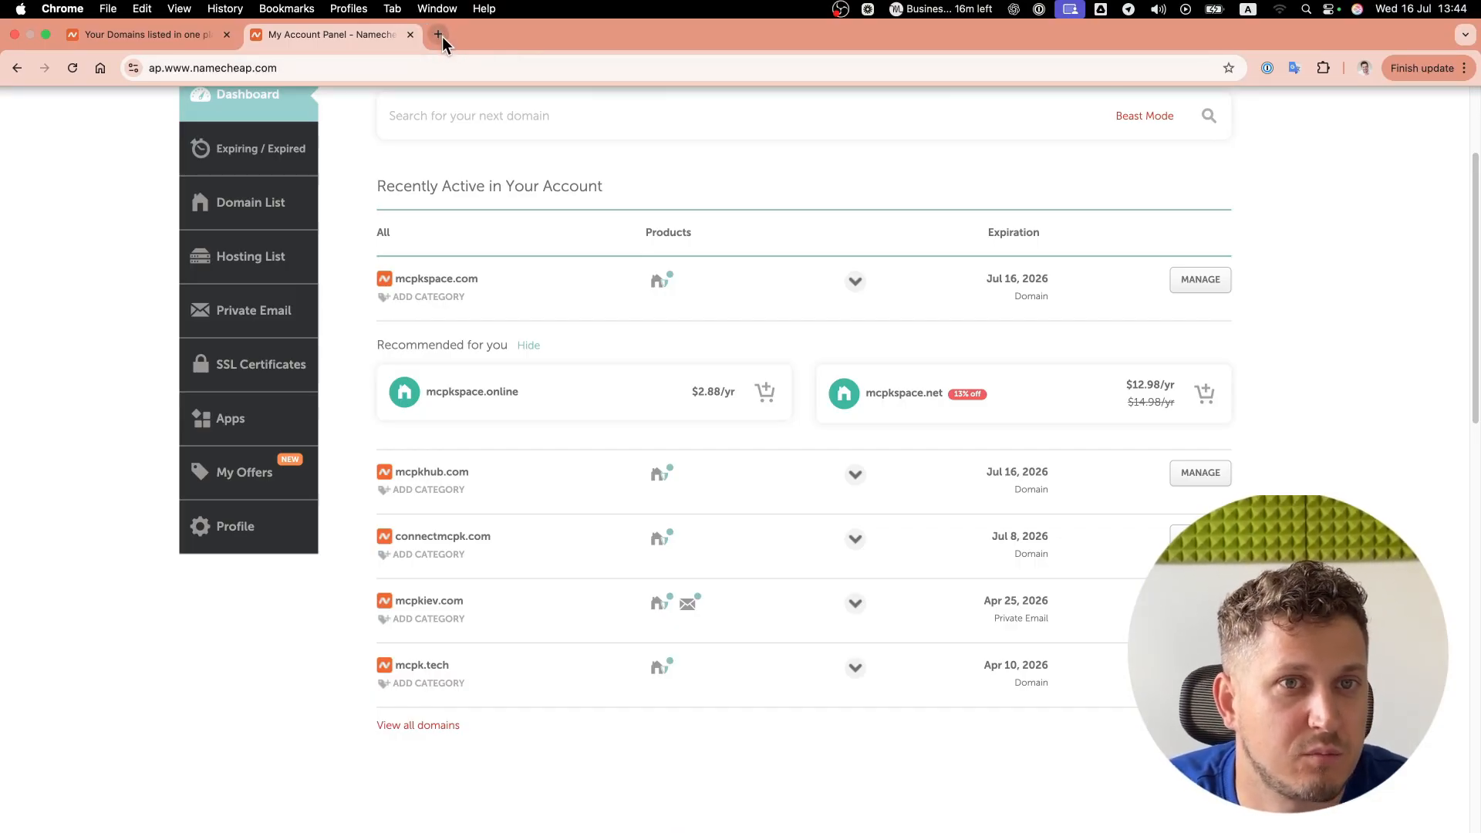
pyautogui.click(439, 35)
# Step: Search 'outlook corporate mailbox' and choose Buy now for Exchange Online (Plan 1) on Microsoft's business email page
pyautogui.write('outlook')
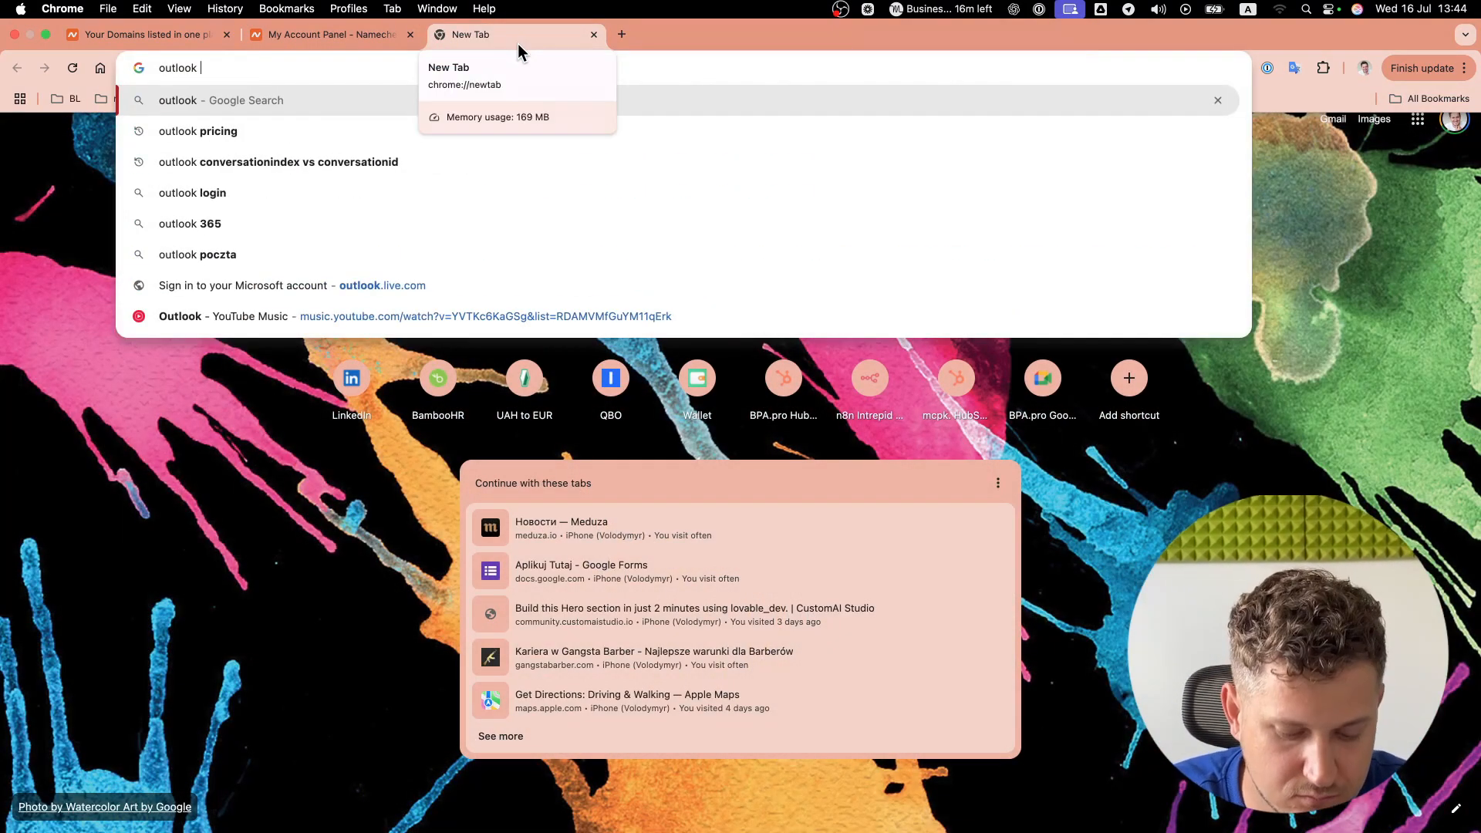
pyautogui.write(' corporate mailbox')
pyautogui.press('Return')
pyautogui.scroll(-4, 393, 487)
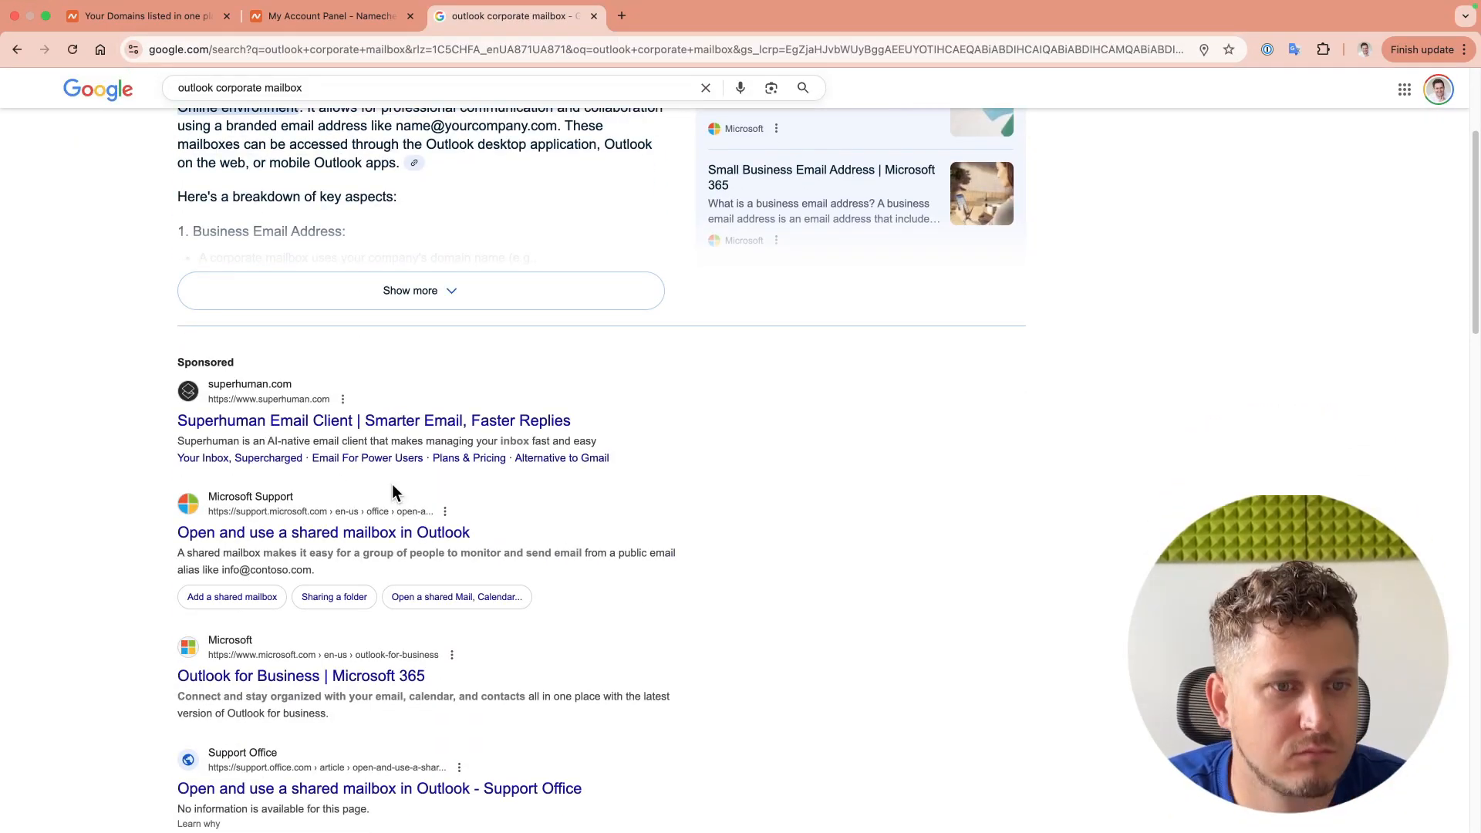
pyautogui.keyDown('super'); pyautogui.click(281, 677); pyautogui.keyUp('super')
pyautogui.scroll(-4, 605, 396)
pyautogui.keyDown('super'); pyautogui.click(448, 591); pyautogui.keyUp('super')
pyautogui.click(834, 16)
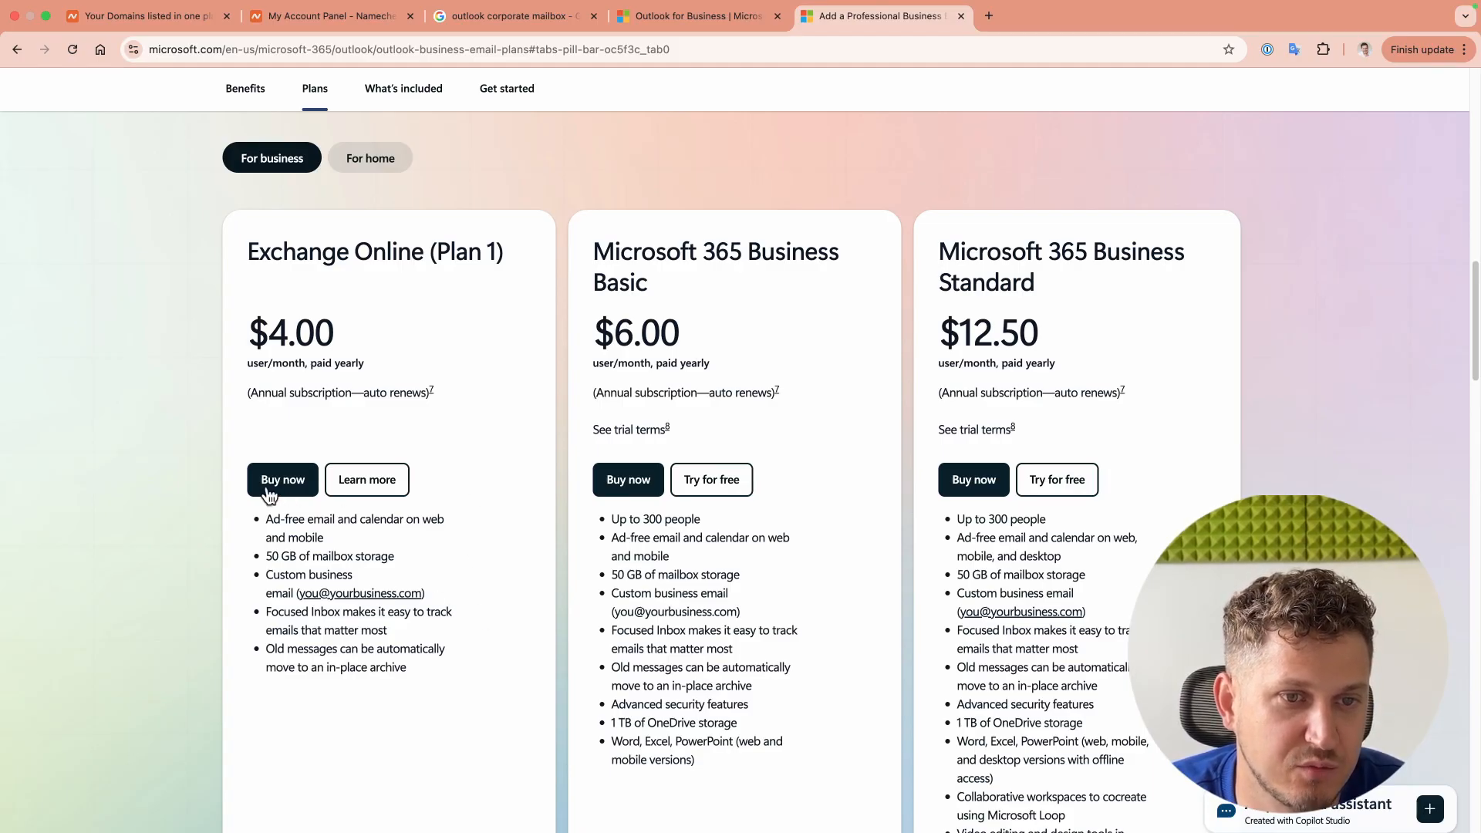
pyautogui.click(277, 489)
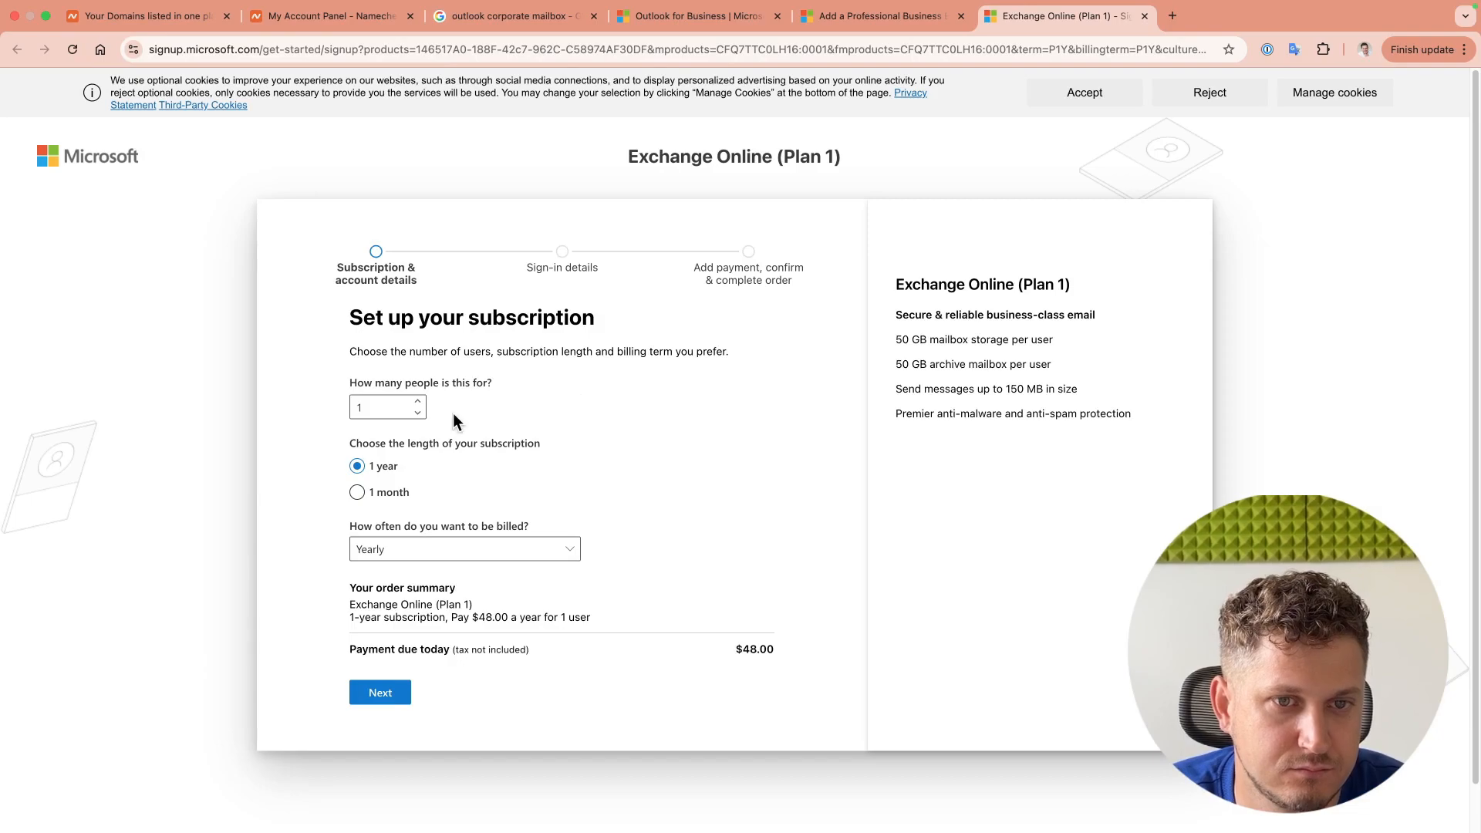
# Step: Set the subscription to 1 year with yearly billing and continue
pyautogui.click(357, 492)
pyautogui.click(358, 466)
pyautogui.click(357, 492)
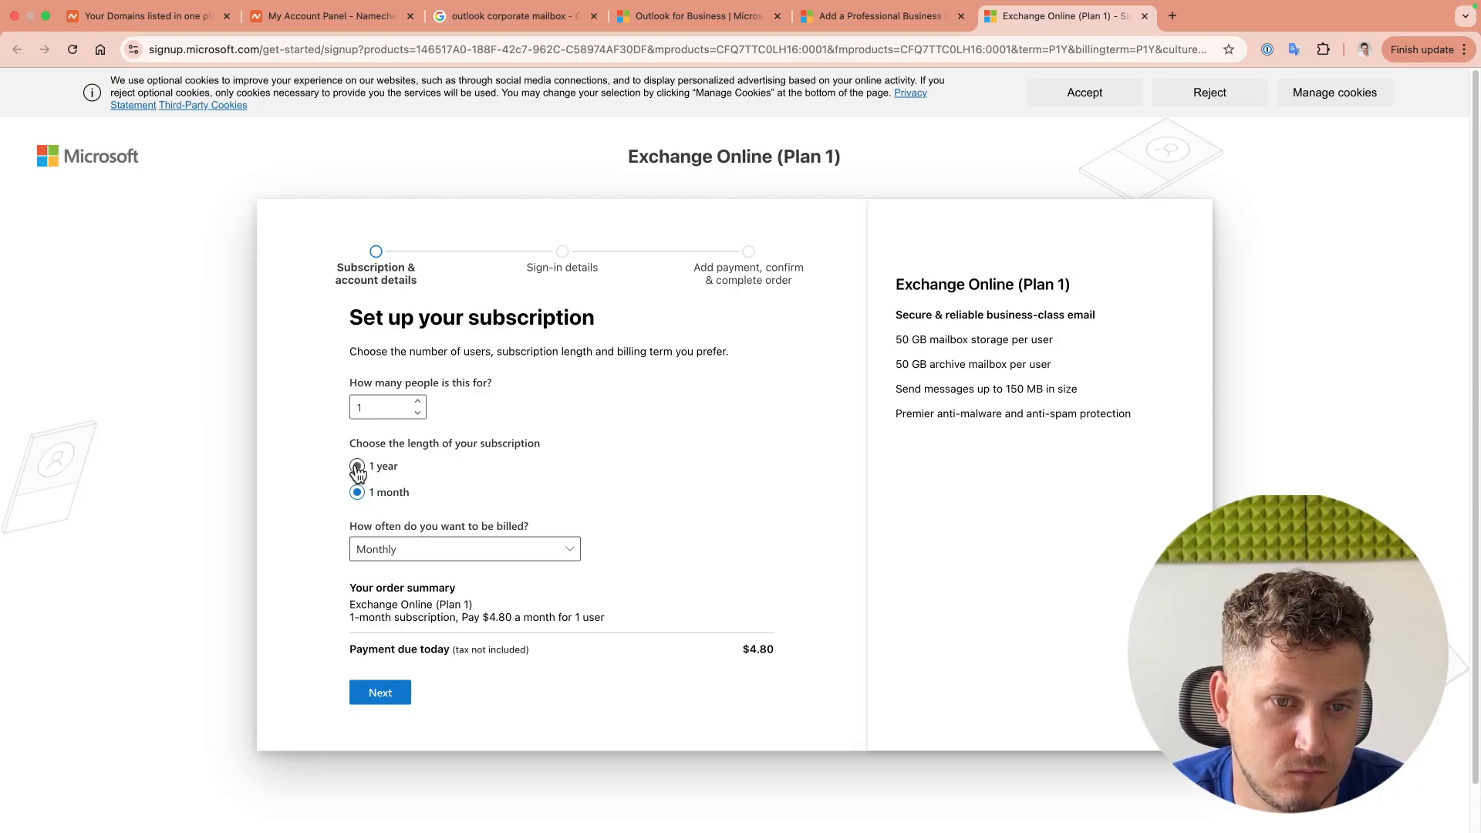
pyautogui.click(357, 466)
pyautogui.click(440, 556)
pyautogui.click(451, 571)
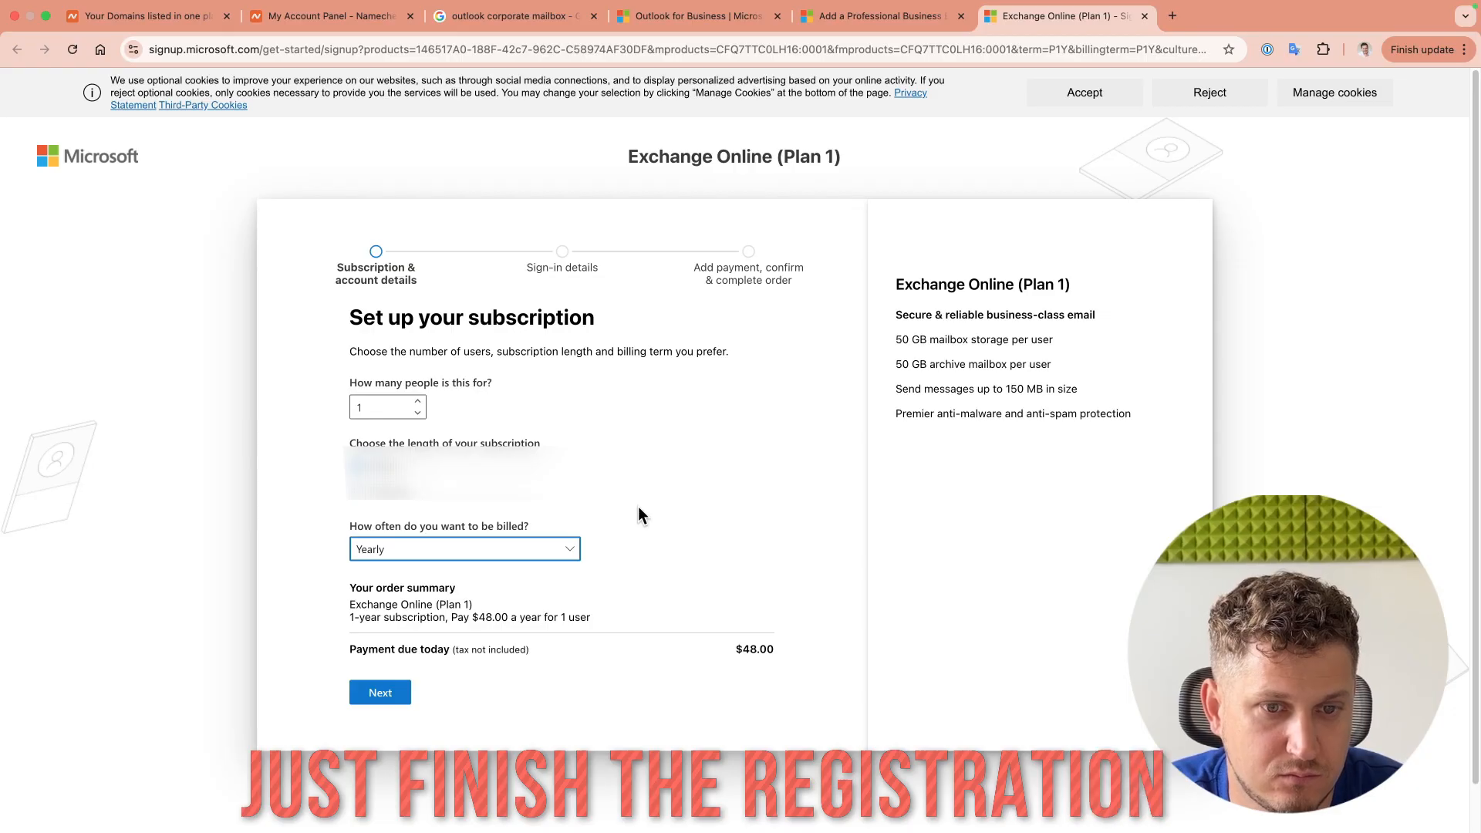
pyautogui.click(380, 695)
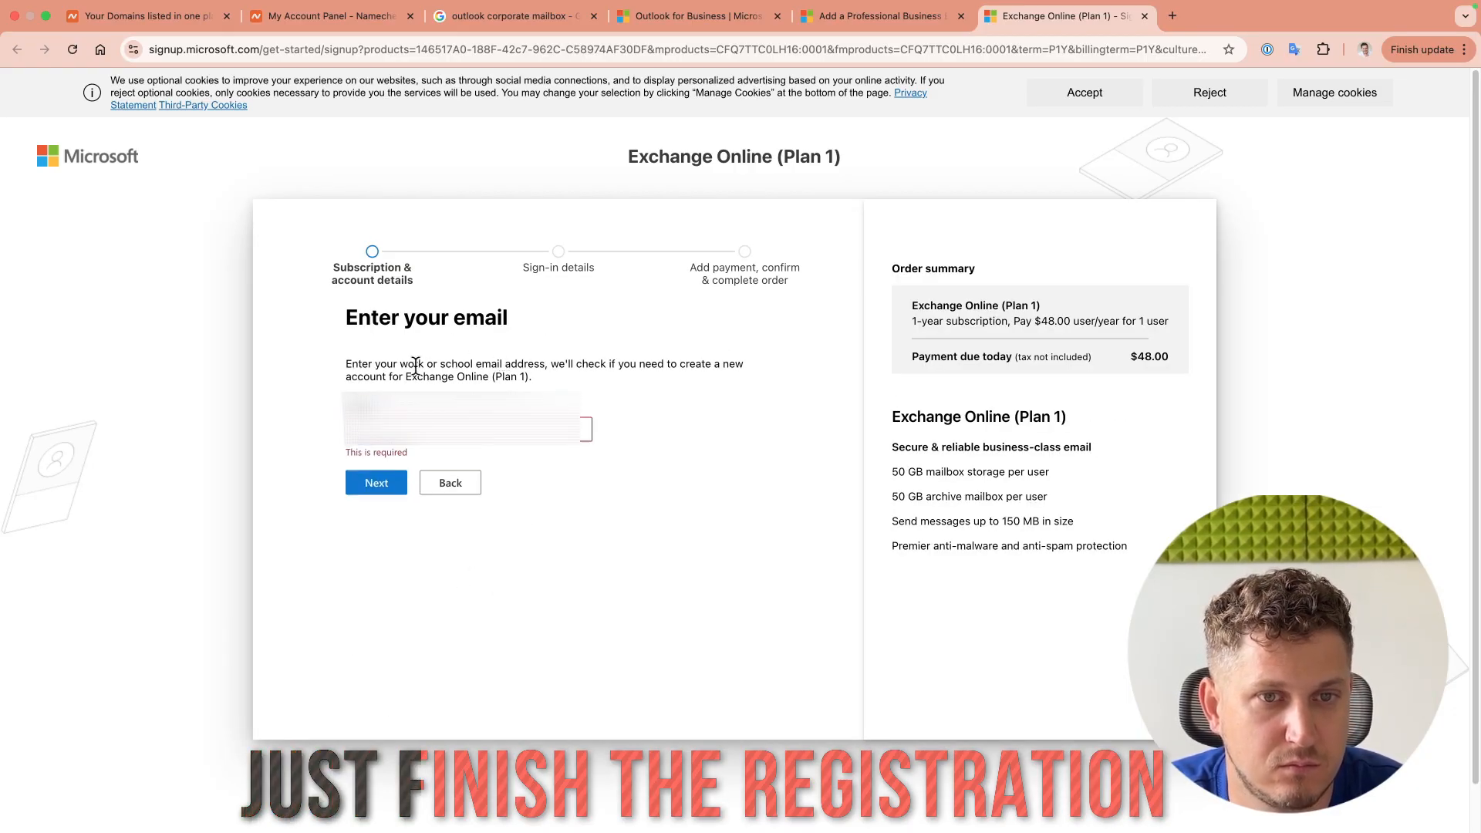
# Step: Submit the work e-mail address, solve the verification puzzle, and continue to the personal details form
pyautogui.click(482, 429)
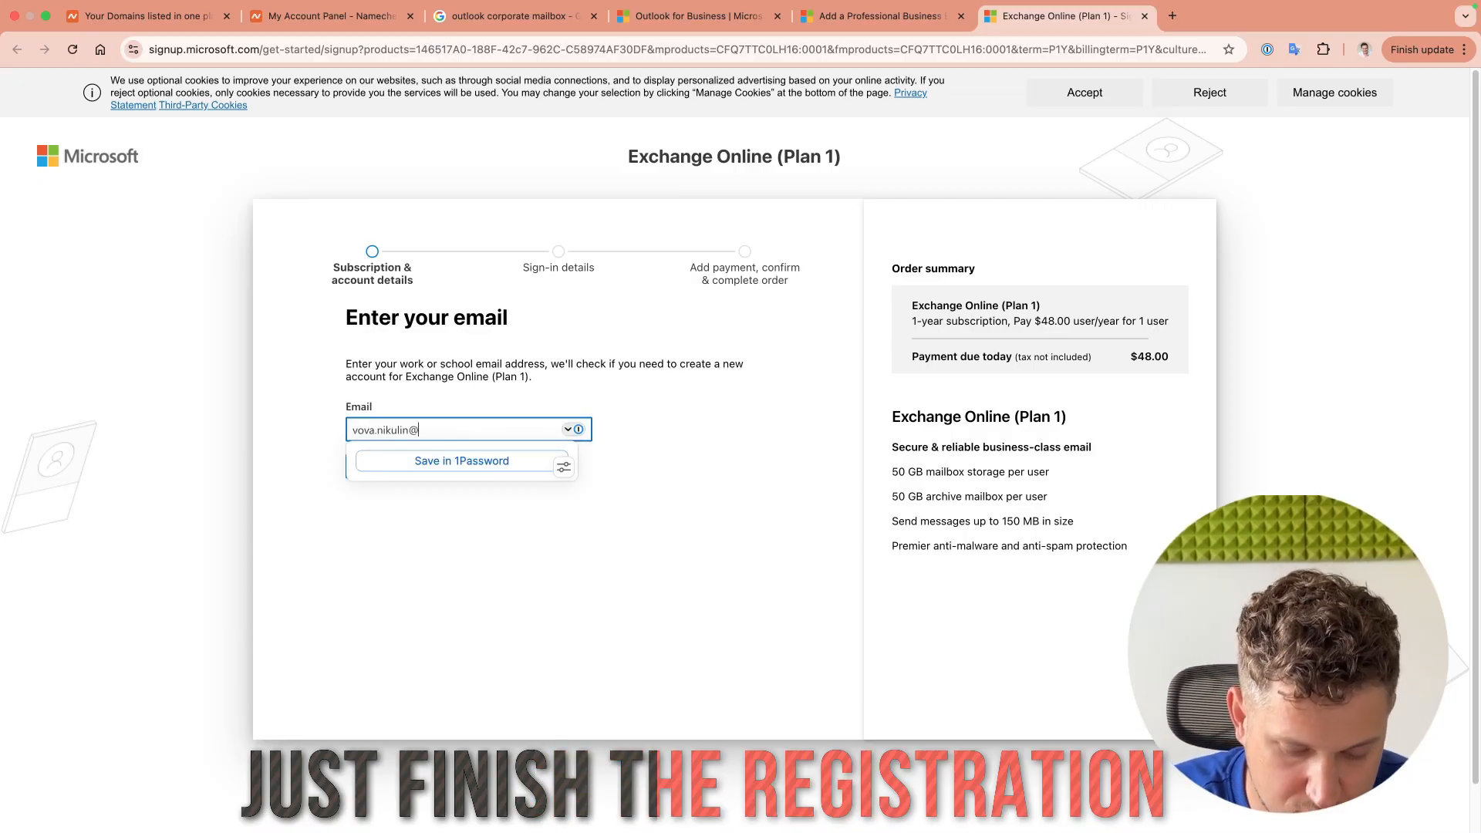
pyautogui.press('Return')
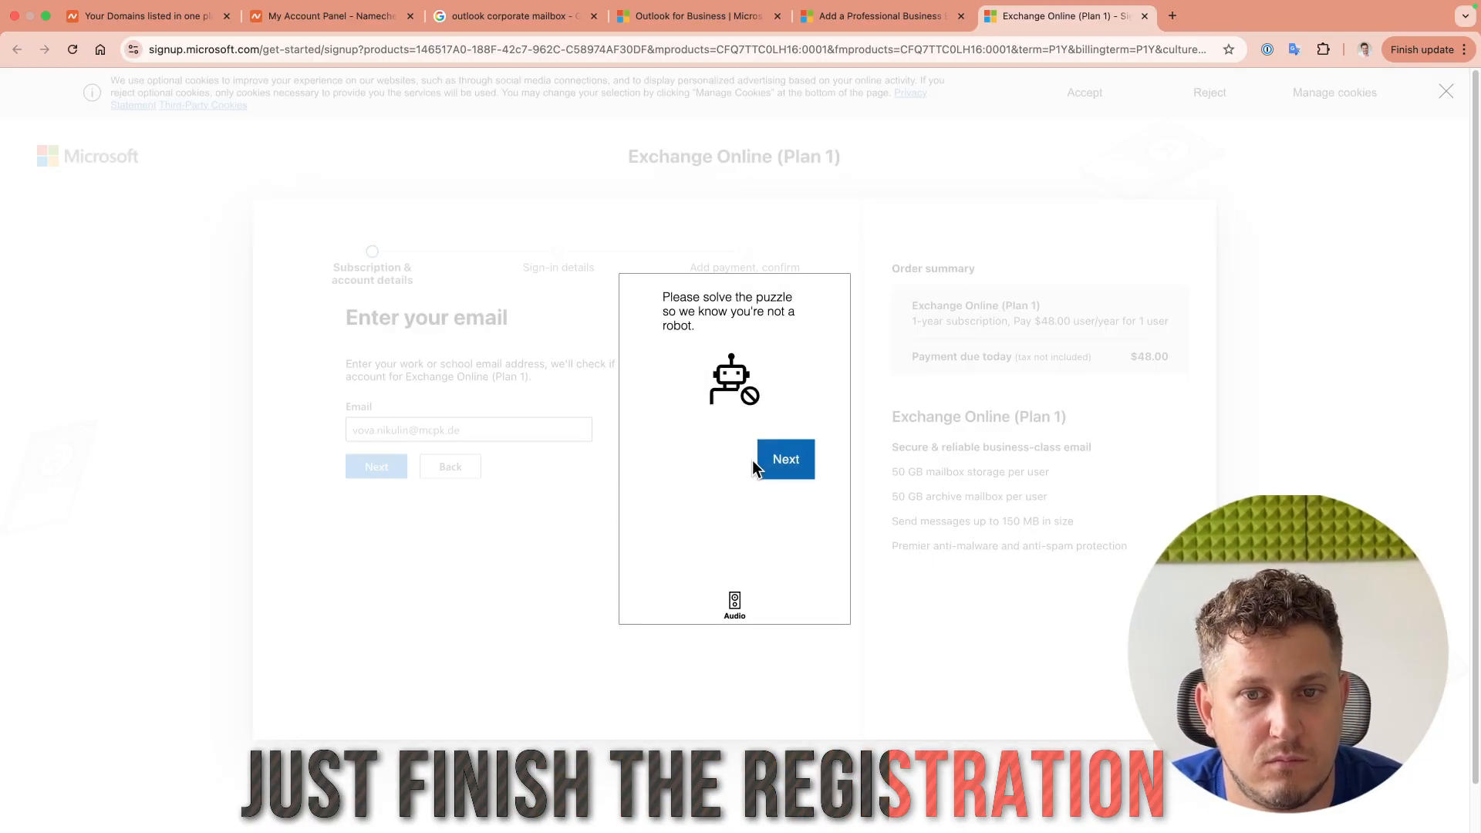
pyautogui.click(786, 462)
pyautogui.click(824, 457)
pyautogui.click(658, 478)
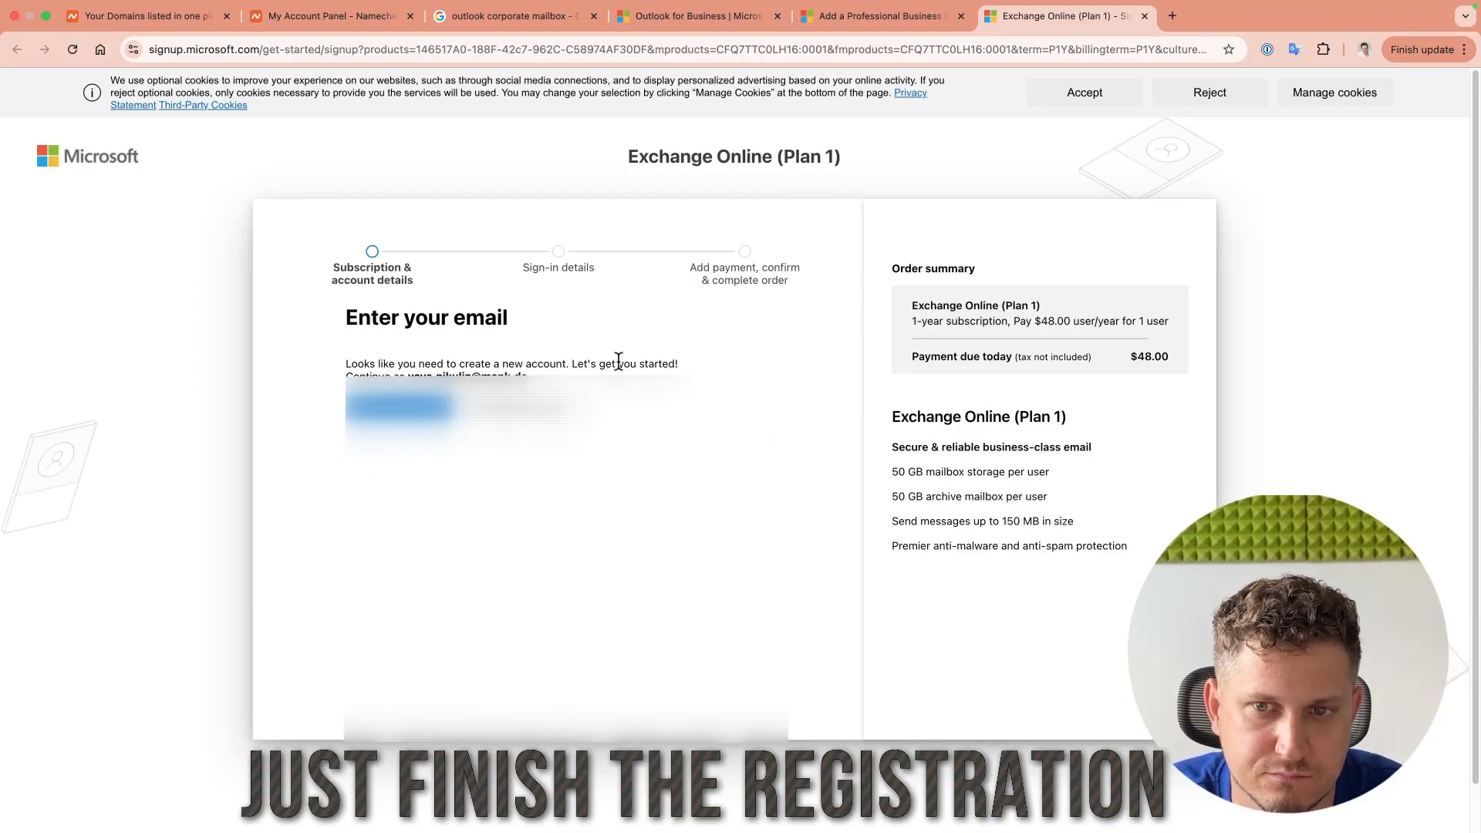
pyautogui.click(407, 413)
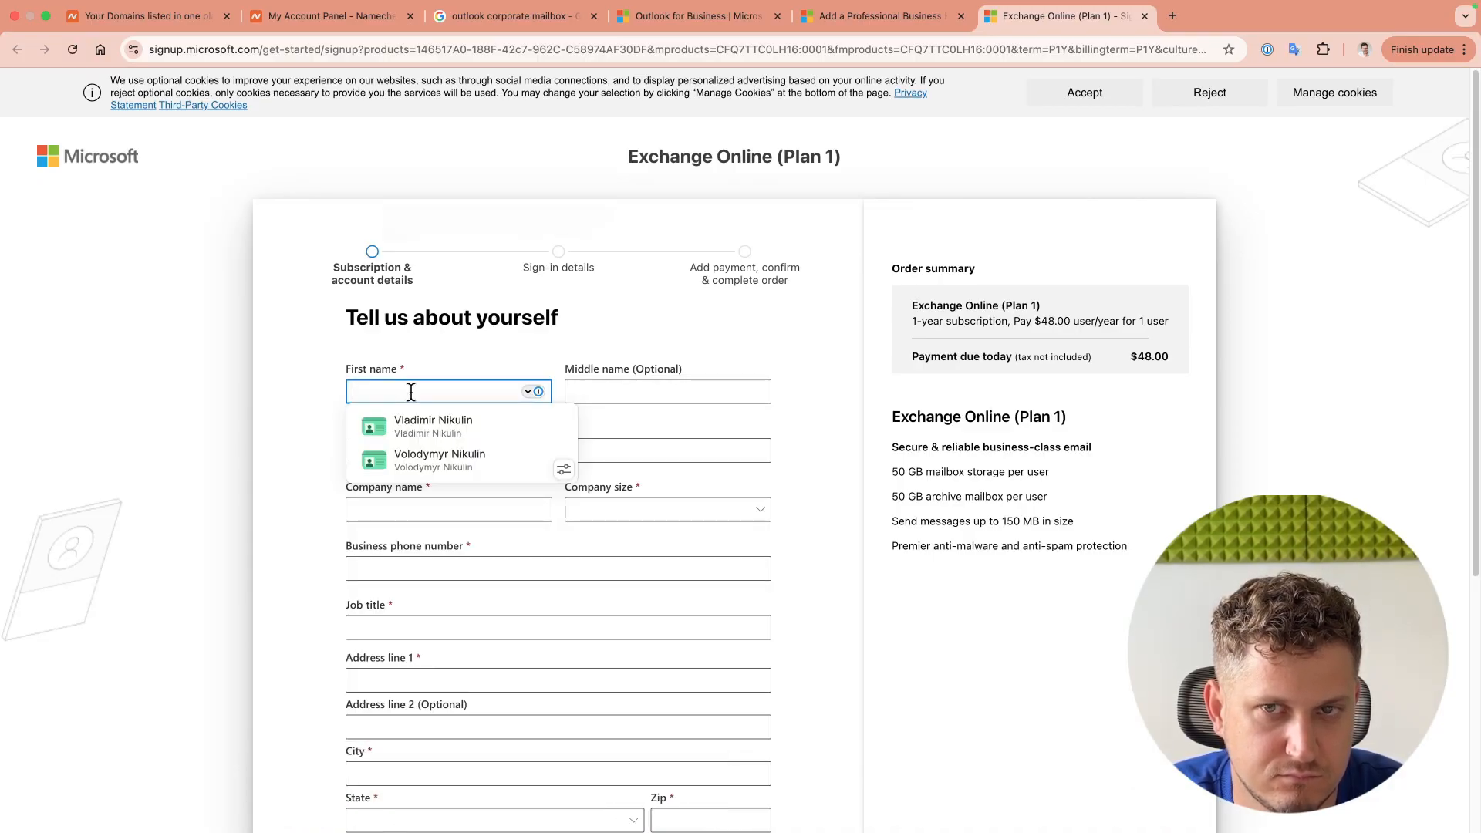
pyautogui.click(1172, 15)
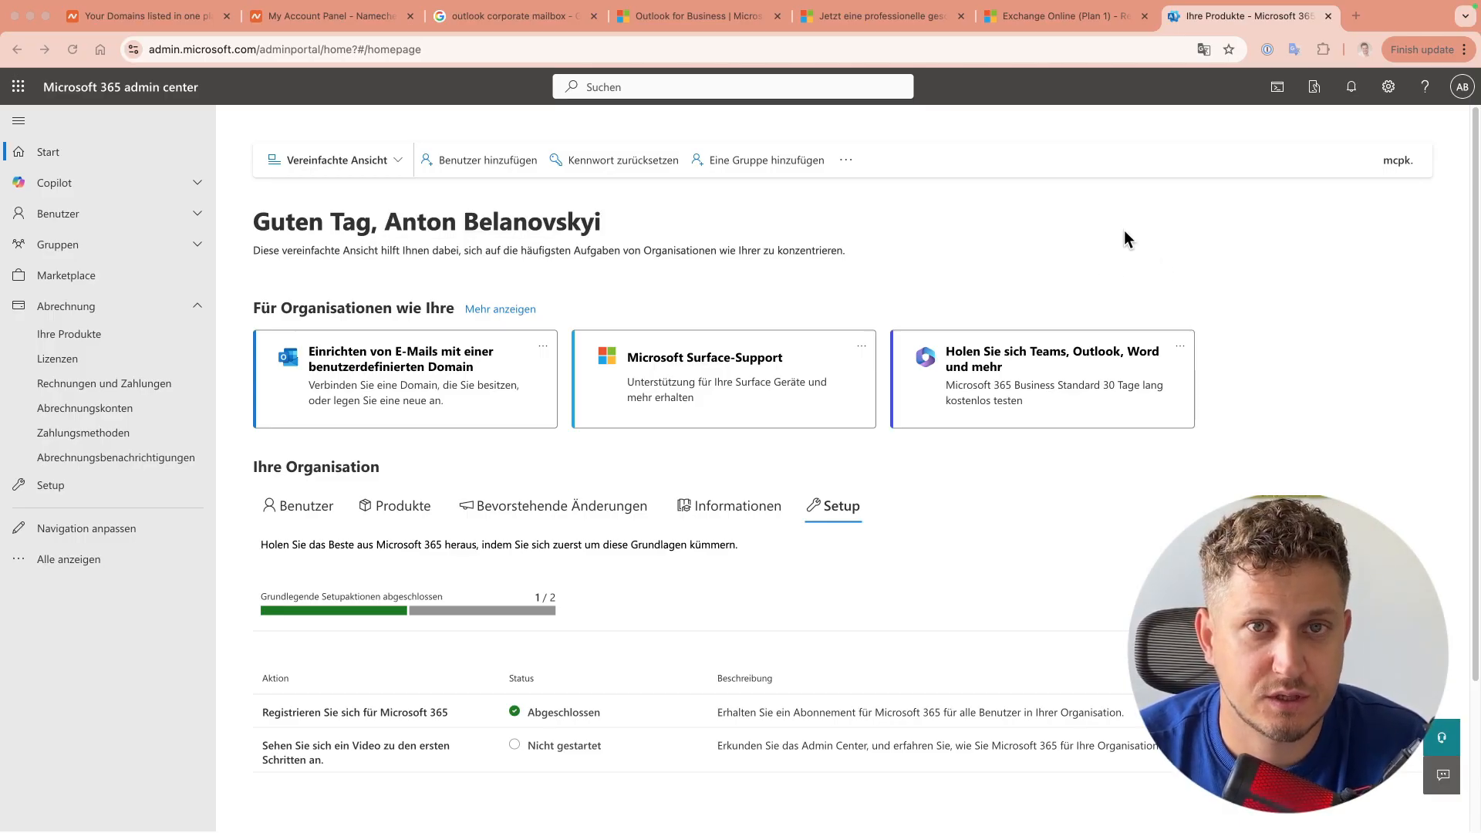
# Step: Start 'Set up email with a custom domain' in Setup, viewing the page in German
pyautogui.click(48, 485)
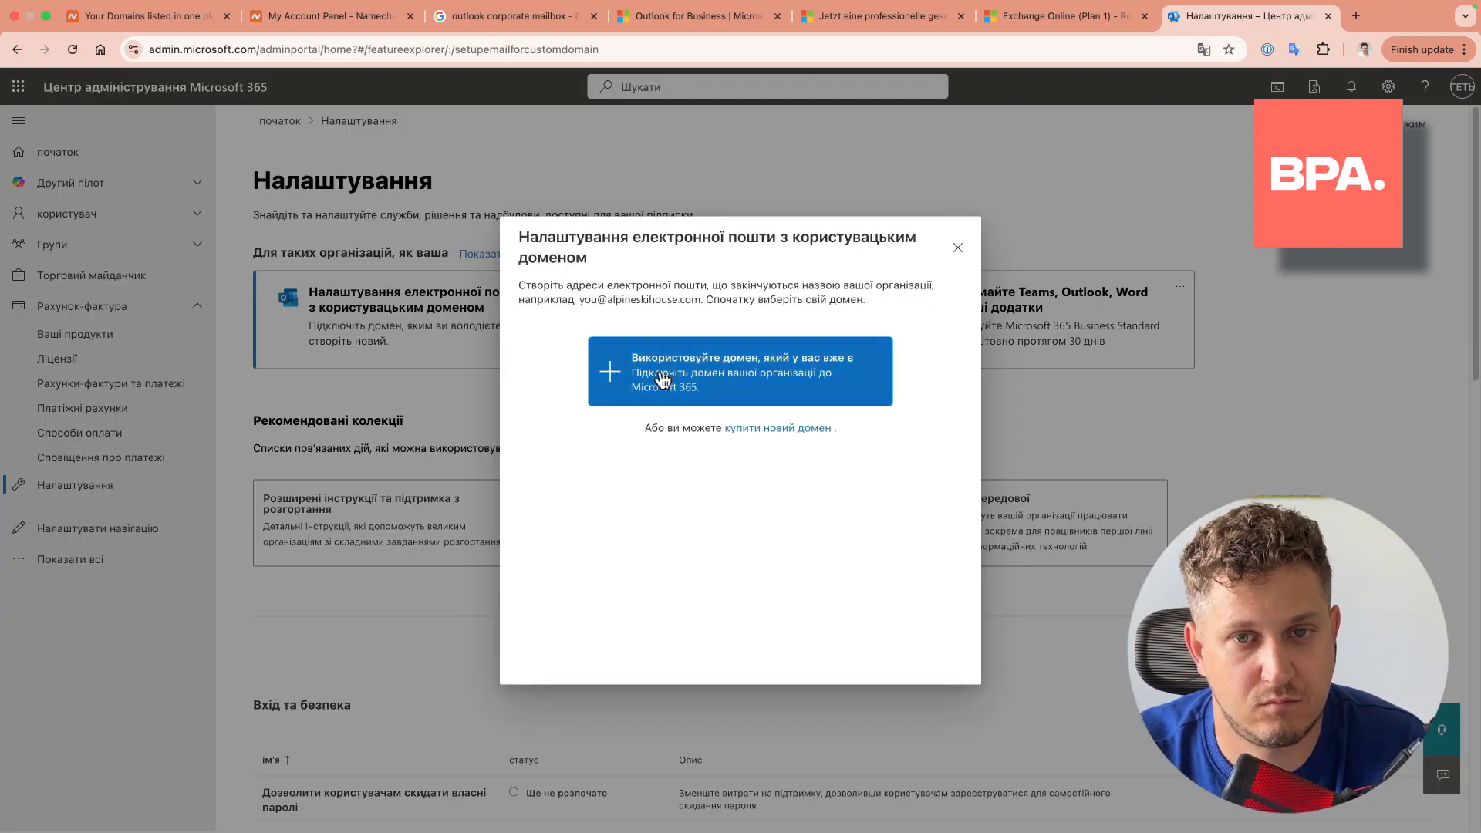
pyautogui.click(608, 370)
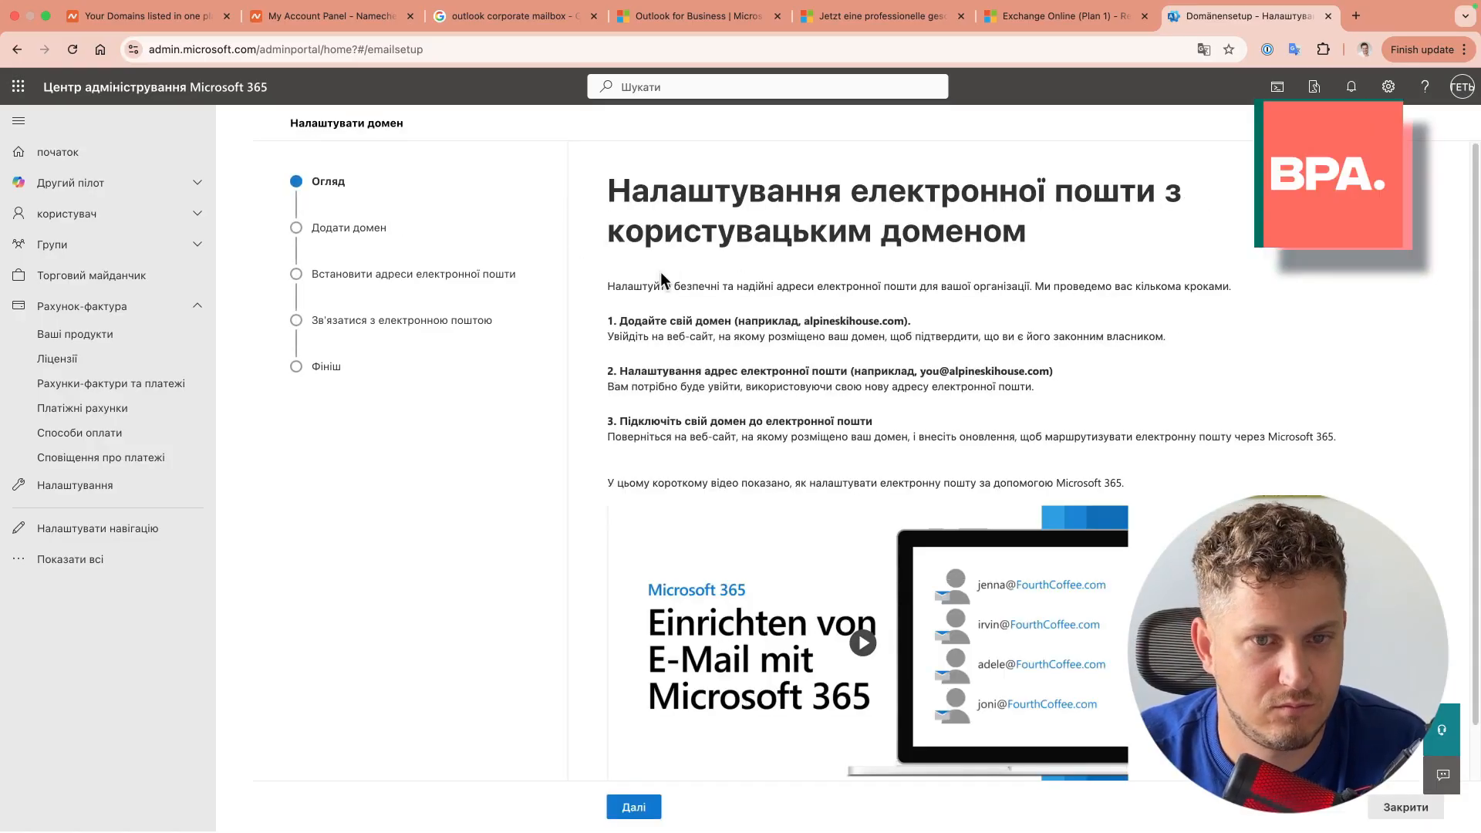
pyautogui.click(1204, 49)
pyautogui.click(1045, 75)
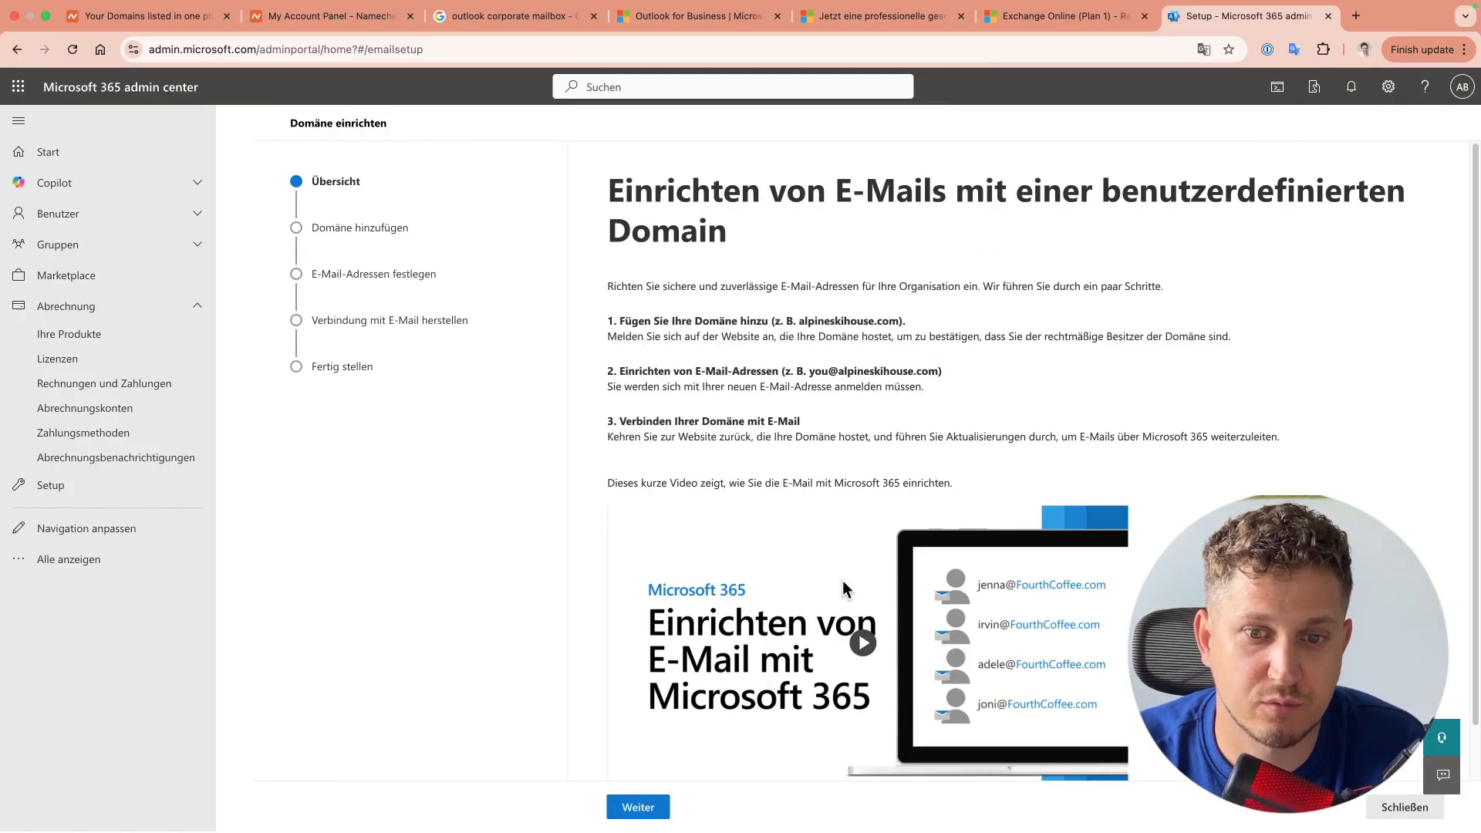
pyautogui.click(626, 804)
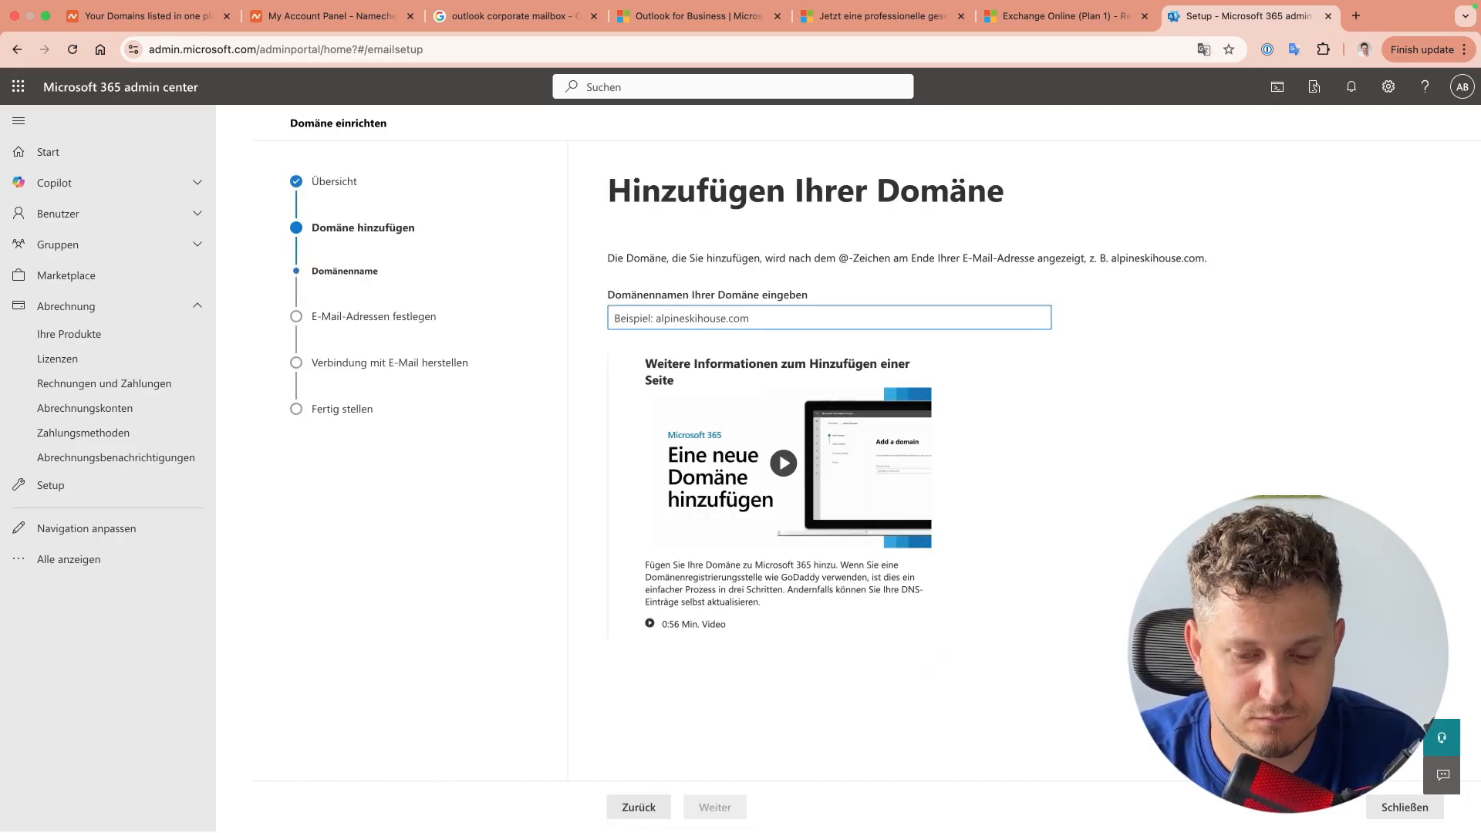
# Step: Copy the domain name connectmcpk.com from Namecheap's domain list
pyautogui.click(147, 15)
pyautogui.doubleClick(420, 416)
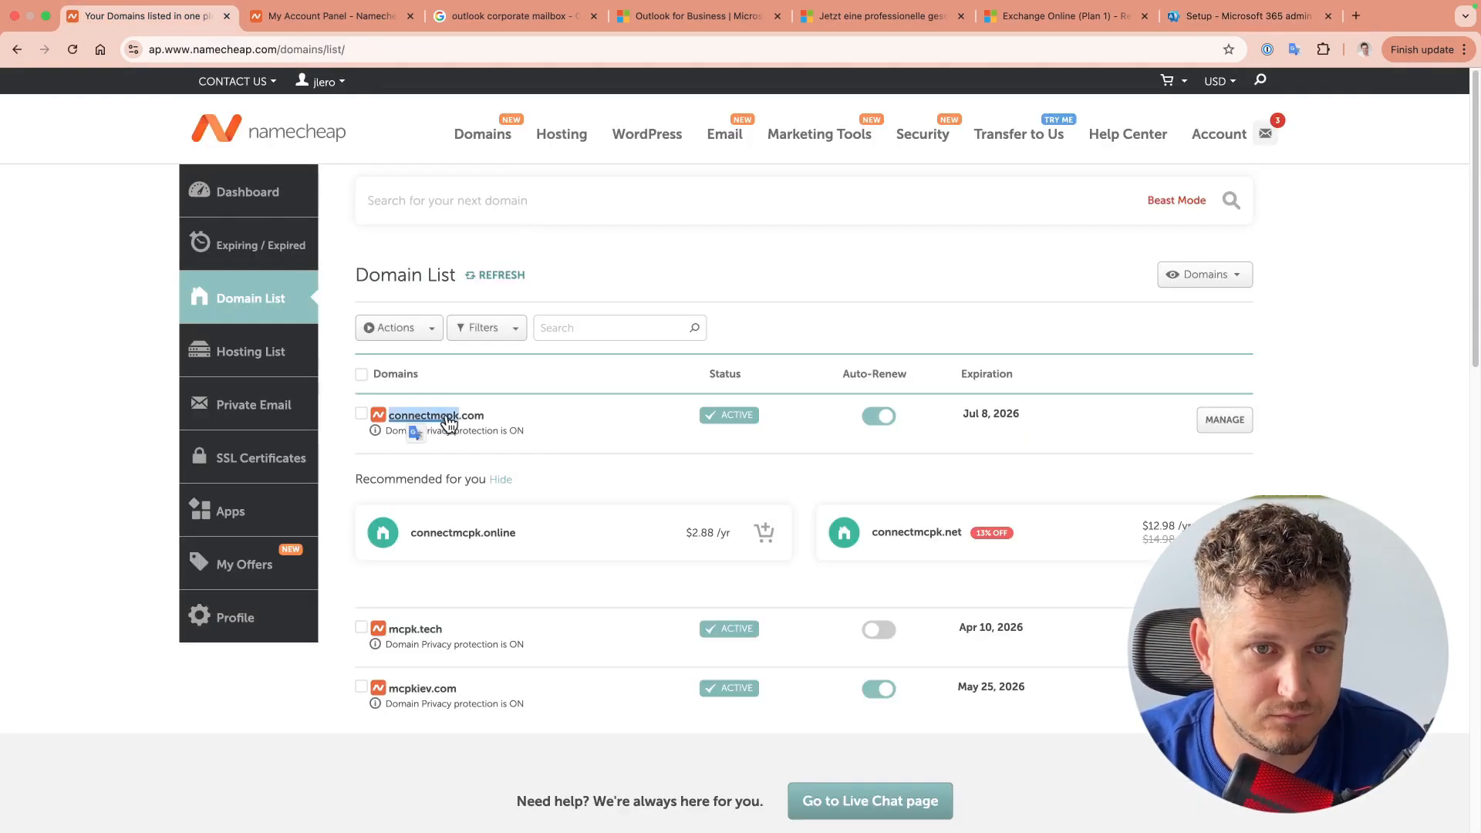
pyautogui.press('super+9')
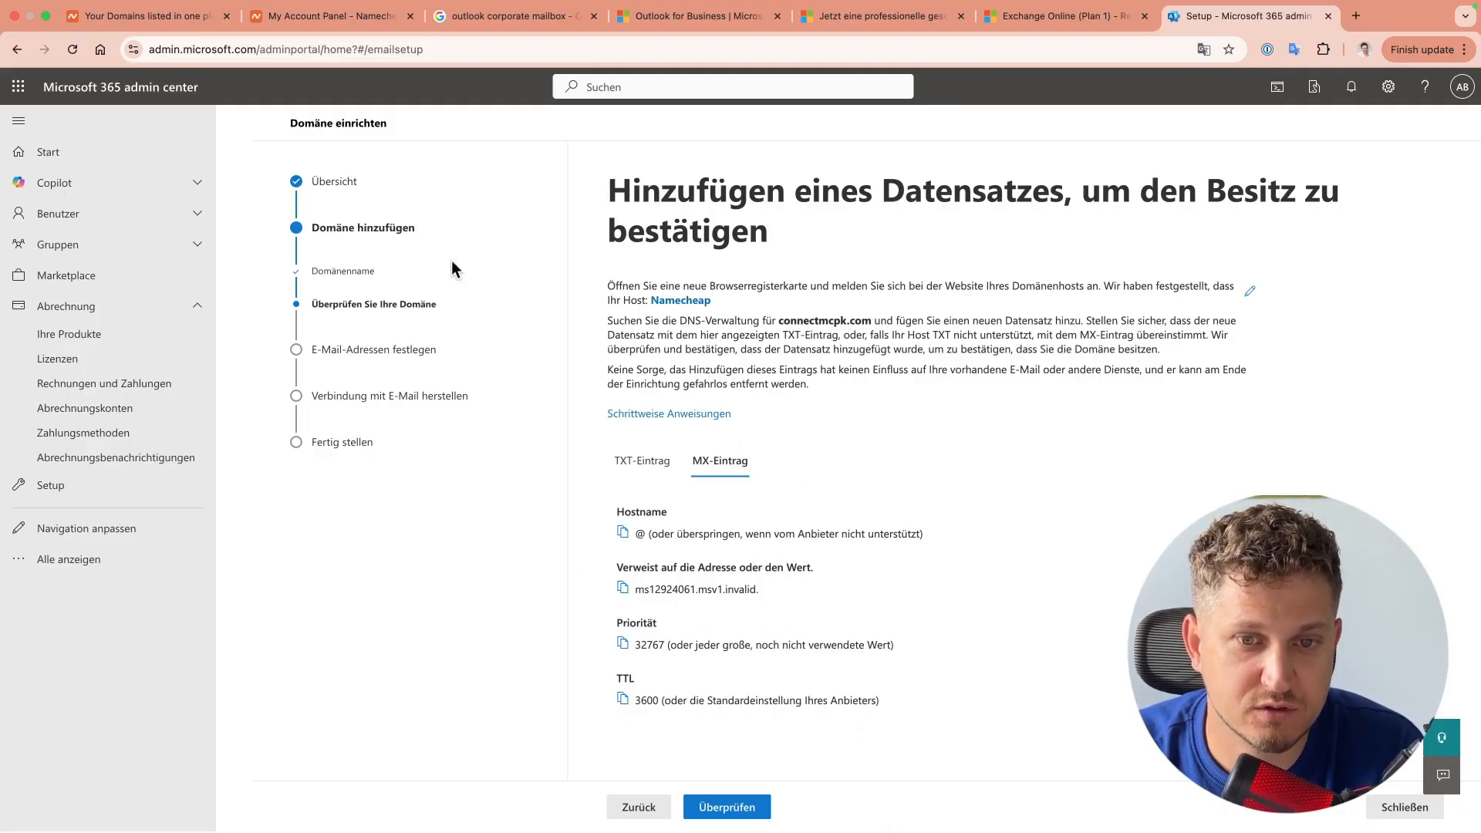
pyautogui.click(1204, 51)
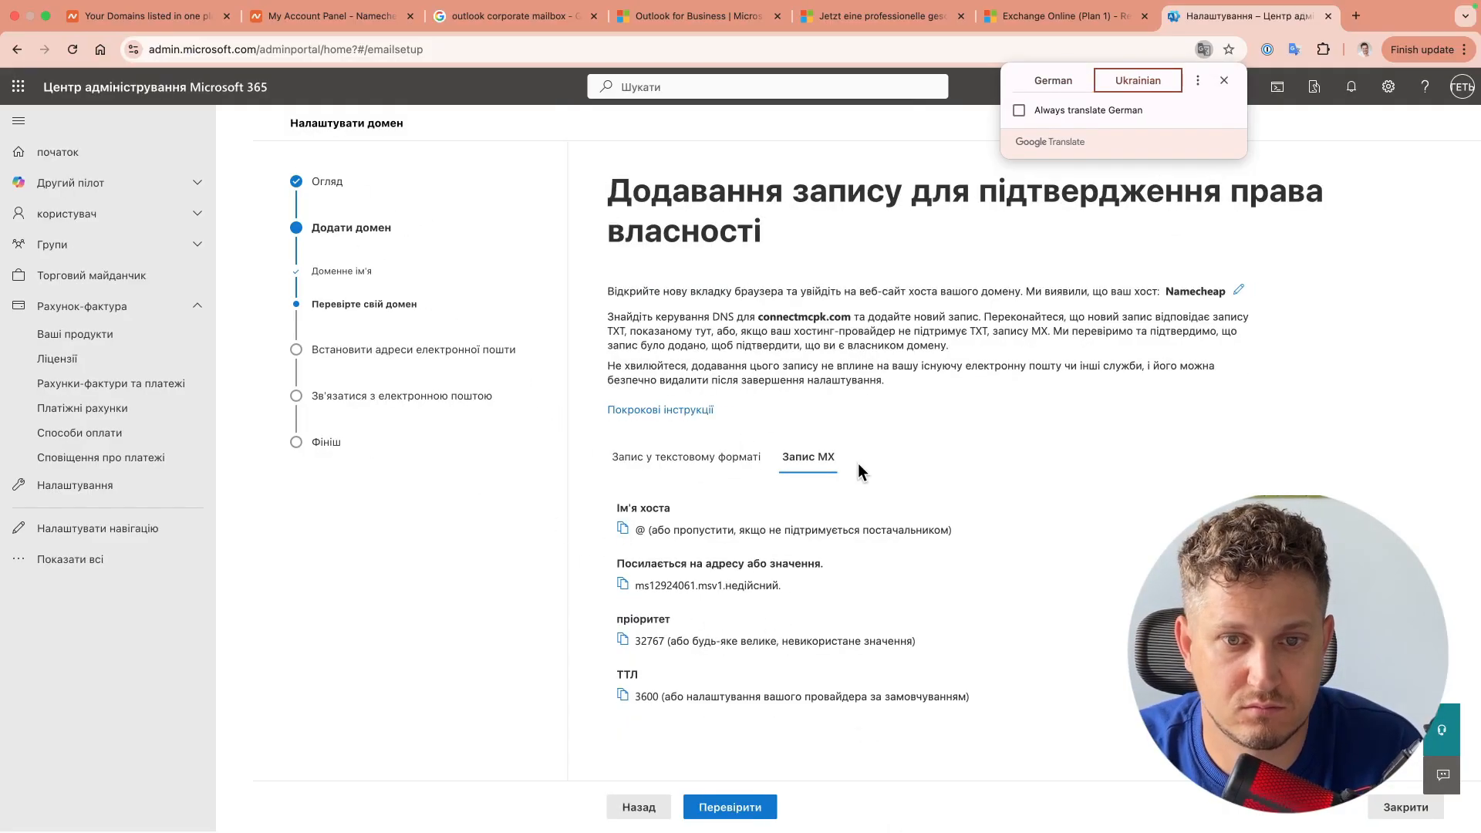
pyautogui.click(1054, 80)
pyautogui.click(146, 17)
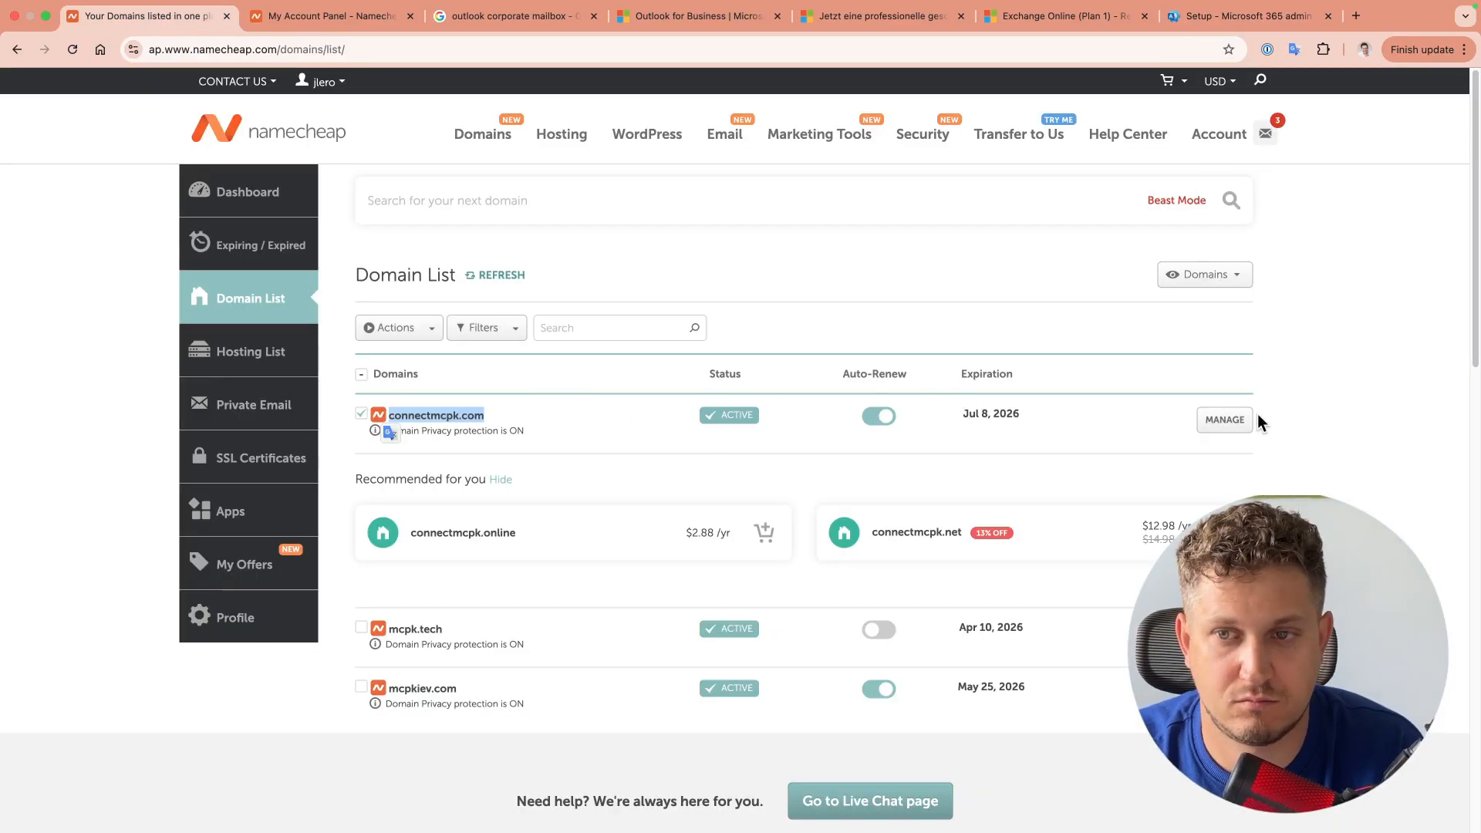
# Step: In connectmcpk.com's Advanced DNS, switch Mail Settings to Custom MX
pyautogui.click(976, 328)
pyautogui.scroll(-3, 891, 391)
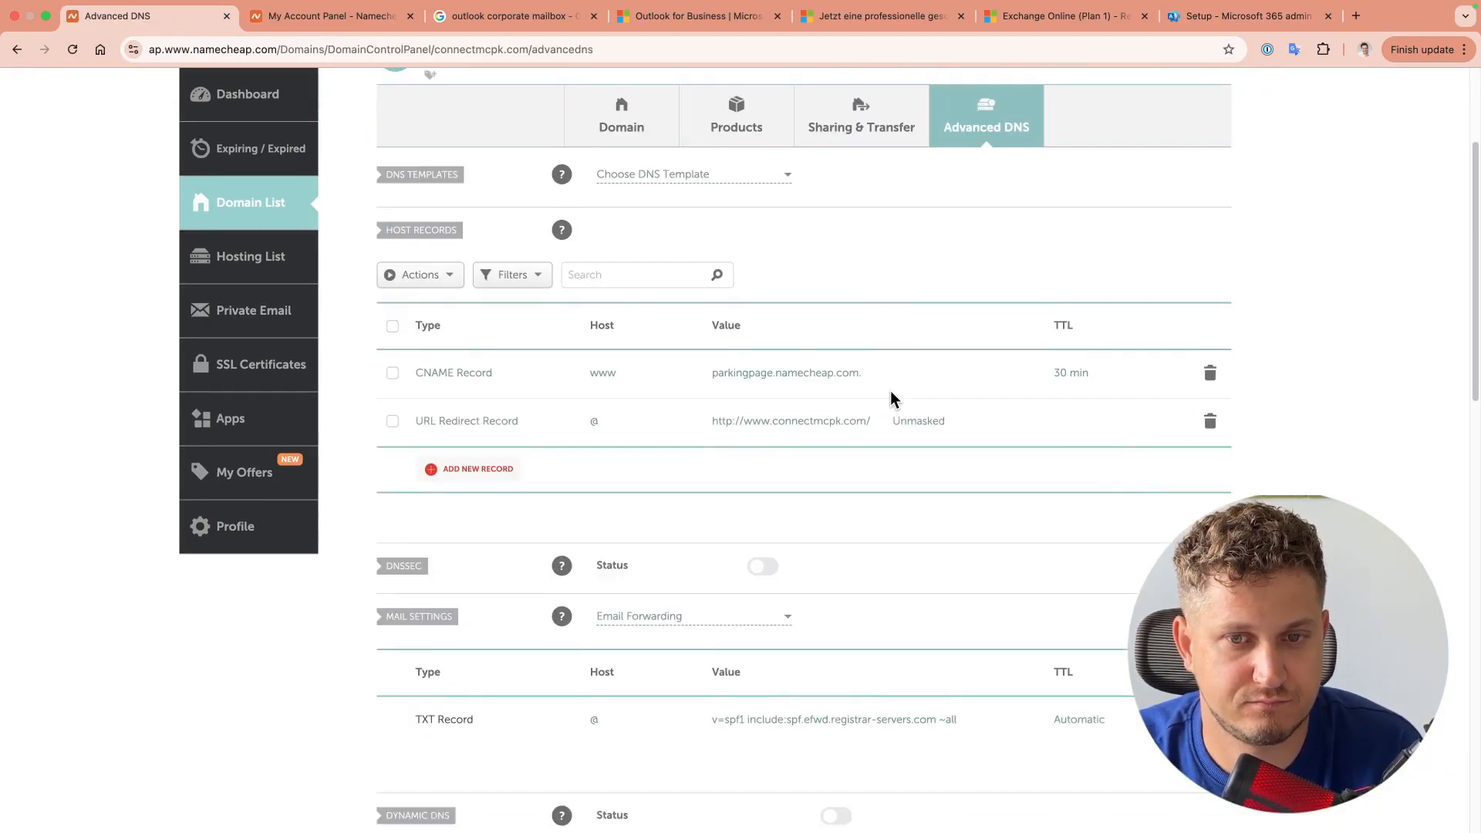
pyautogui.click(477, 438)
pyautogui.scroll(-3, 494, 416)
pyautogui.scroll(3, 497, 407)
pyautogui.scroll(-3, 494, 415)
pyautogui.click(676, 506)
pyautogui.click(632, 610)
# Step: Enter MX server ms12924061.msv1.invalid. with priority 0 and save all changes
pyautogui.scroll(-3, 655, 563)
pyautogui.click(776, 471)
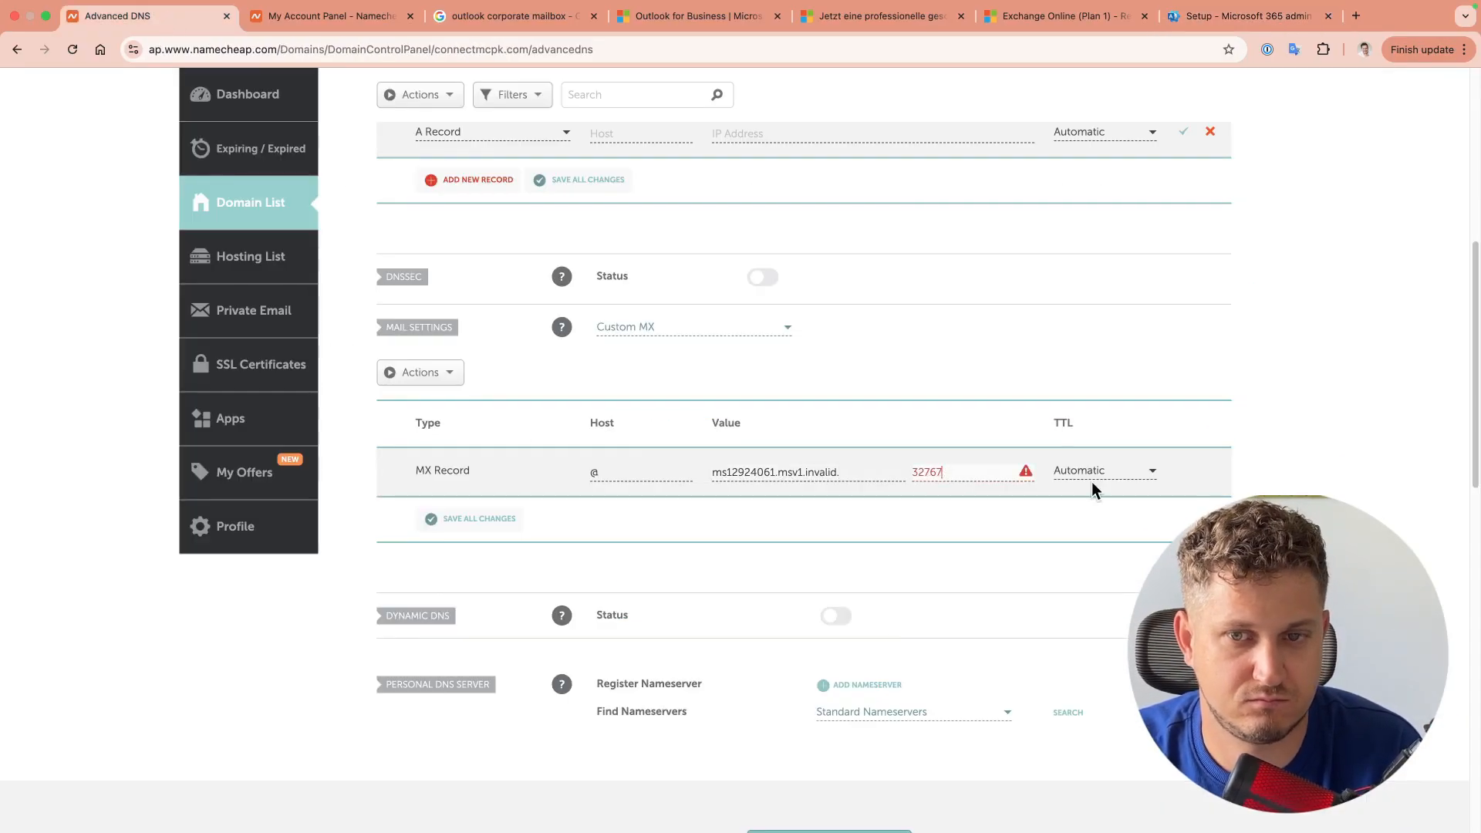
pyautogui.doubleClick(927, 473)
pyautogui.write('0')
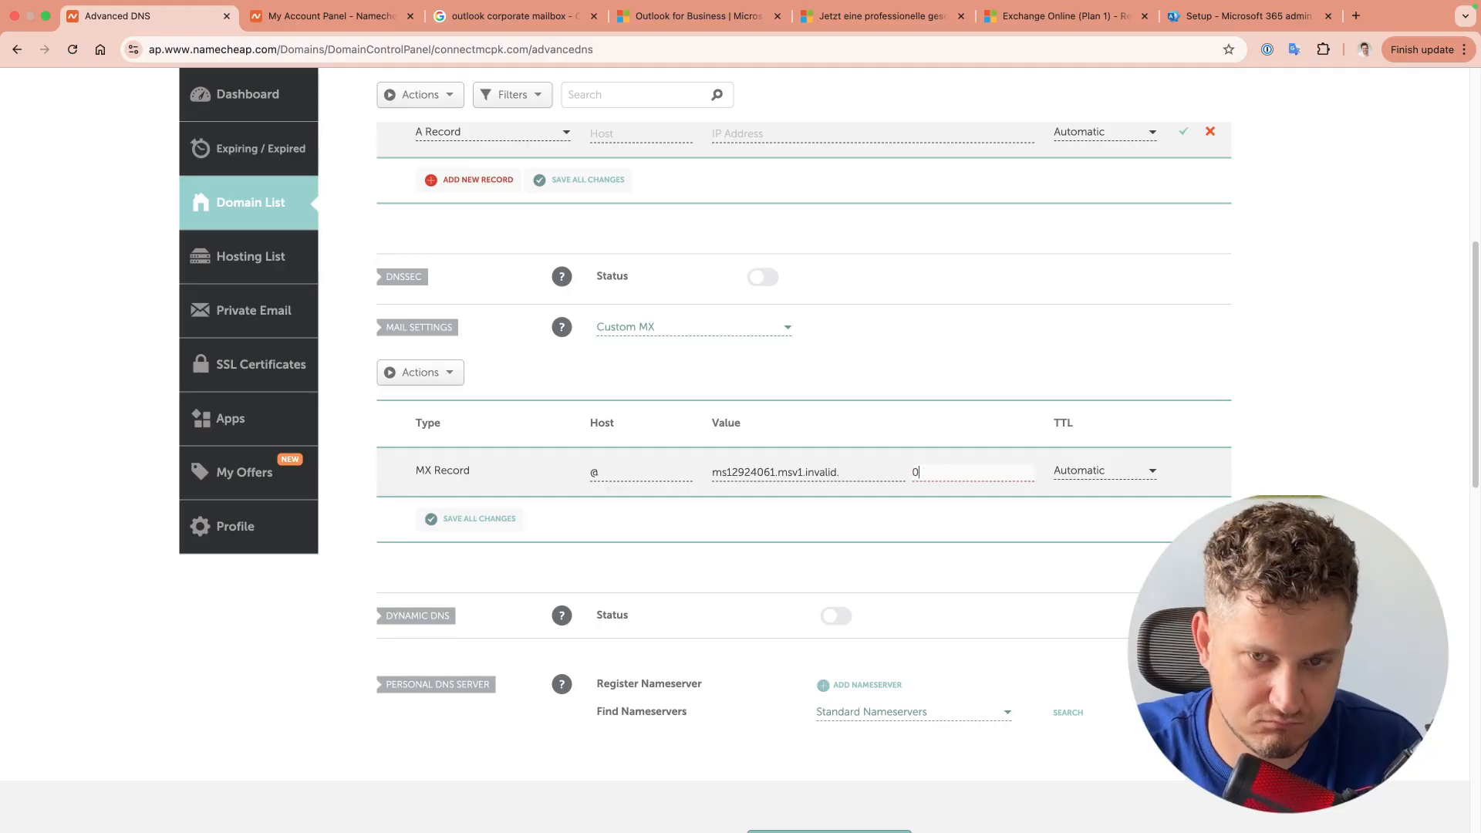
pyautogui.press('Return')
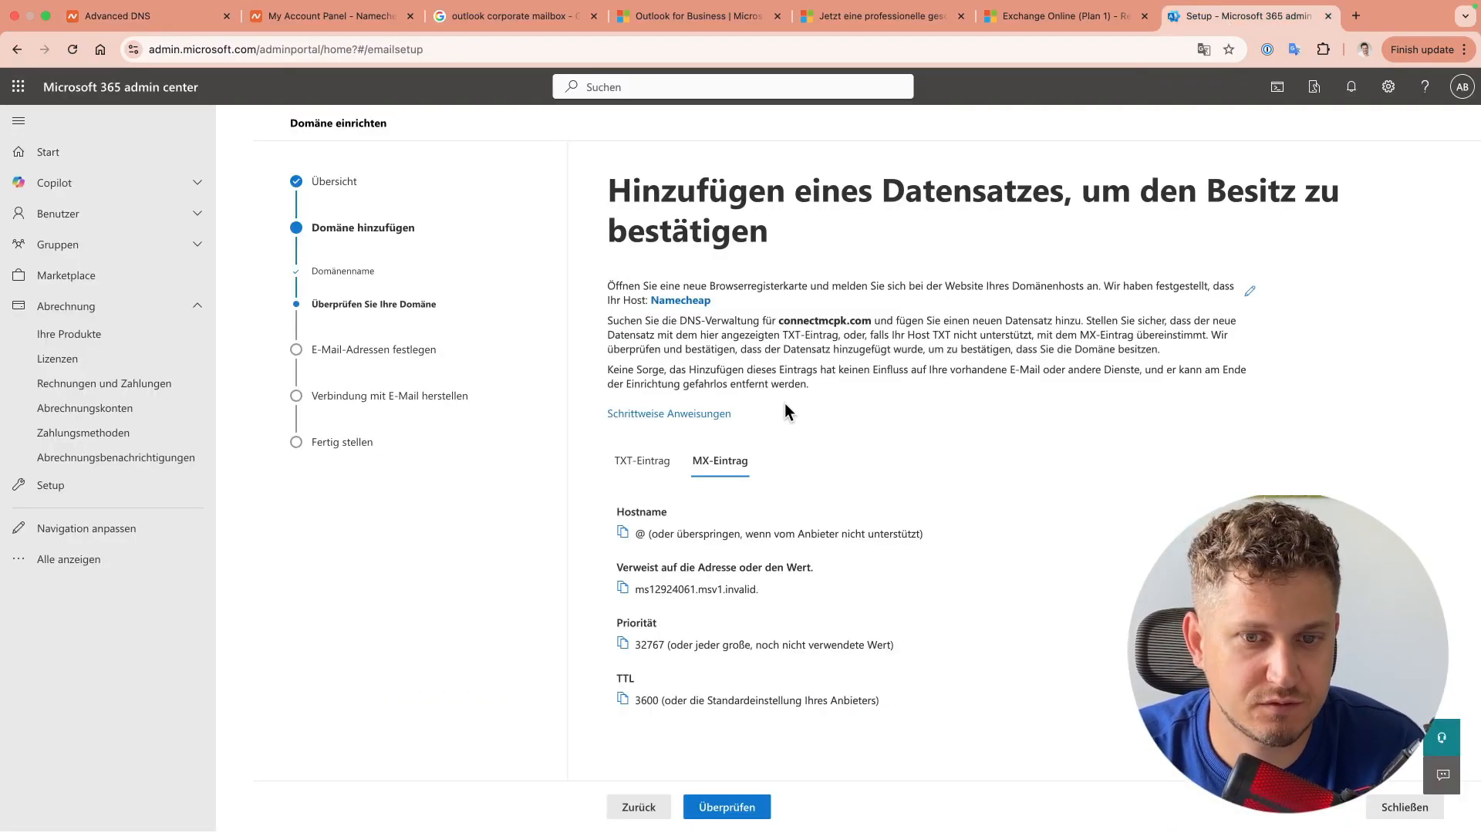
pyautogui.click(726, 807)
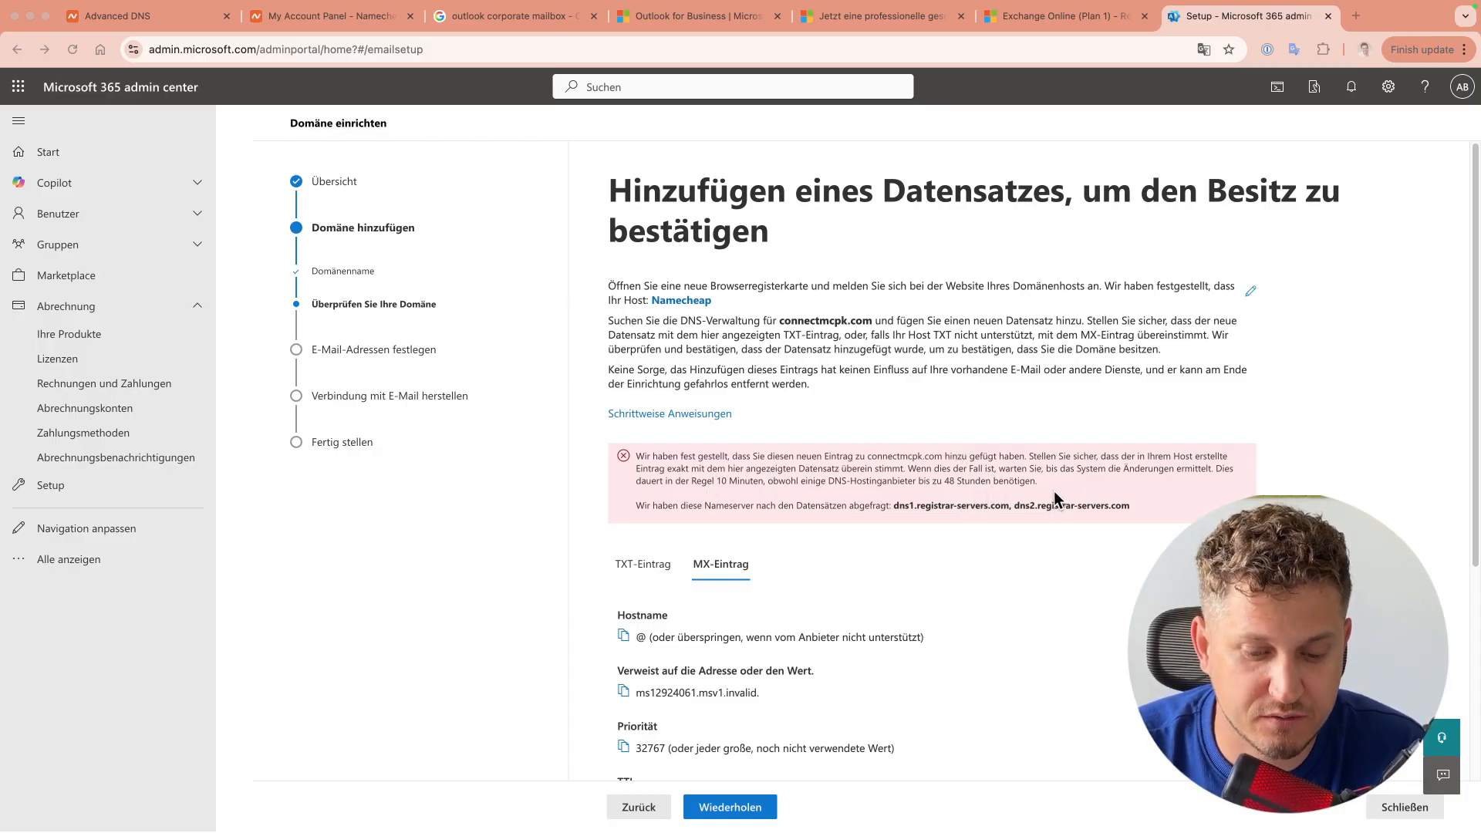
# Step: Select the listed nameserver names while waiting for connectmcpk.com's DNS to propagate
pyautogui.moveTo(896, 506); pyautogui.dragTo(1109, 507)
pyautogui.click(1136, 500)
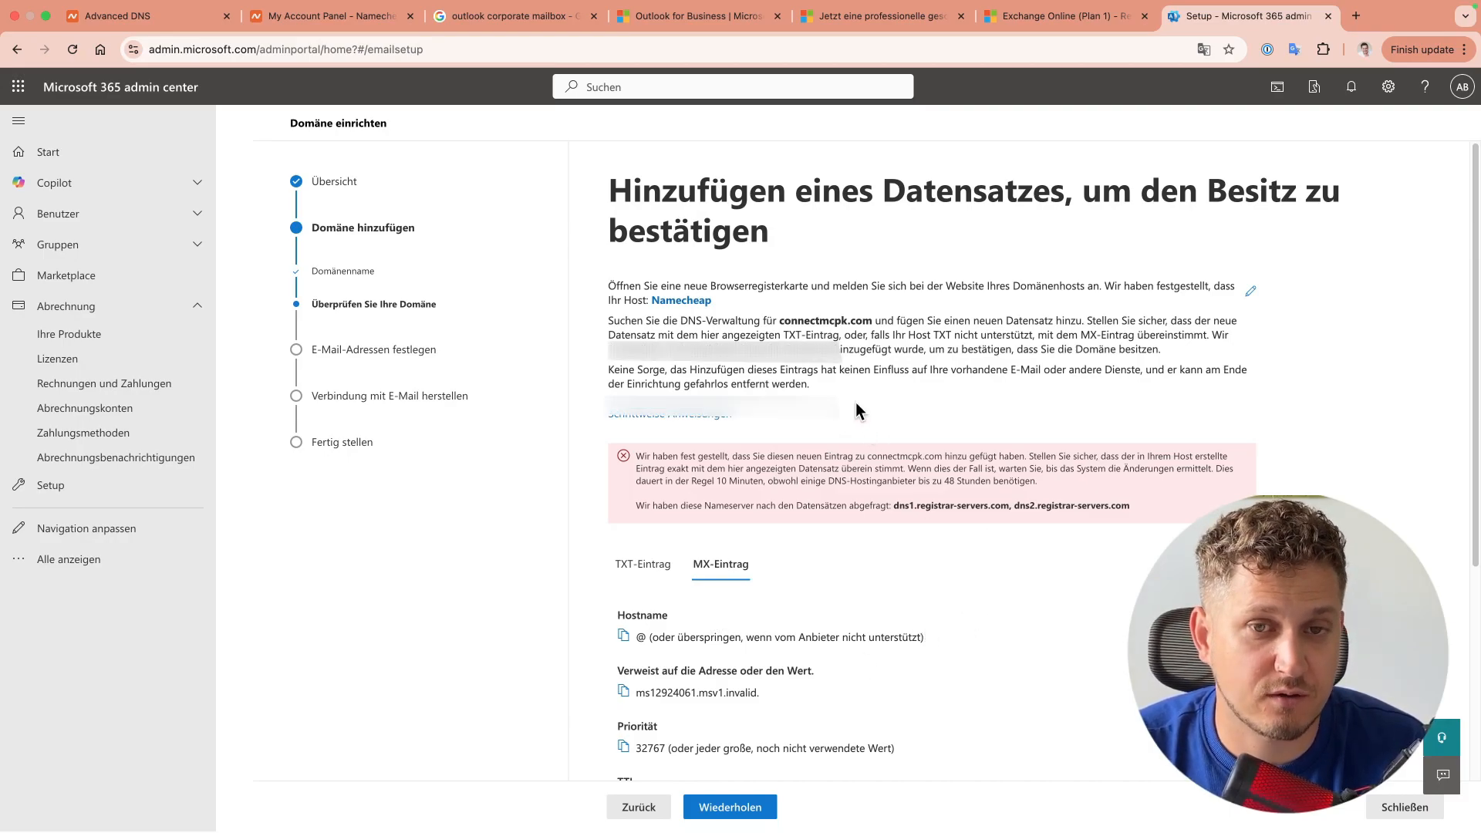
pyautogui.moveTo(899, 505); pyautogui.dragTo(1091, 501)
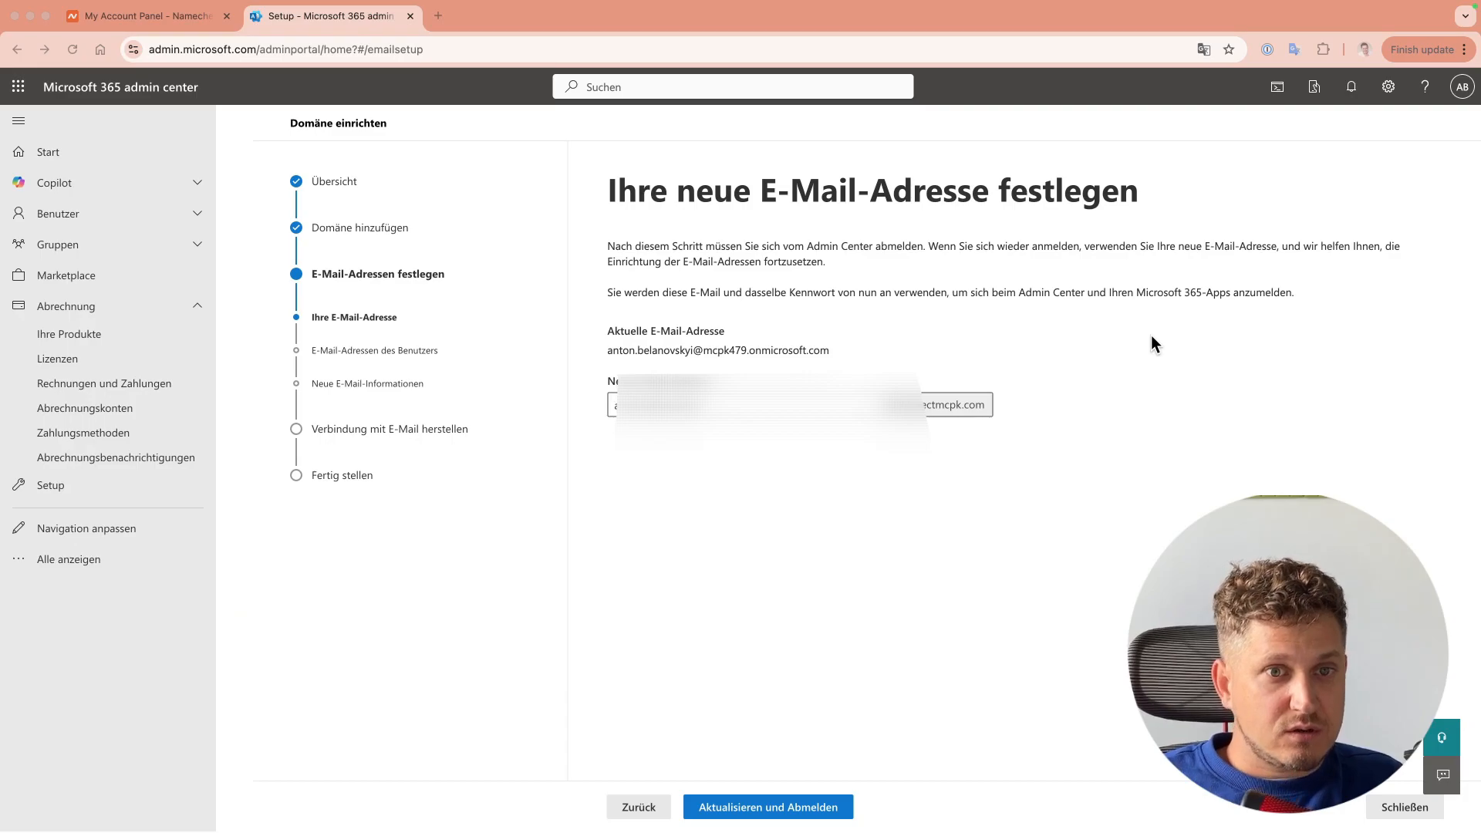
pyautogui.click(774, 806)
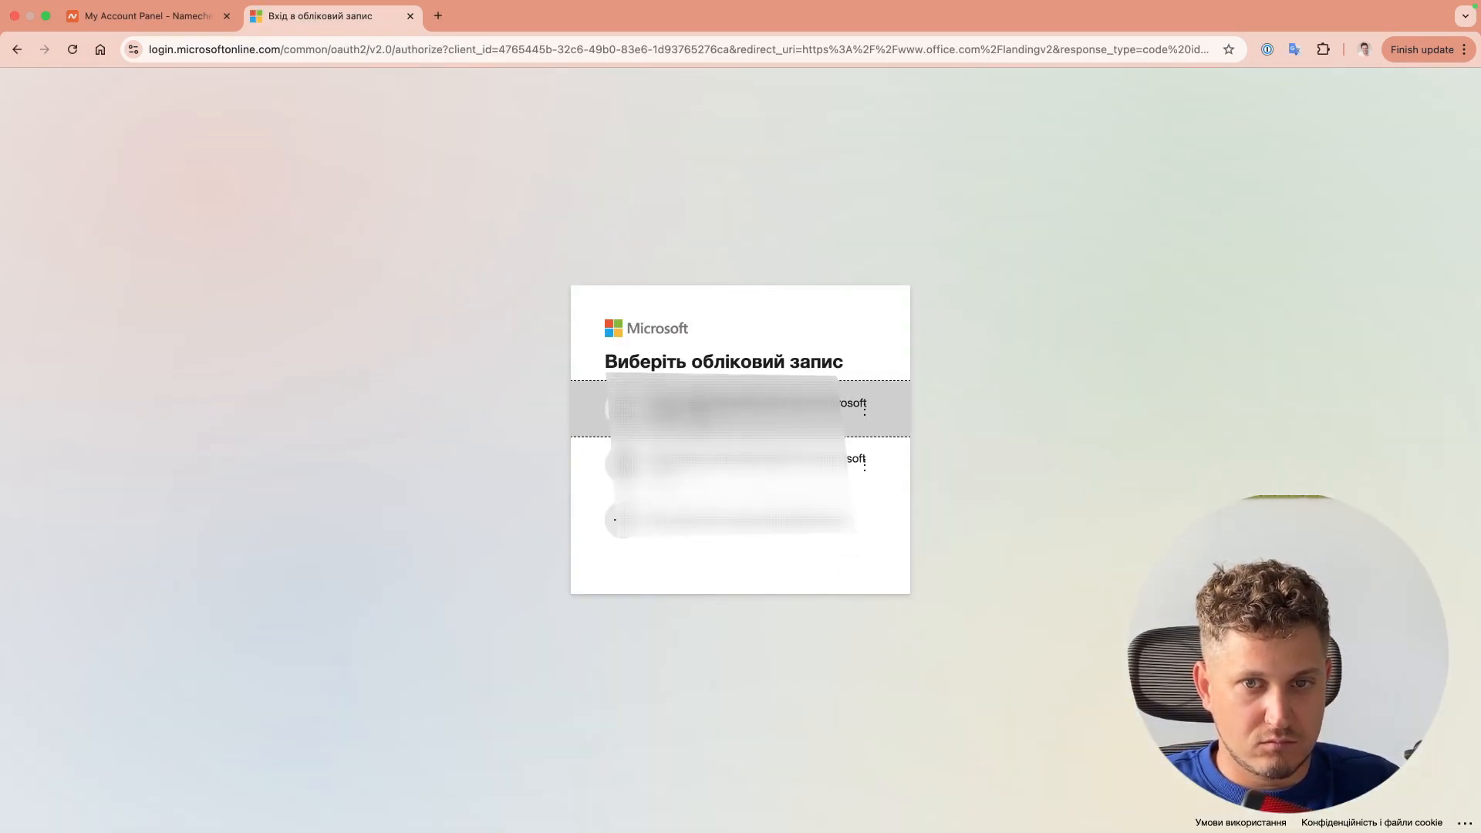
pyautogui.click(725, 521)
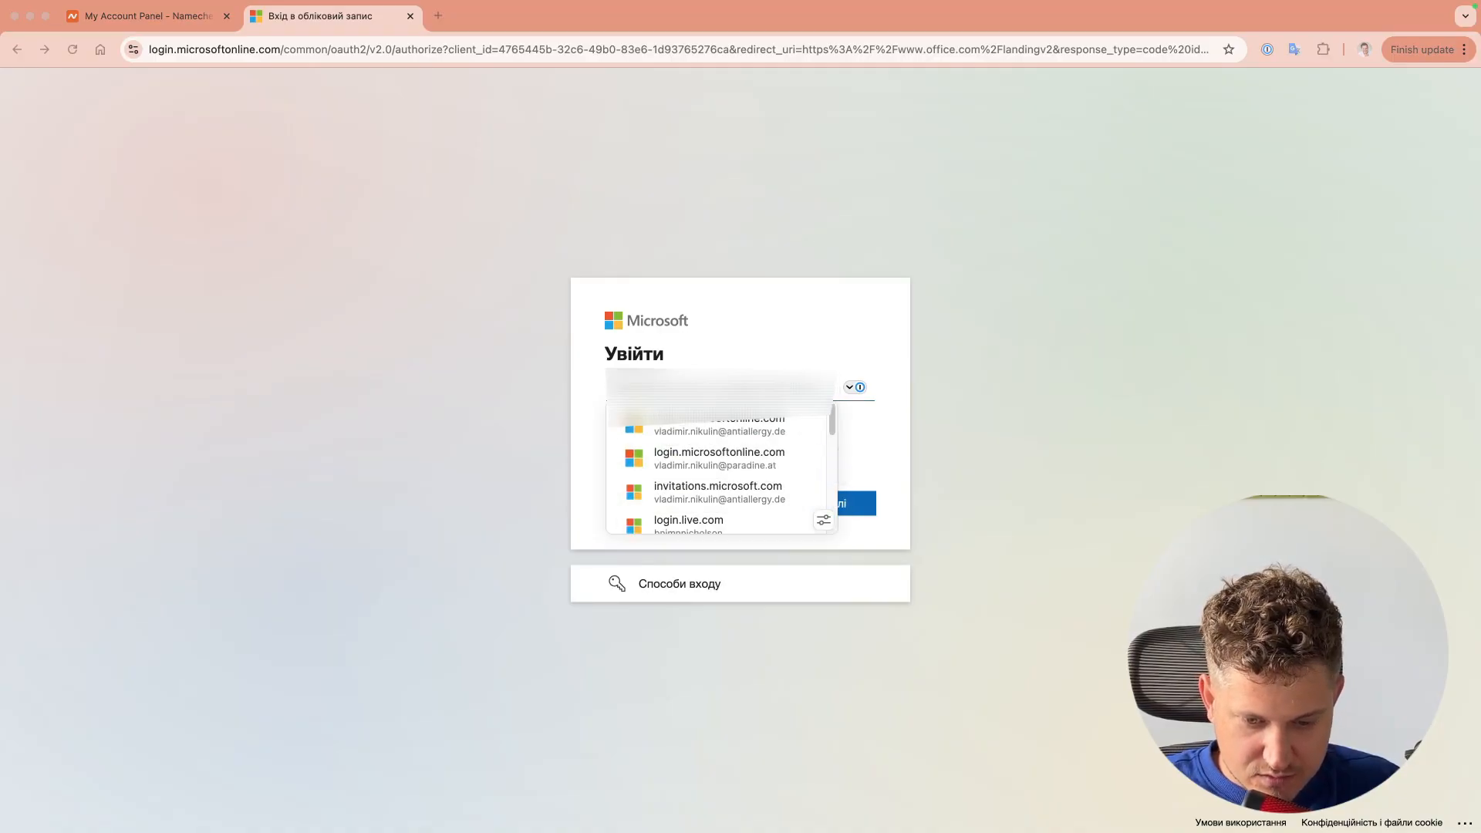
pyautogui.click(710, 422)
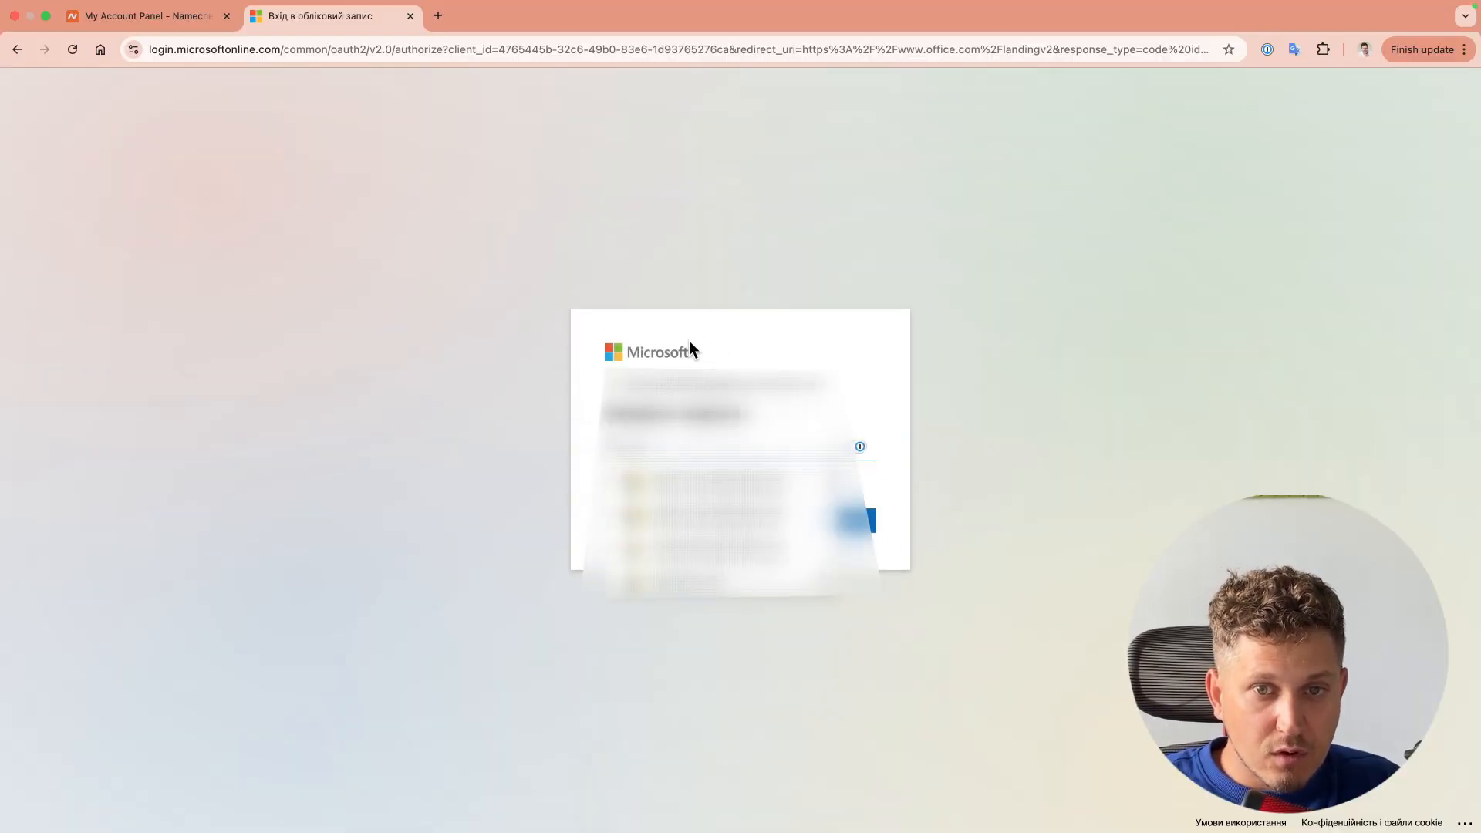
pyautogui.press('super+Tab')
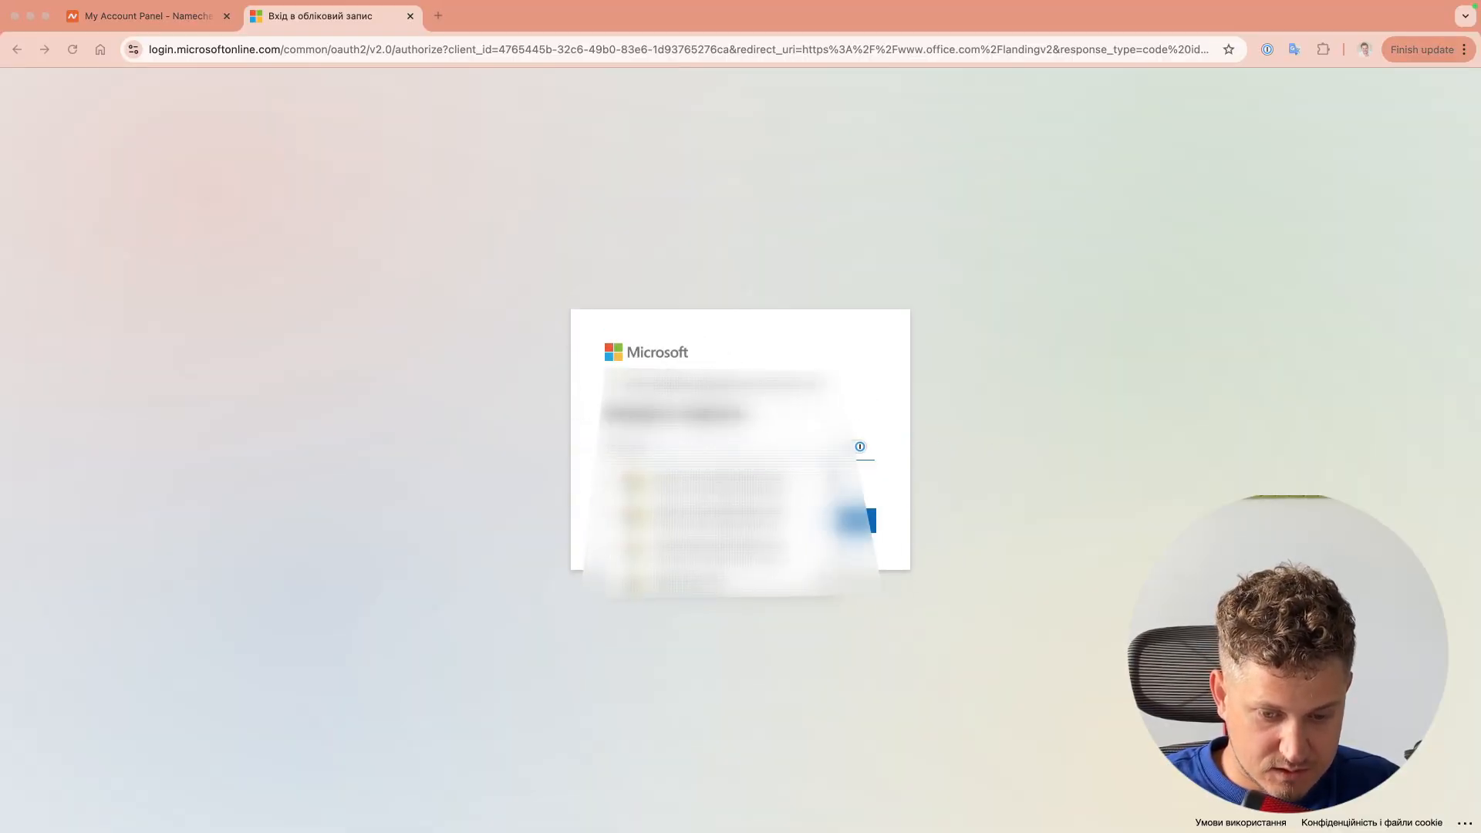
pyautogui.click(770, 449)
pyautogui.press('super+v')
pyautogui.press('Return')
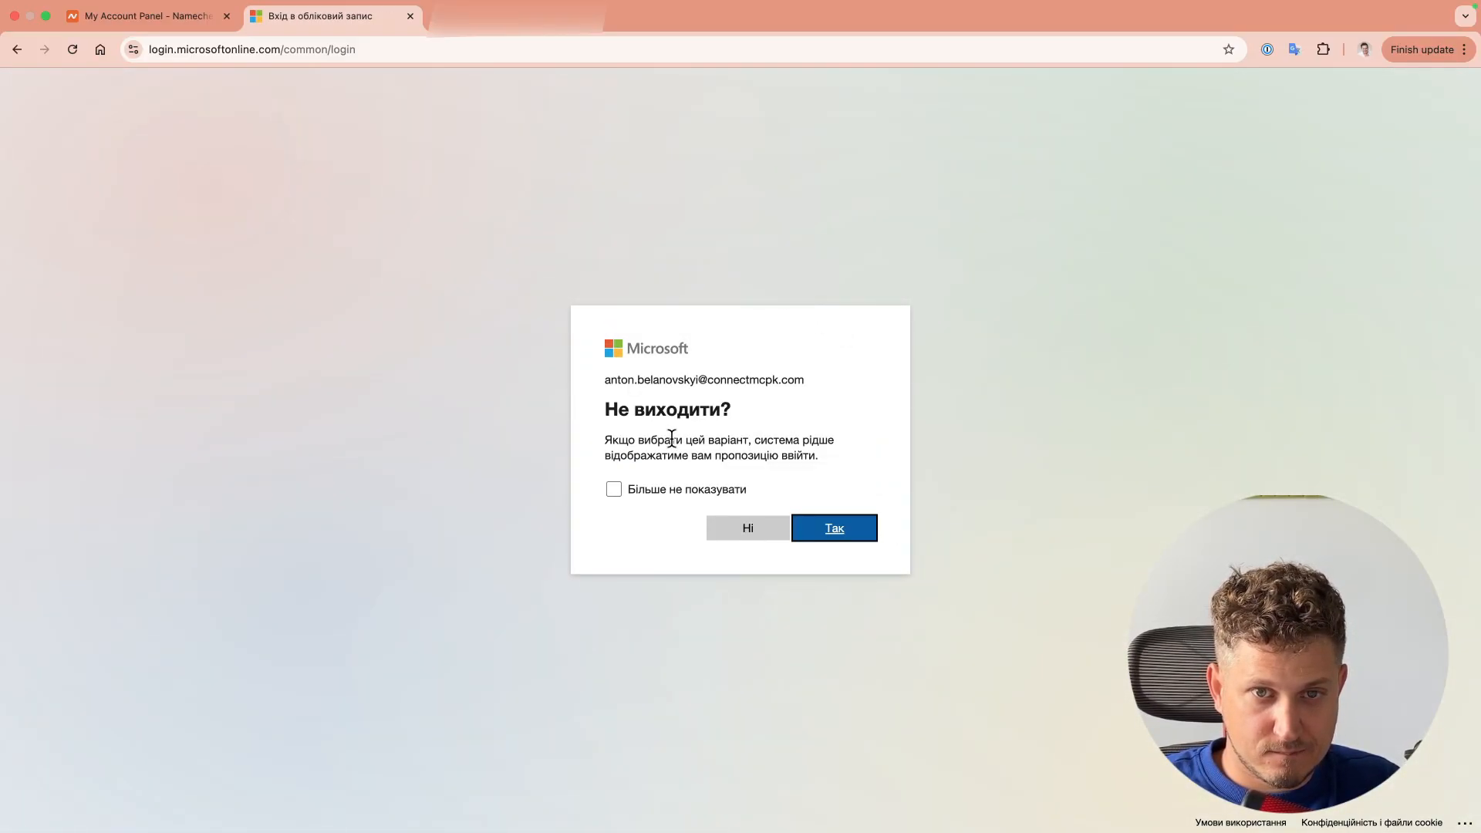
# Step: Stay signed in, then view the Outlook account's Email and 'Shared with me' settings
pyautogui.click(844, 534)
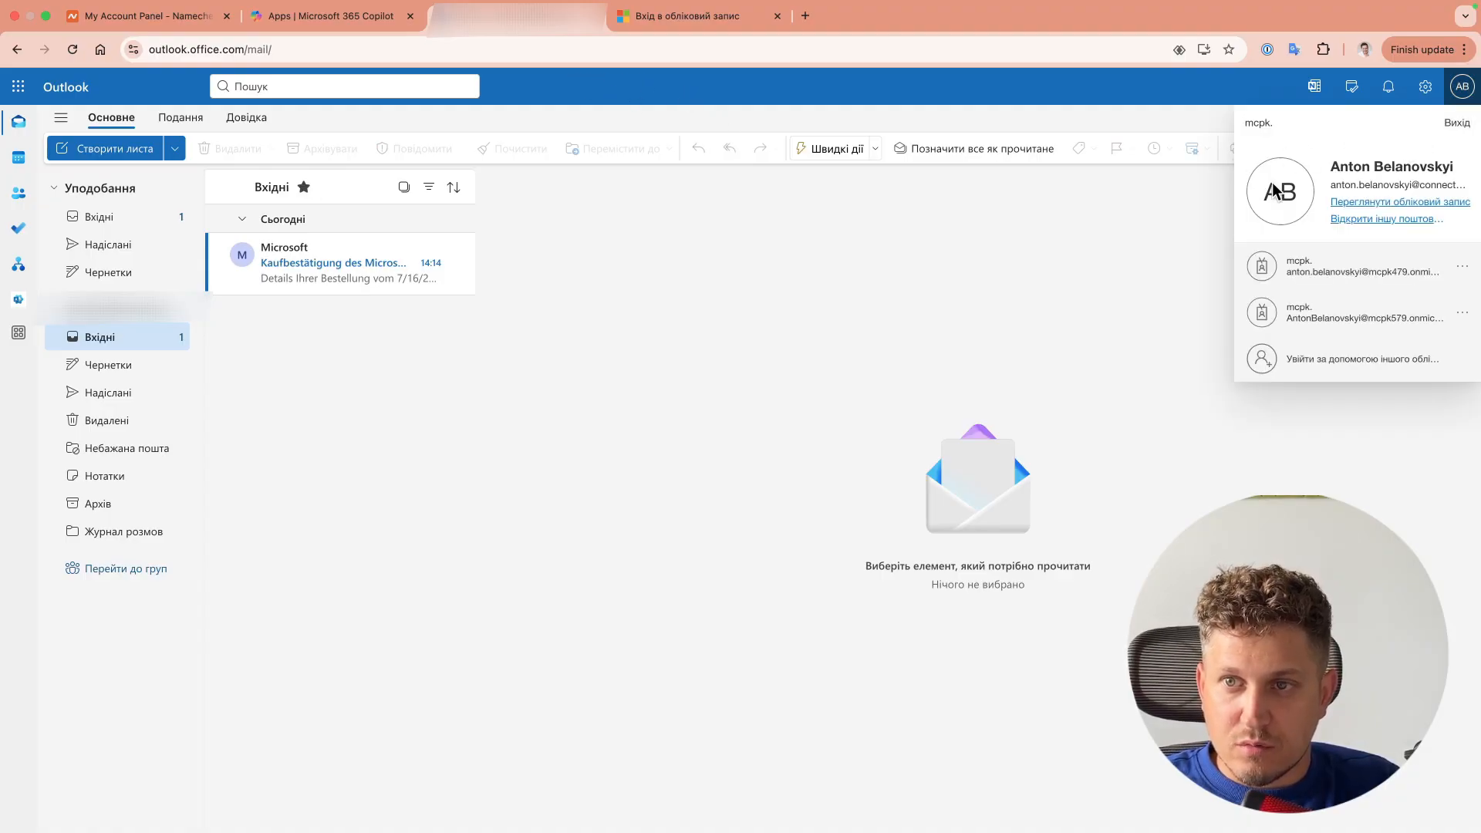
pyautogui.click(1425, 86)
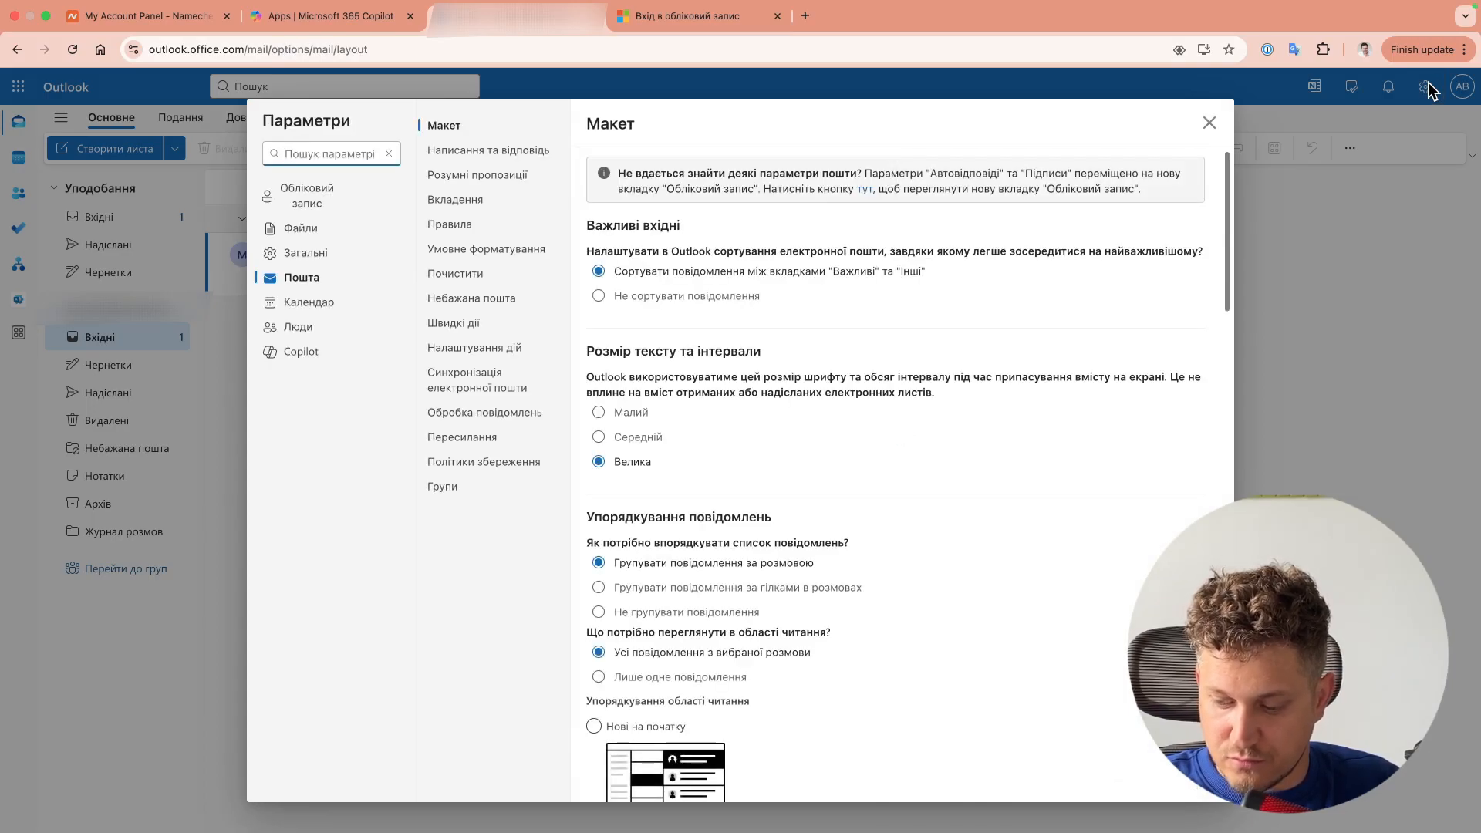
pyautogui.click(864, 188)
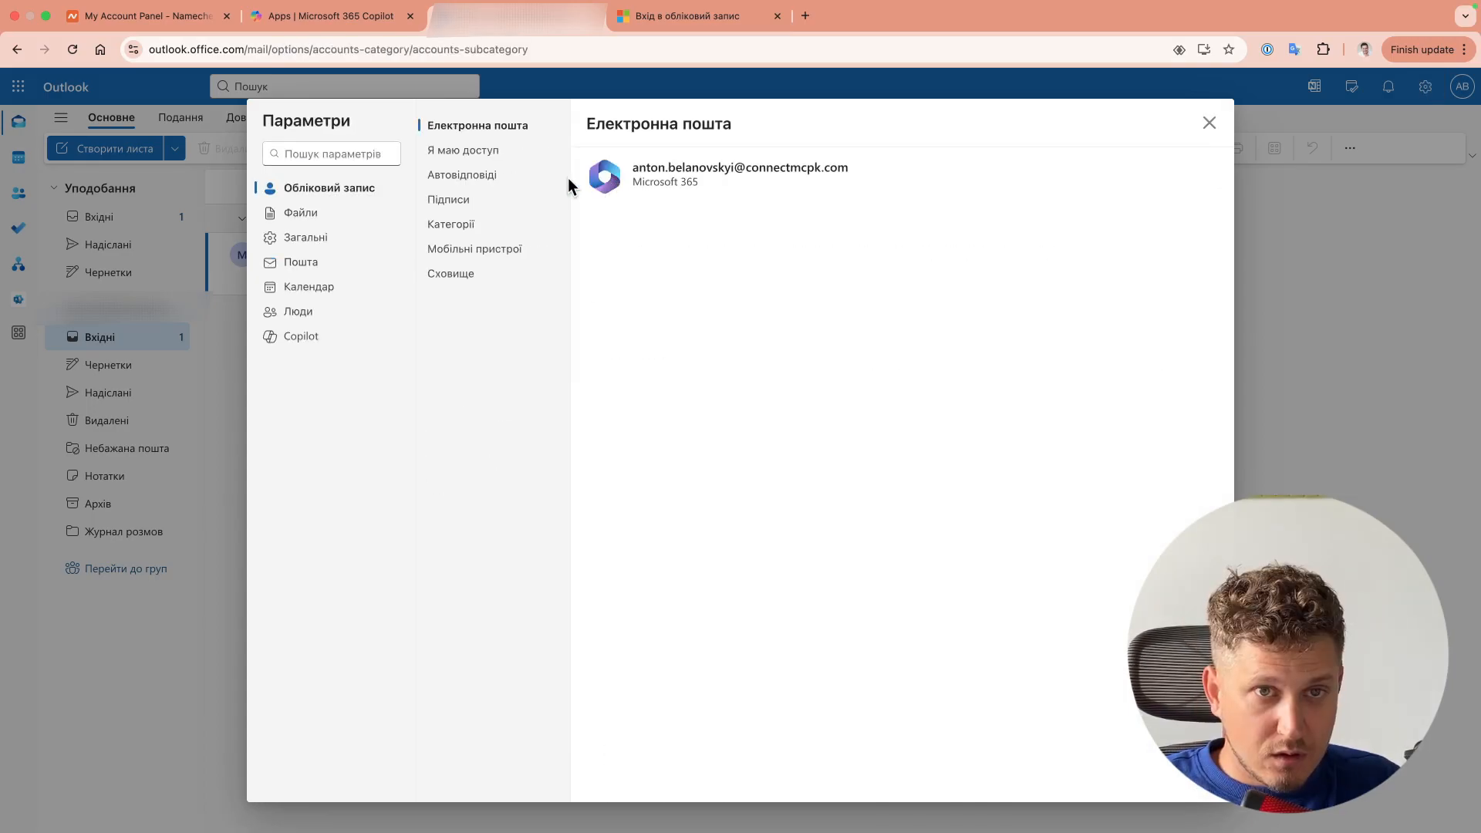
pyautogui.click(463, 152)
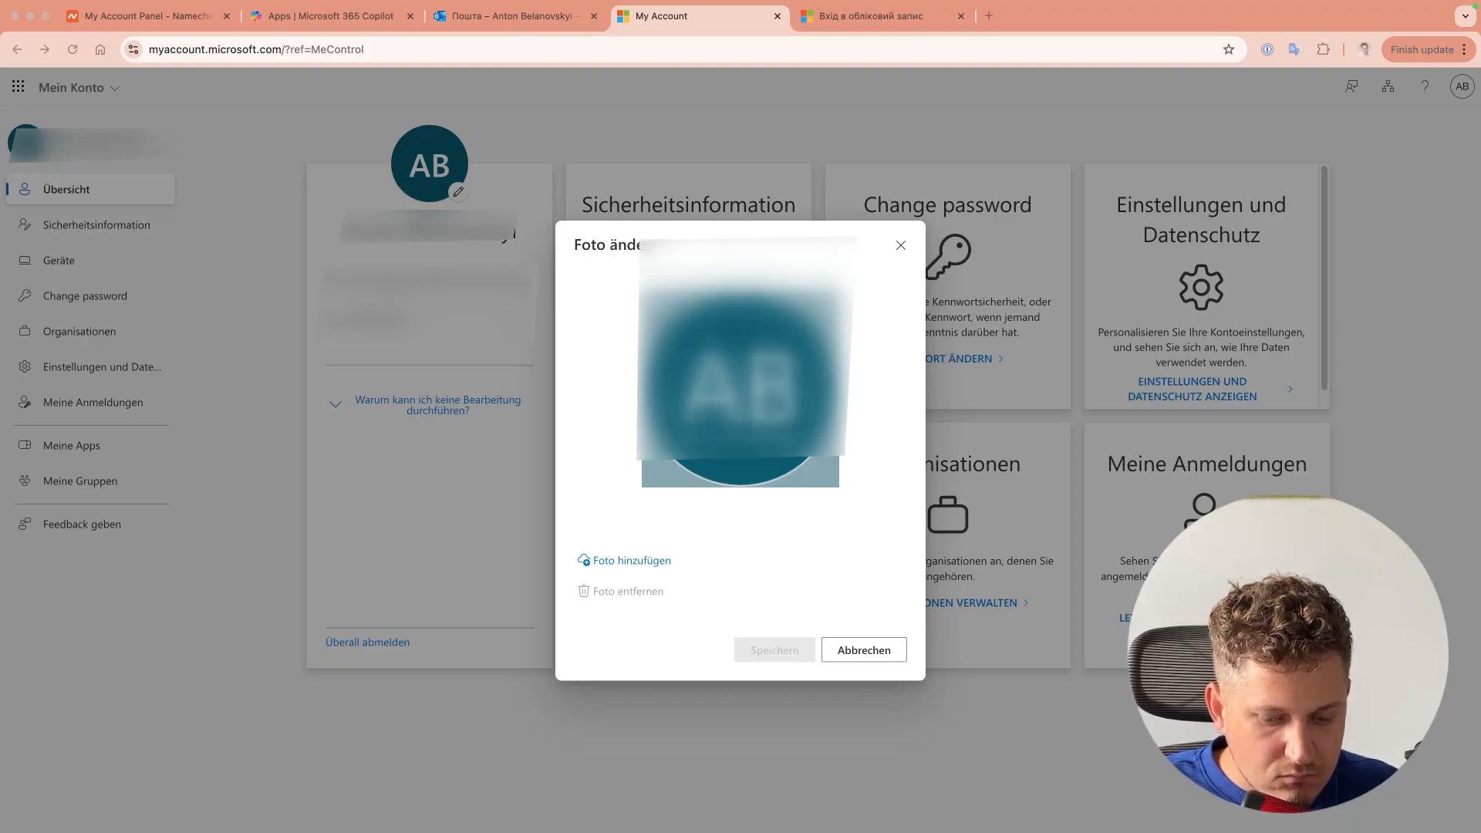
# Step: Add the chosen portrait as the Microsoft account's profile photo and save it
pyautogui.click(668, 559)
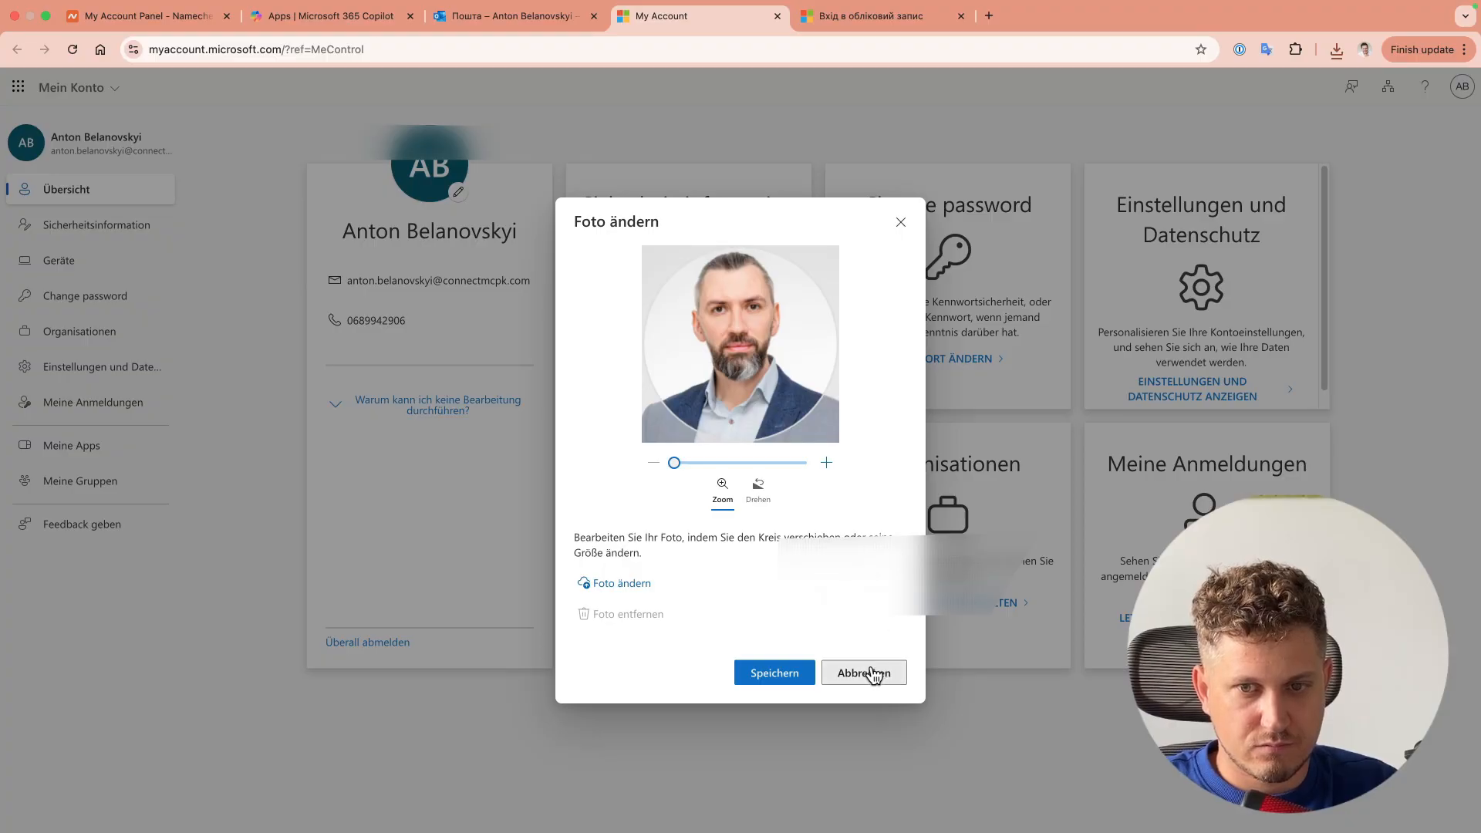
pyautogui.click(773, 673)
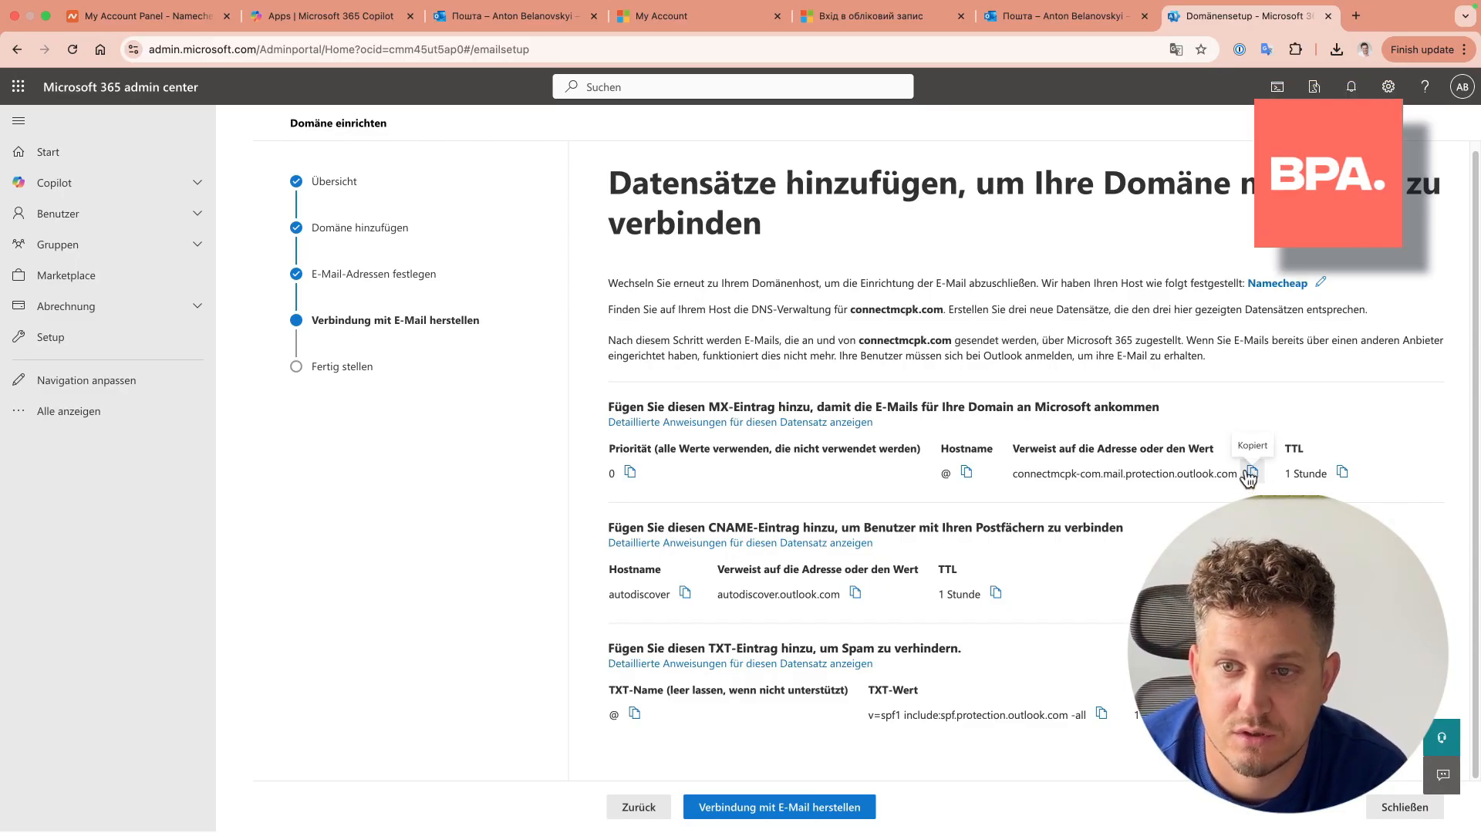
# Step: Open connectmcpk.com's DNS settings in Namecheap alongside the Microsoft 365 records list
pyautogui.click(123, 38)
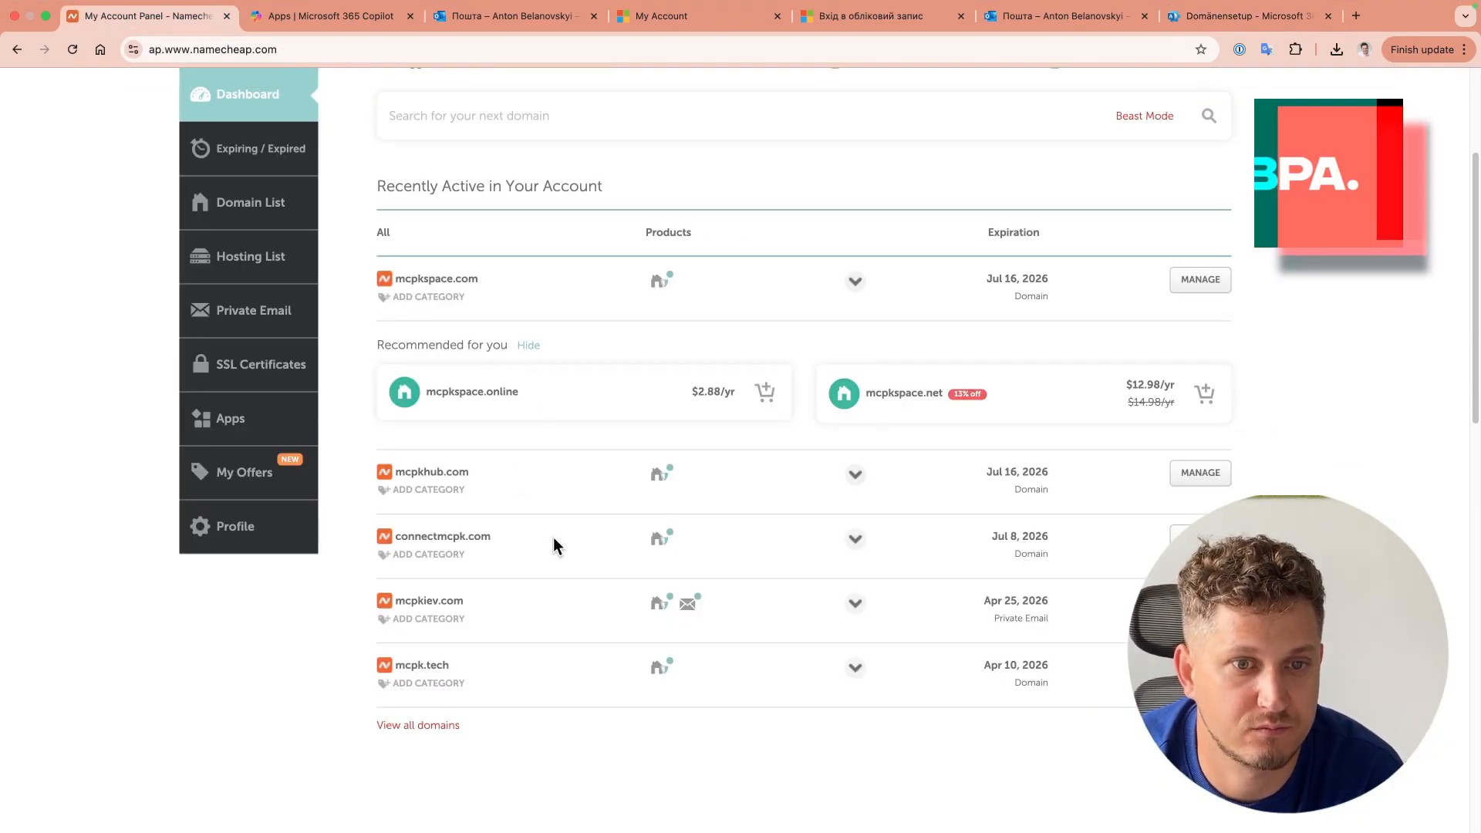
pyautogui.click(636, 287)
pyautogui.click(986, 324)
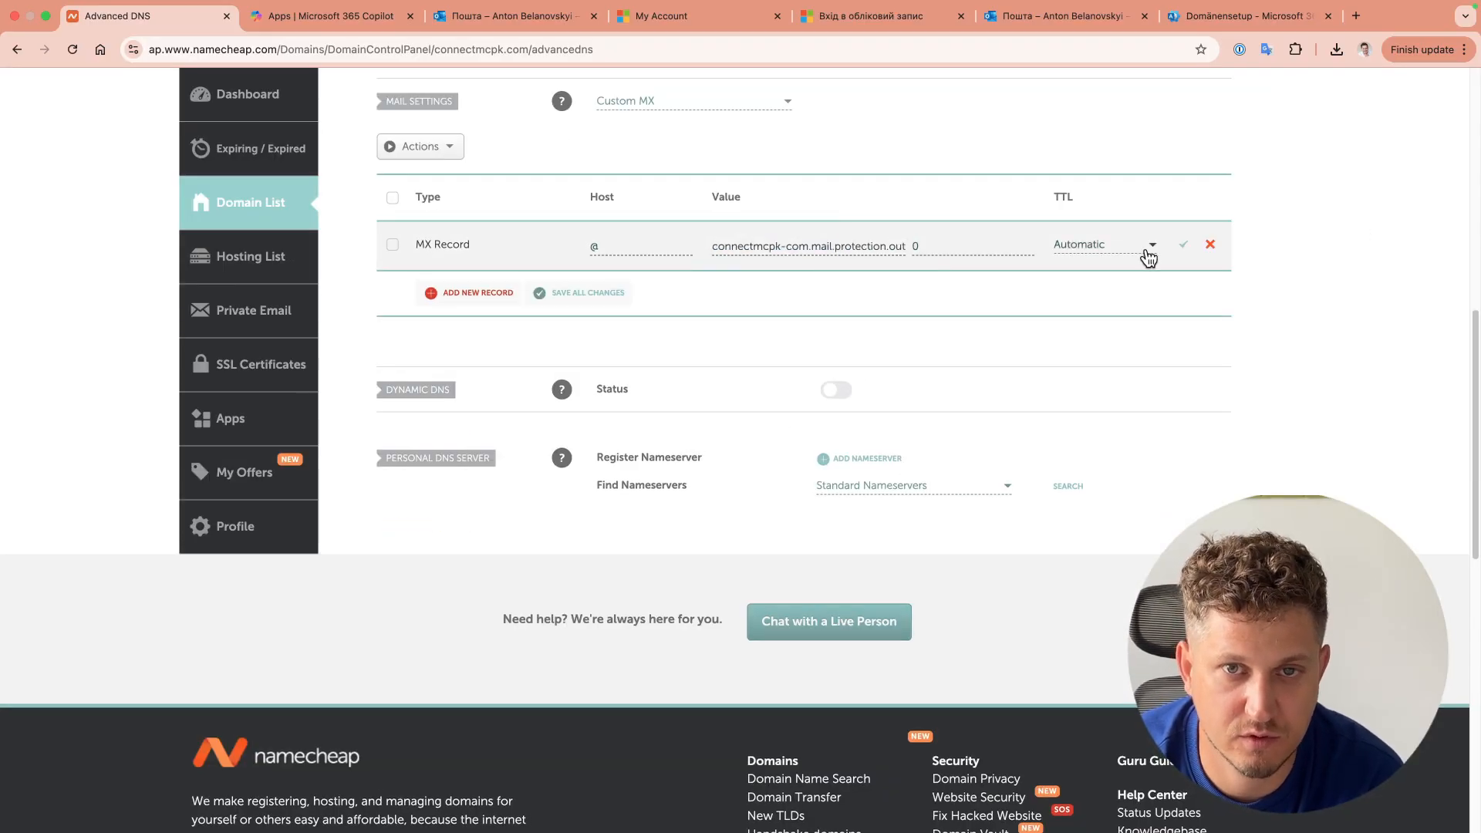
pyautogui.click(1243, 15)
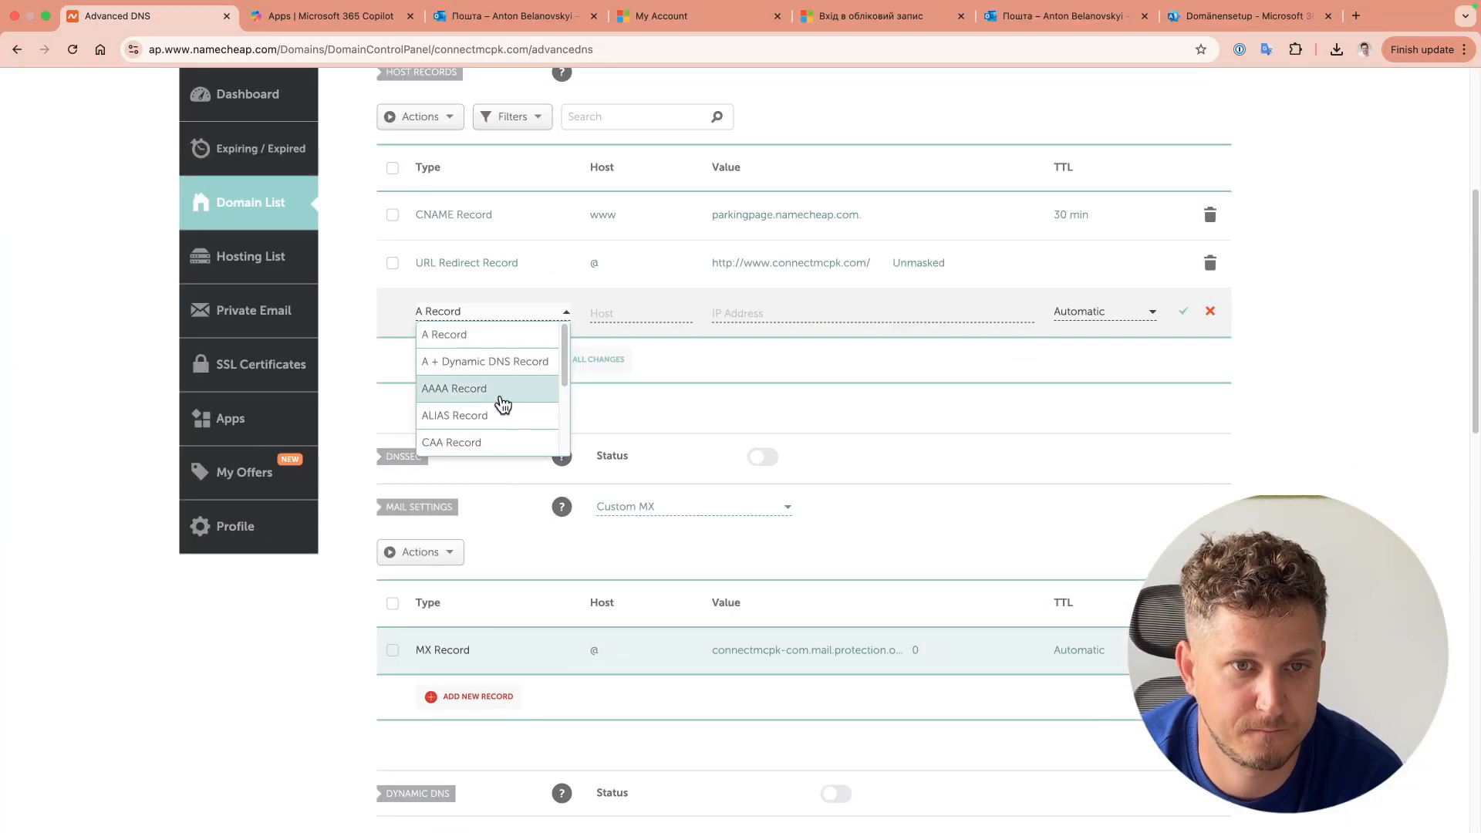
# Step: Add the autodiscover CNAME to autodiscover.outlook.com and an SPF TXT at @, then save
pyautogui.click(502, 432)
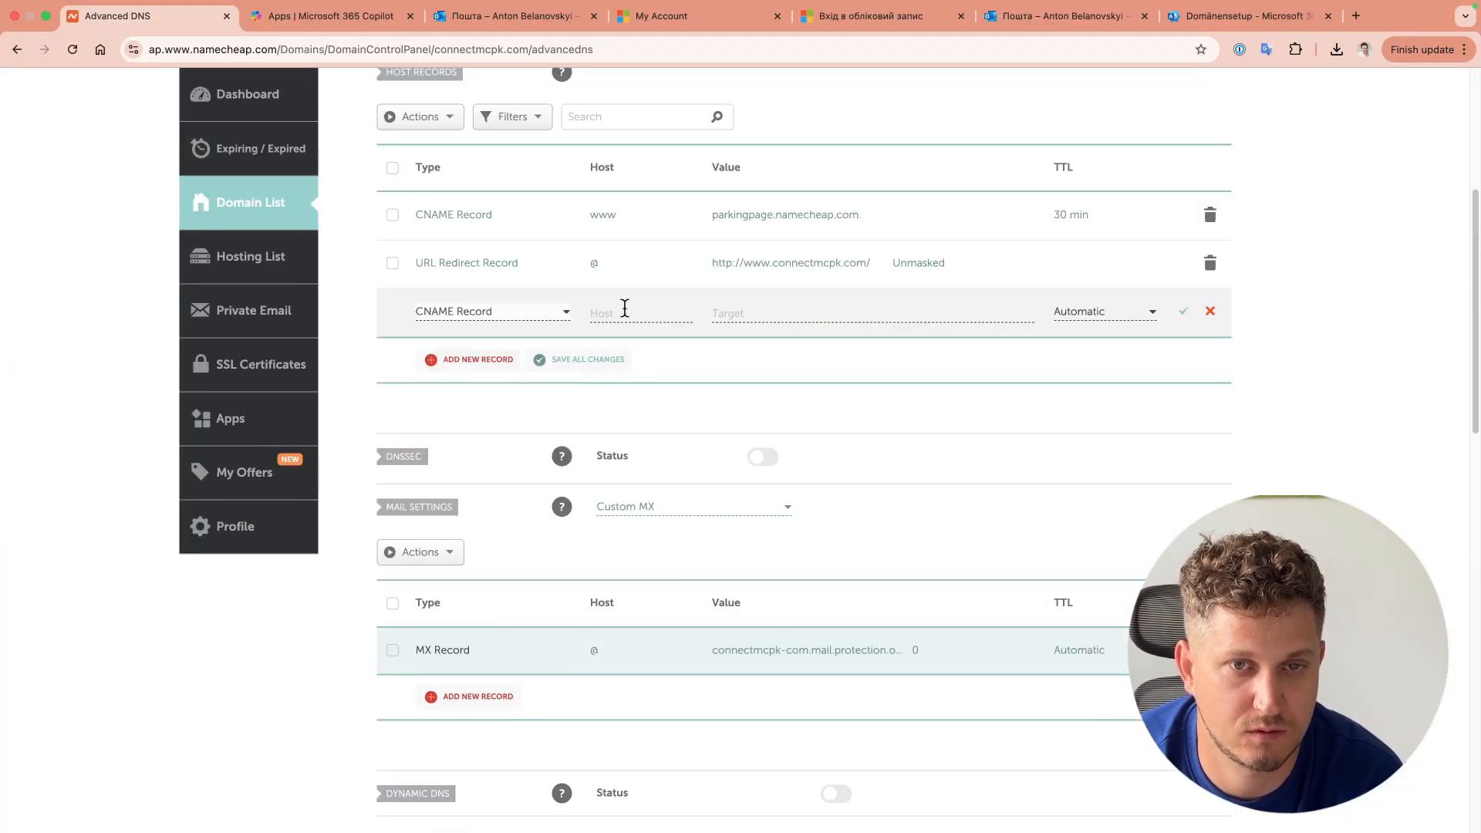
pyautogui.click(1207, 16)
pyautogui.click(116, 17)
pyautogui.click(492, 287)
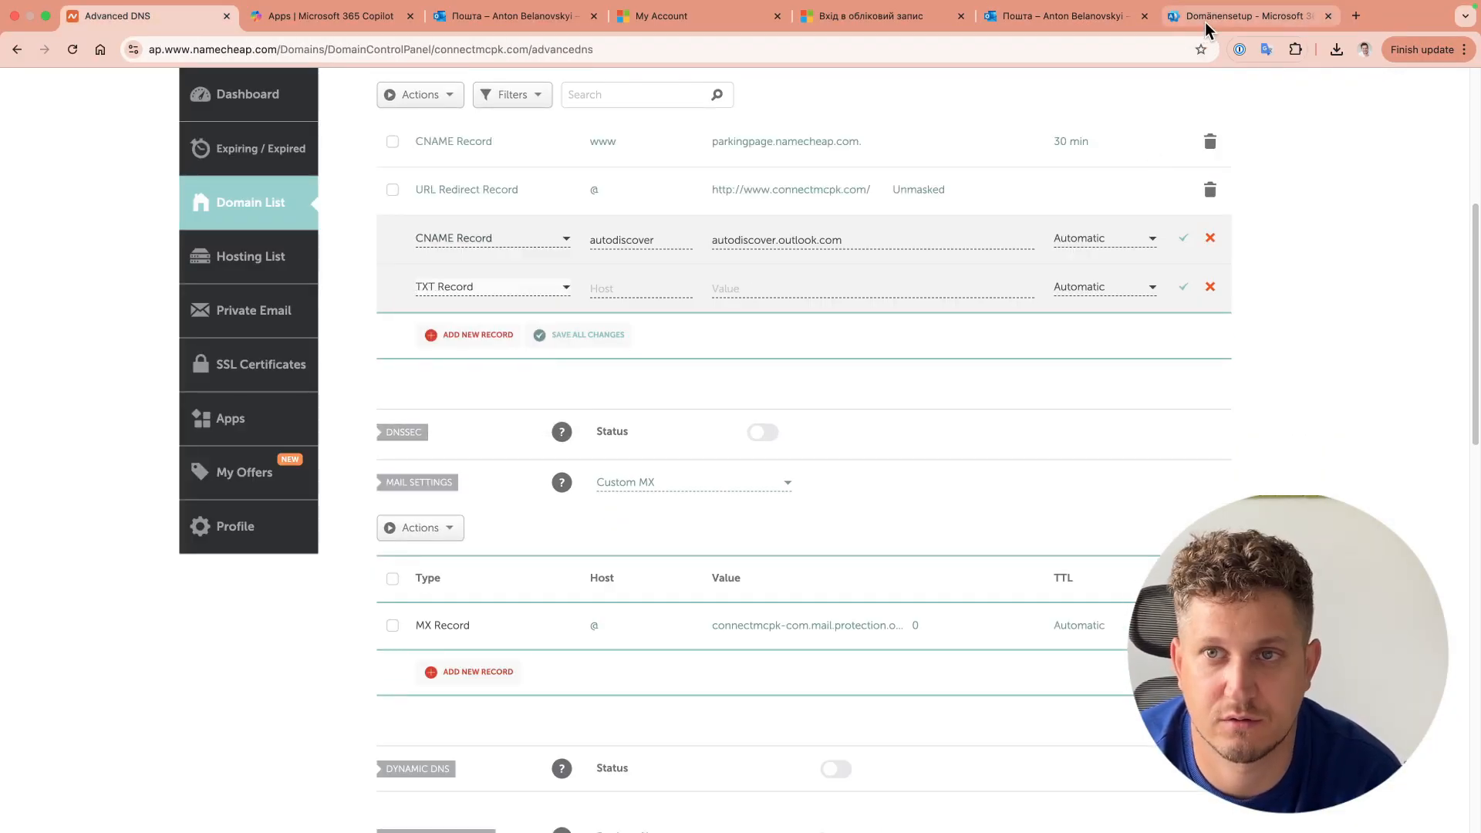
pyautogui.click(1242, 15)
pyautogui.click(116, 16)
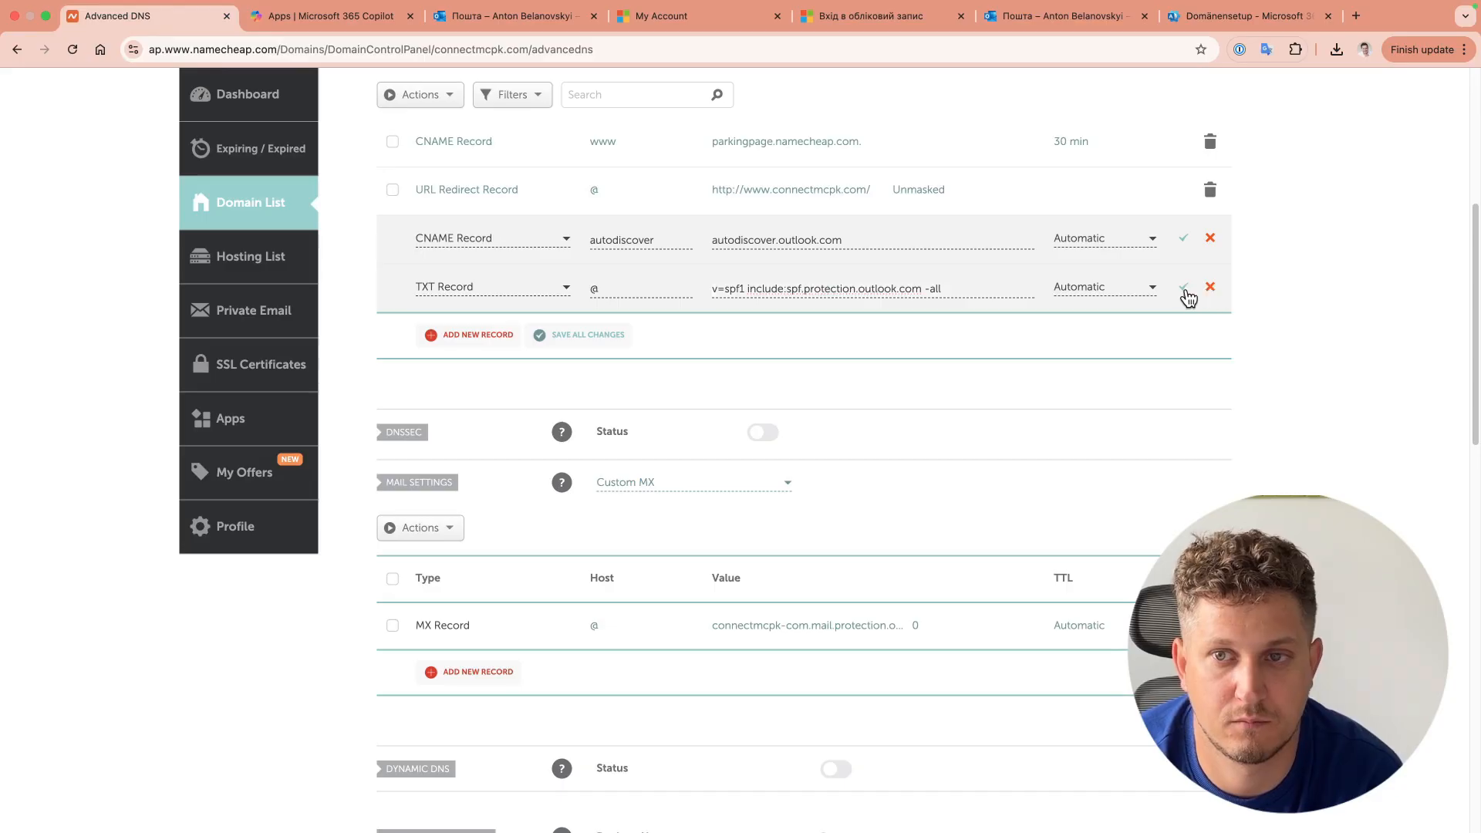
pyautogui.click(1185, 288)
pyautogui.click(1242, 16)
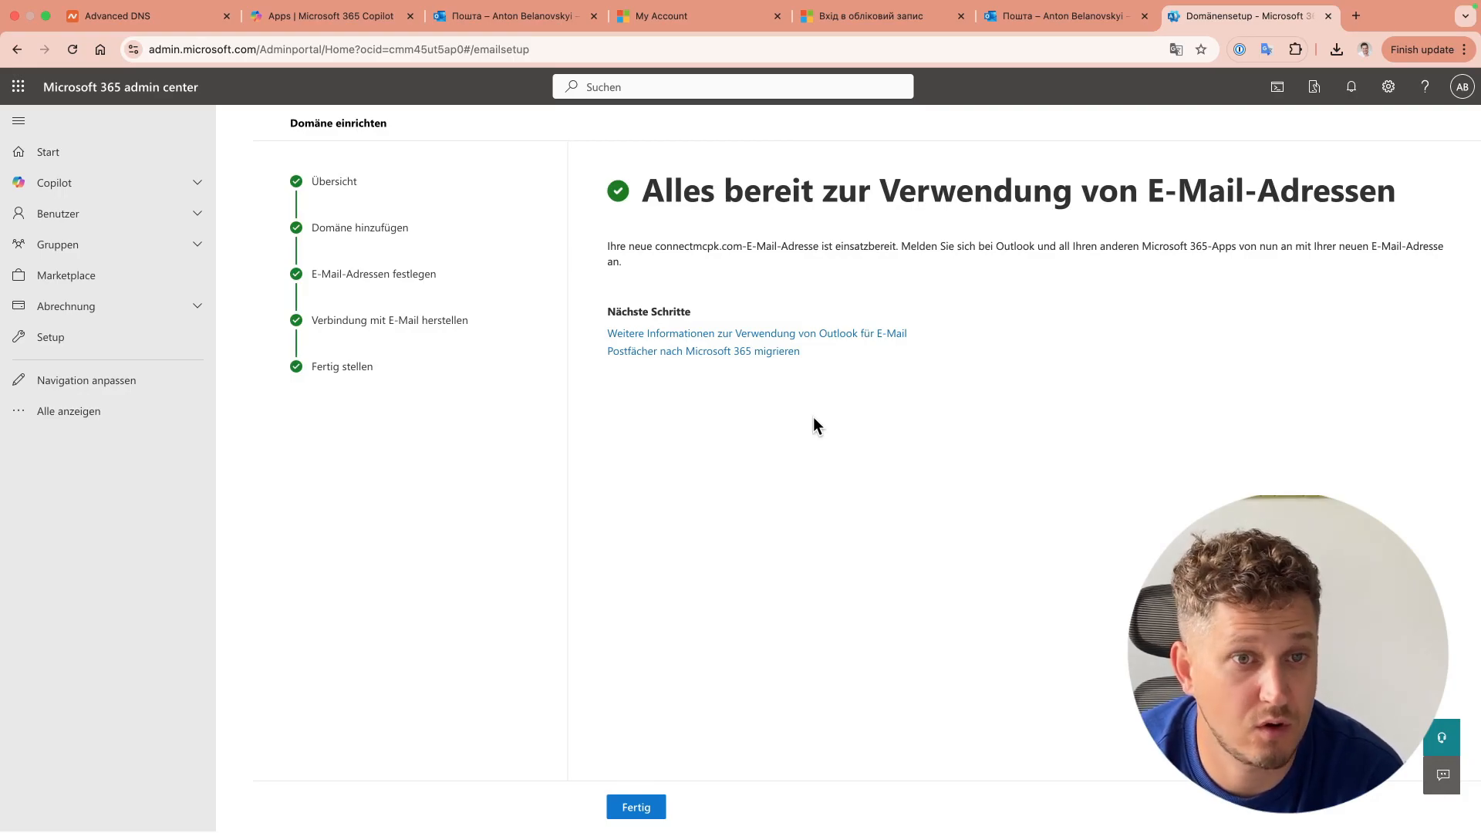
# Step: Finish the connectmcpk.com domain setup and open app.warmupinbox.com/inboxes in a new tab
pyautogui.click(637, 807)
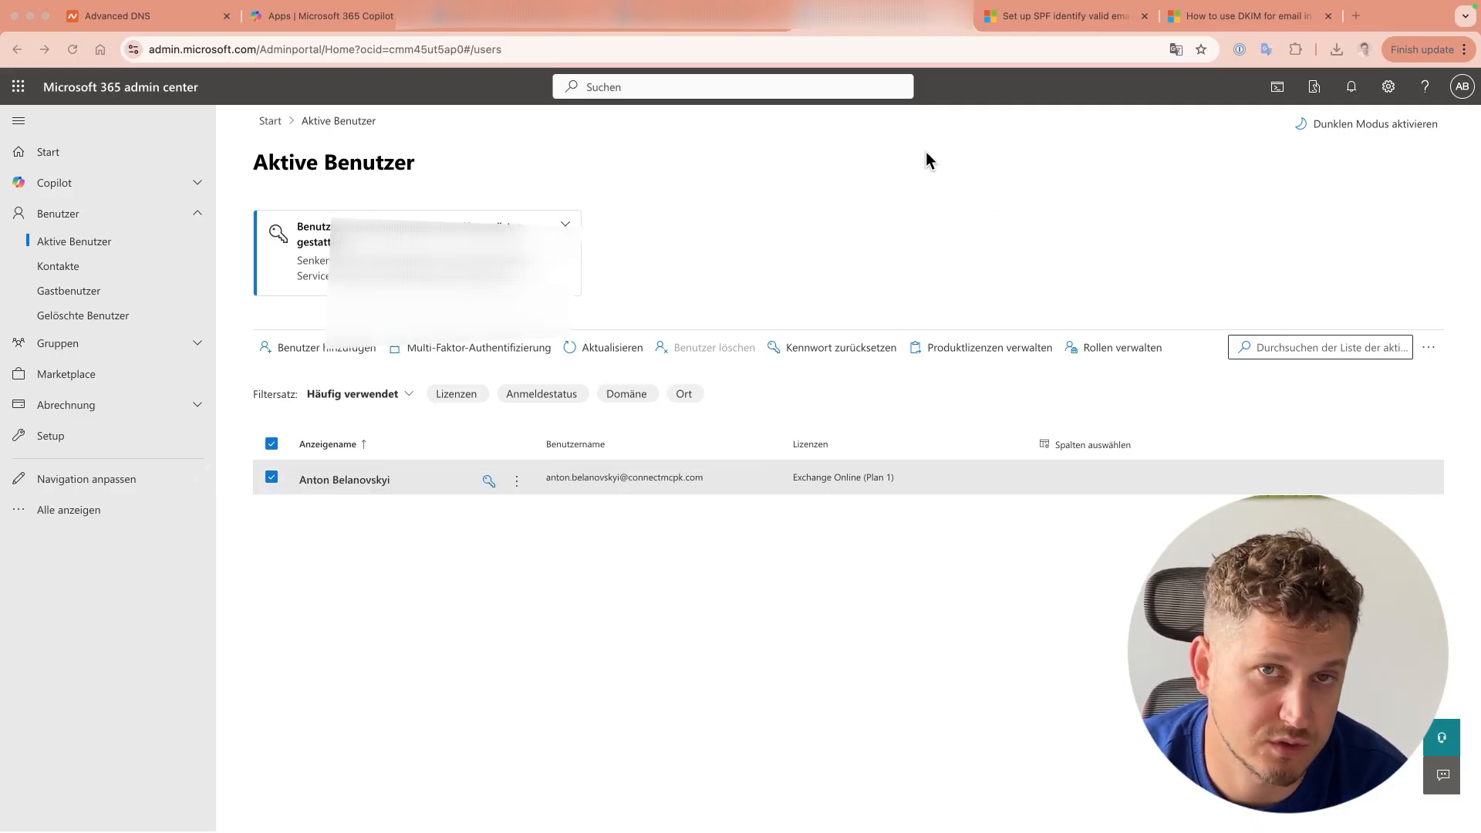
pyautogui.click(1355, 15)
pyautogui.write('цф')
pyautogui.press('Return')
# Step: Open the inbox's warm-up details and check SPF, blacklists, DMARC, MX and warm-up days pass
pyautogui.click(460, 243)
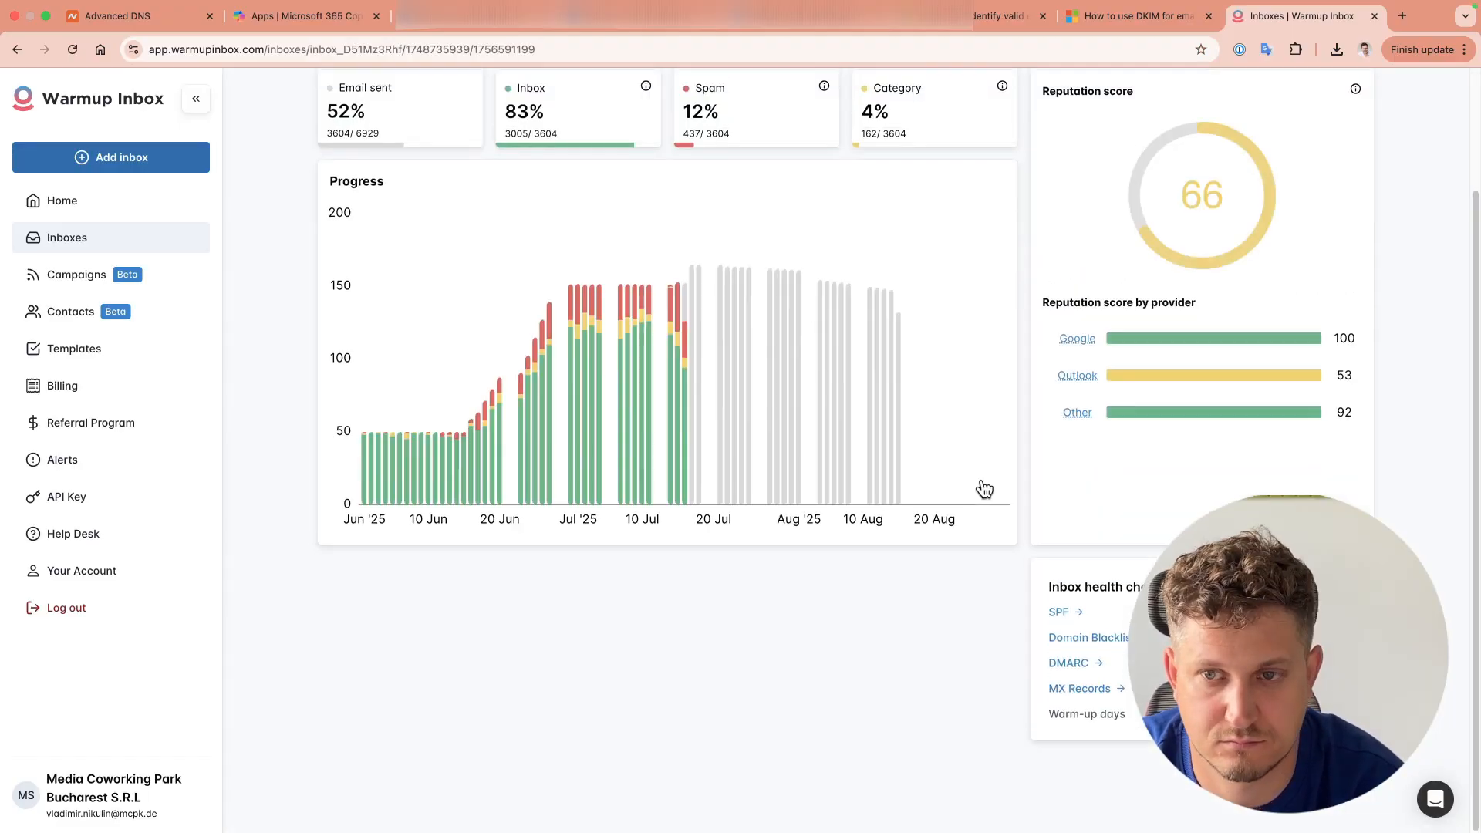
pyautogui.scroll(10, 985, 489)
pyautogui.hscroll(-2, 985, 489)
pyautogui.hscroll(-1, 984, 489)
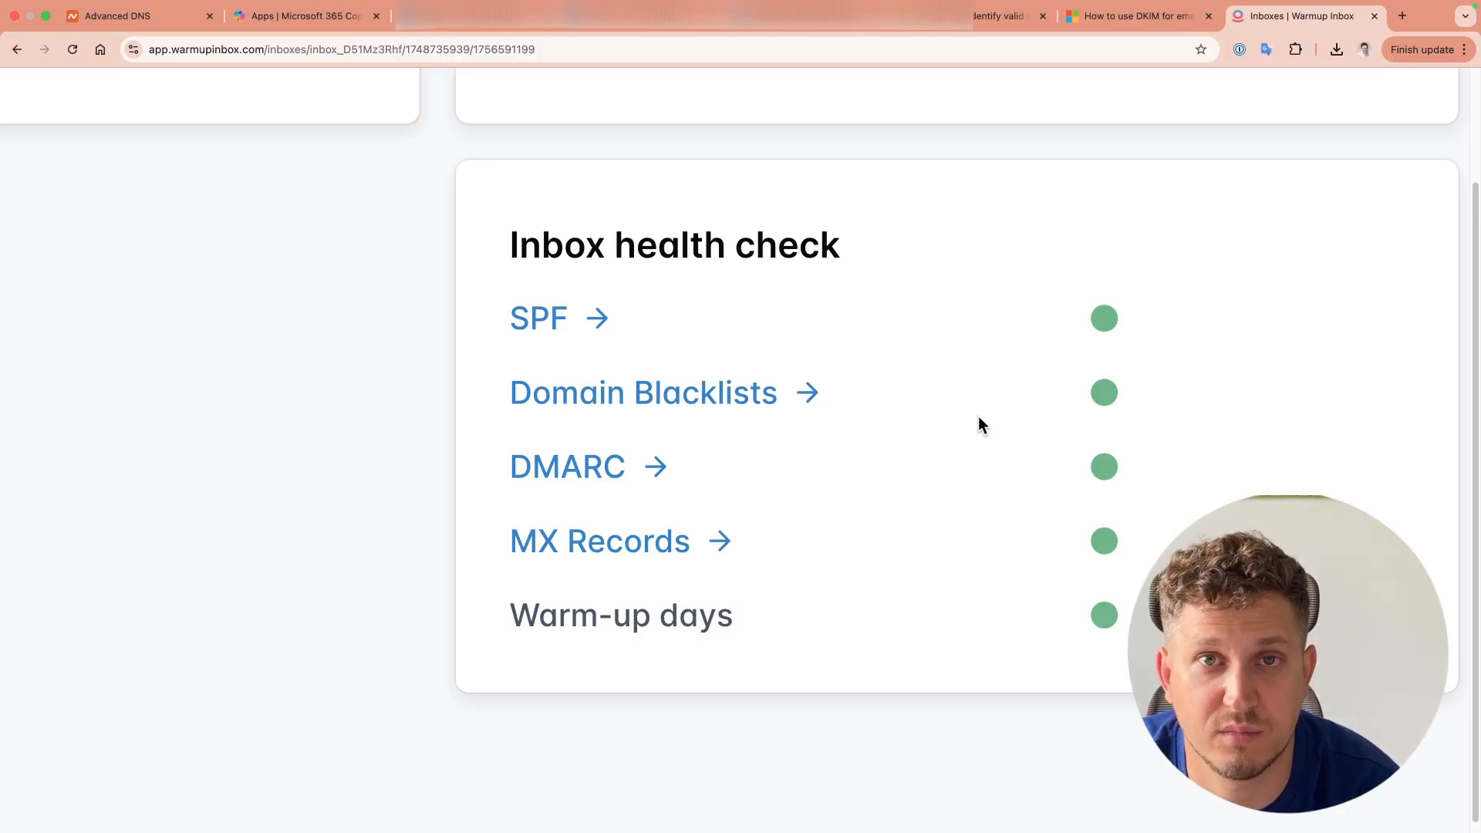
pyautogui.click(1003, 16)
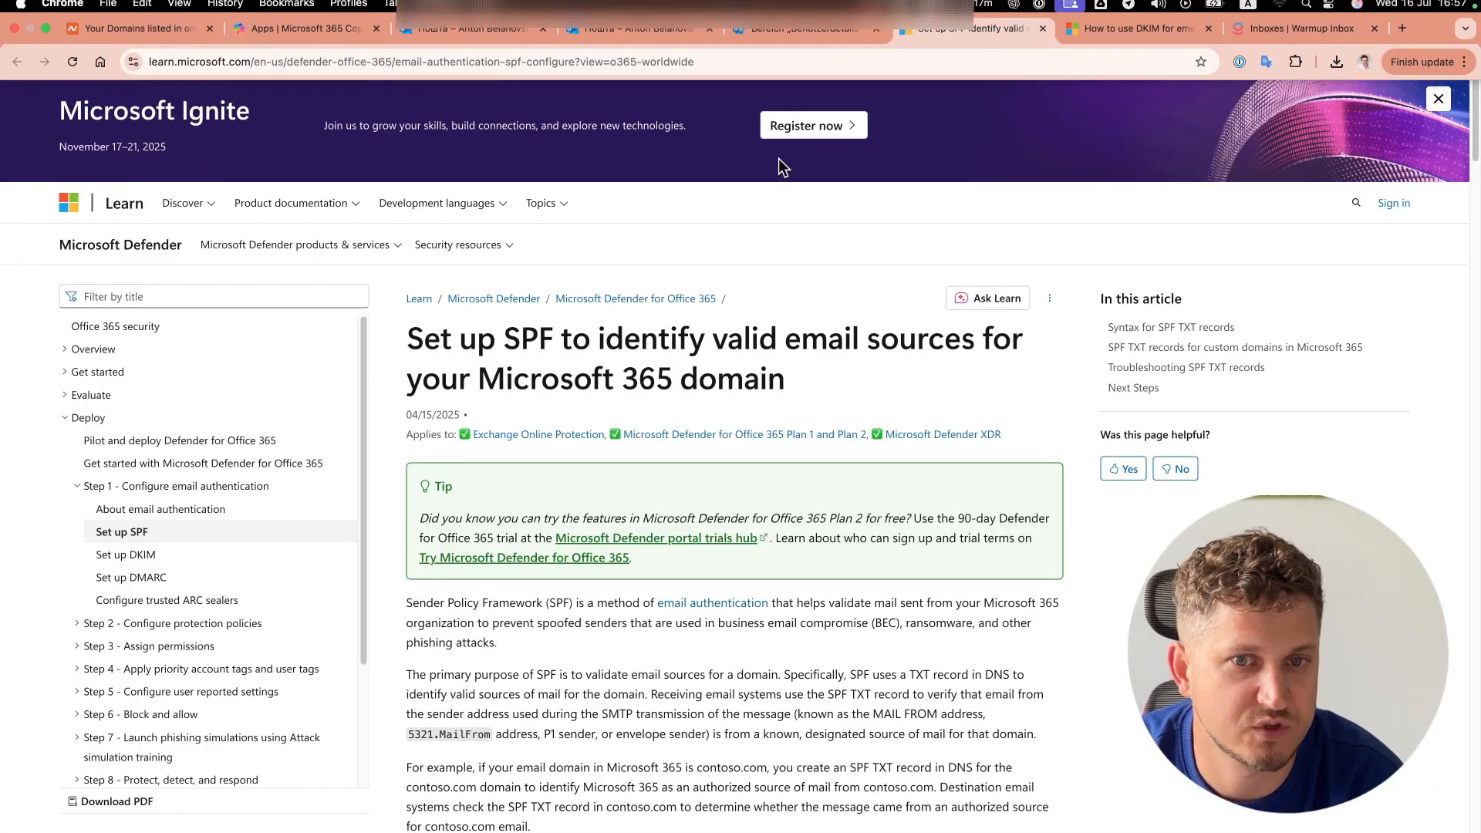
# Step: Copy v=spf1 include:spf.protection.outlook.com -all from the custom-domain SPF section
pyautogui.click(1235, 347)
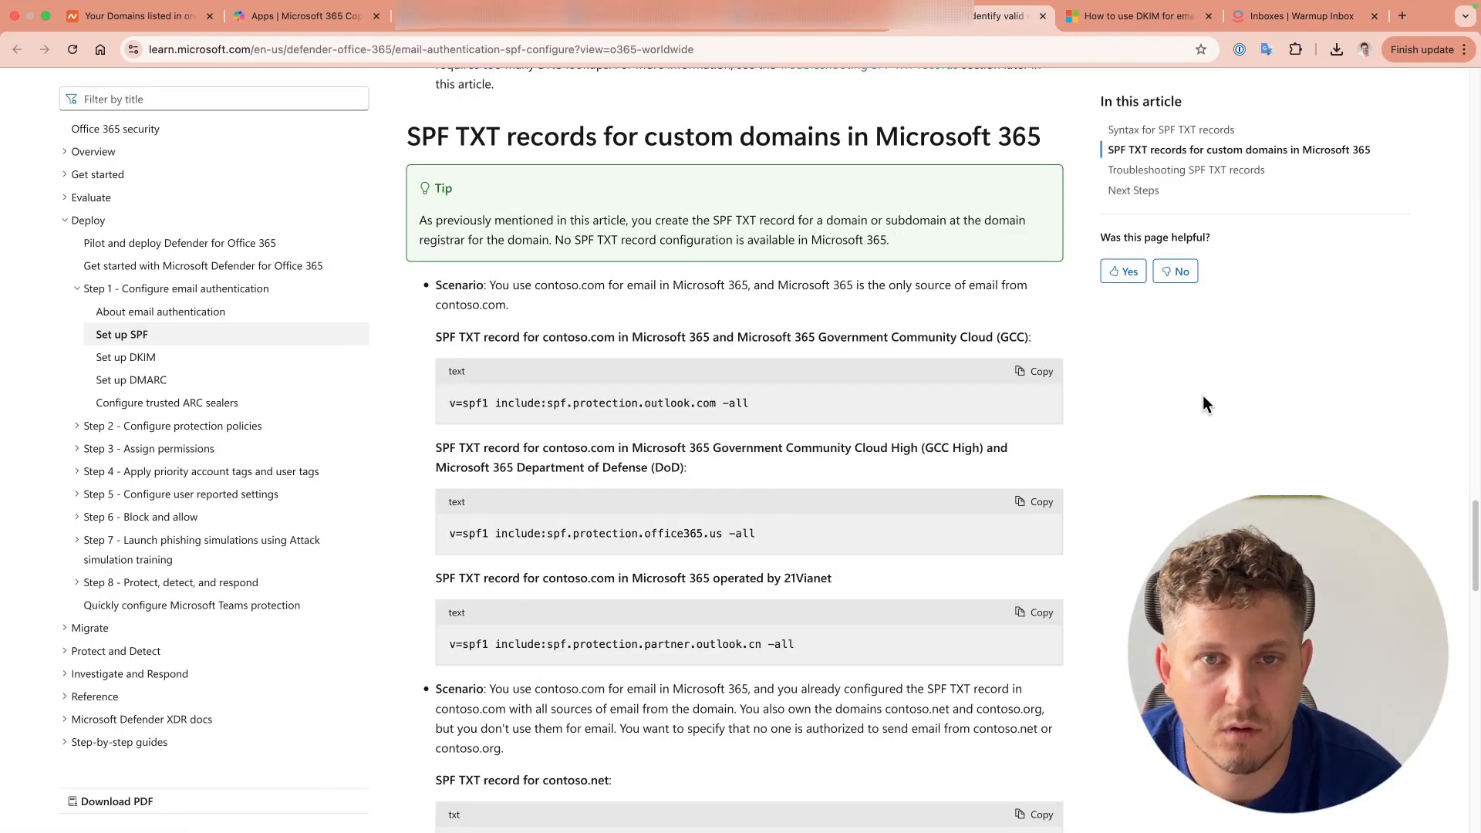
pyautogui.moveTo(447, 404); pyautogui.dragTo(750, 405)
pyautogui.press('super+c')
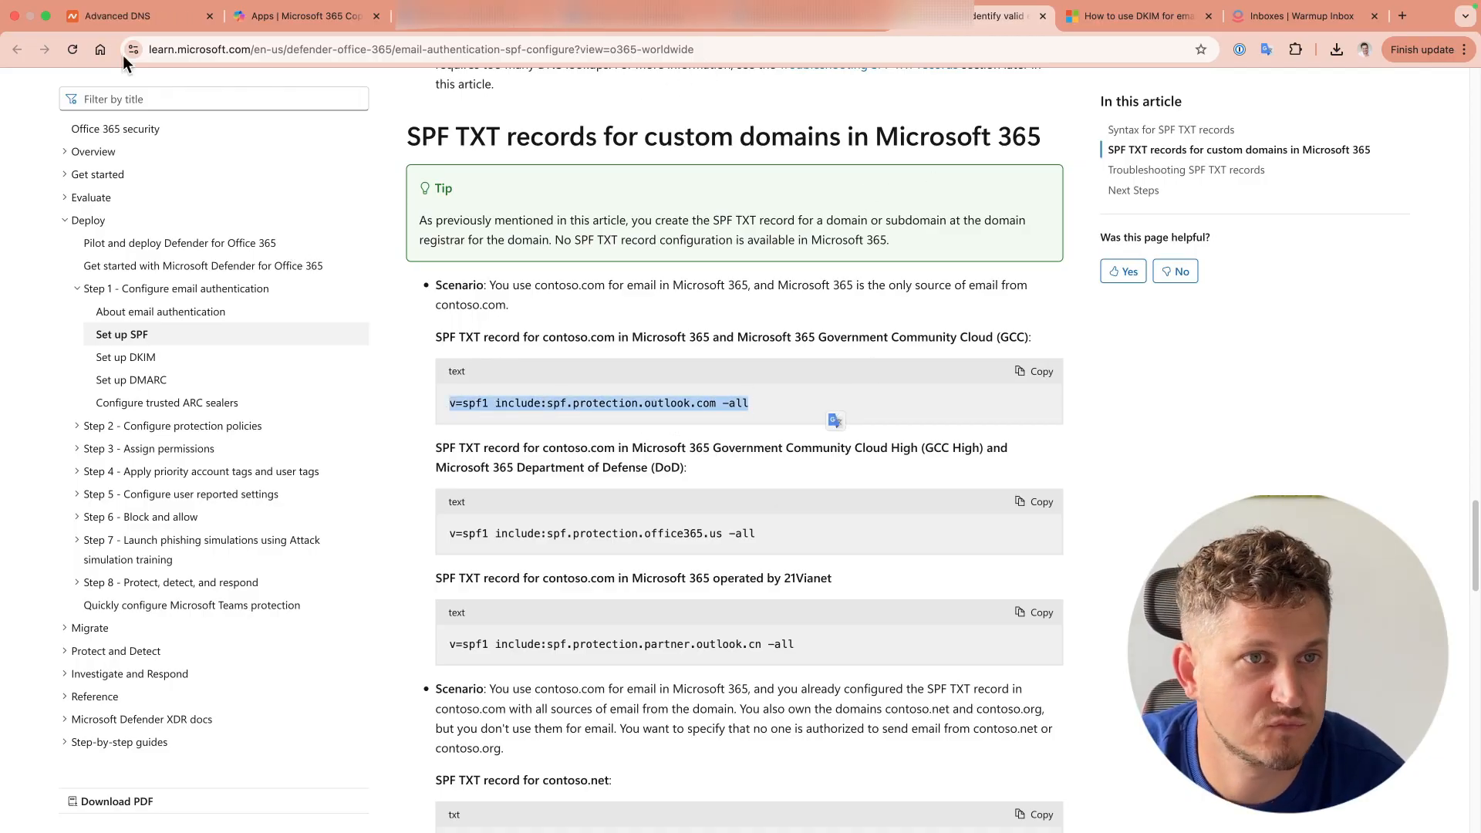
pyautogui.click(177, 20)
# Step: Add a TXT record at host @ with the pasted Microsoft SPF value and confirm it
pyautogui.scroll(-4, 490, 480)
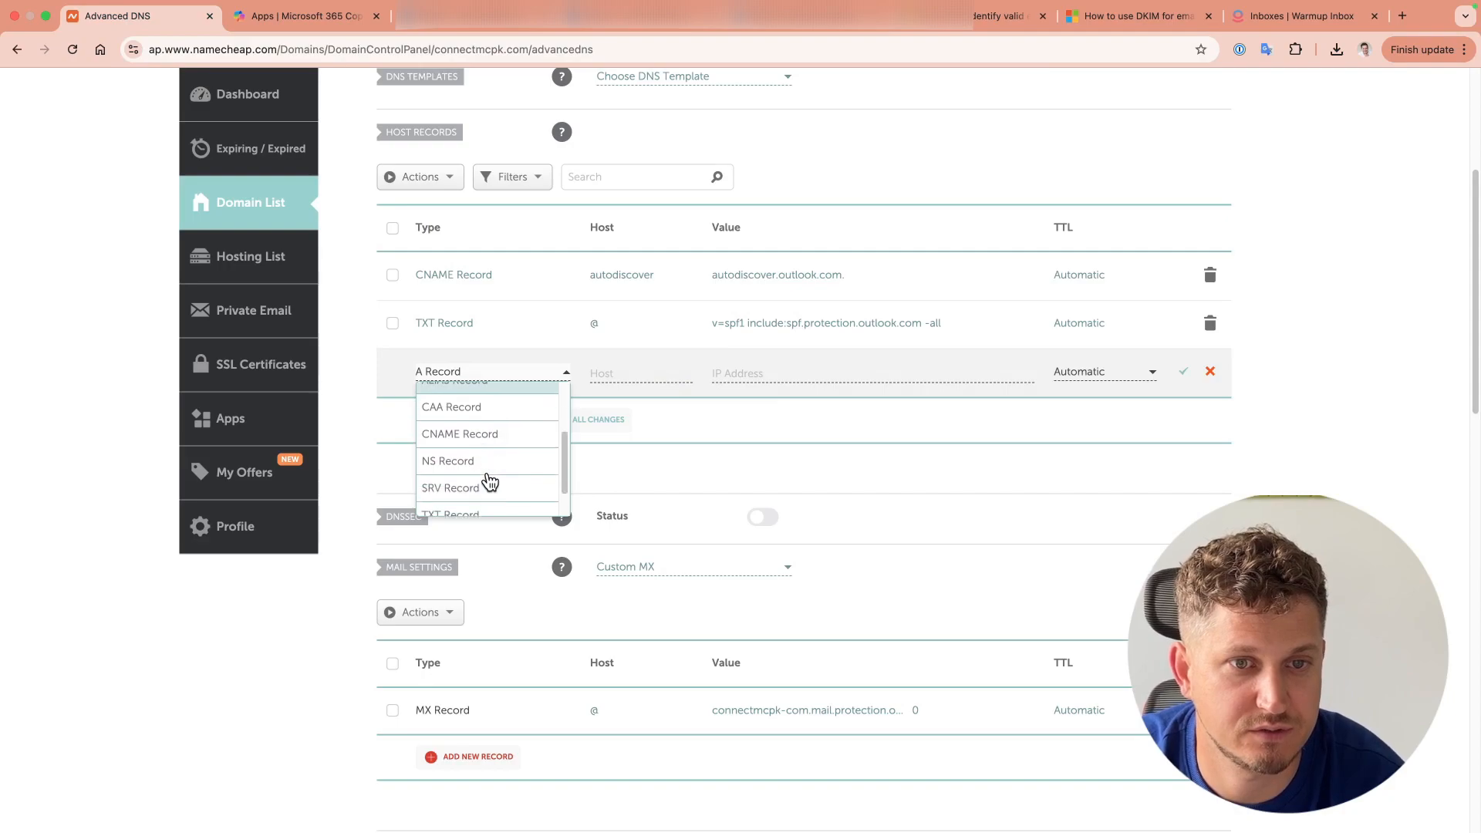
pyautogui.click(479, 493)
pyautogui.click(631, 380)
pyautogui.write('@')
pyautogui.click(826, 372)
pyautogui.press('super+v')
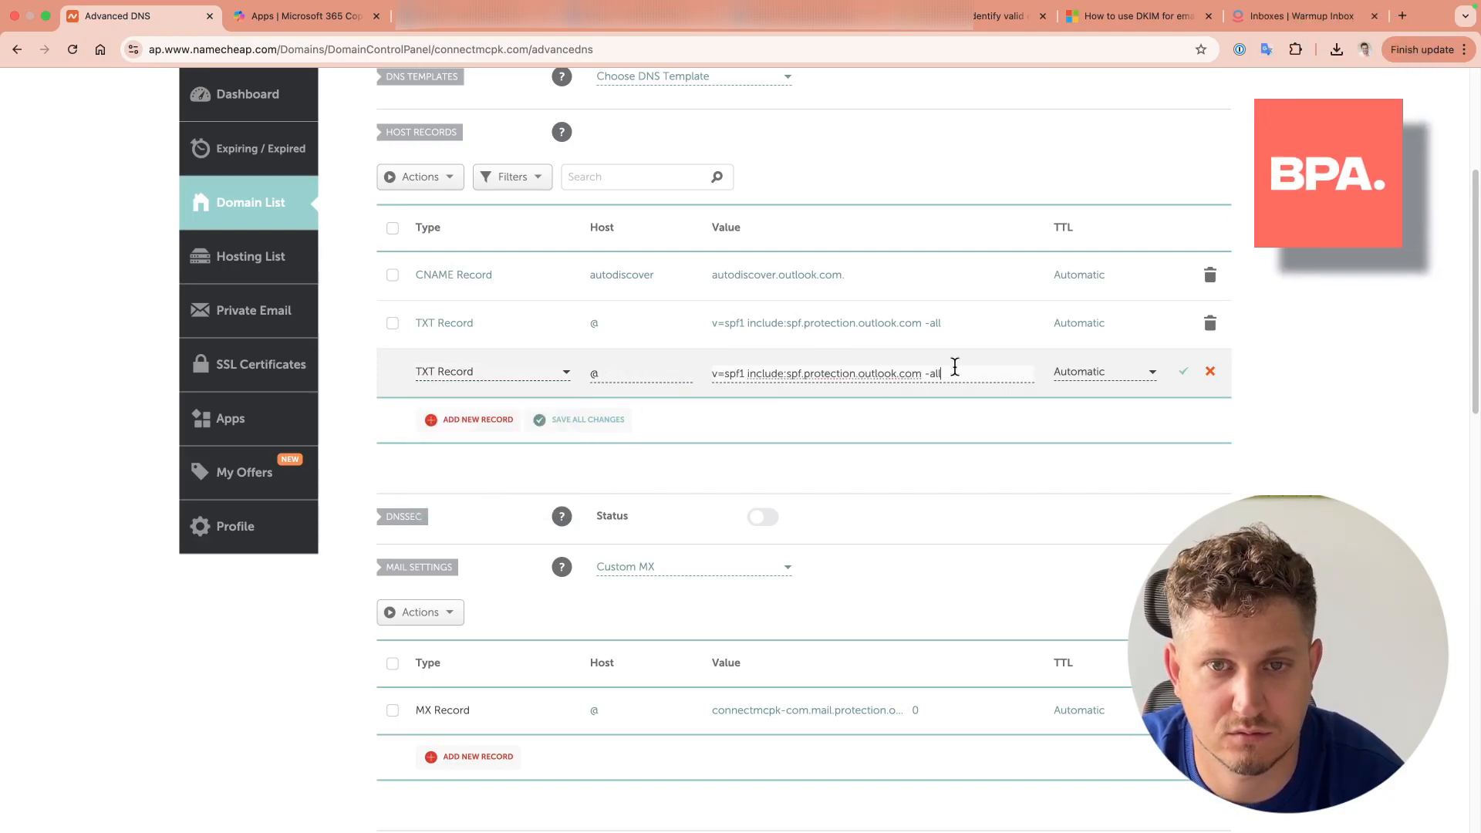
pyautogui.click(1181, 369)
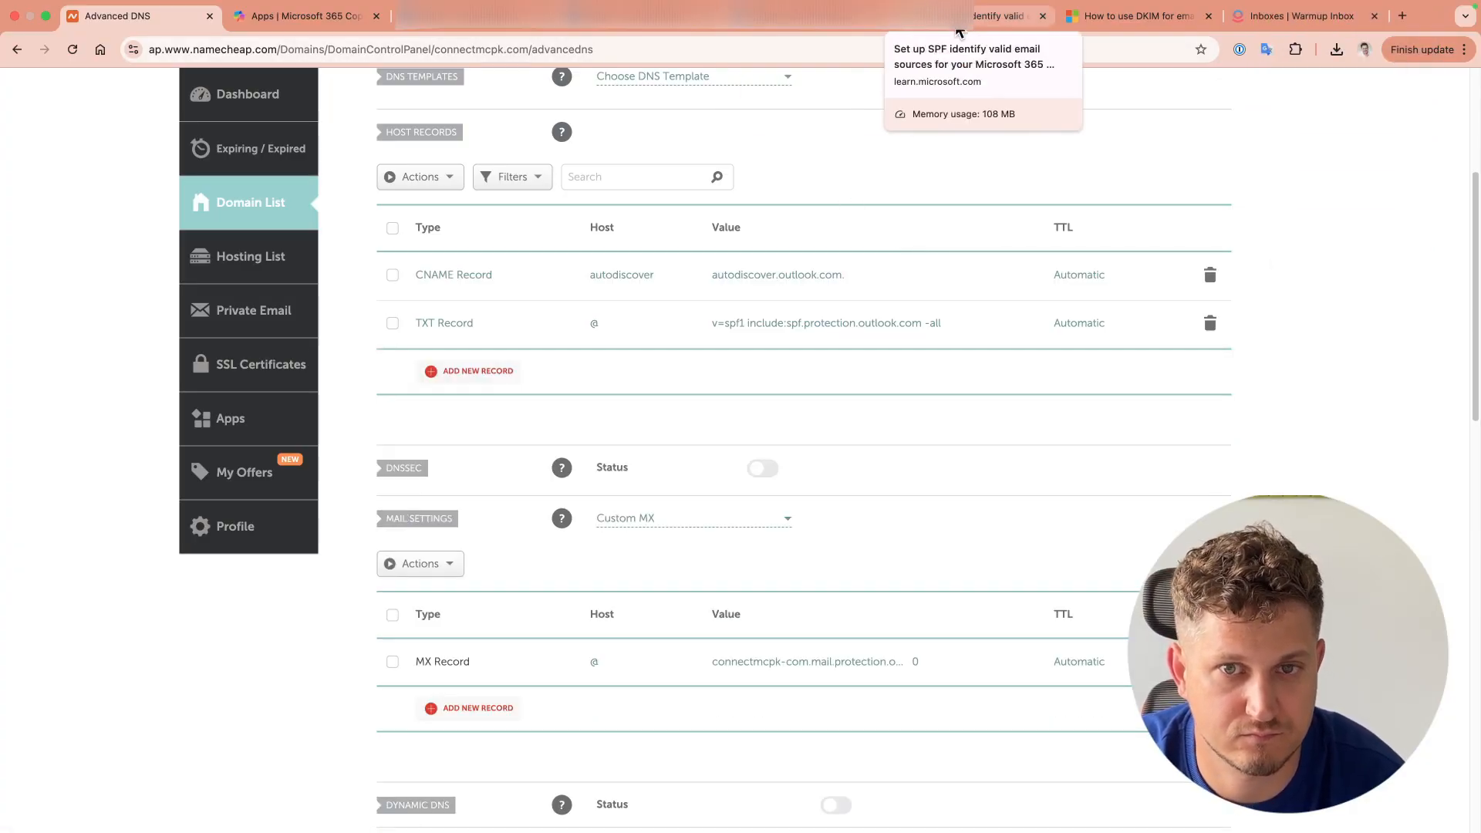
pyautogui.click(999, 16)
# Step: Read Microsoft's DKIM guide down through the selector CNAME syntax and examples
pyautogui.click(1106, 16)
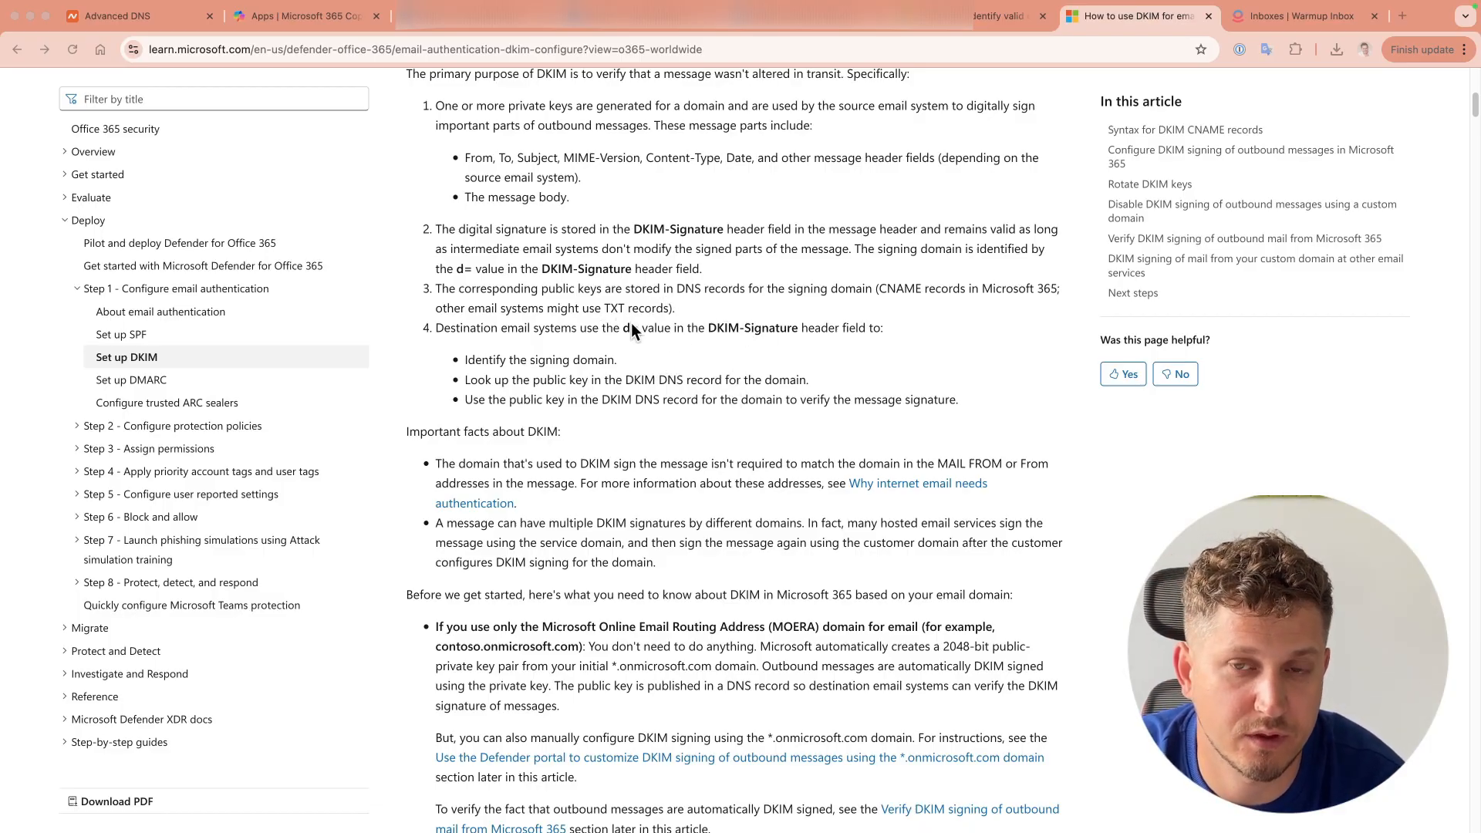
pyautogui.scroll(-1, 775, 363)
pyautogui.click(775, 363)
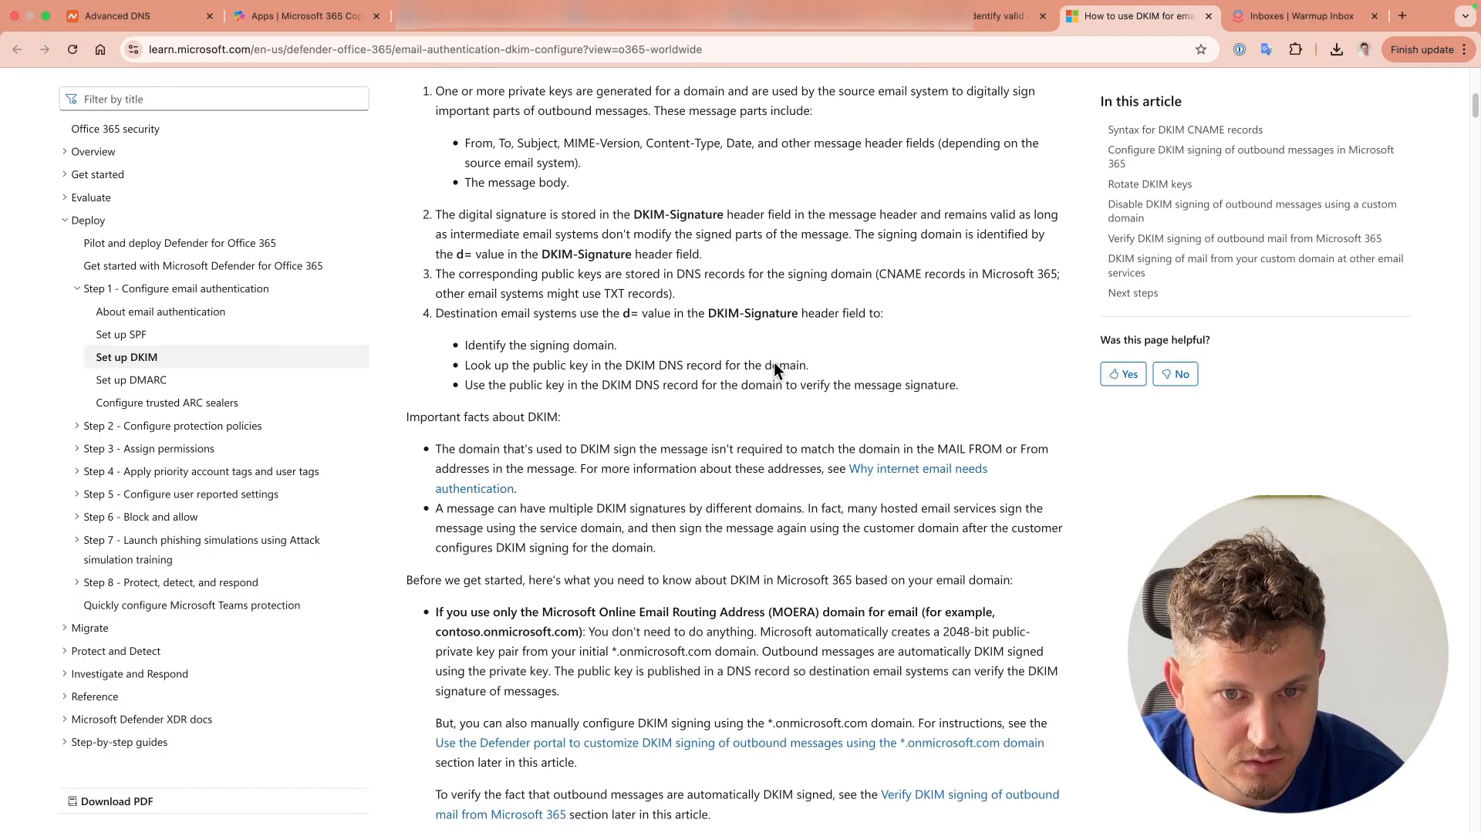
pyautogui.scroll(-6, 774, 363)
pyautogui.scroll(-15, 774, 363)
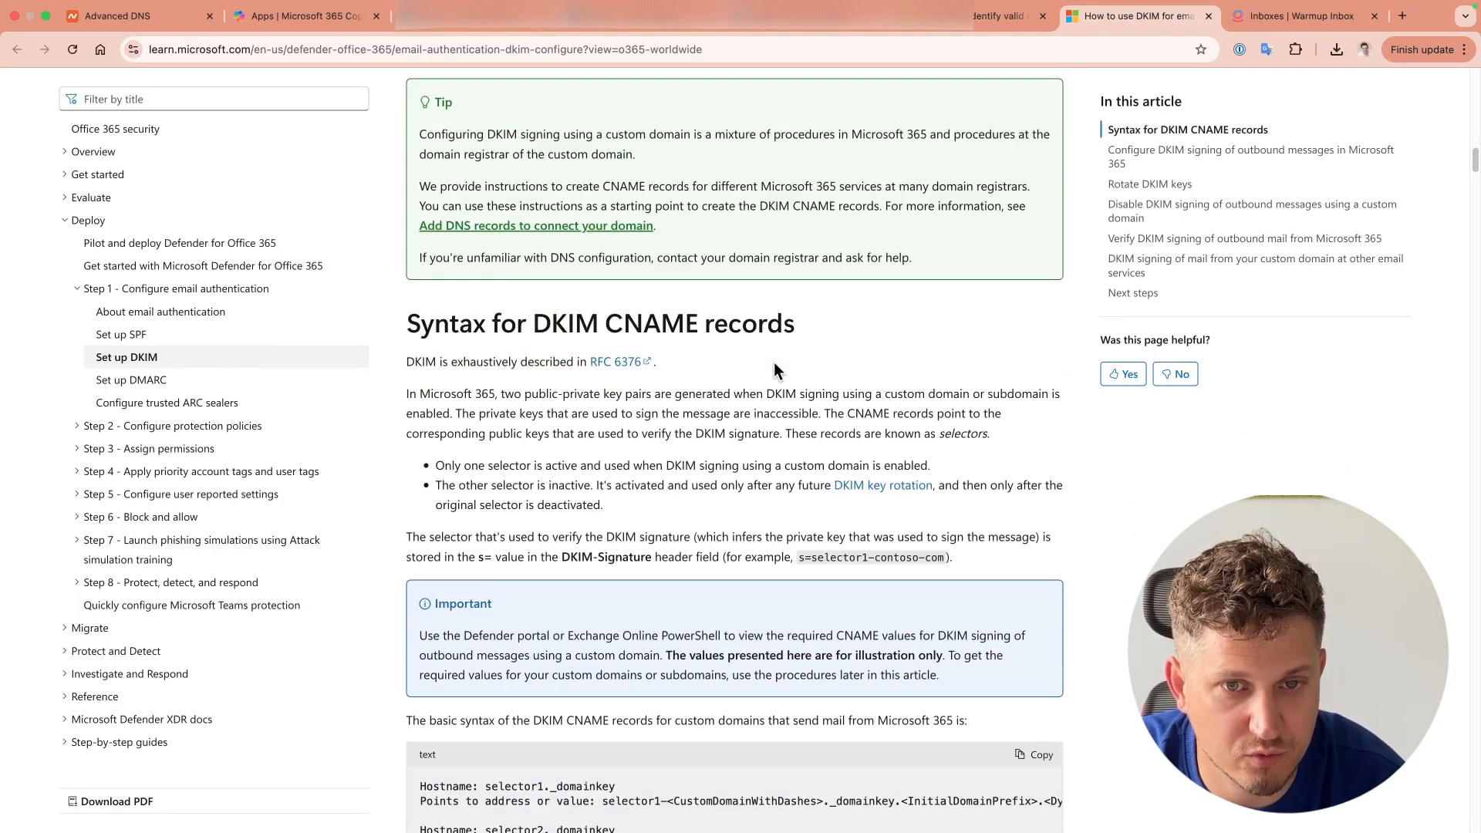
pyautogui.scroll(-5, 775, 363)
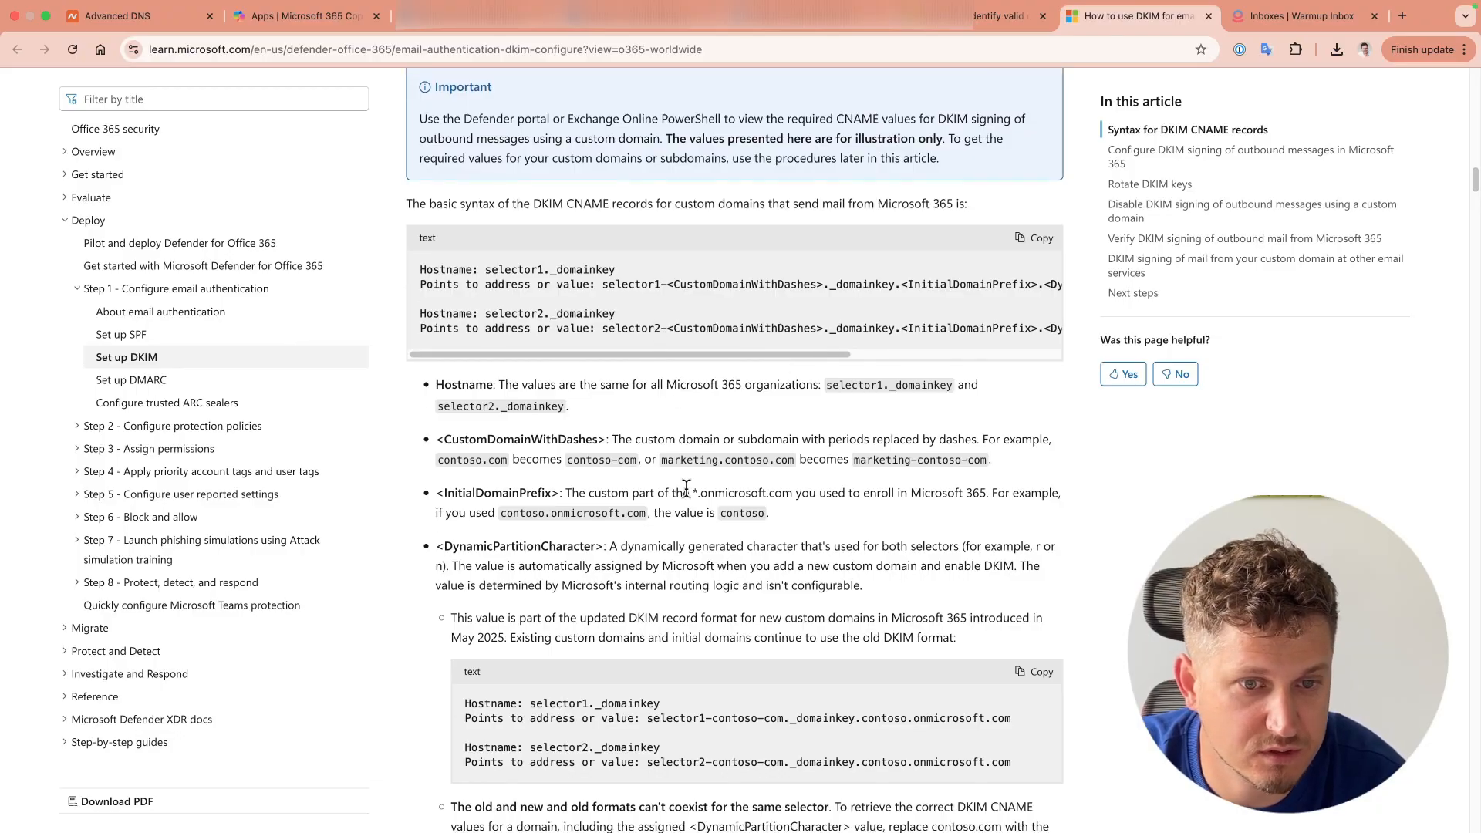
pyautogui.scroll(-18, 719, 545)
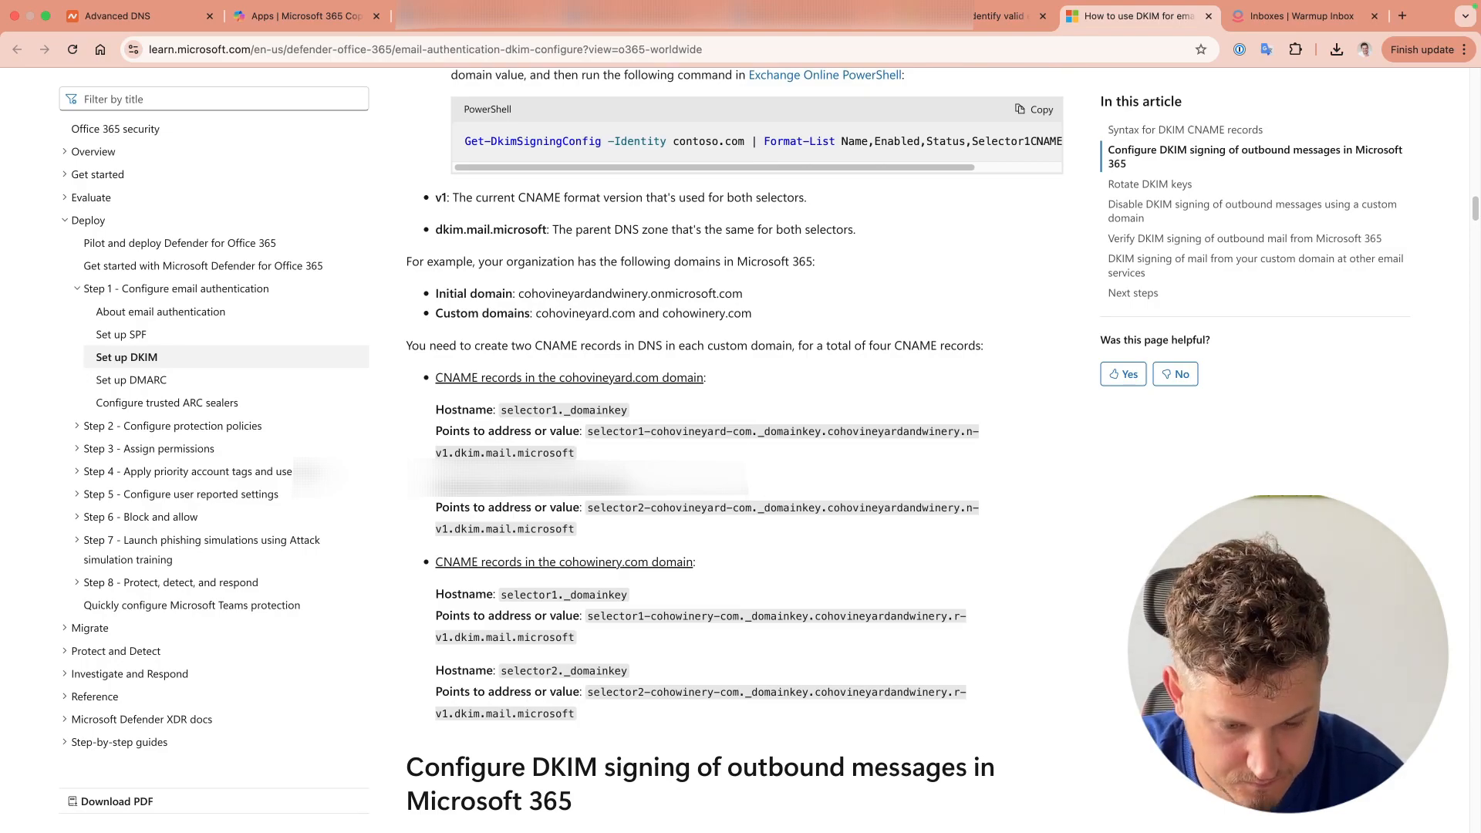
pyautogui.click(793, 22)
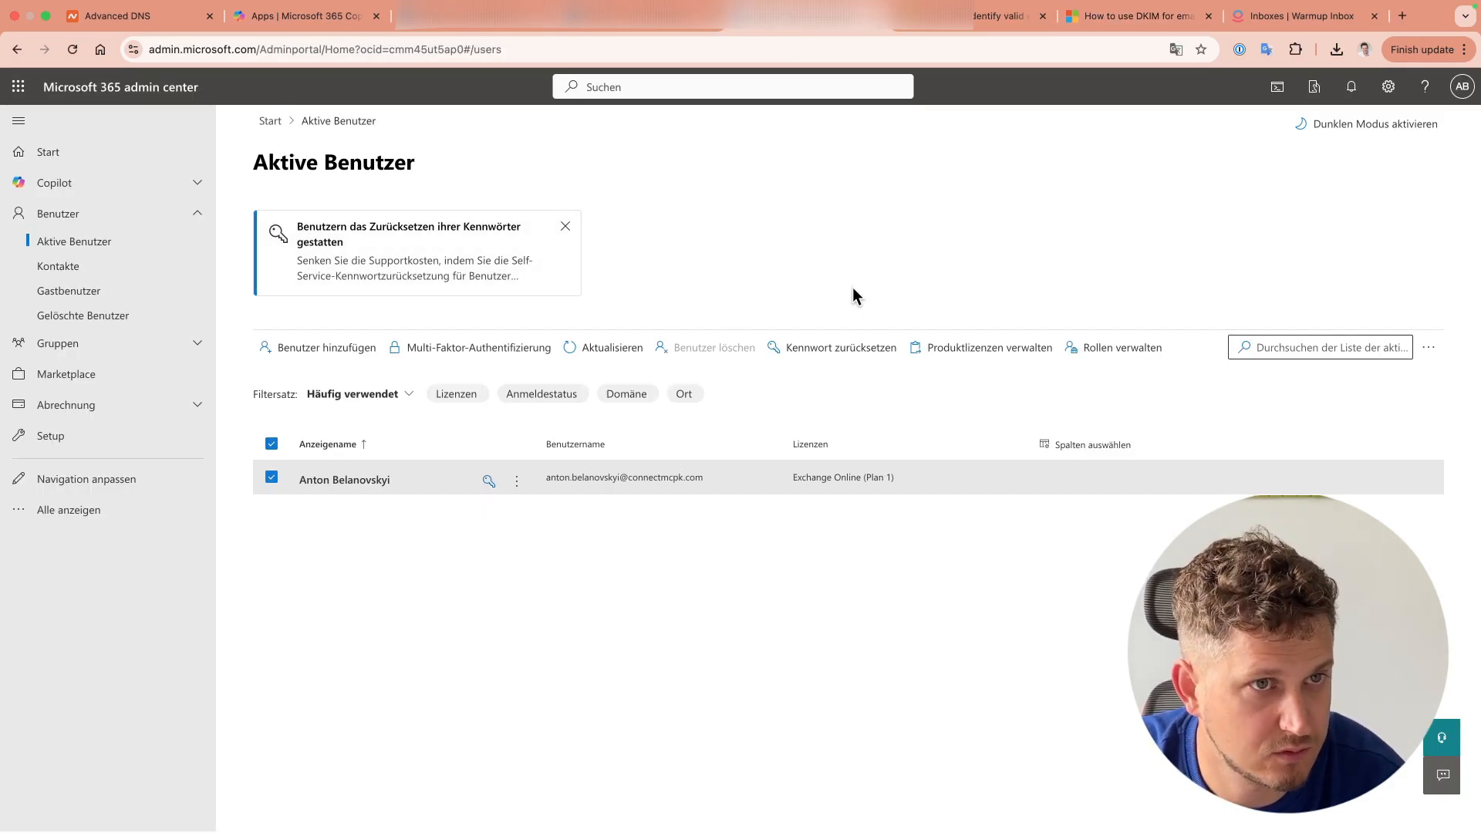
# Step: Search the admin center for 'dkim' and open the DKIM settings page
pyautogui.click(54, 439)
pyautogui.click(675, 83)
pyautogui.write('dkim')
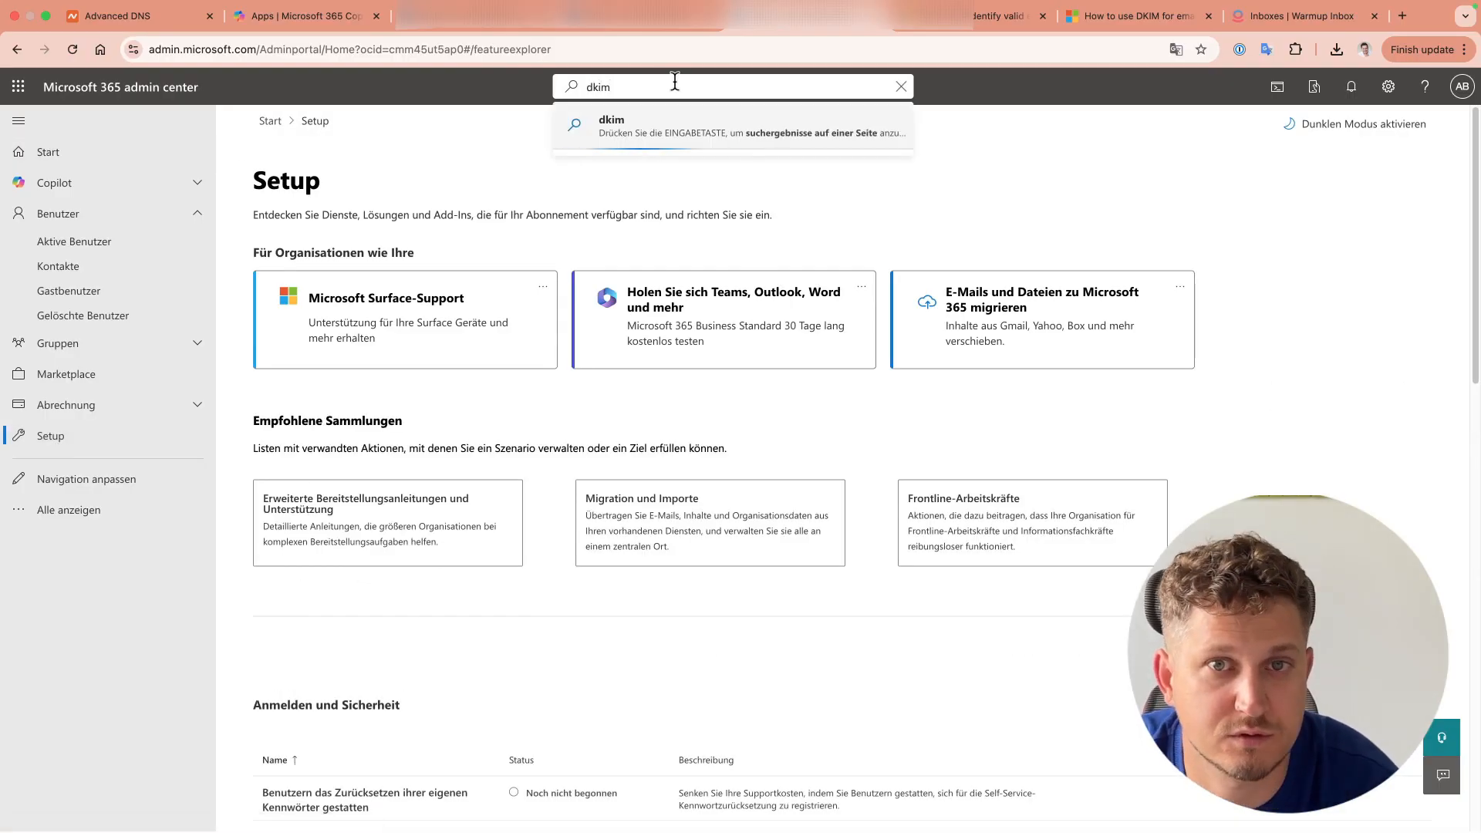
pyautogui.click(679, 216)
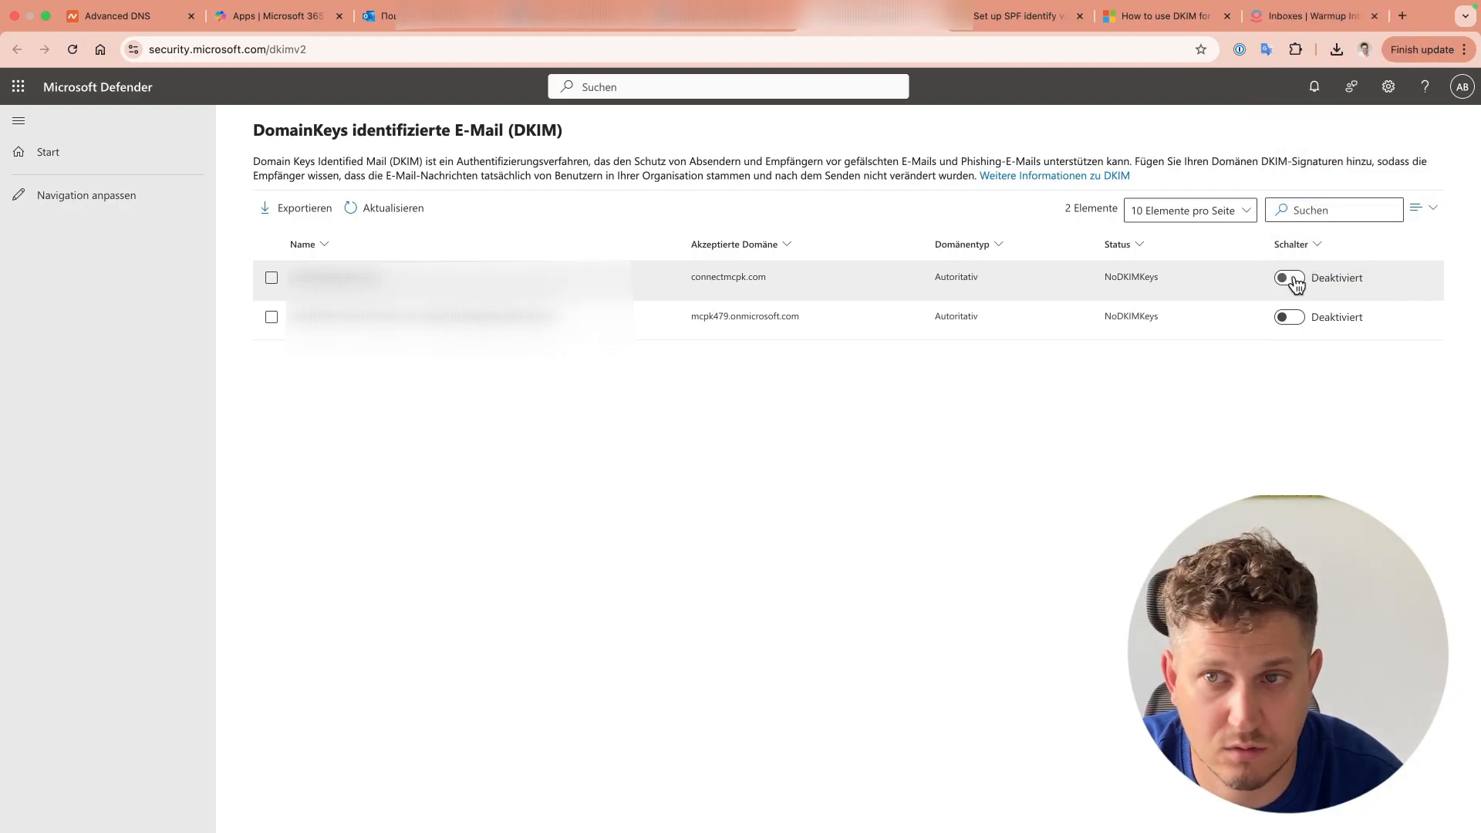
# Step: Try enabling DKIM for connectmcpk.com and copy the error listing the missing selector CNAMEs
pyautogui.click(1290, 278)
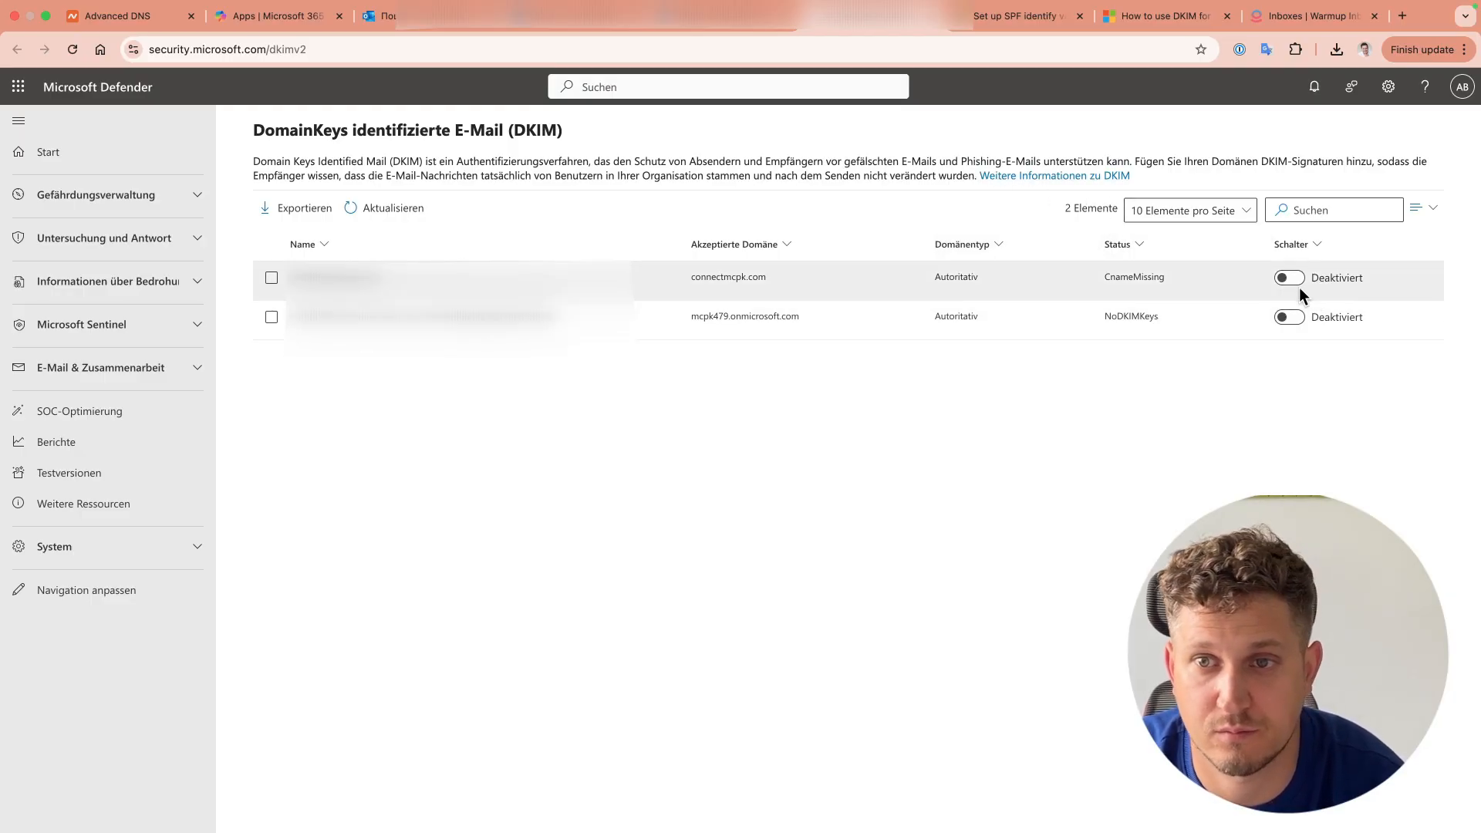
pyautogui.click(1289, 281)
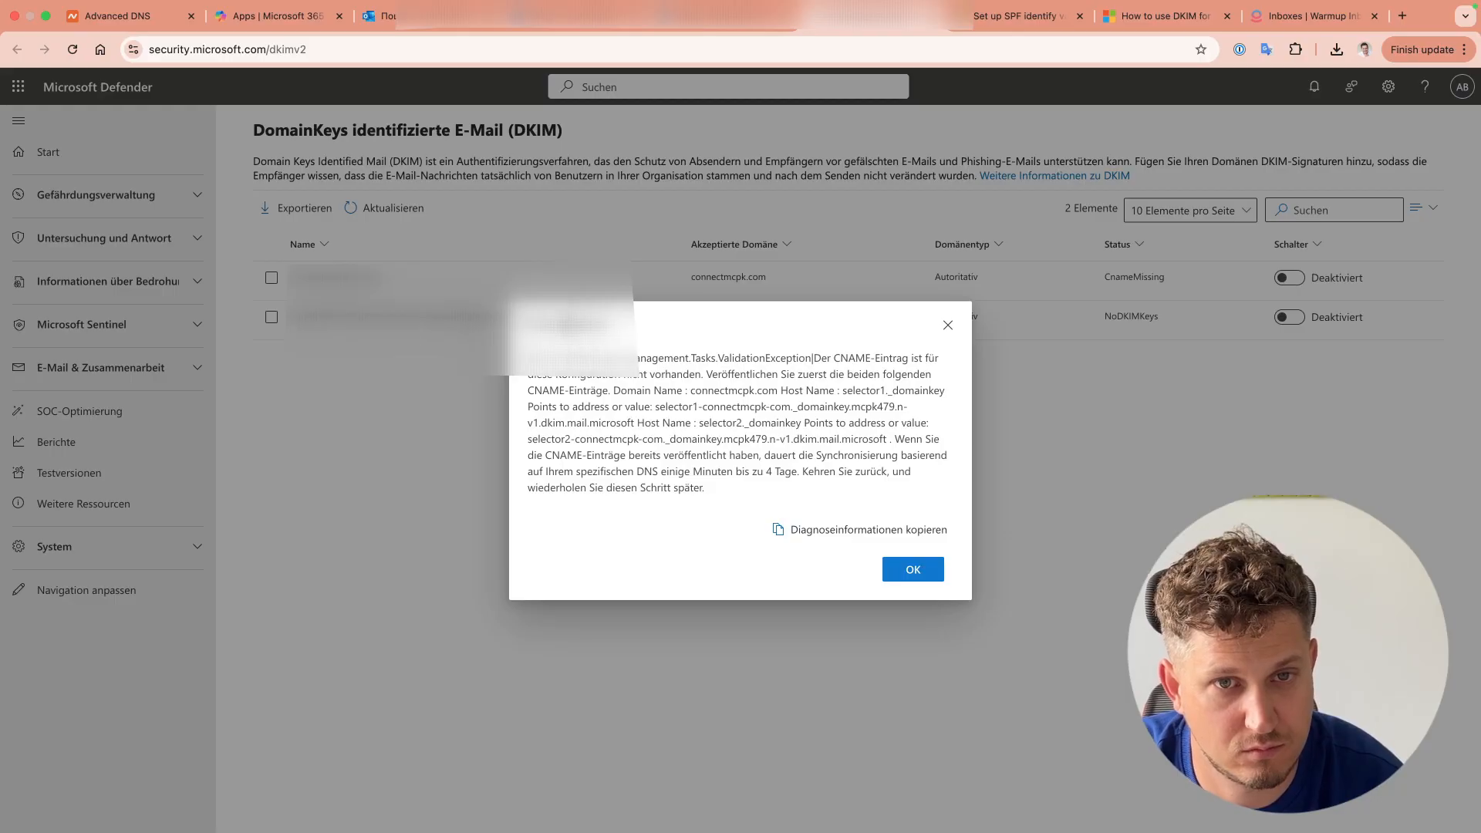
pyautogui.doubleClick(573, 325)
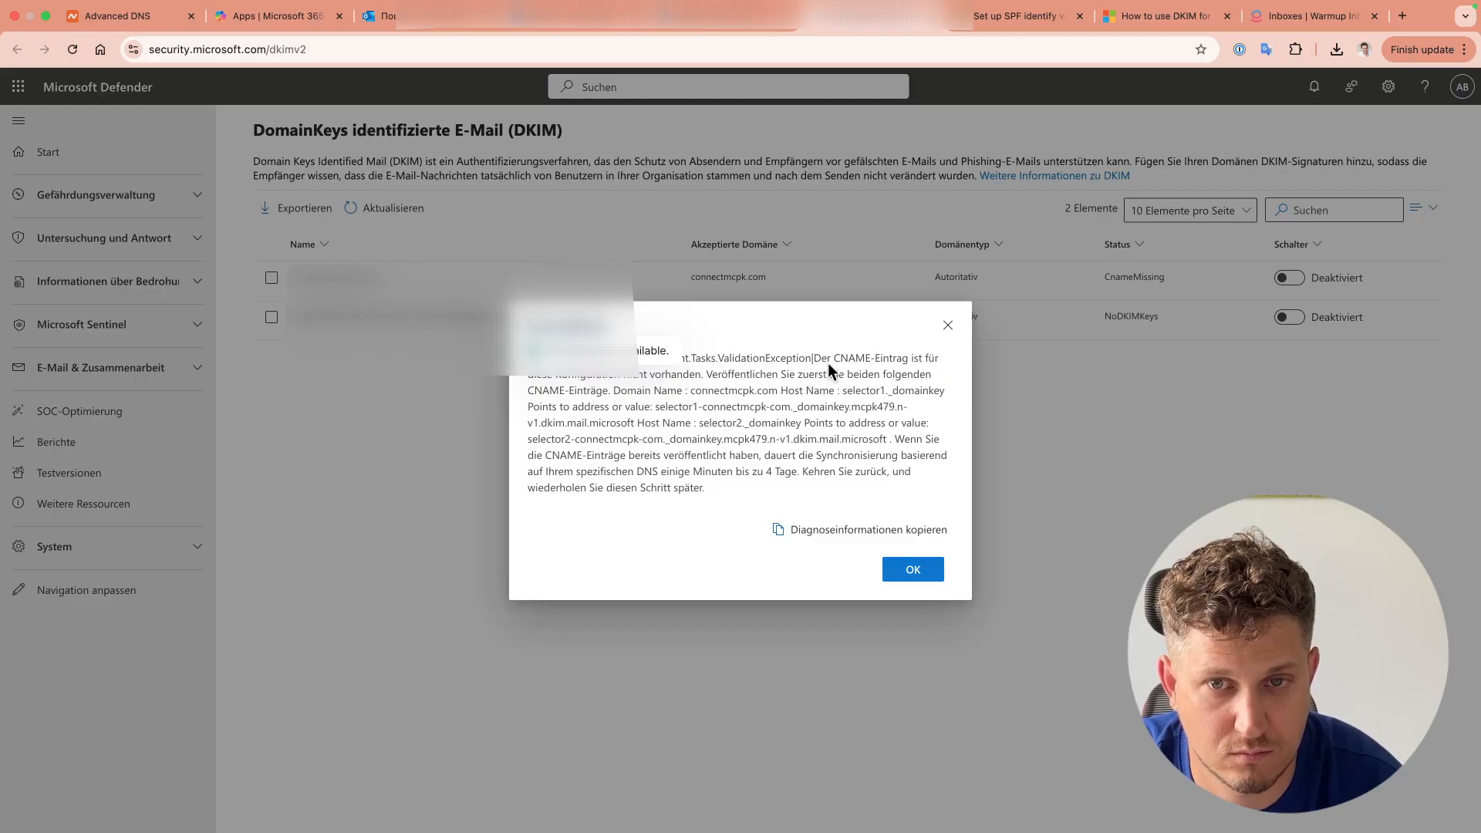
pyautogui.click(834, 534)
pyautogui.press('super+Tab')
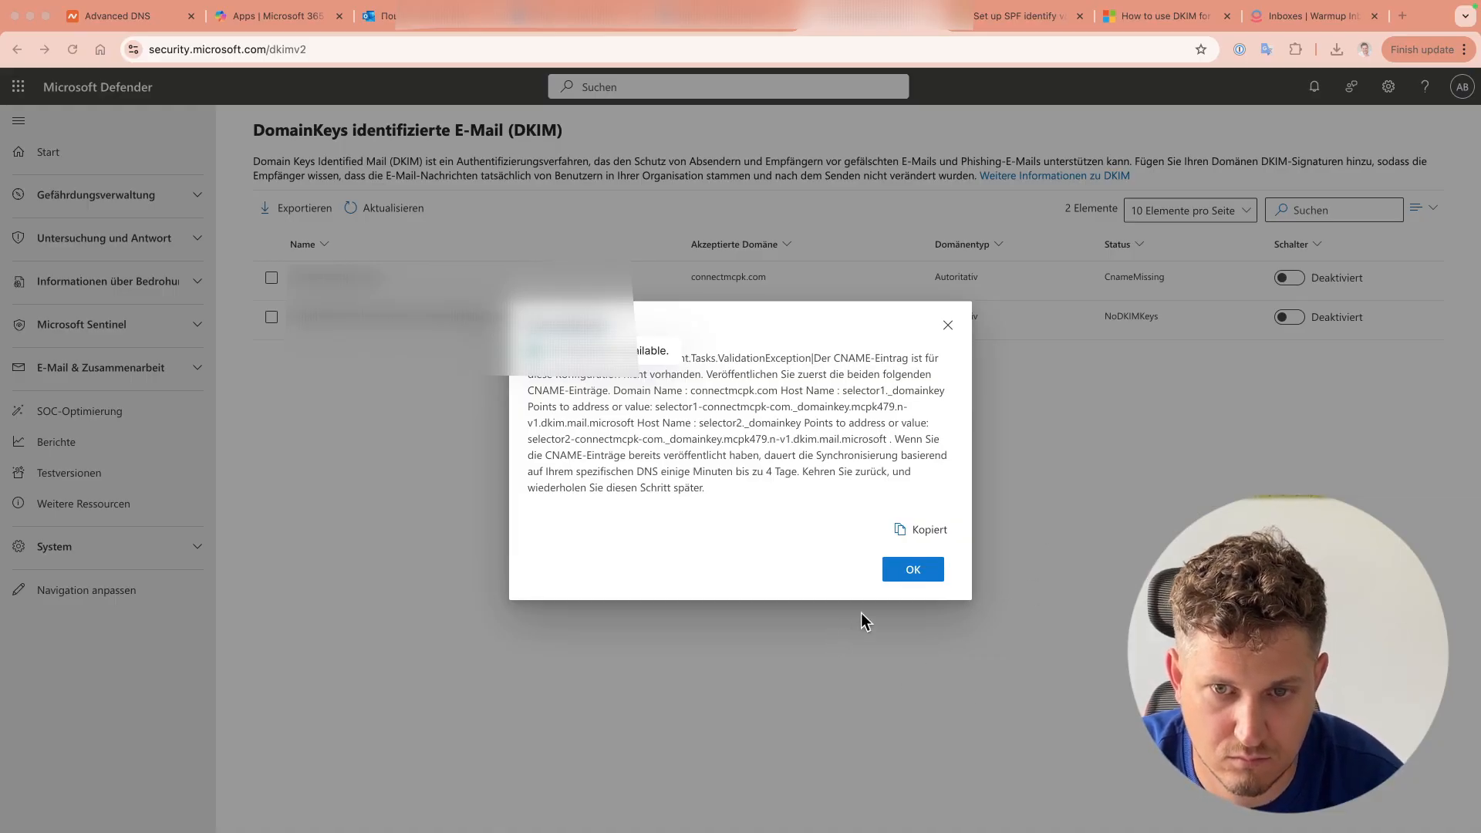
pyautogui.click(915, 569)
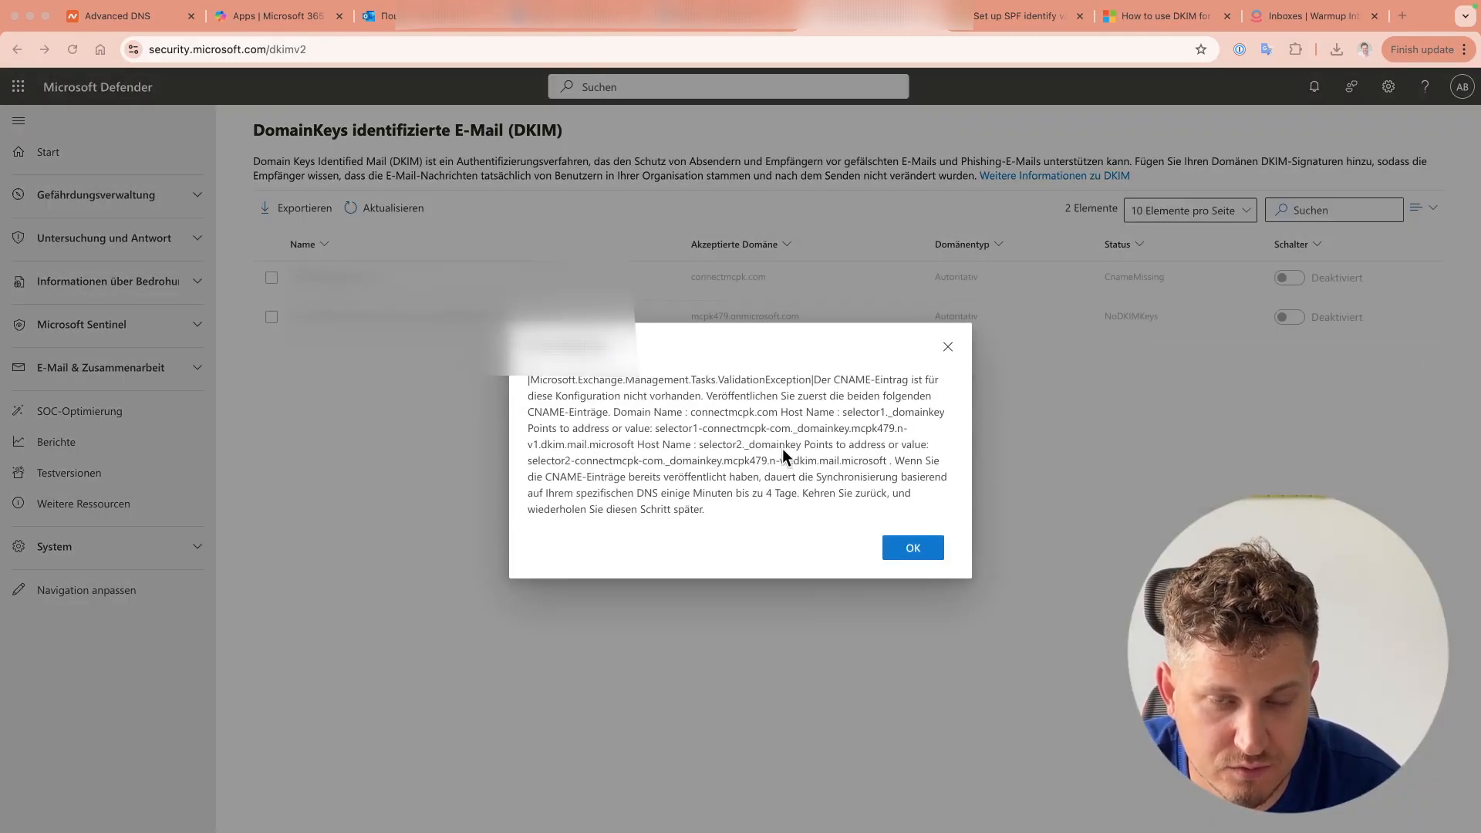
pyautogui.moveTo(733, 516); pyautogui.dragTo(531, 380)
pyautogui.click(689, 449)
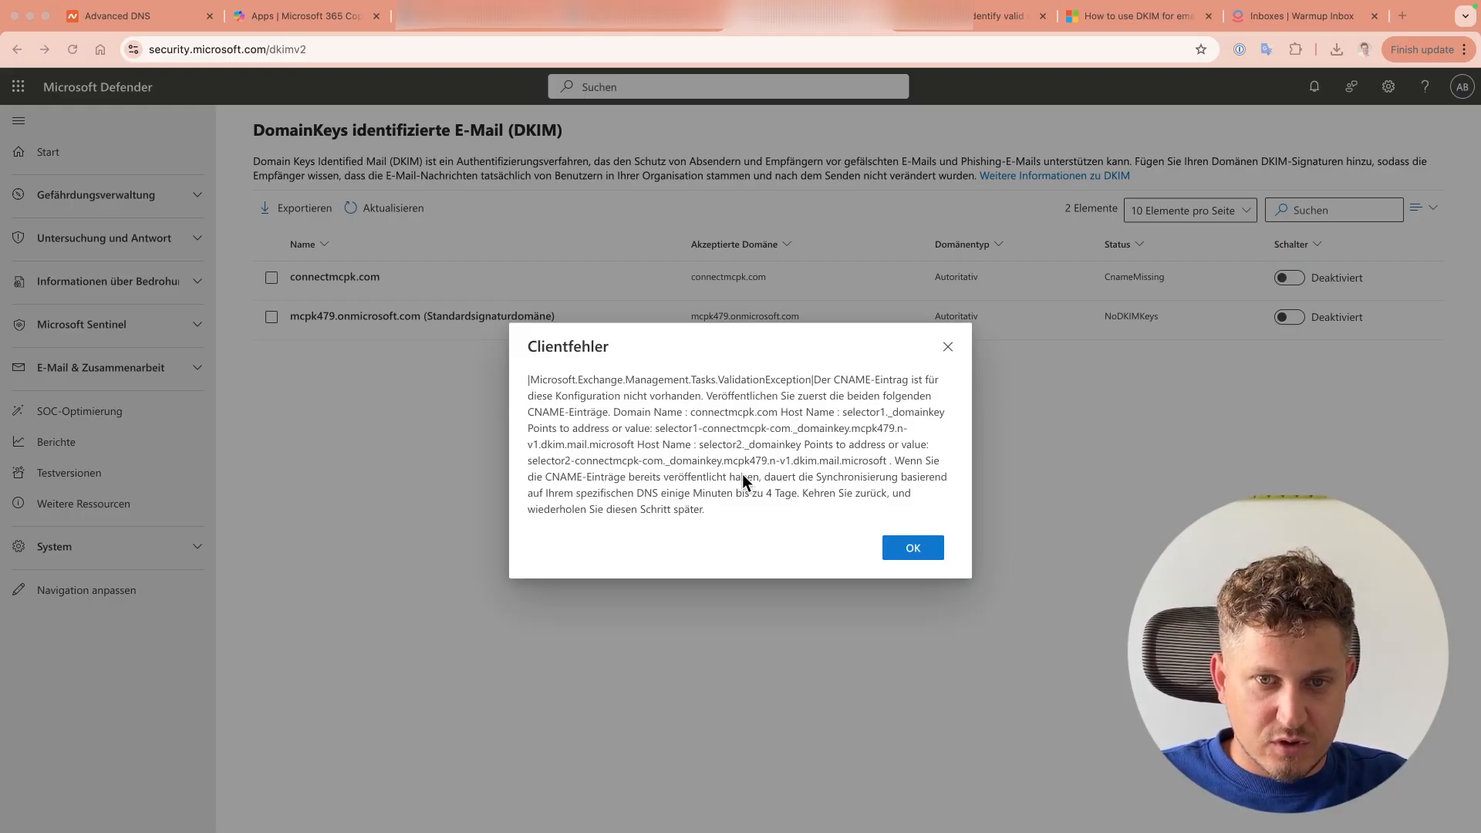
# Step: Add a CNAME for selector1._domainkey pointing to its Microsoft DKIM target
pyautogui.click(139, 17)
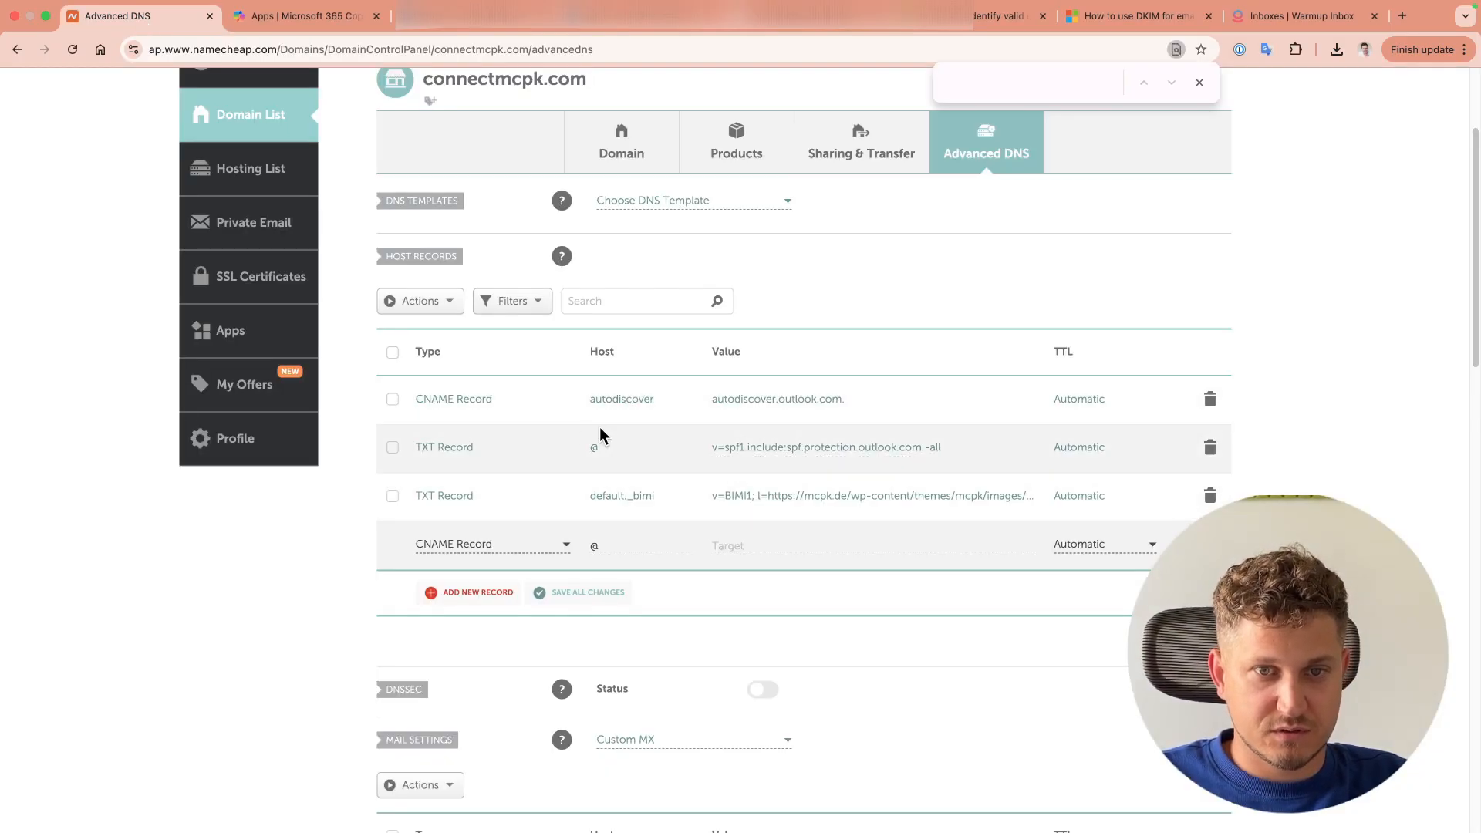
pyautogui.doubleClick(620, 543)
pyautogui.write('selector1._domainkey')
pyautogui.click(728, 550)
pyautogui.write('selector1-connectmcpk-com._domainkey.mcpk479.n-v1.dkim.mail.microsoft')
# Step: Add and save a CNAME for selector2._domainkey with its dkim.mail.microsoft target
pyautogui.click(477, 592)
pyautogui.scroll(-2, 467, 334)
pyautogui.click(460, 309)
pyautogui.click(622, 291)
pyautogui.write('selector2._domainkey')
pyautogui.press('Tab')
pyautogui.write('selector2-connectmcpk-com._domainkey.mcpk479.n-v1.dkim.mail.microsoft')
pyautogui.click(1182, 286)
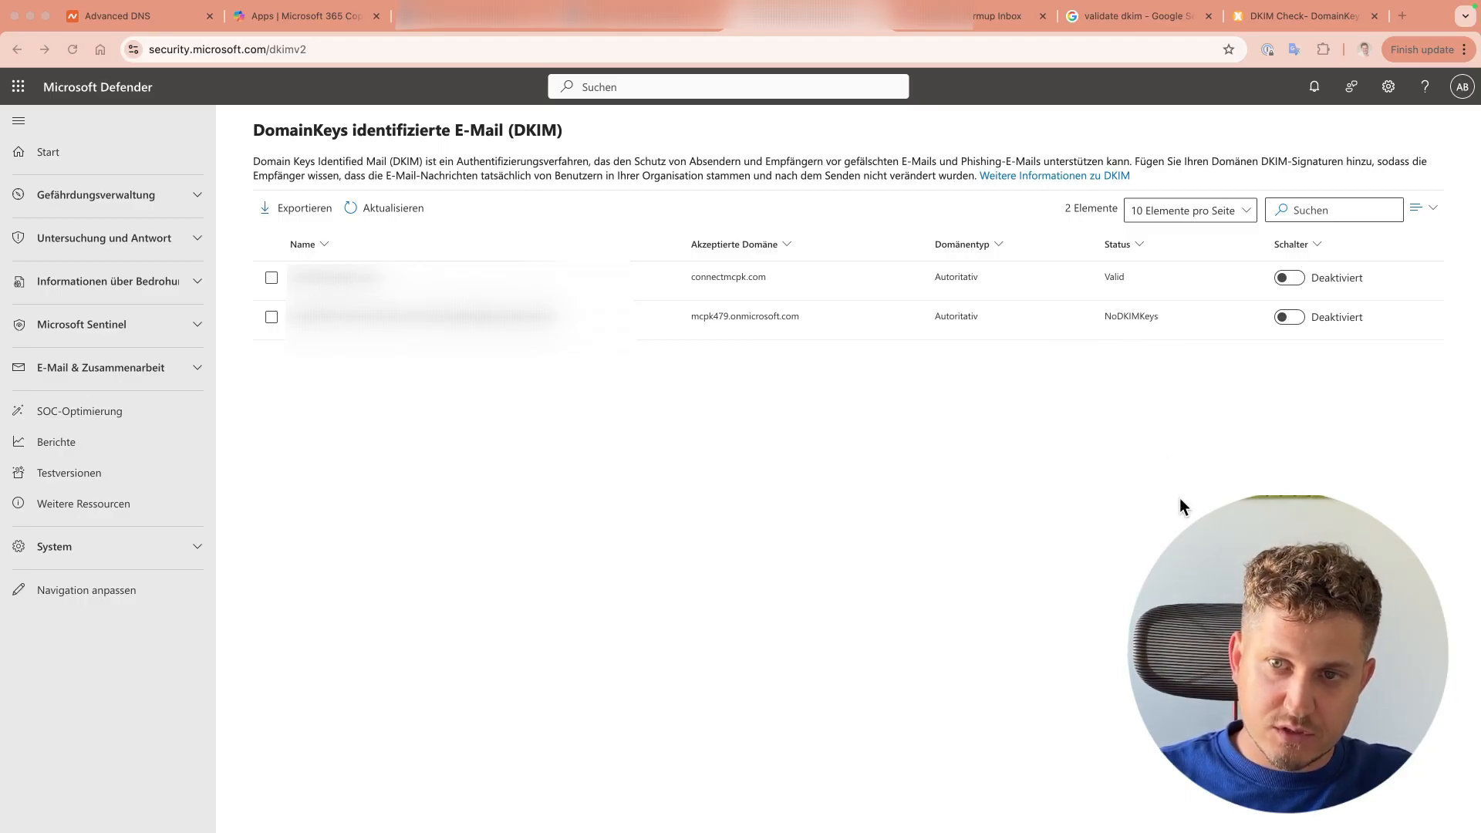
# Step: Toggle DKIM signing to Aktiviert on the connectmcpk.com row, now showing Valid
pyautogui.click(1275, 438)
pyautogui.click(1285, 281)
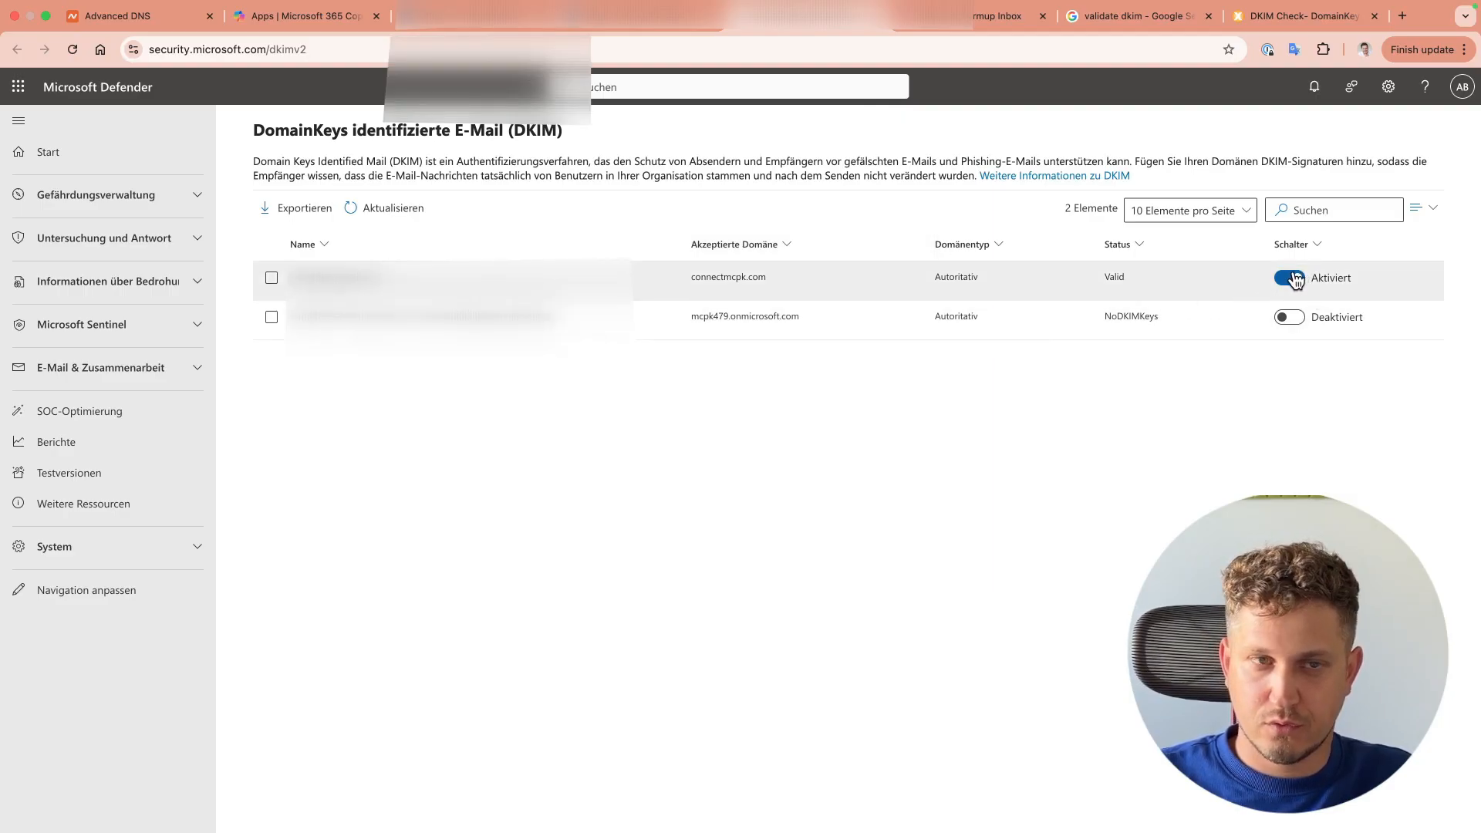
pyautogui.click(441, 28)
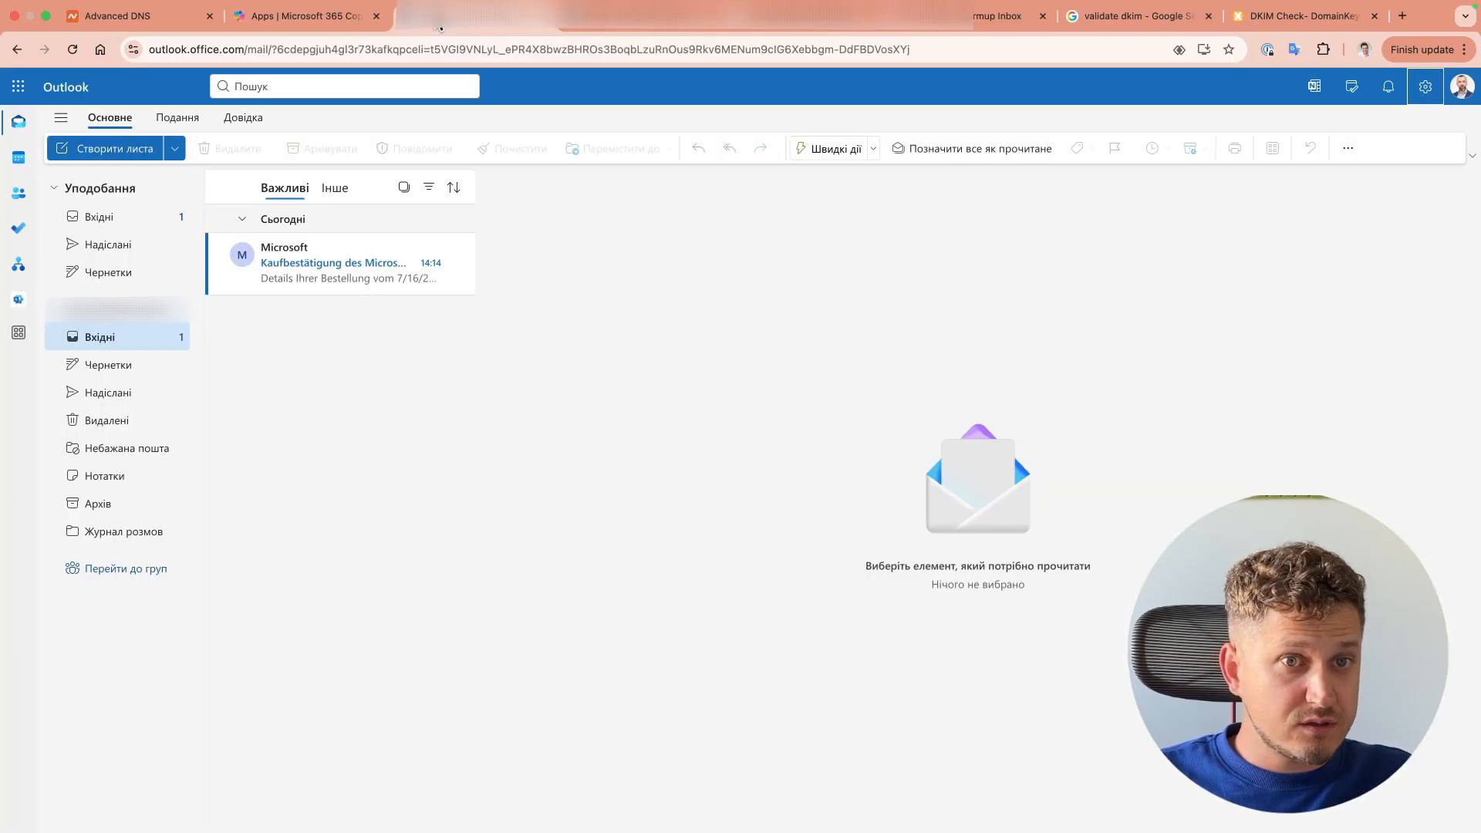
# Step: Send a new email to the external Gmail address with subject 'This is a test' and body 'test email'
pyautogui.click(112, 252)
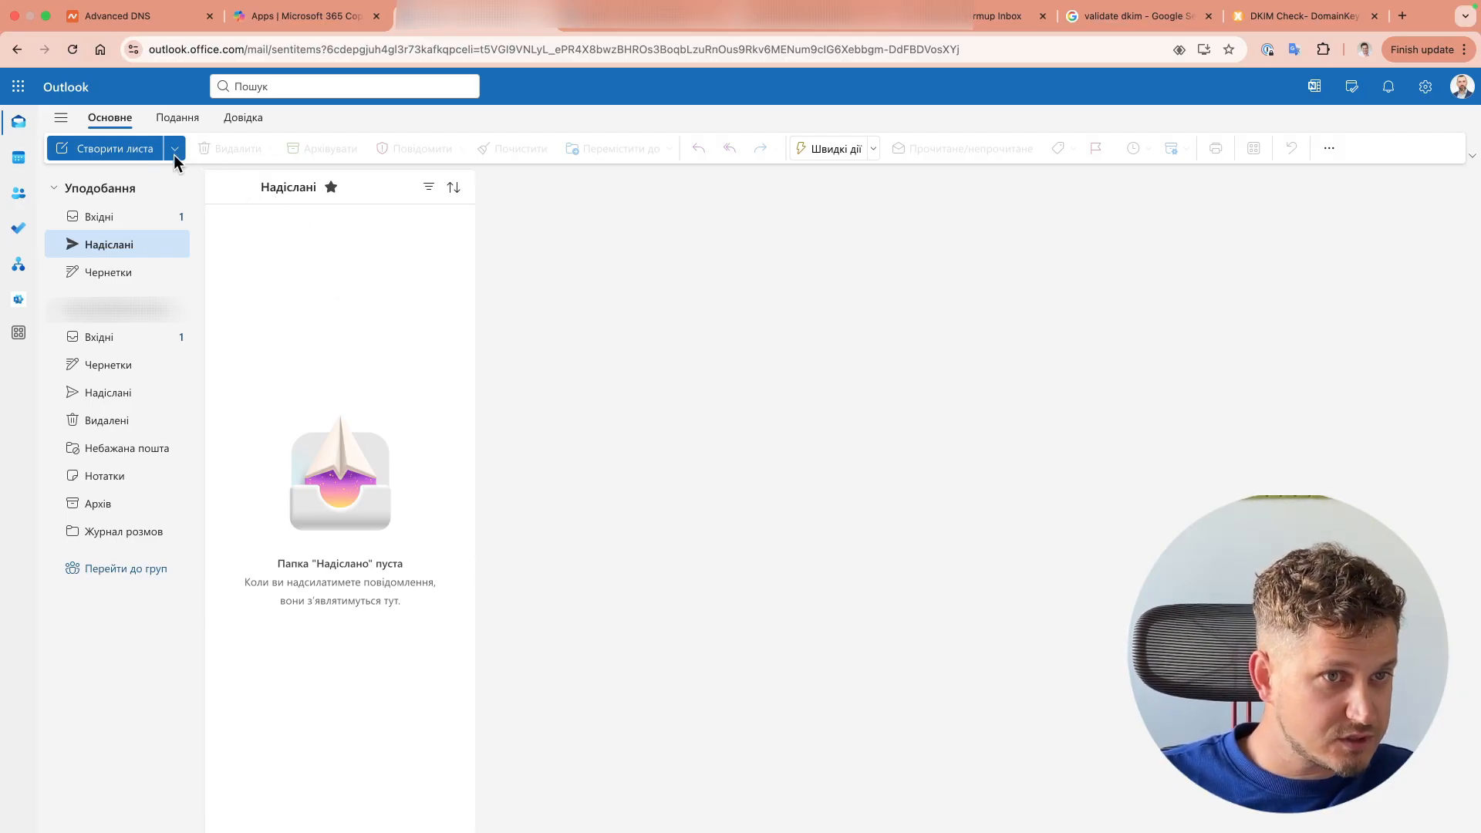
pyautogui.click(121, 150)
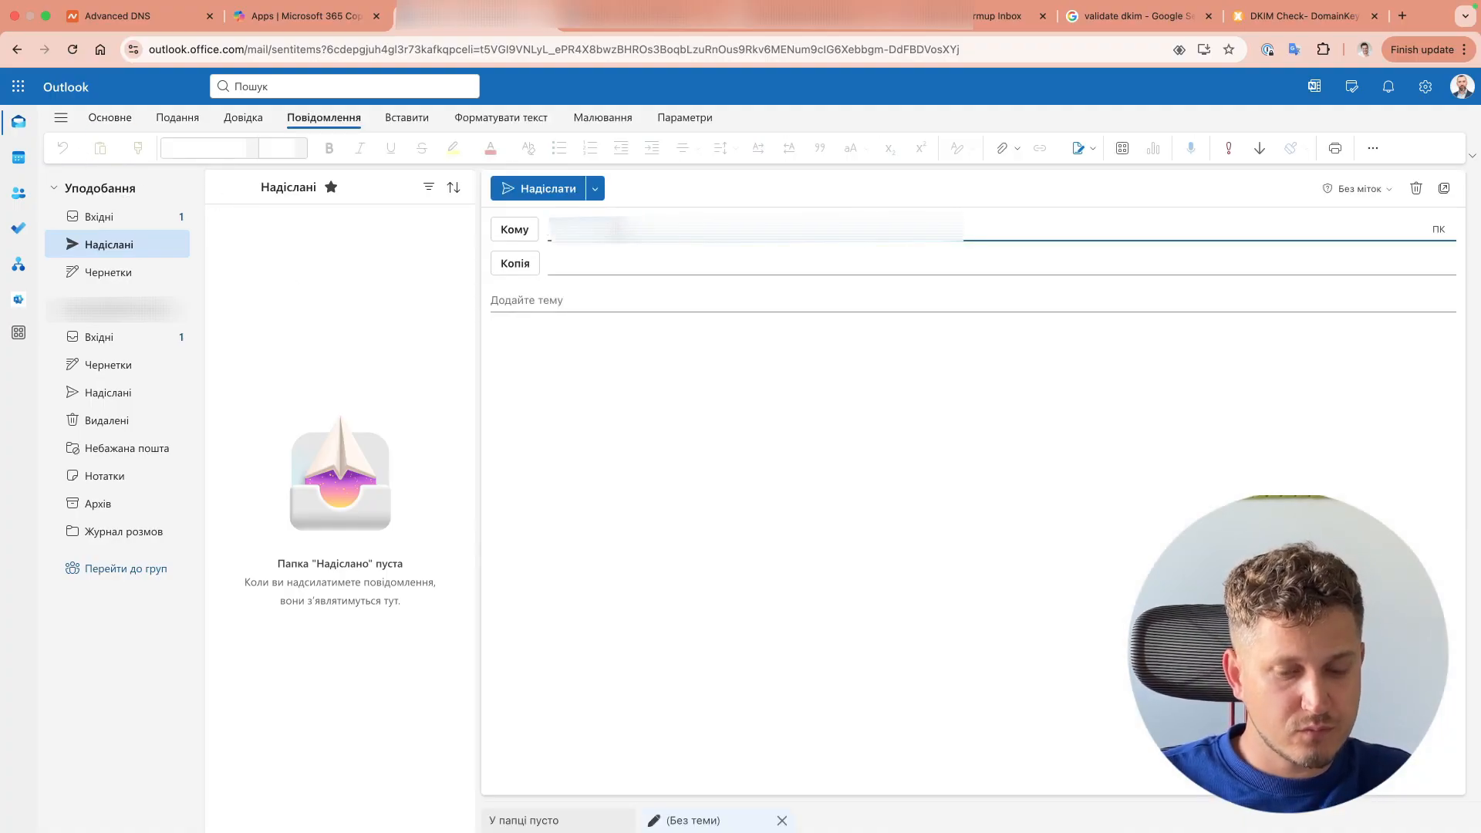
pyautogui.write('v...')
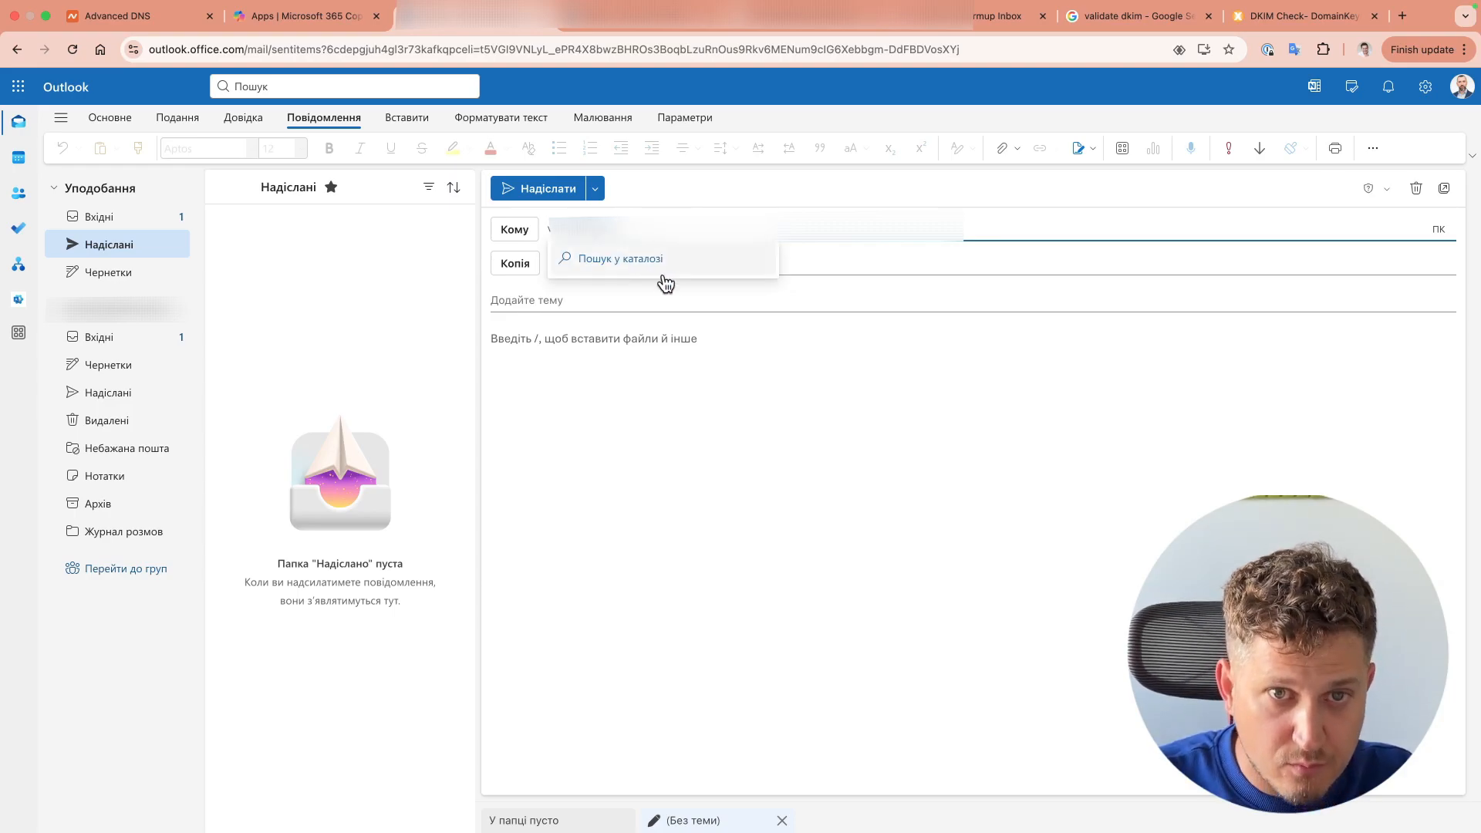
pyautogui.click(803, 312)
pyautogui.write('Тhis is a test')
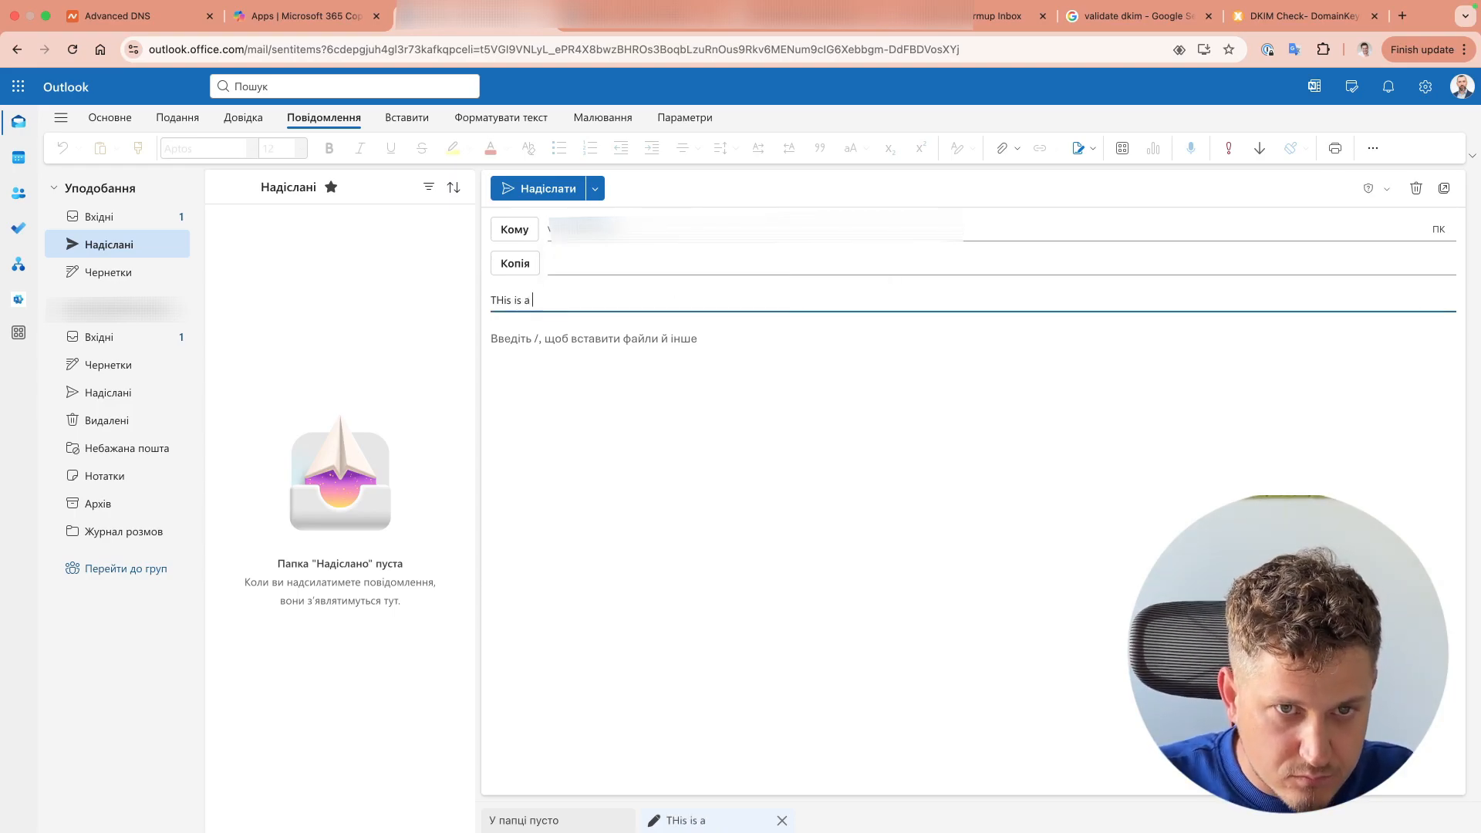
pyautogui.click(550, 391)
pyautogui.write('test email 1')
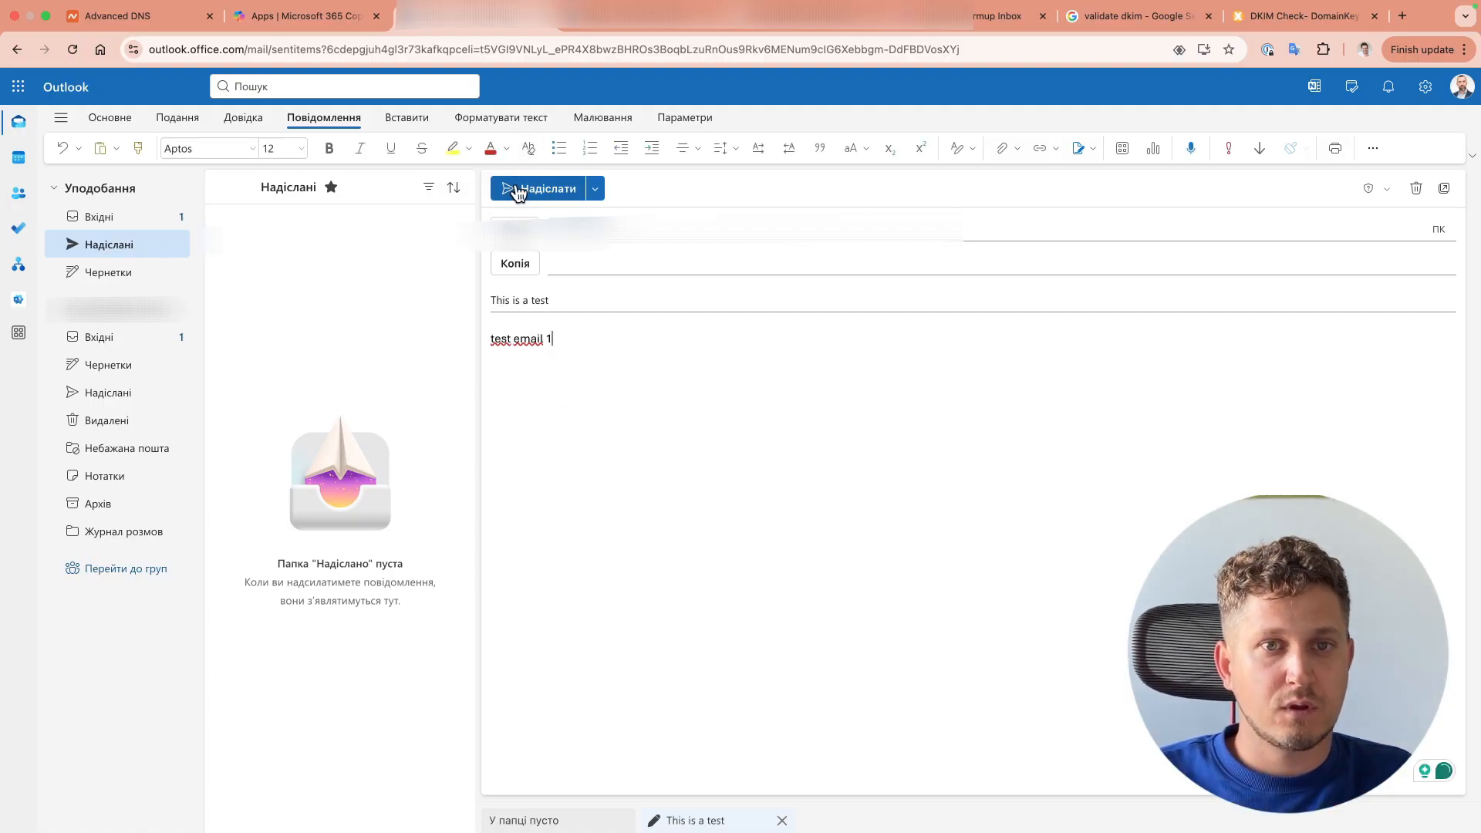
pyautogui.click(523, 189)
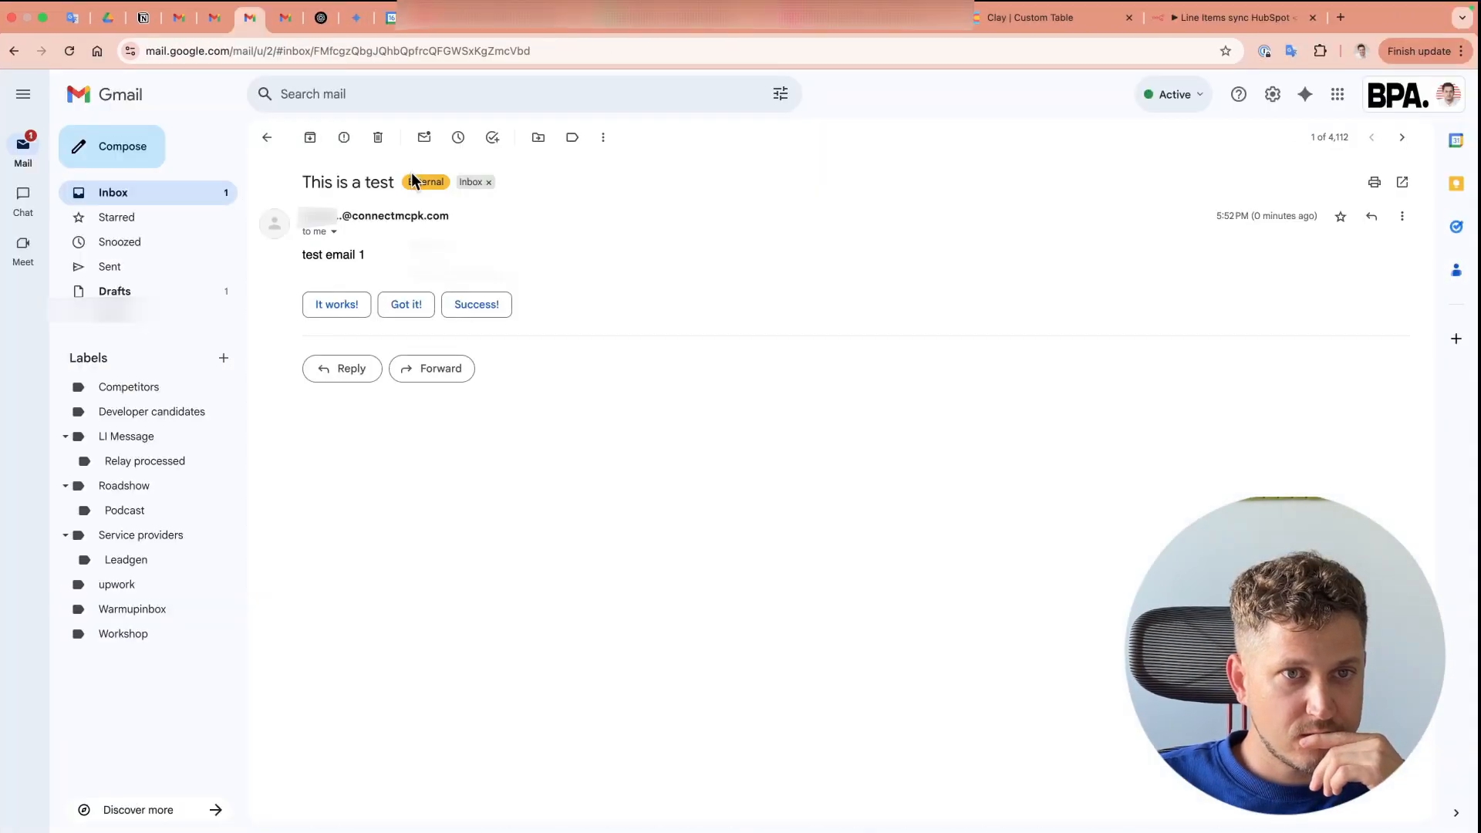
# Step: Check the received message's sender details and its Standard encryption (TLS) note
pyautogui.click(334, 232)
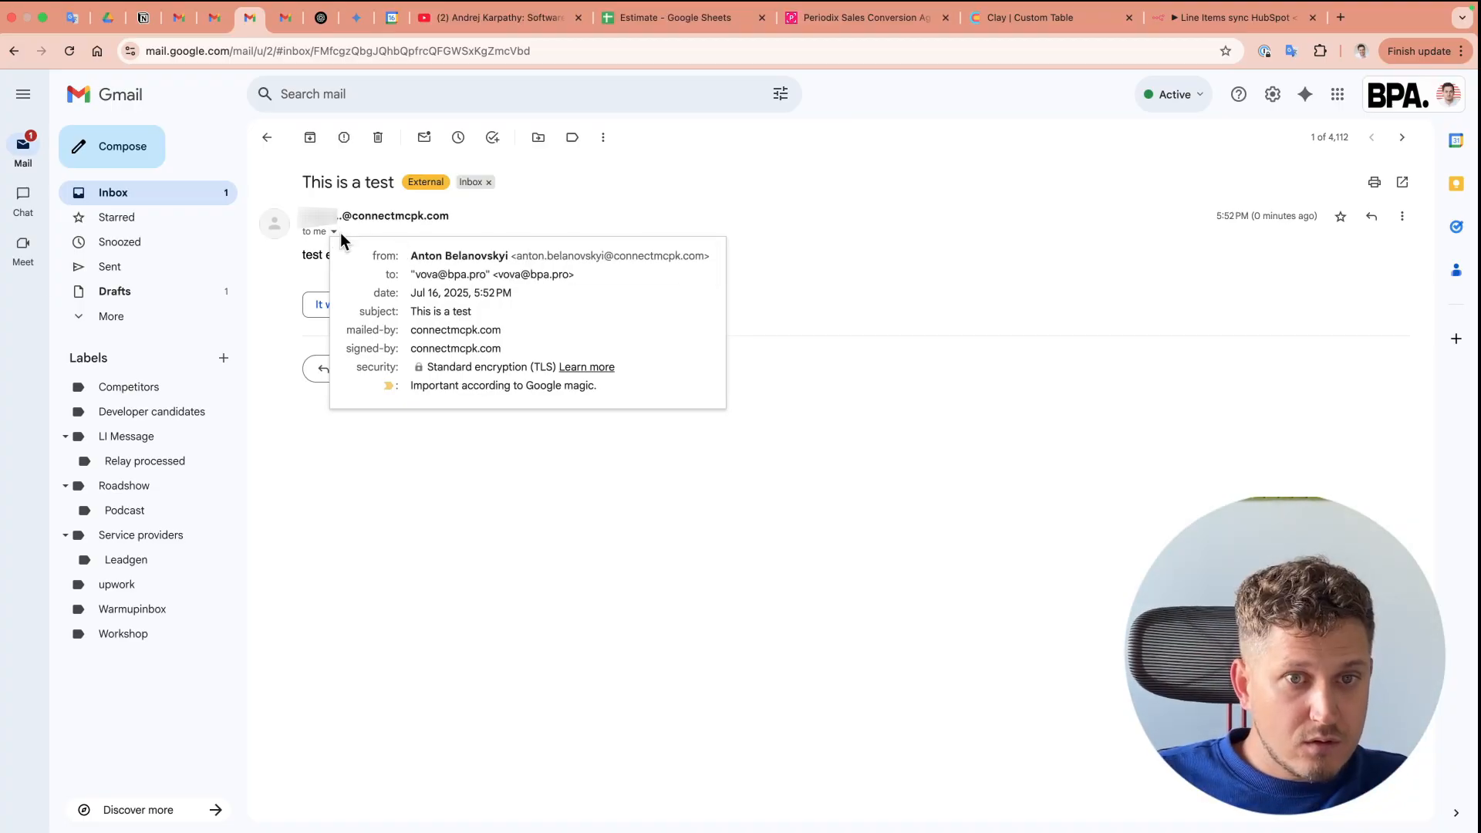
pyautogui.doubleClick(451, 369)
pyautogui.moveTo(452, 368); pyautogui.dragTo(533, 368)
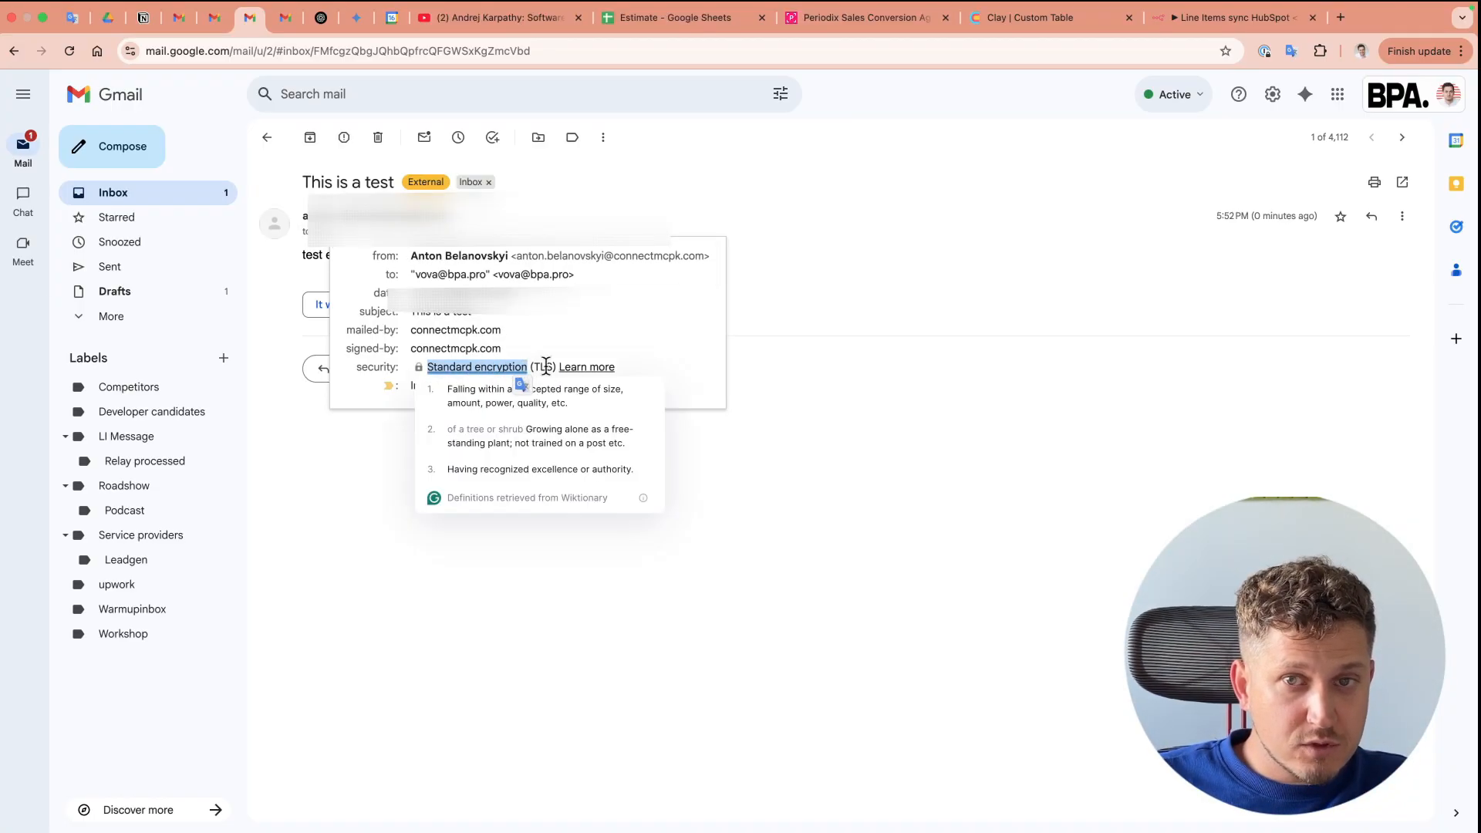
pyautogui.click(979, 231)
# Step: Show the original message and review the SPF PASS and DMARC FAIL results
pyautogui.click(1403, 216)
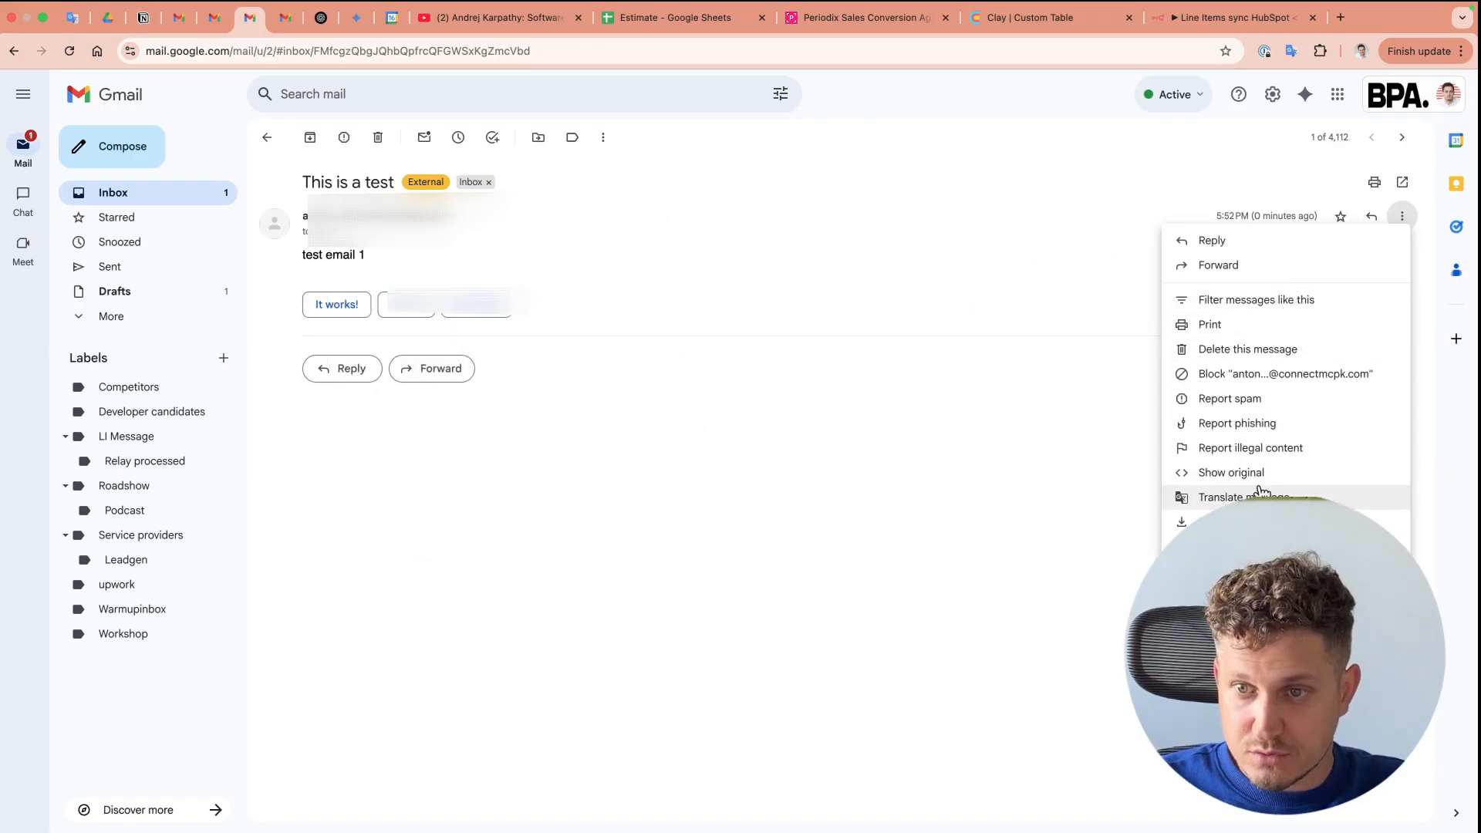
pyautogui.click(1231, 477)
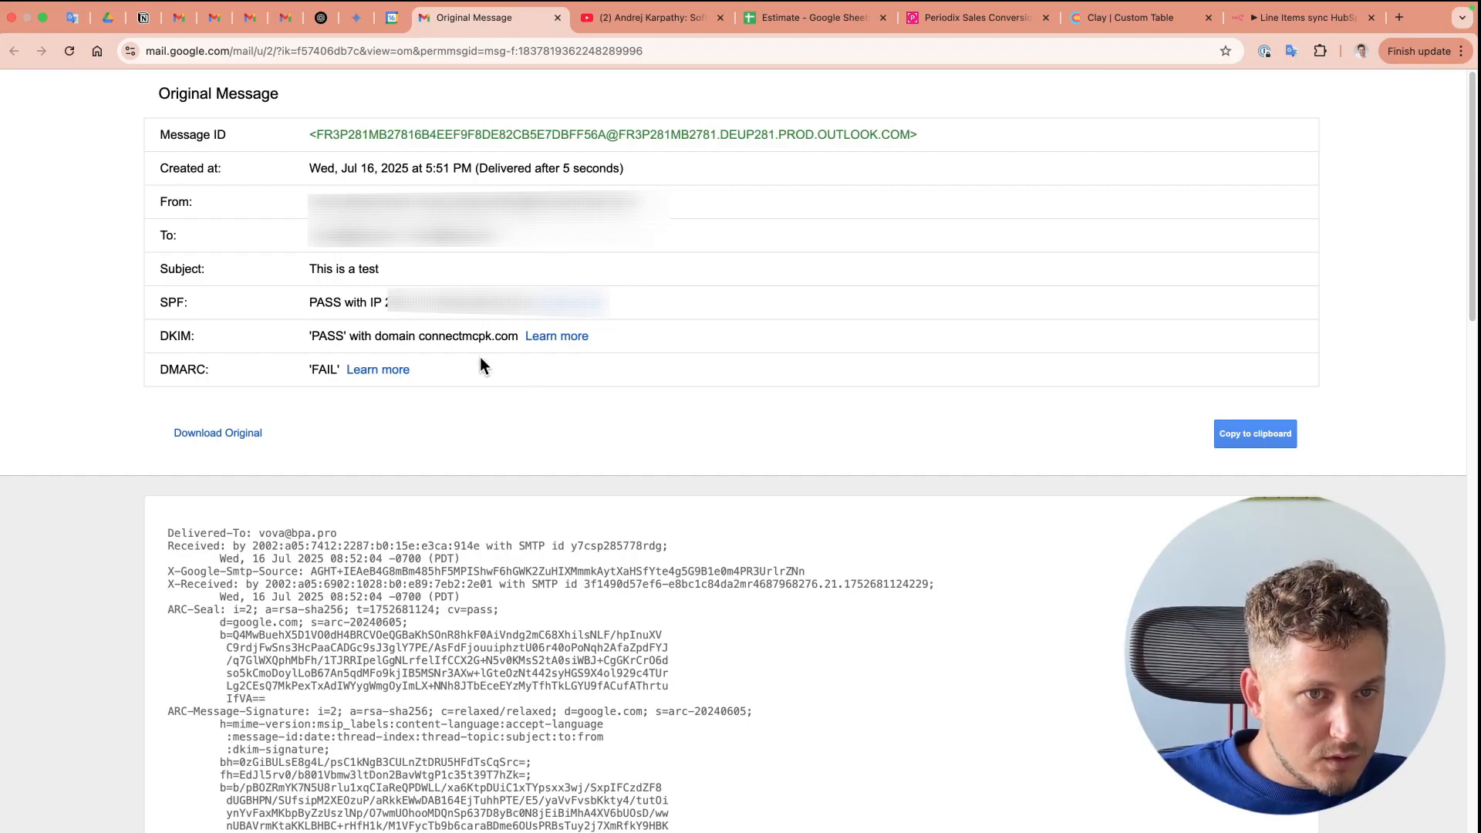
pyautogui.moveTo(309, 302); pyautogui.dragTo(363, 301)
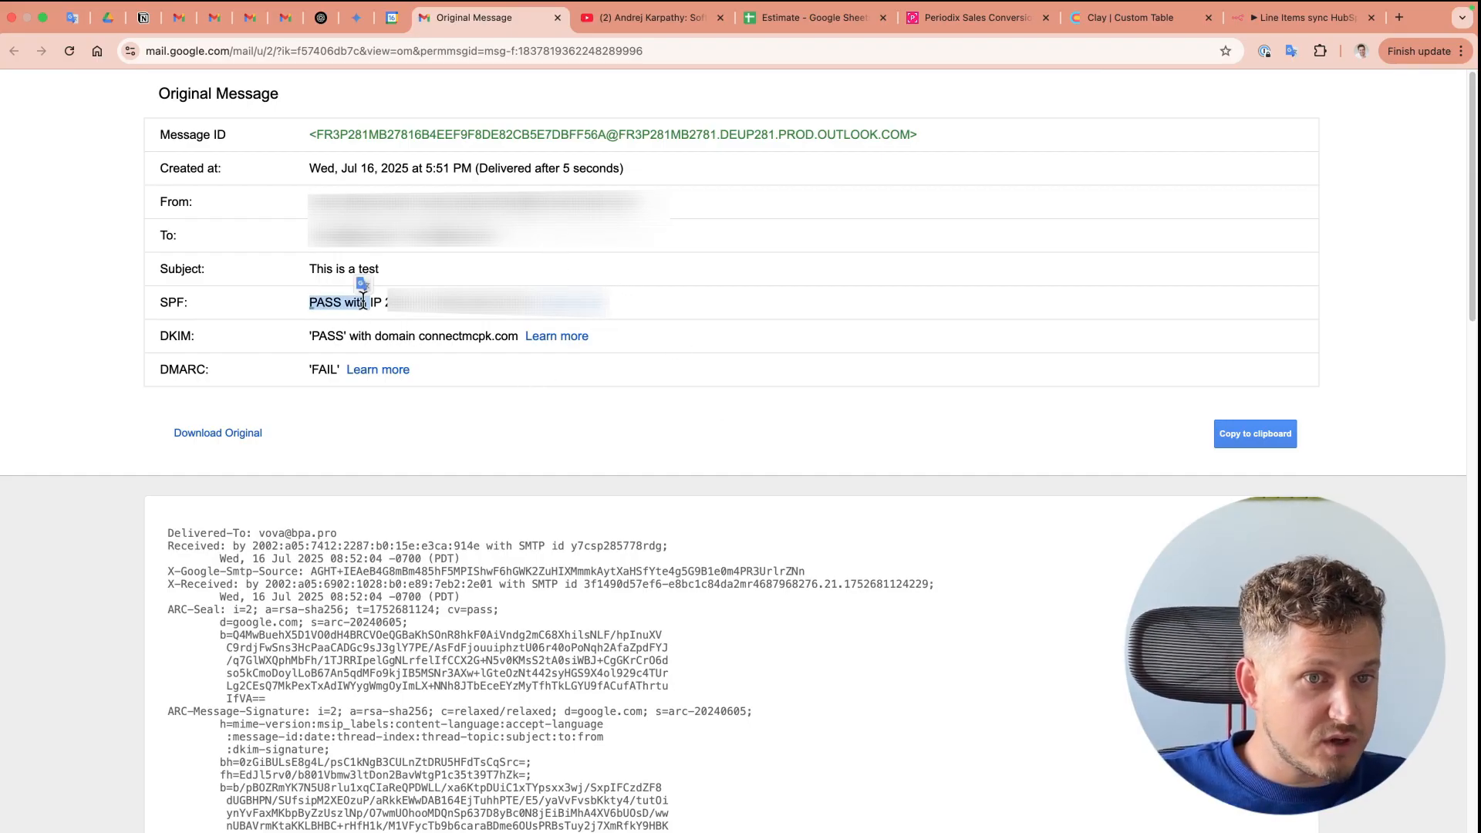
pyautogui.click(321, 297)
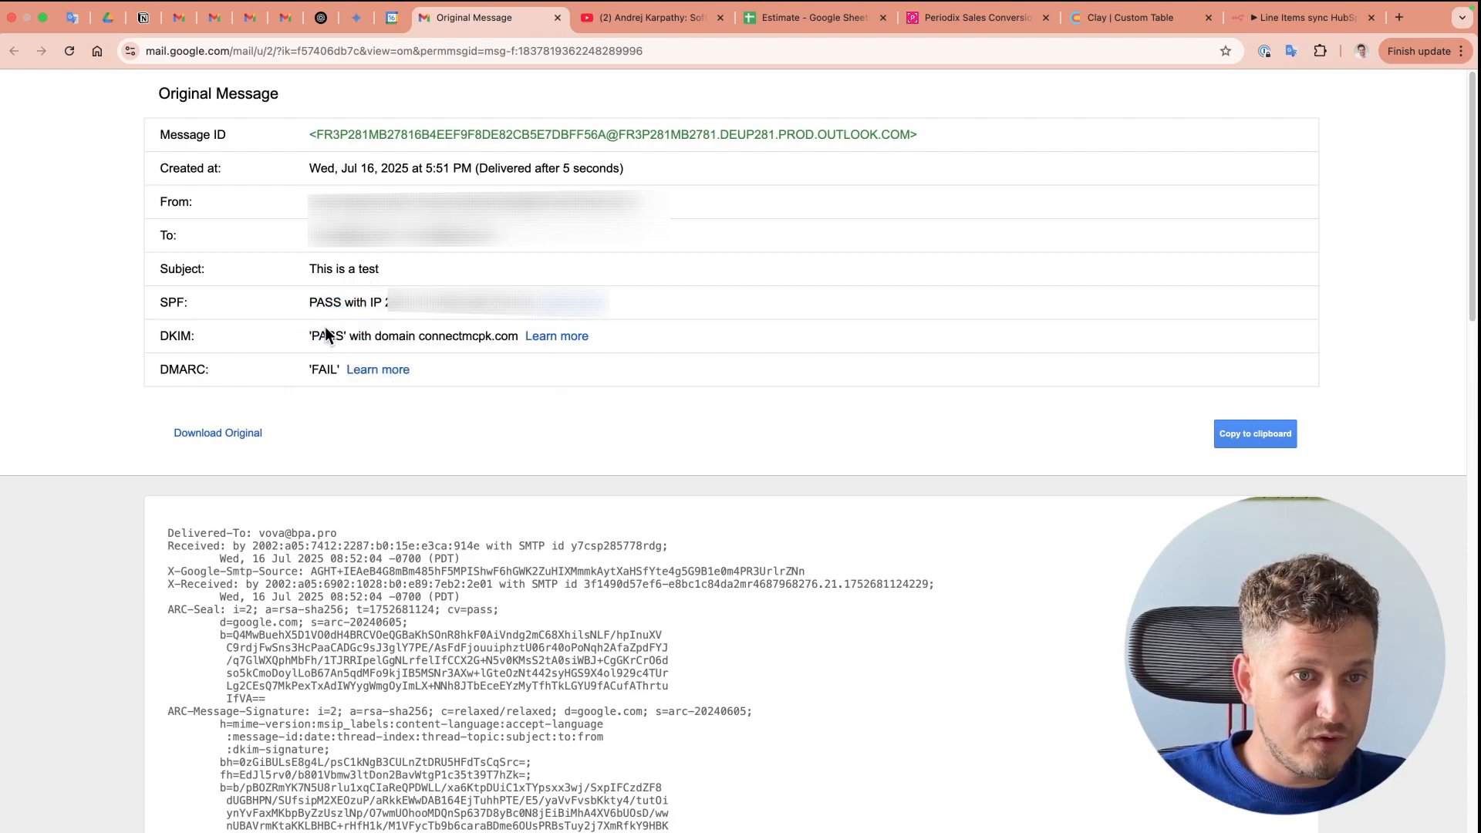
pyautogui.doubleClick(330, 371)
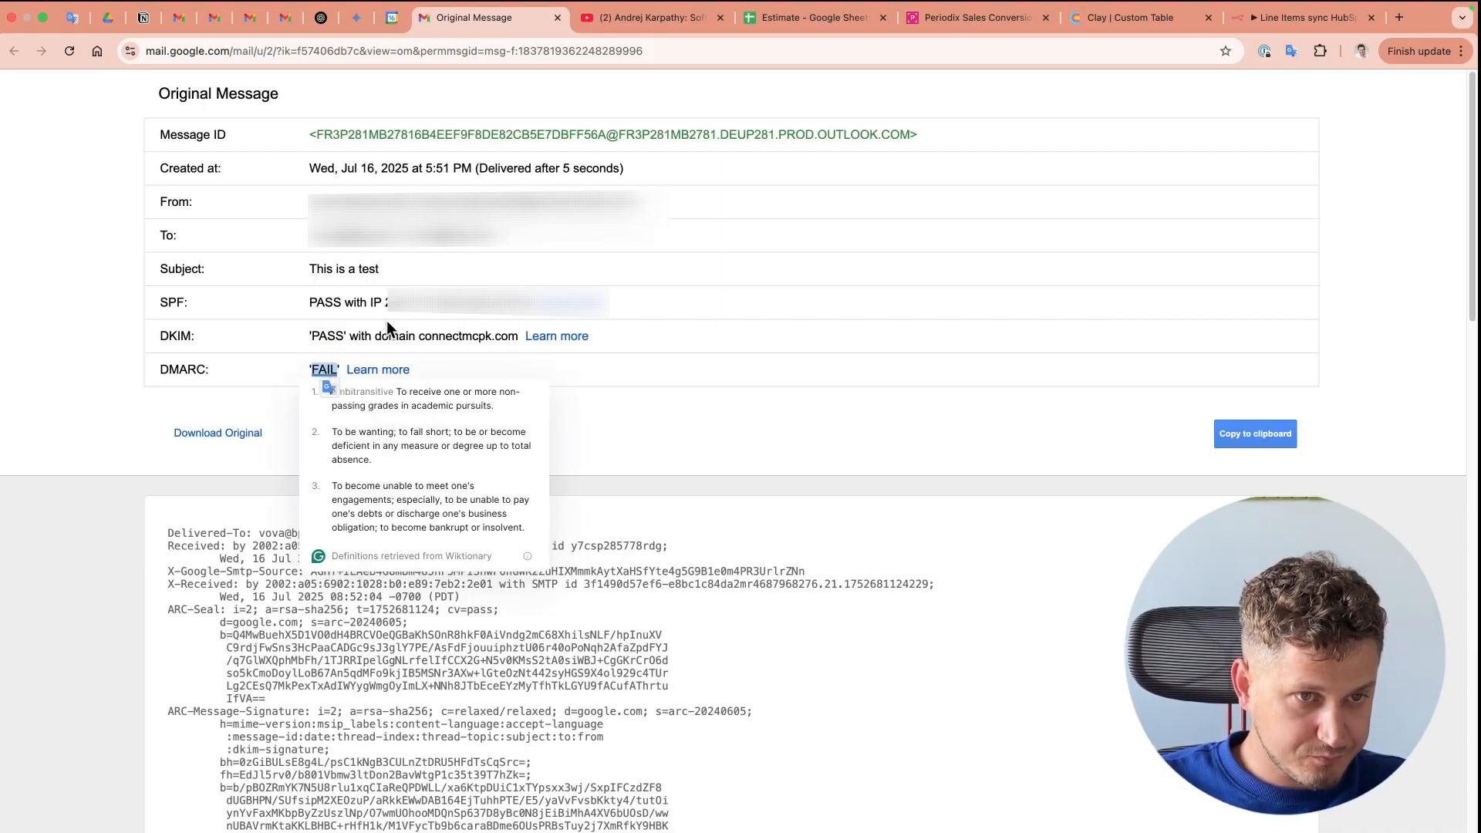
pyautogui.click(202, 346)
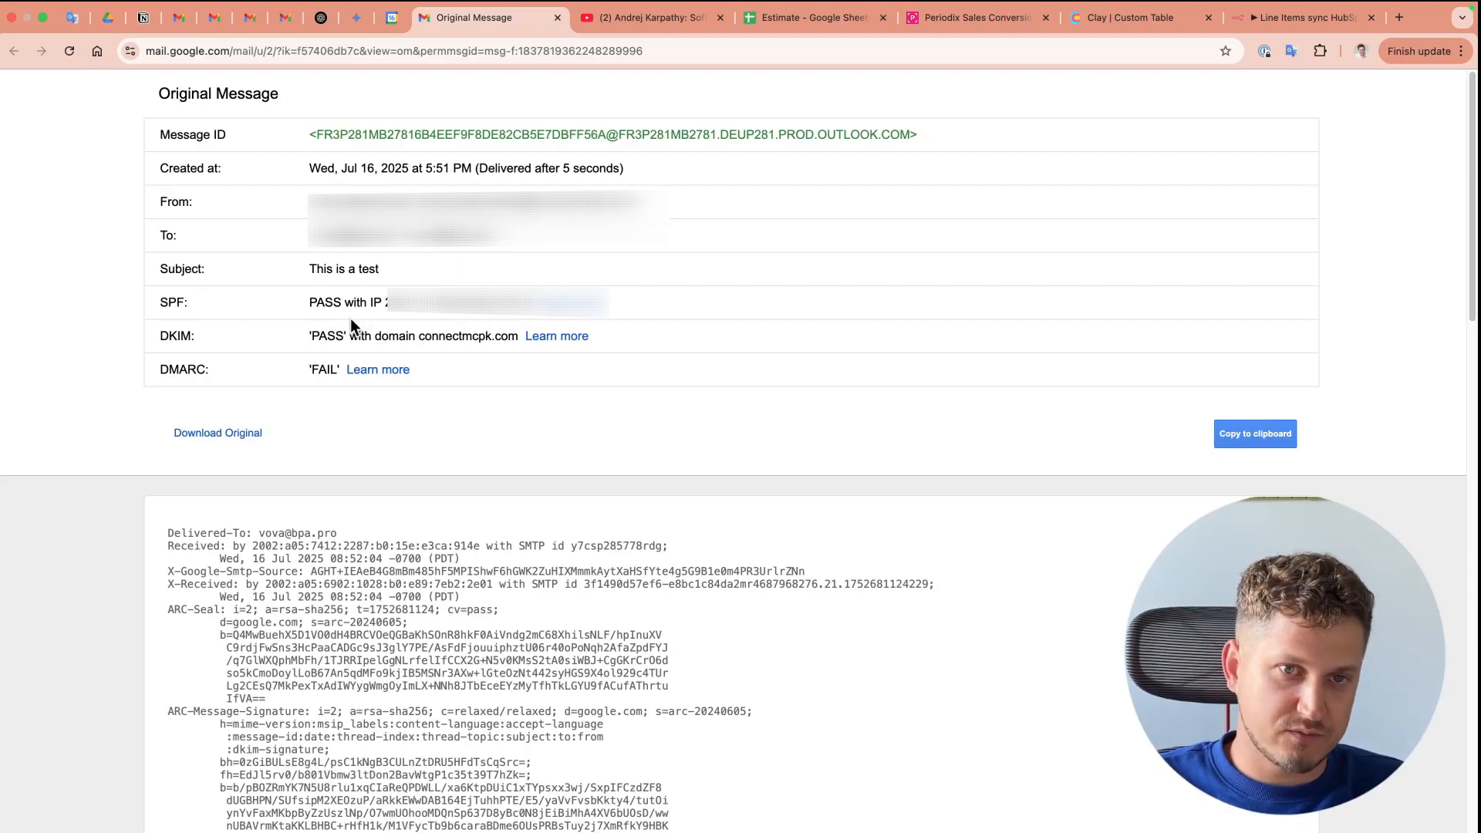
pyautogui.doubleClick(174, 369)
pyautogui.click(233, 378)
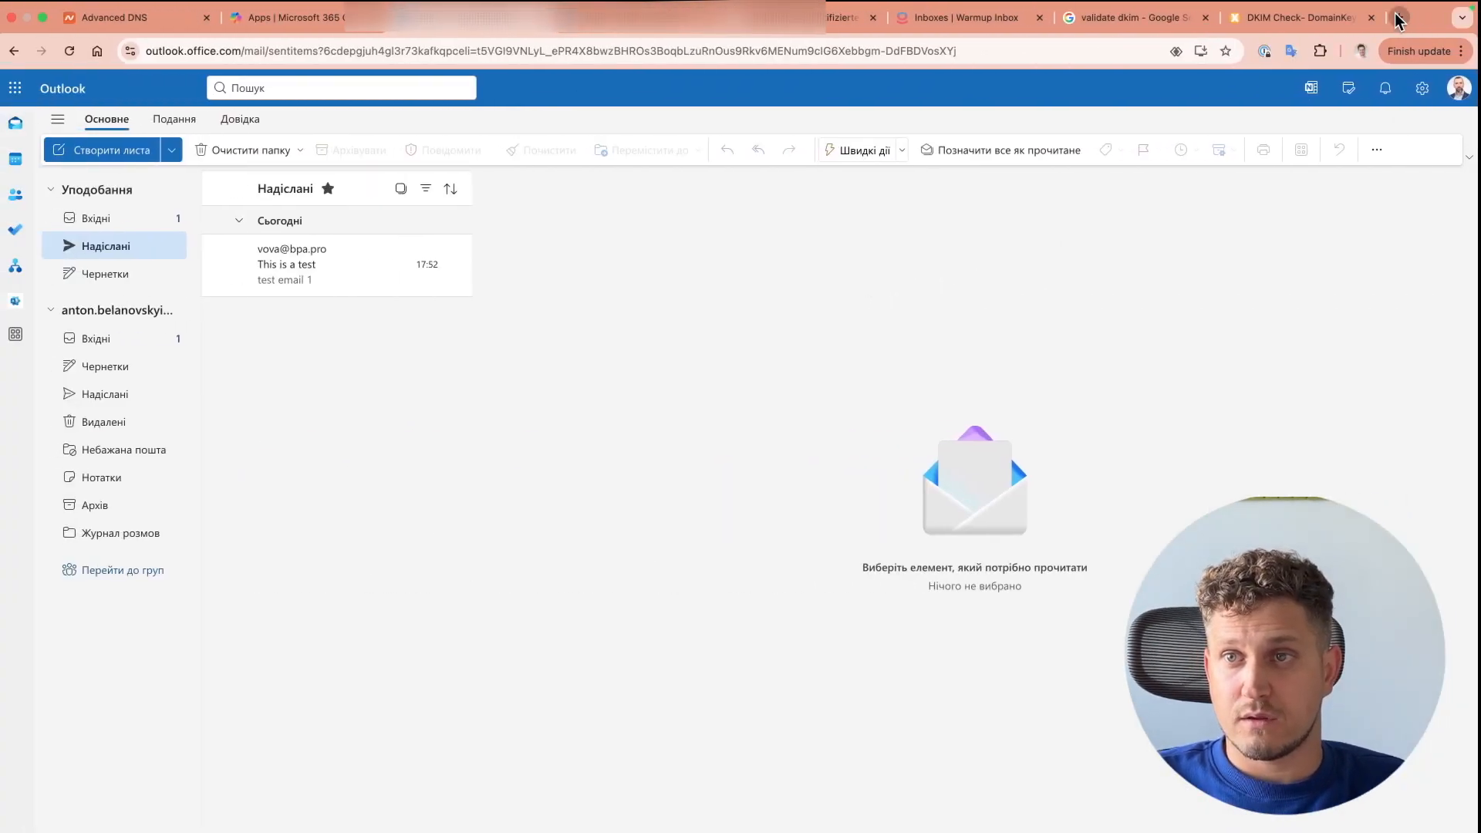
# Step: Load the Glock Apps DMARC monitor site by entering 'glock' in a new tab
pyautogui.click(1398, 18)
pyautogui.write('glock')
pyautogui.press('Return')
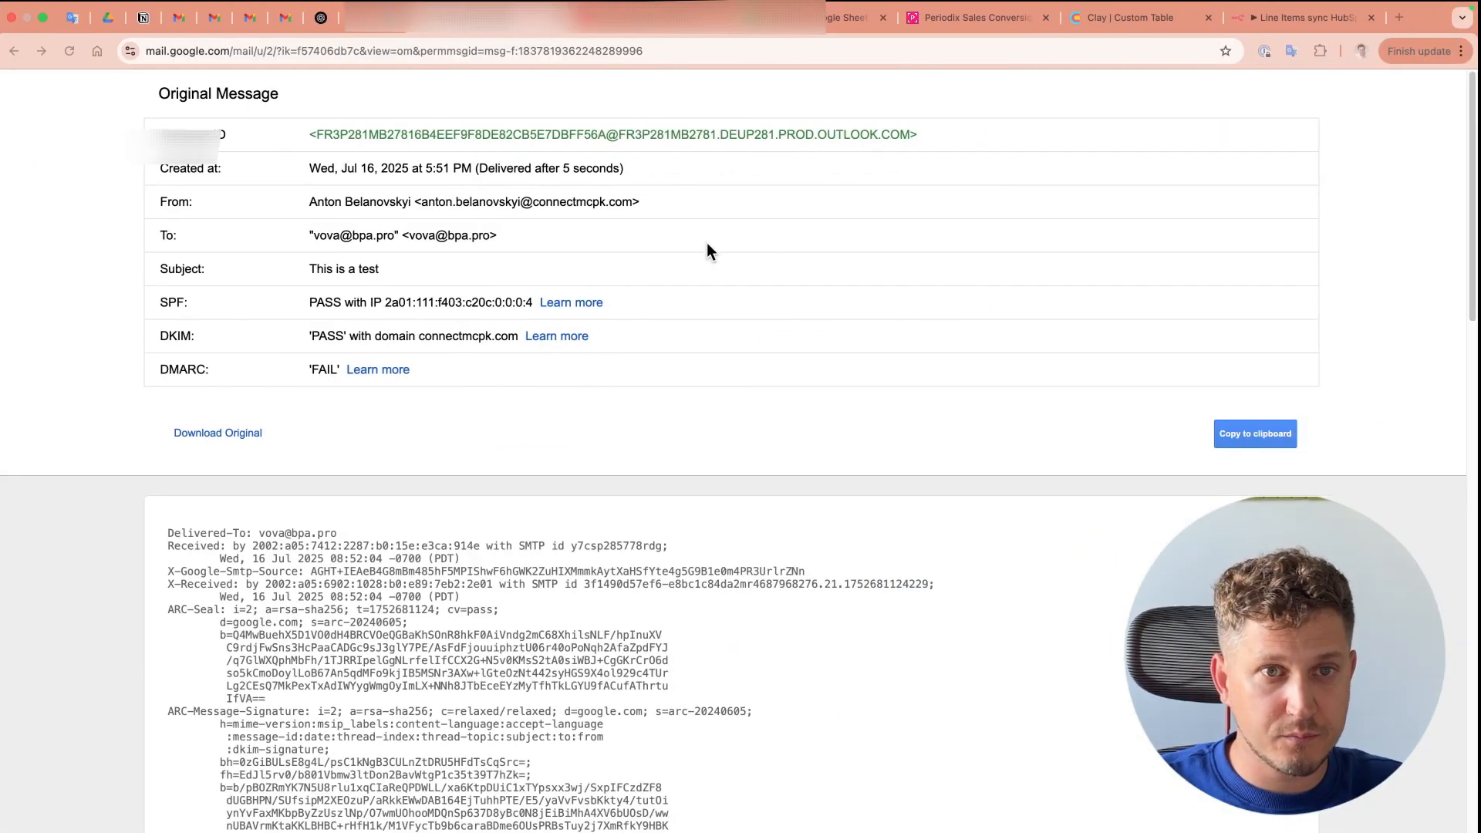
# Step: Enter the domain connectmcpk.com in Glock Apps' Add Domain step and continue
pyautogui.doubleClick(598, 205)
pyautogui.press('super+c')
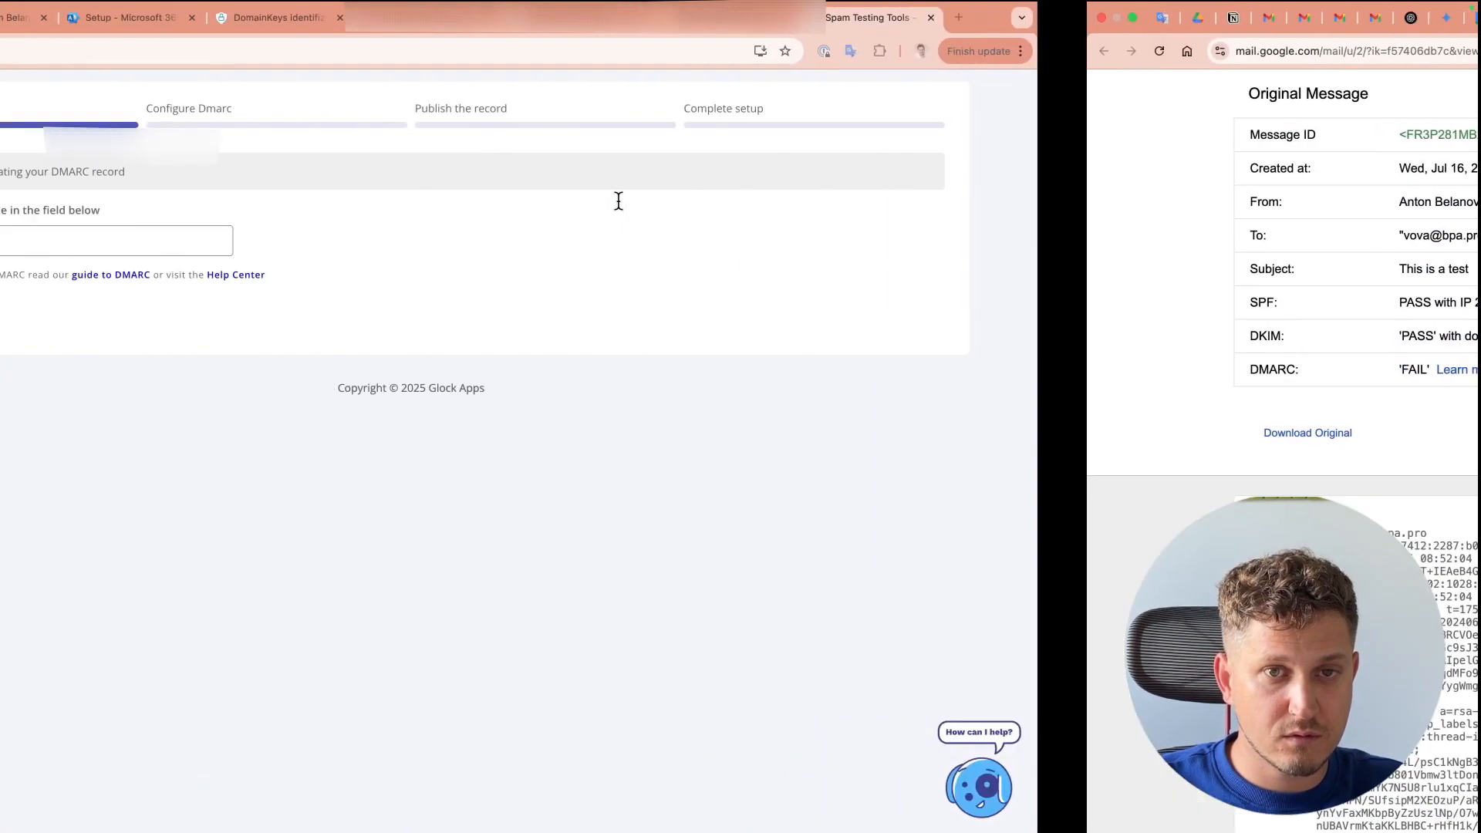
pyautogui.click(420, 242)
pyautogui.press('super+v')
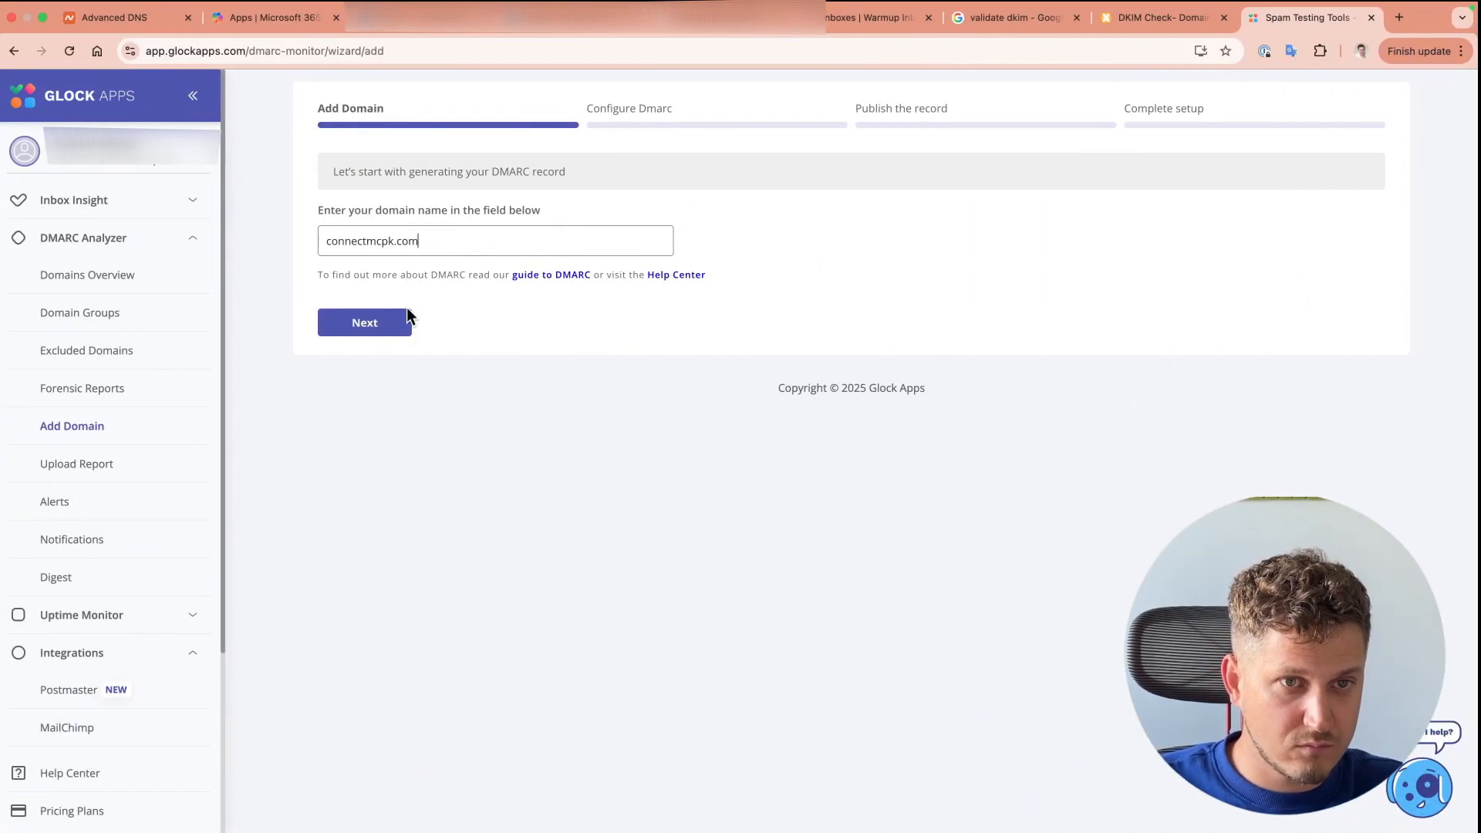
pyautogui.click(379, 322)
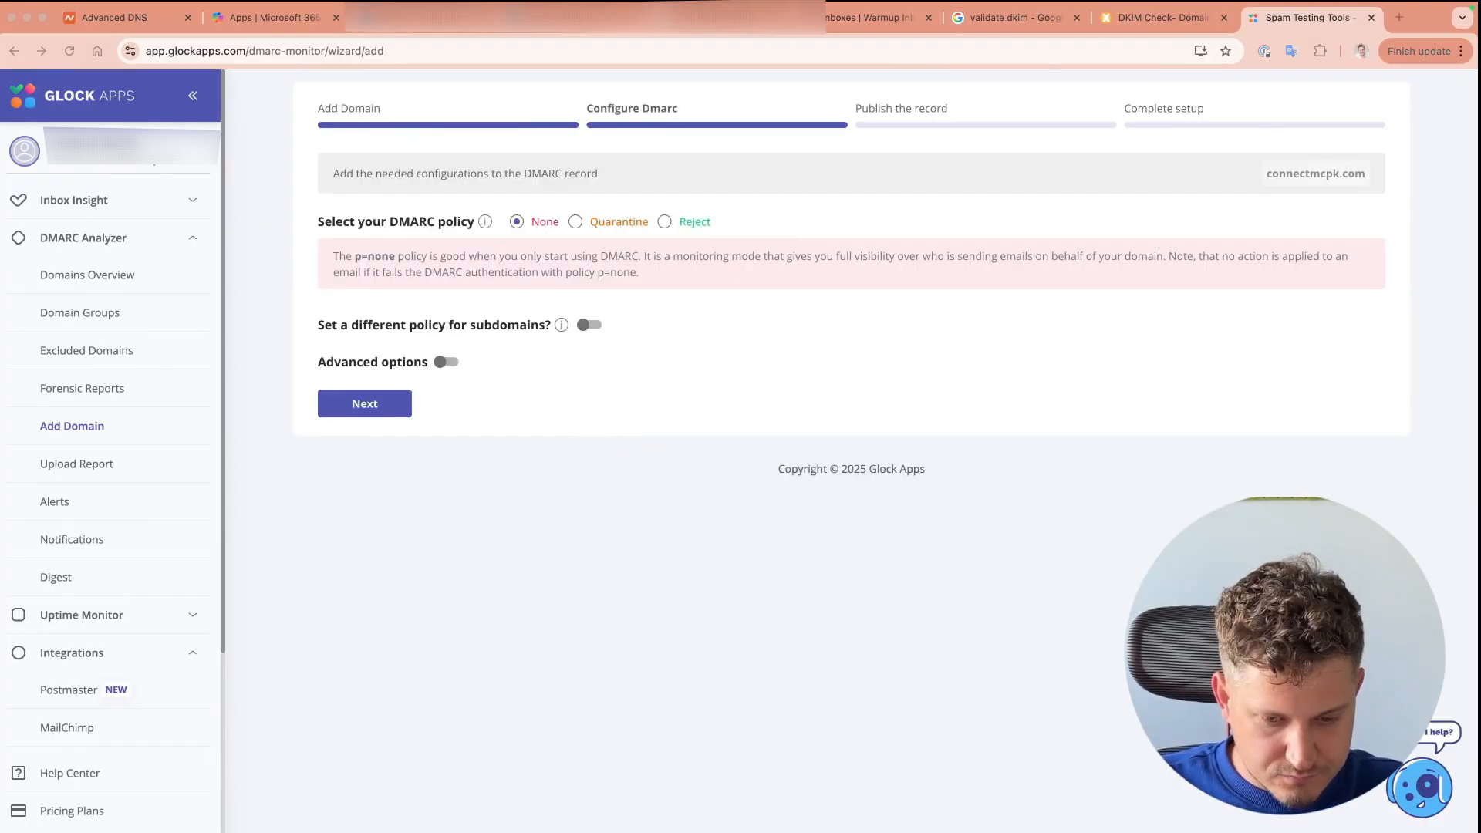
# Step: Choose the Quarantine policy, review the advanced reporting addresses, and advance to publishing
pyautogui.click(577, 224)
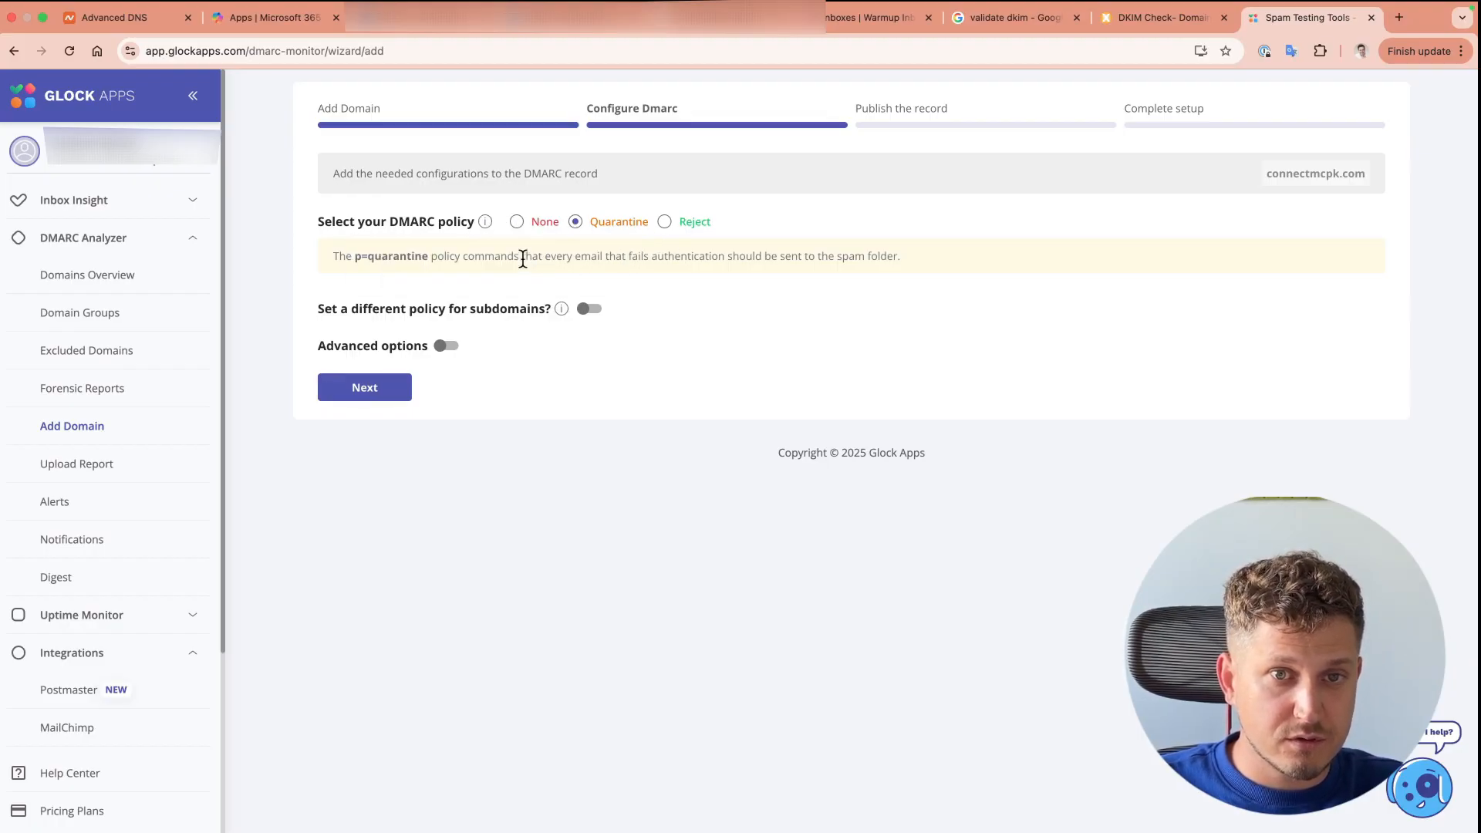
pyautogui.click(443, 346)
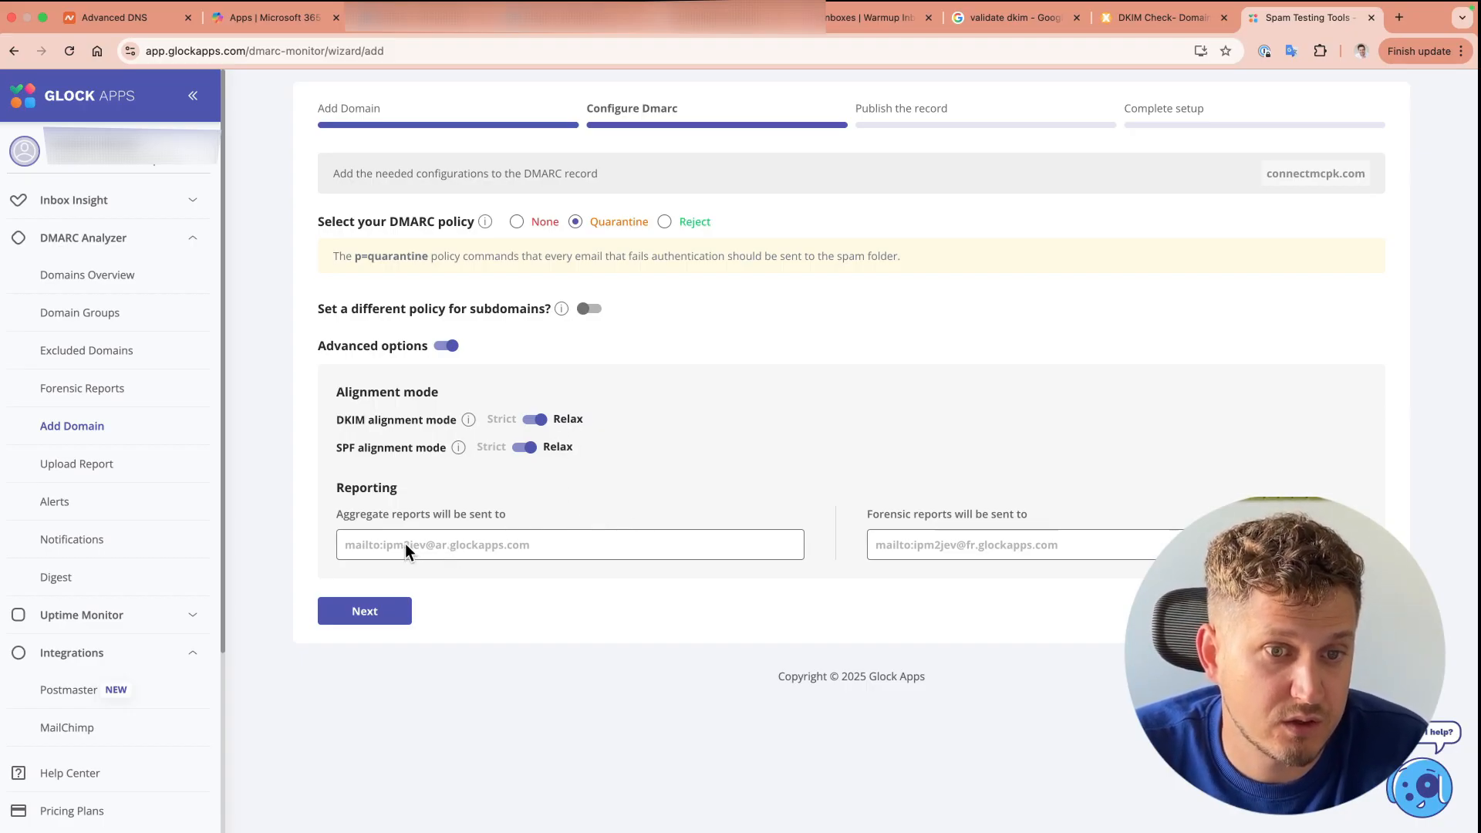
pyautogui.moveTo(383, 545); pyautogui.dragTo(548, 545)
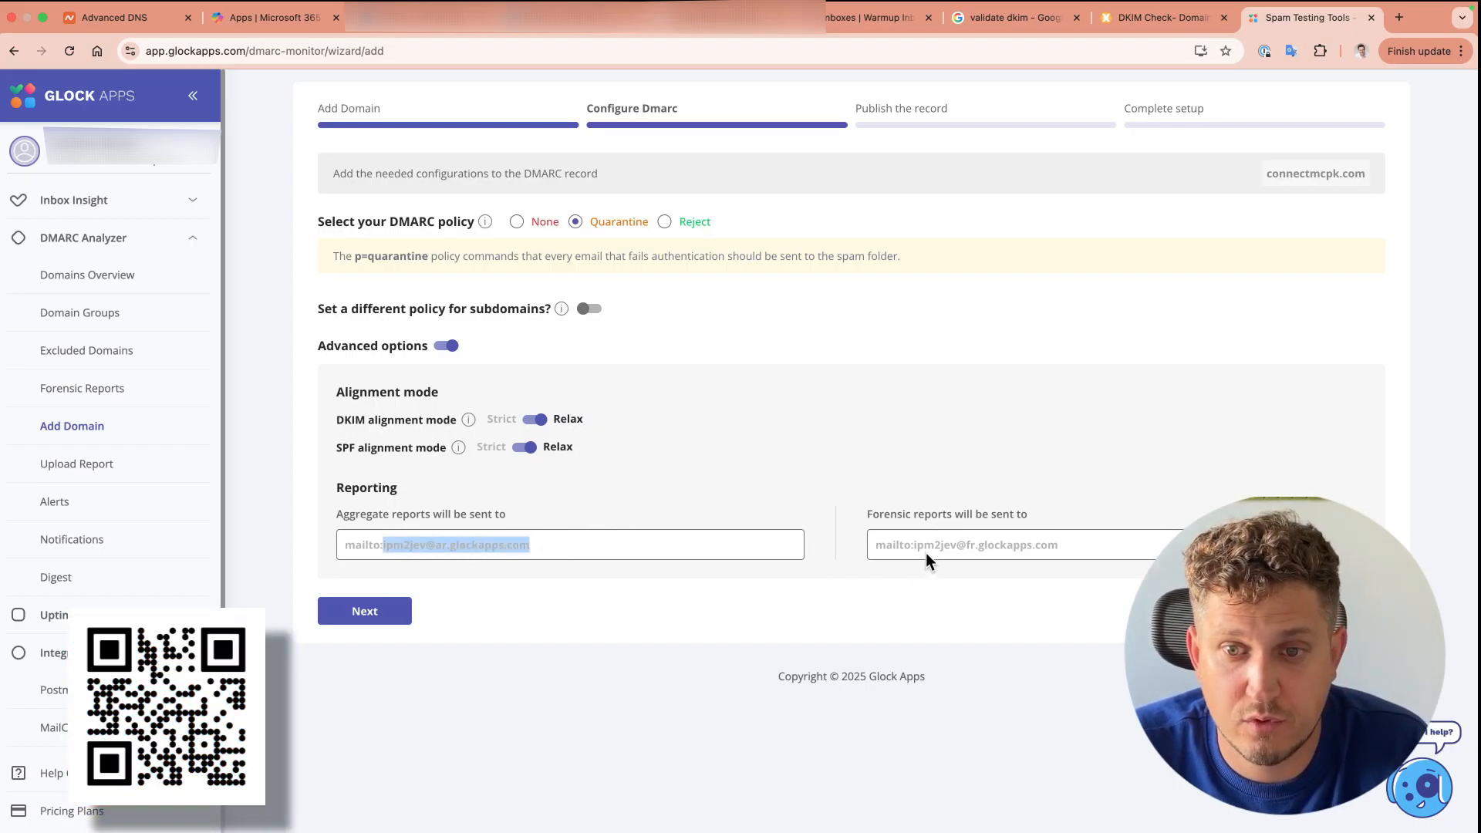
pyautogui.moveTo(914, 546); pyautogui.dragTo(1082, 547)
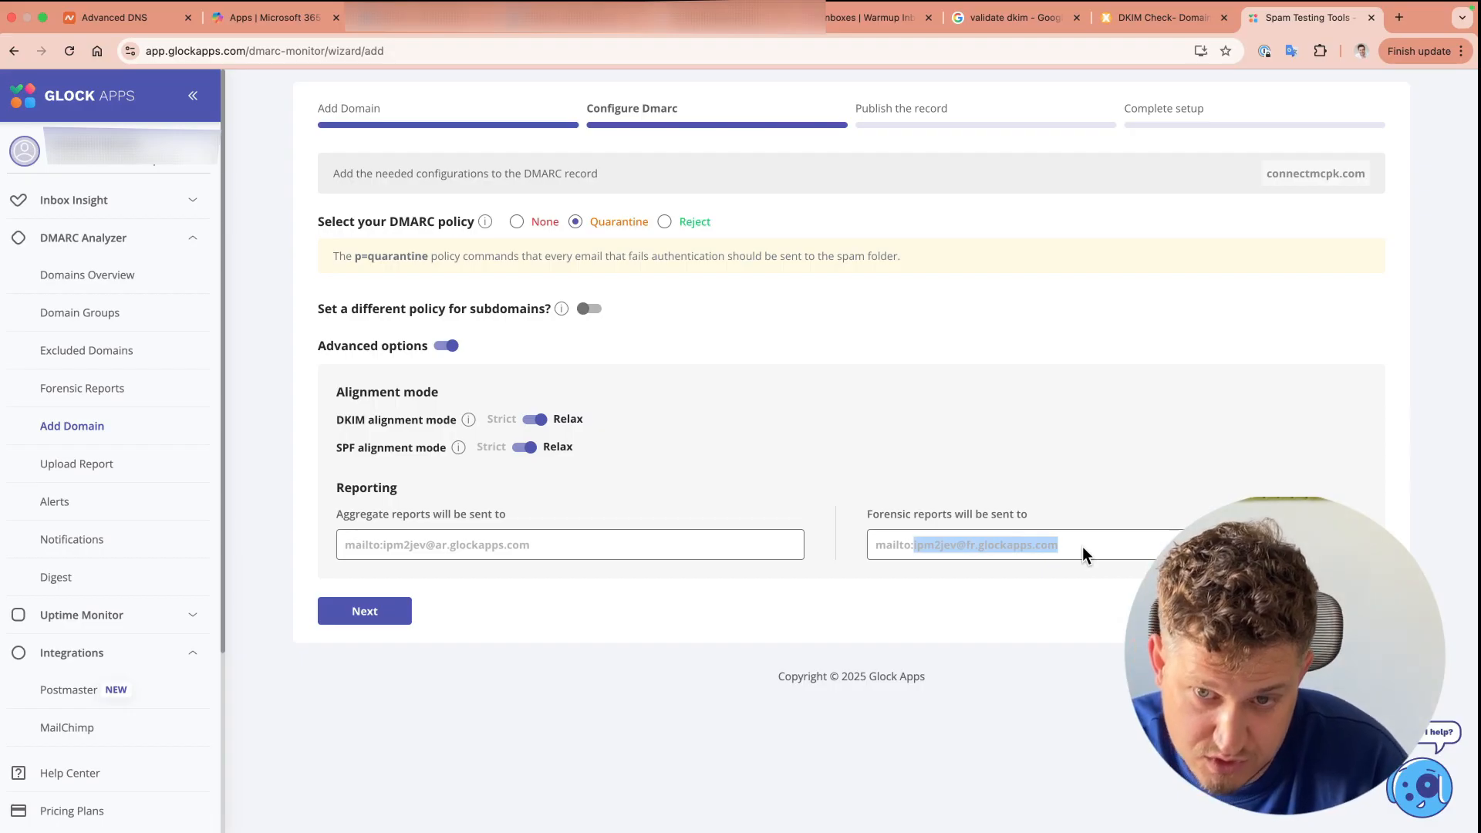
pyautogui.click(1082, 547)
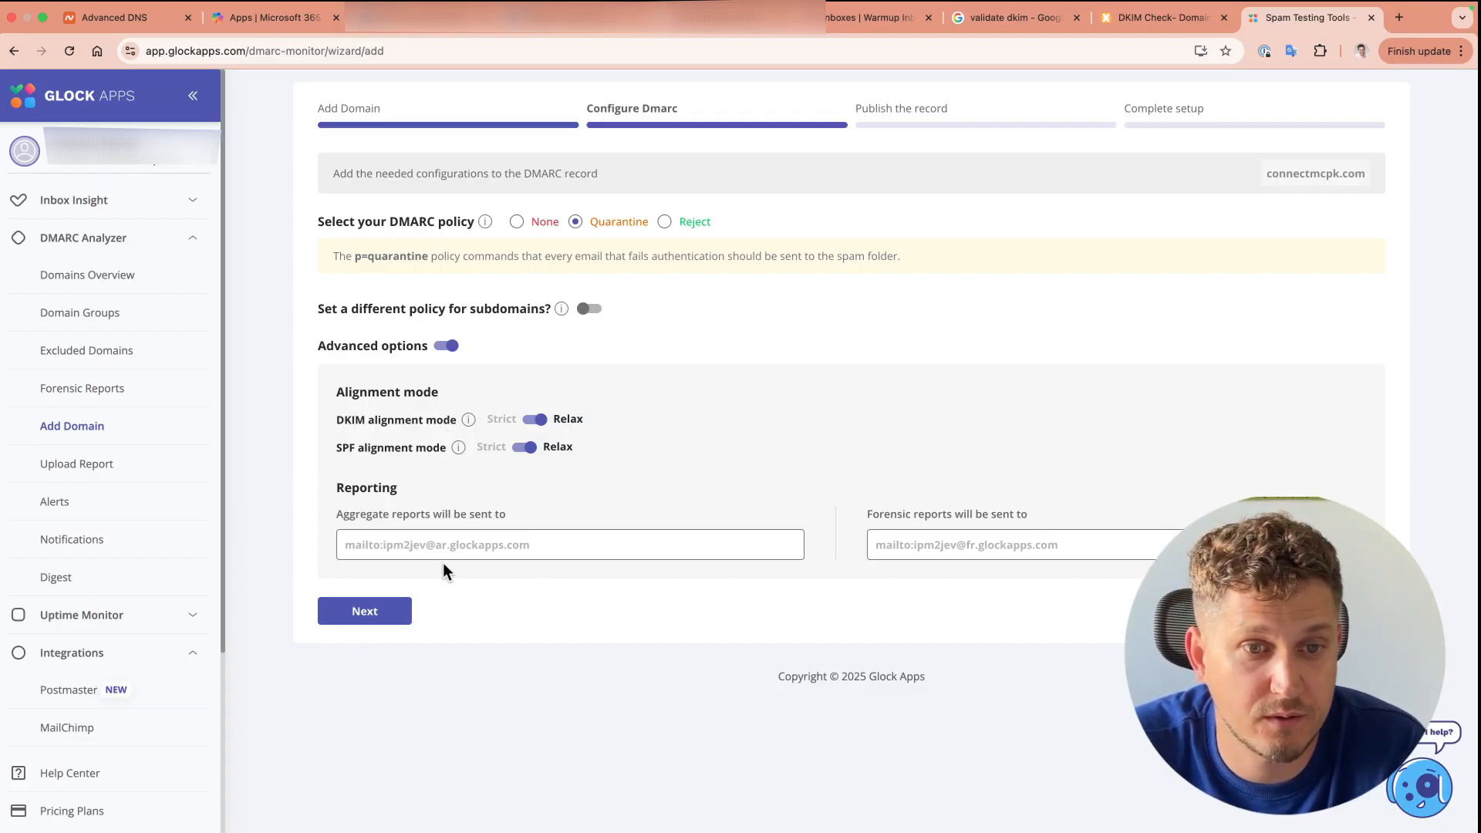
pyautogui.moveTo(388, 546); pyautogui.dragTo(518, 544)
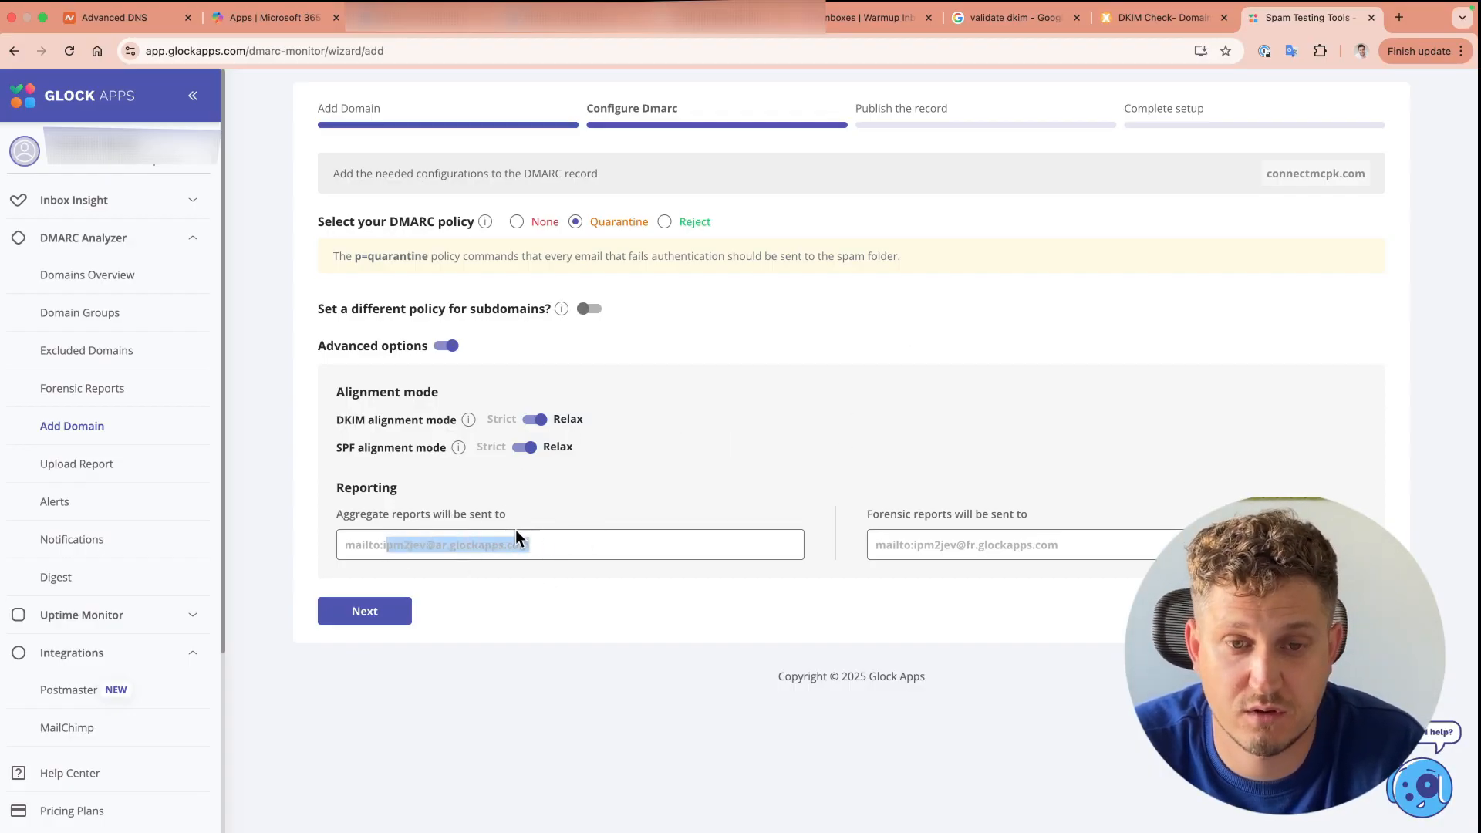
pyautogui.click(596, 543)
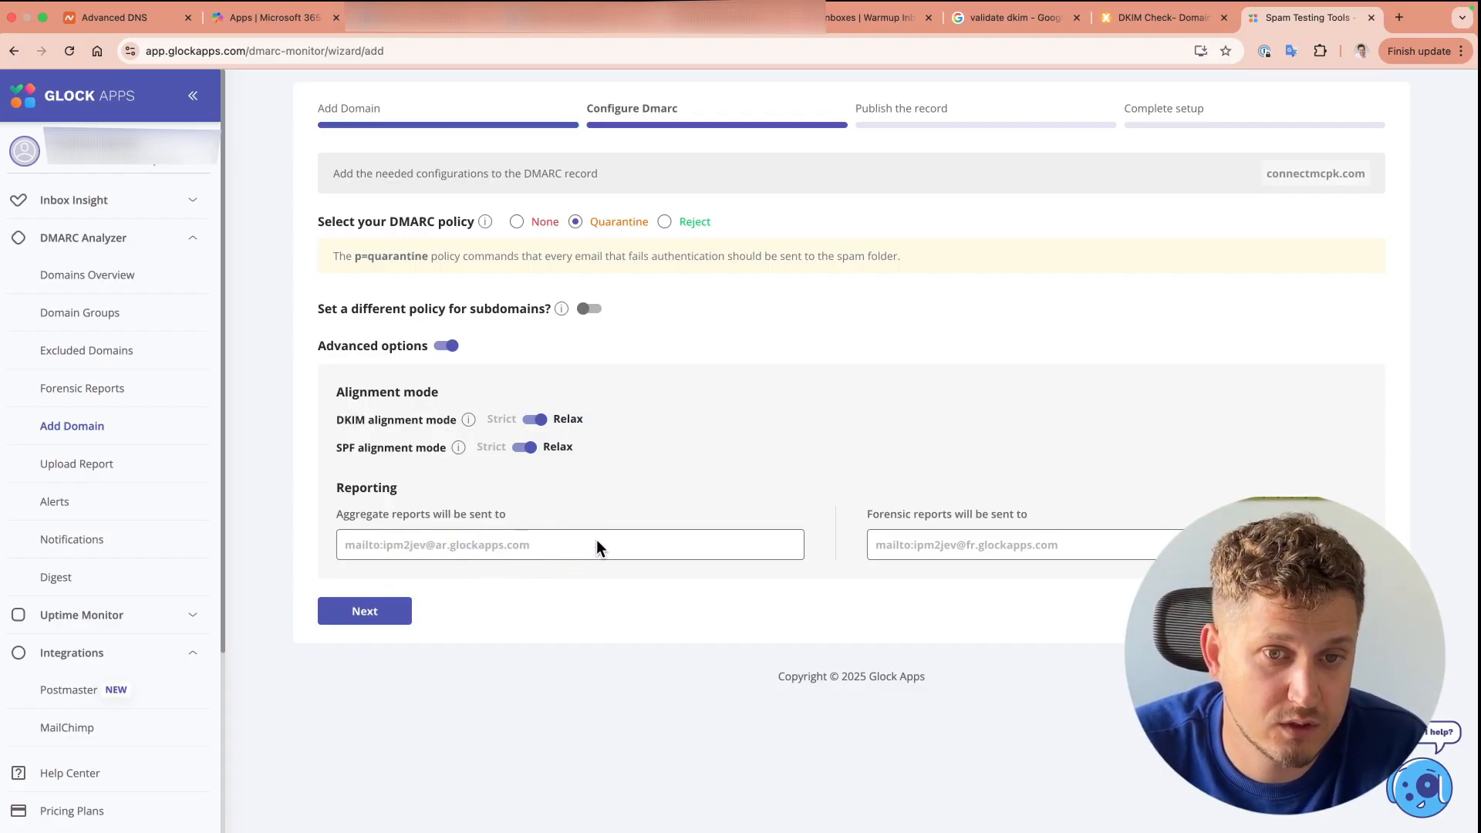
pyautogui.click(369, 612)
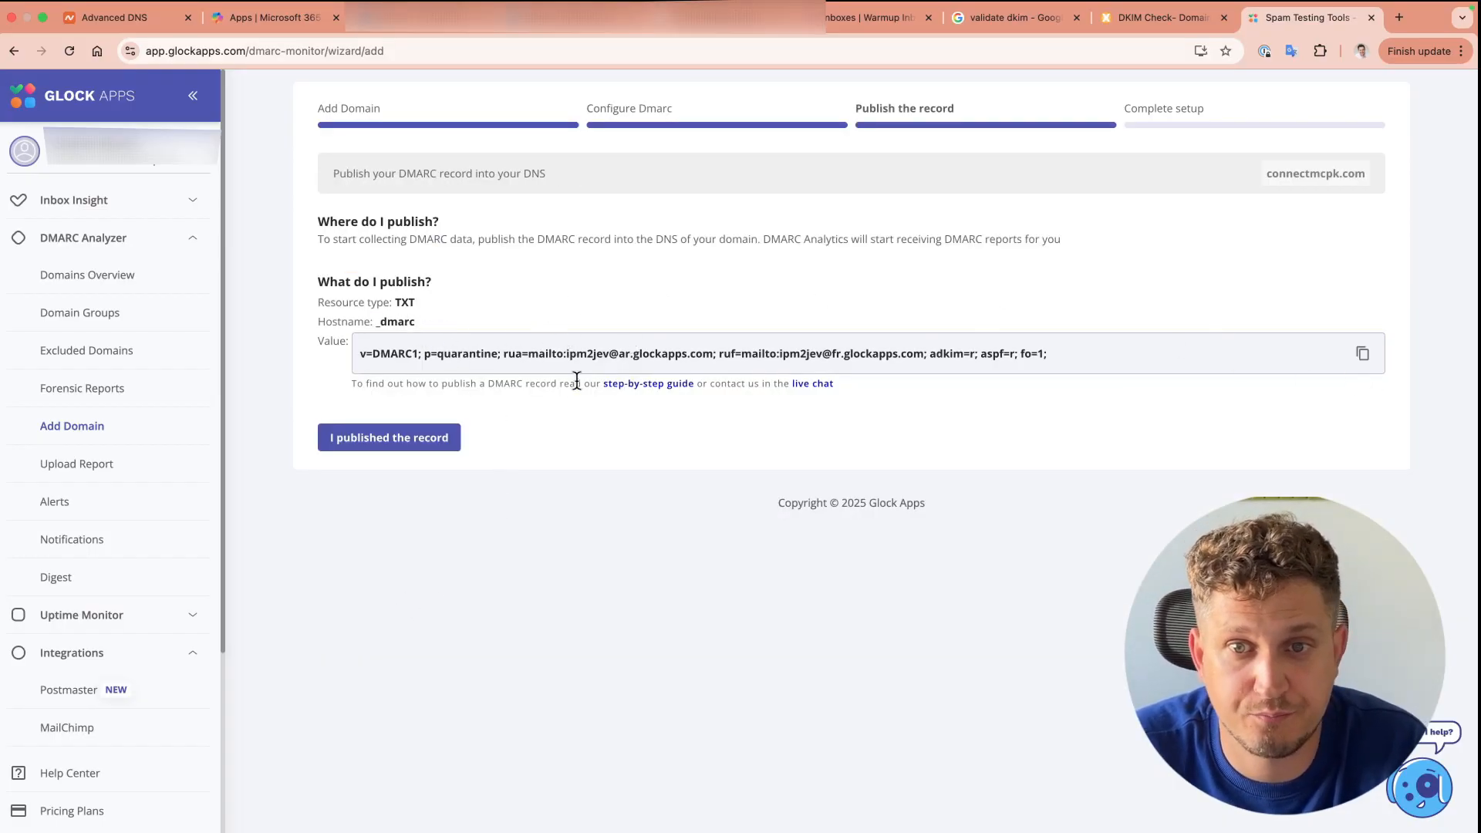
# Step: Add a new TXT record in Namecheap with the host _dmarc copied from Glock Apps
pyautogui.doubleClick(396, 321)
pyautogui.press('super+c')
pyautogui.click(128, 18)
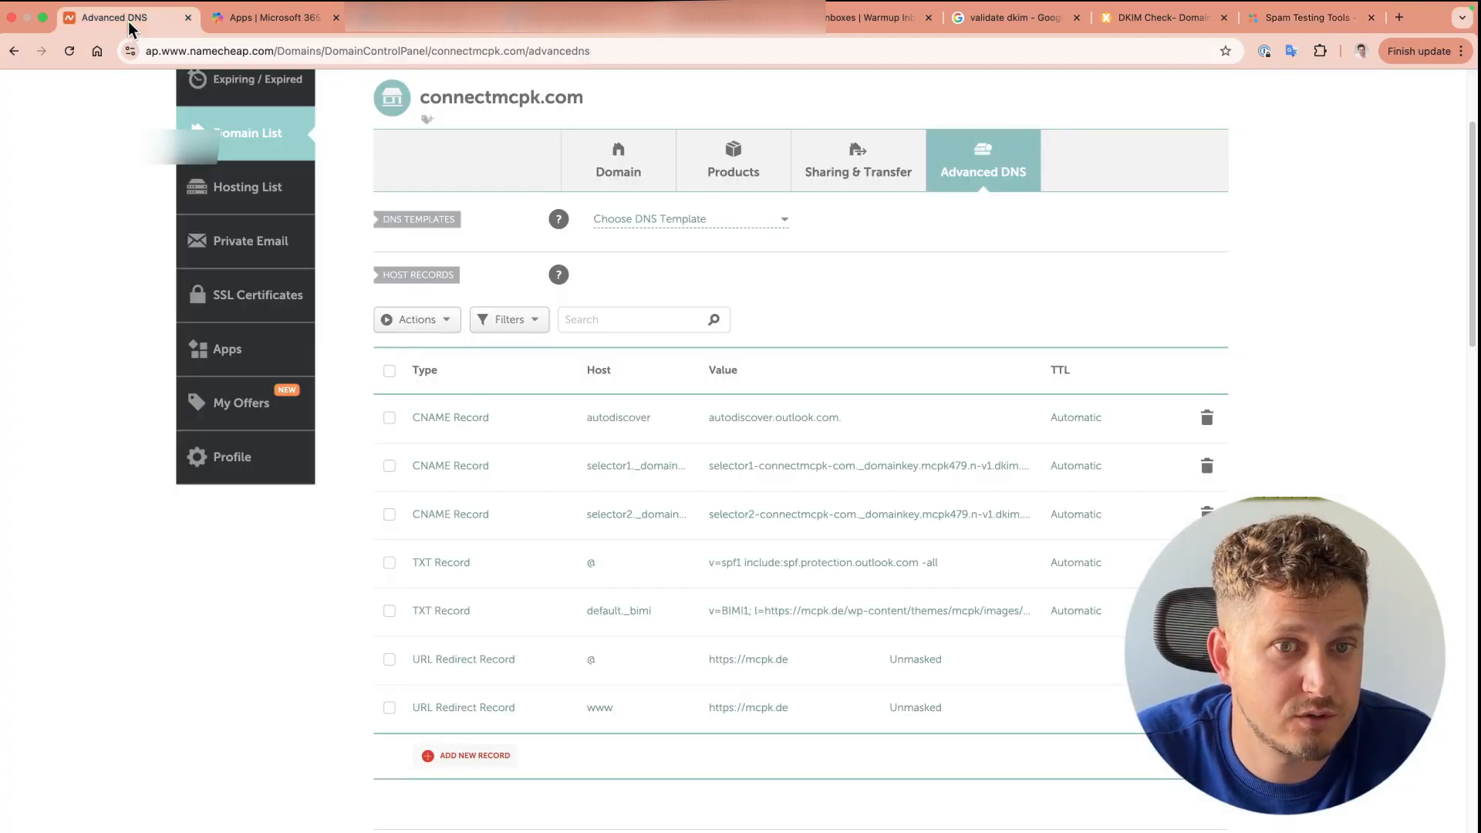
pyautogui.click(467, 755)
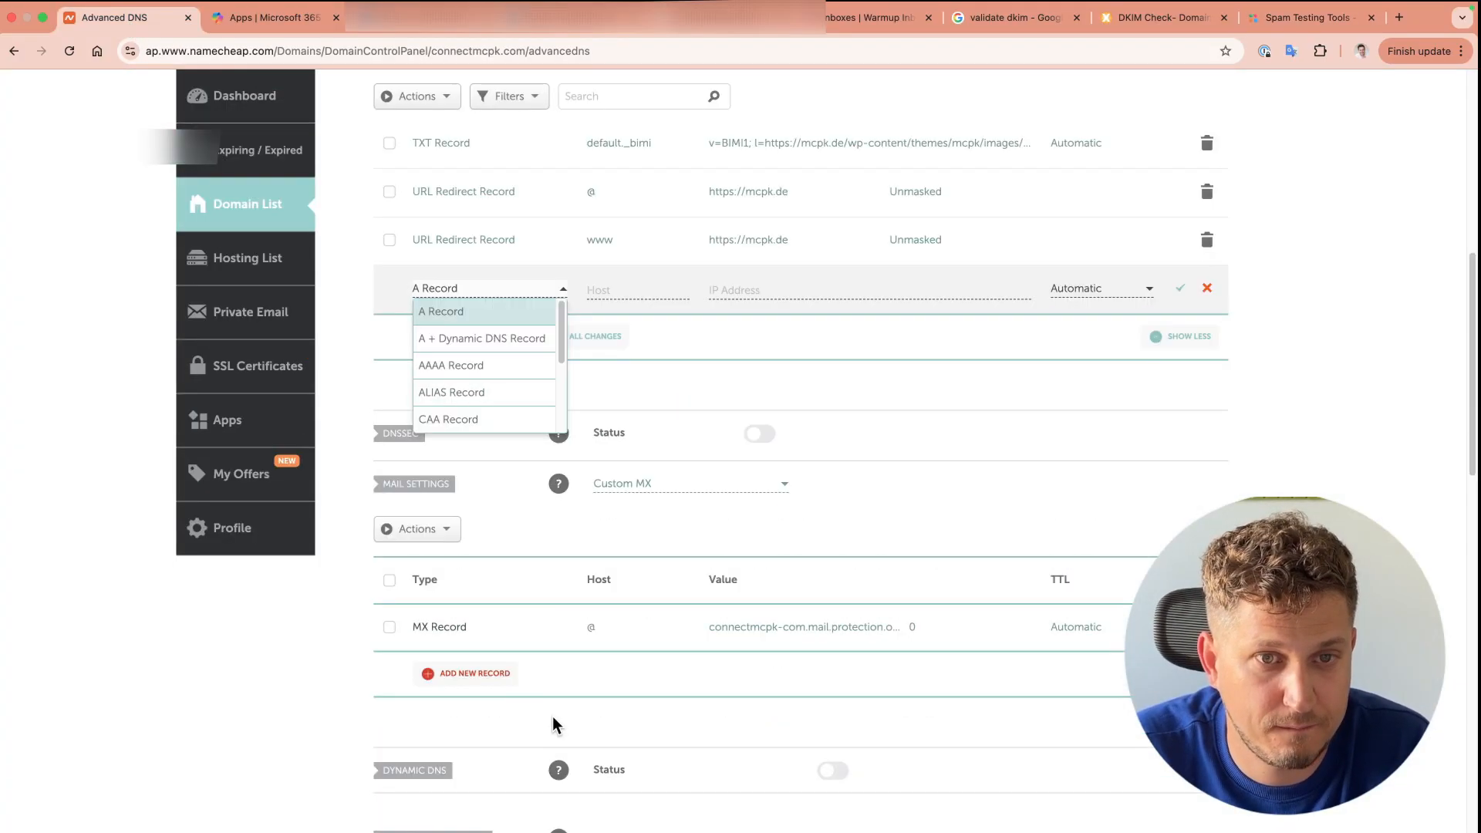
pyautogui.scroll(5, 1243, 318)
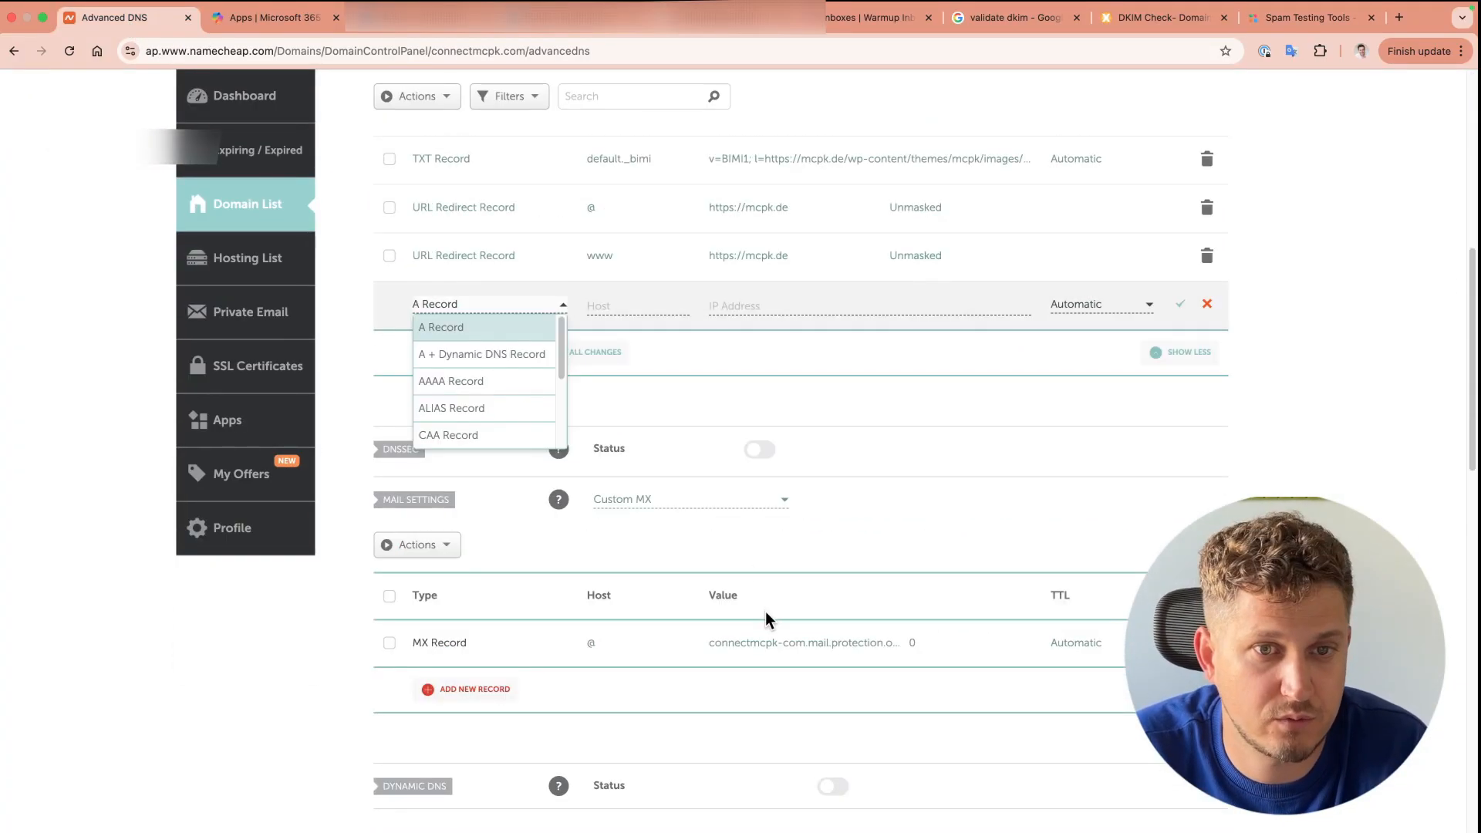
pyautogui.scroll(-3, 500, 375)
pyautogui.click(499, 412)
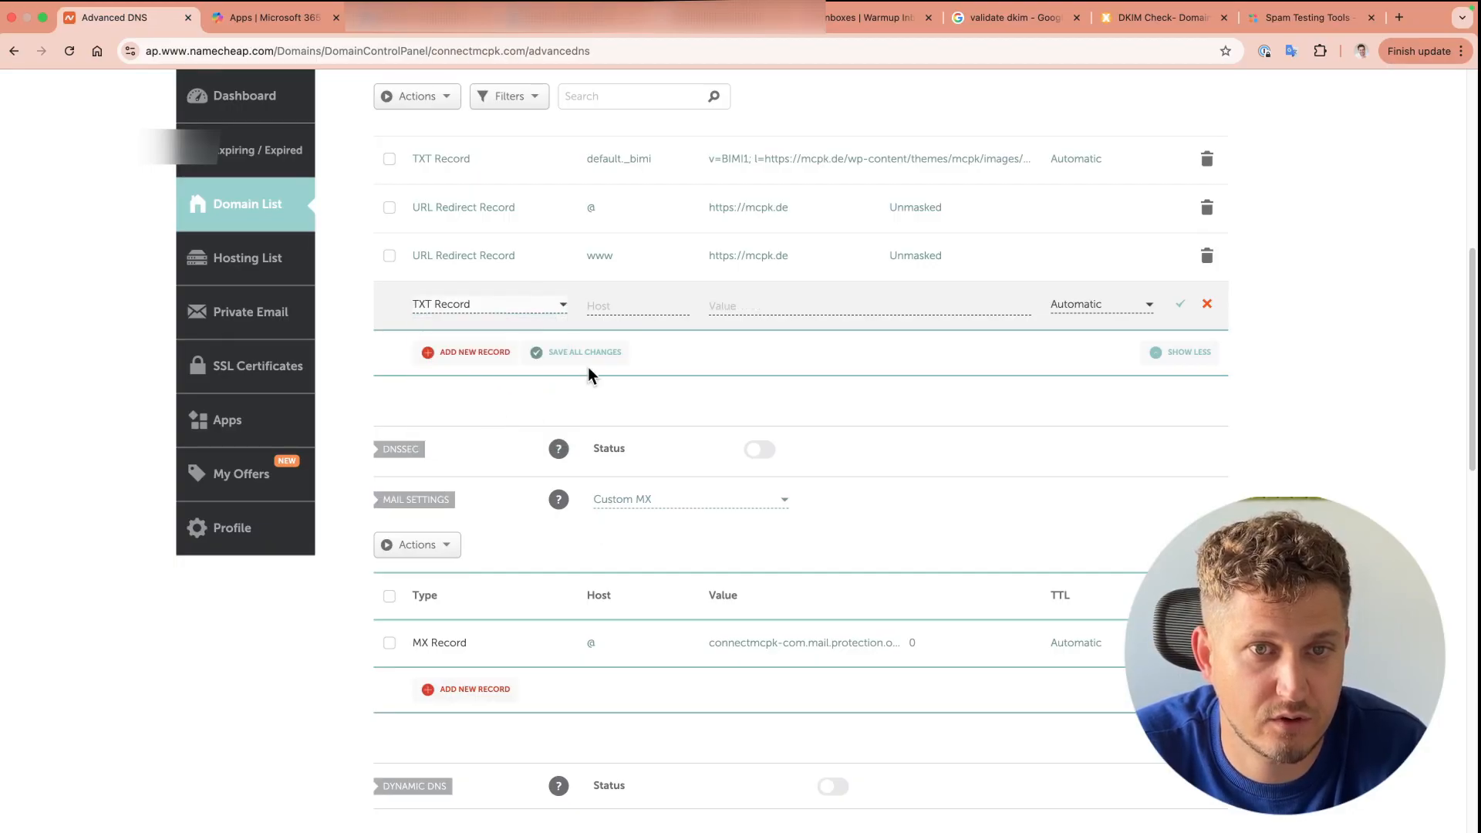
pyautogui.press('super+v')
# Step: Fill the TXT record with the generated DMARC quarantine value and save it
pyautogui.click(1310, 17)
pyautogui.click(1361, 346)
pyautogui.click(147, 19)
pyautogui.click(760, 306)
pyautogui.press('super+v')
pyautogui.click(1183, 306)
pyautogui.click(1309, 17)
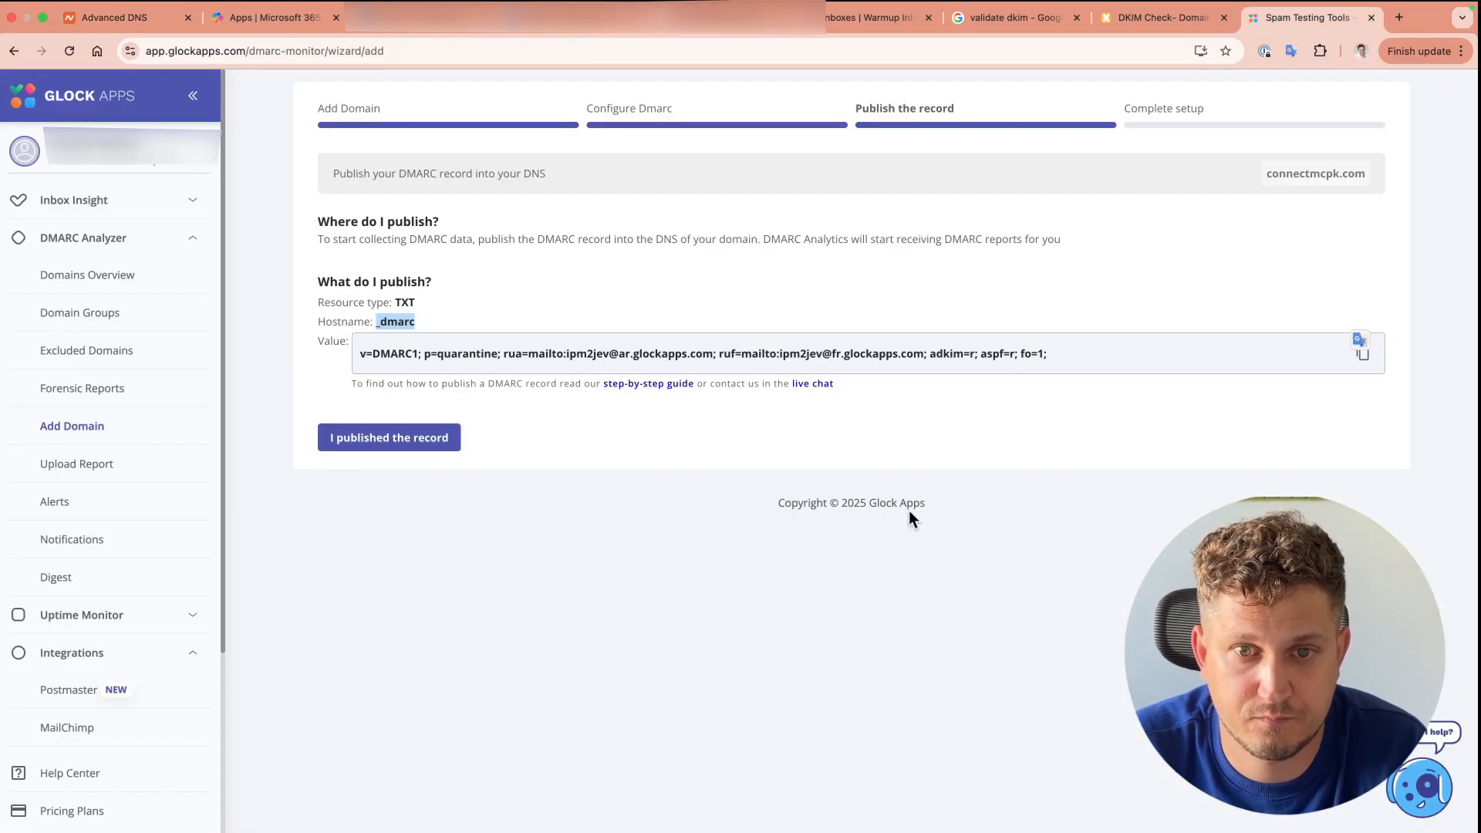
# Step: Confirm in Glock Apps that the DMARC record has been published
pyautogui.click(399, 440)
pyautogui.moveTo(395, 173); pyautogui.dragTo(745, 182)
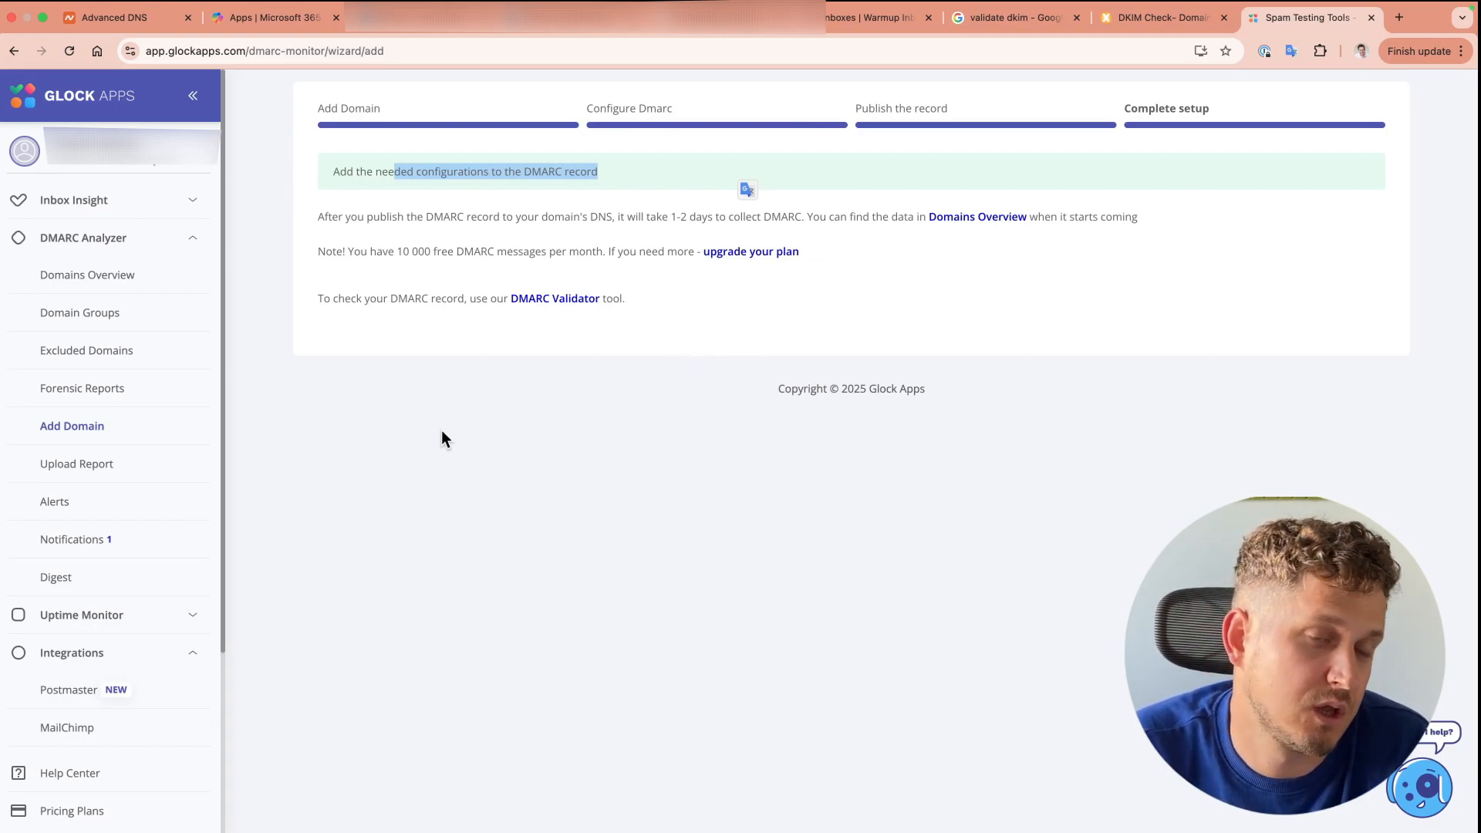
pyautogui.click(194, 239)
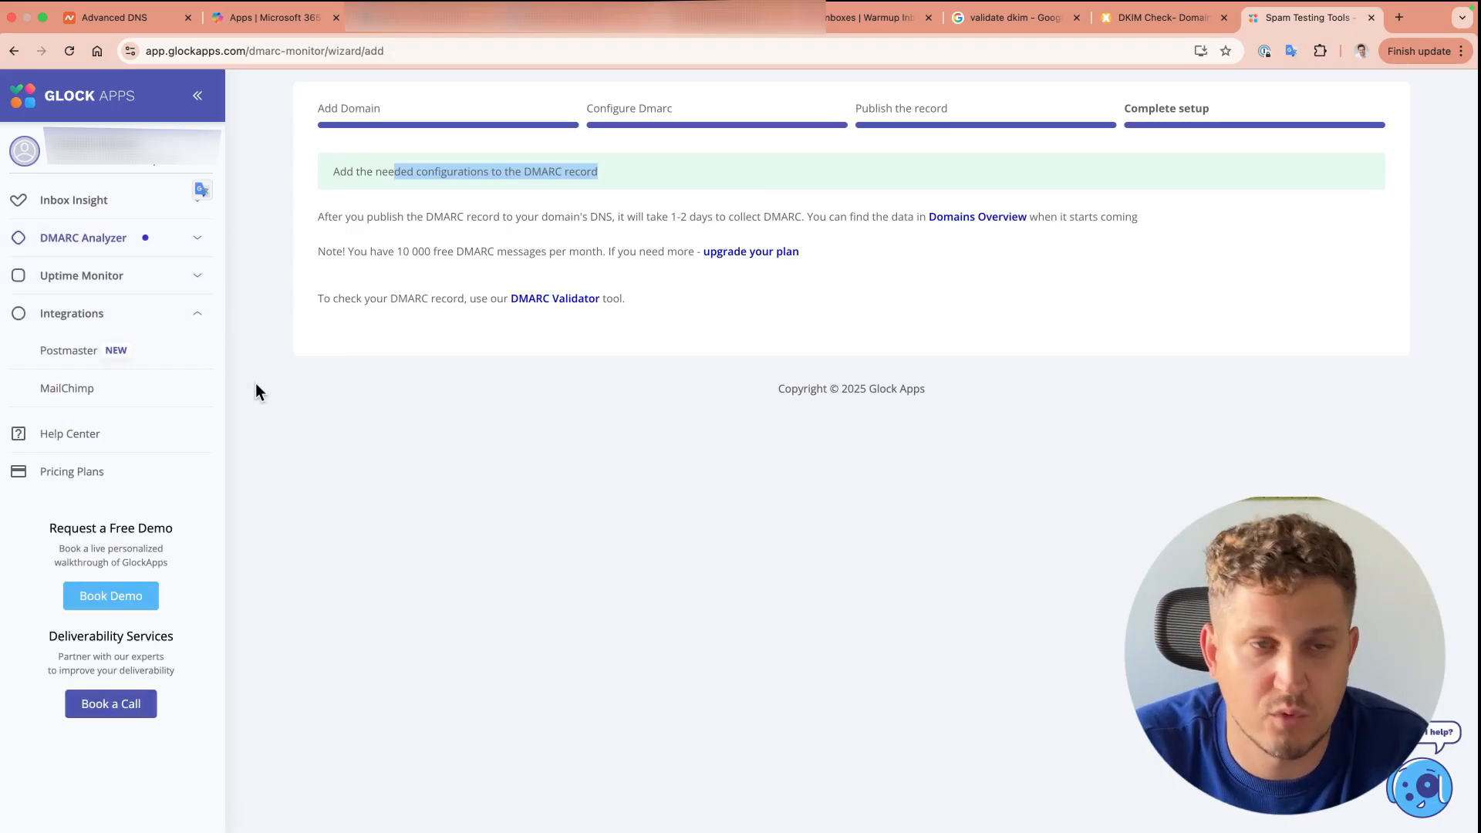
# Step: Look at the Inbox Insight dashboard, then go to DMARC Analyzer's Domains Overview
pyautogui.click(97, 208)
pyautogui.click(79, 238)
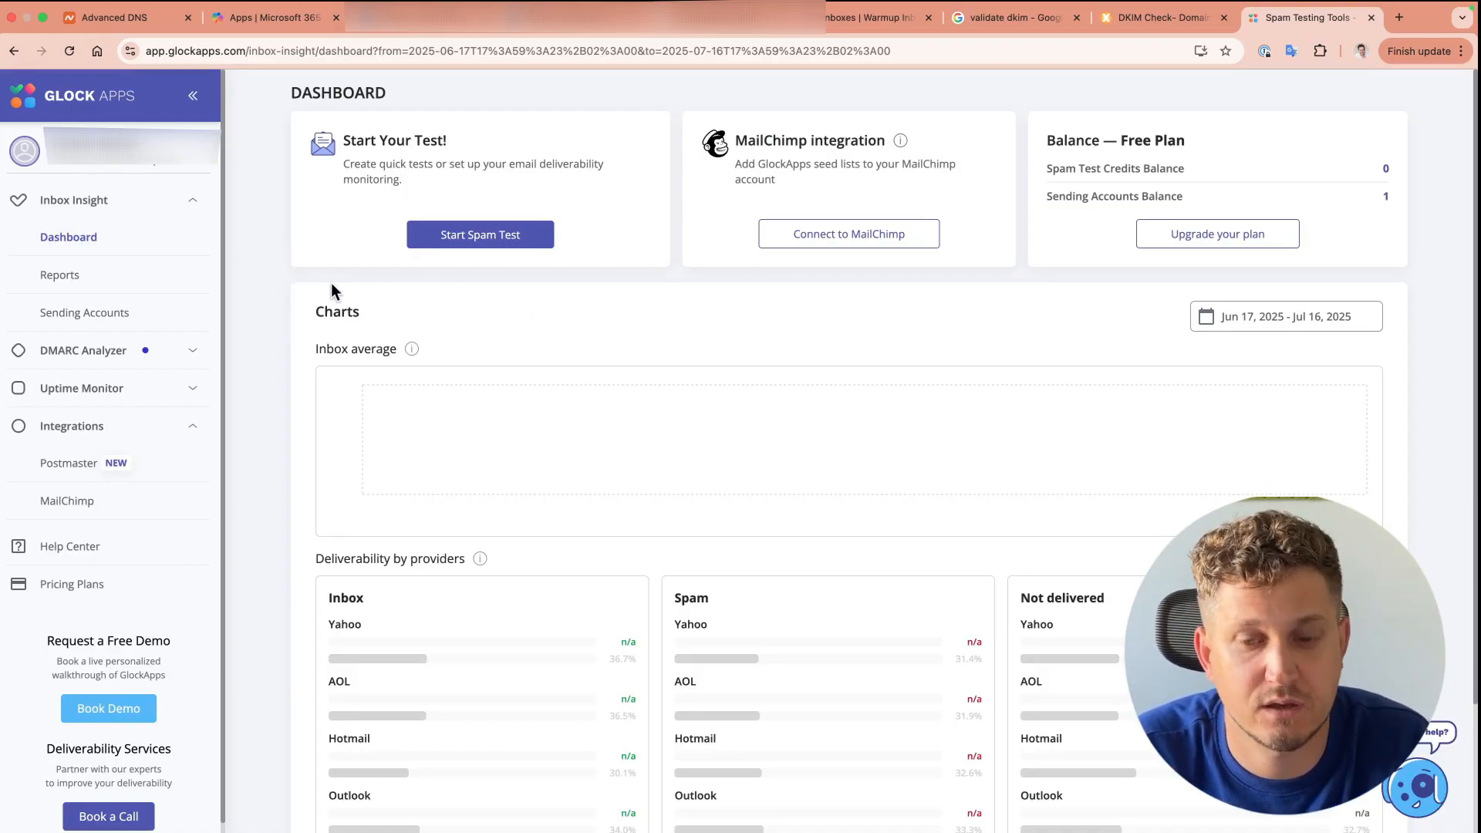
pyautogui.click(114, 351)
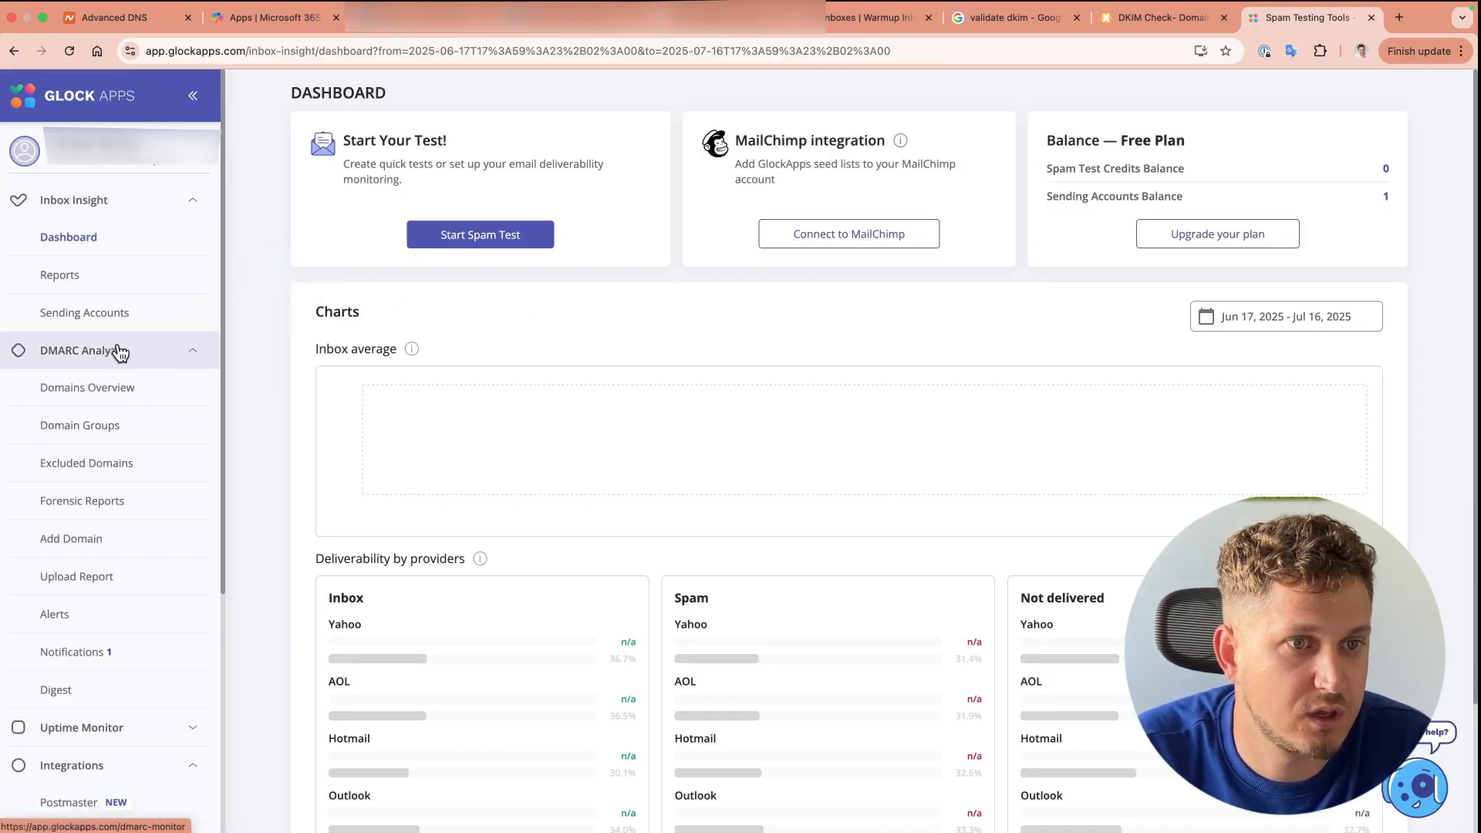
pyautogui.click(108, 389)
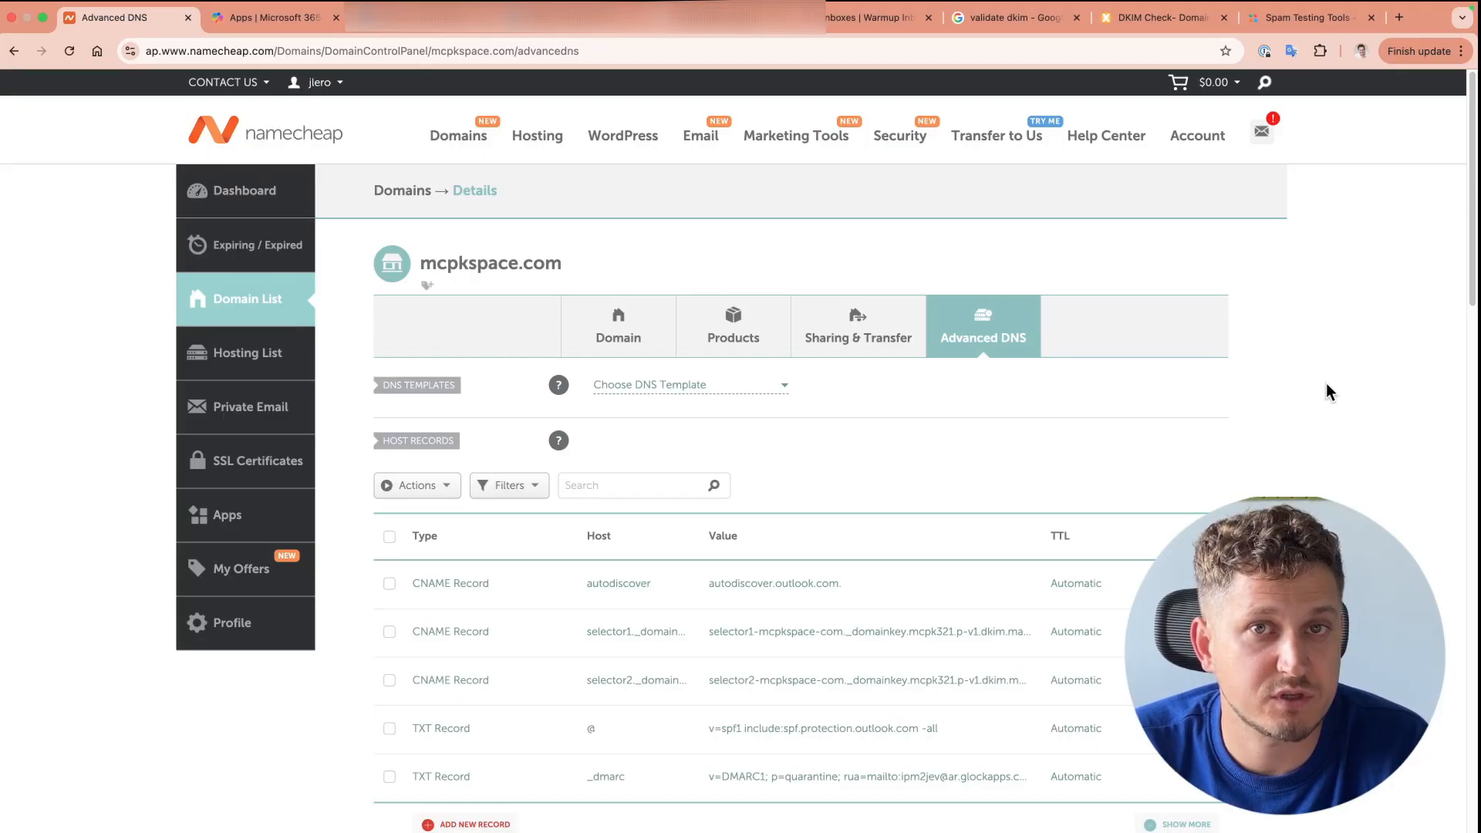
pyautogui.scroll(-3, 1257, 436)
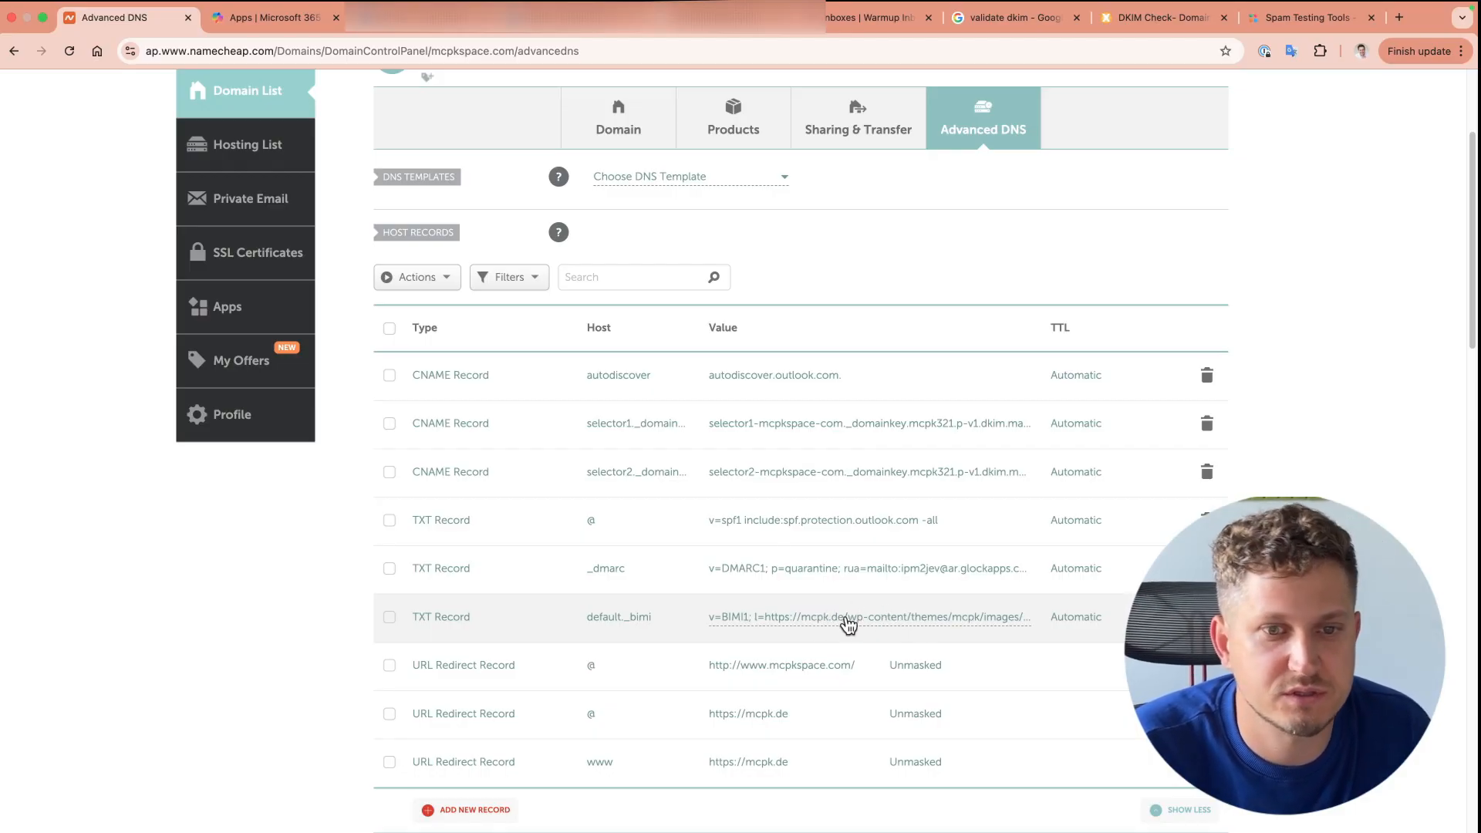
pyautogui.scroll(-1, 766, 624)
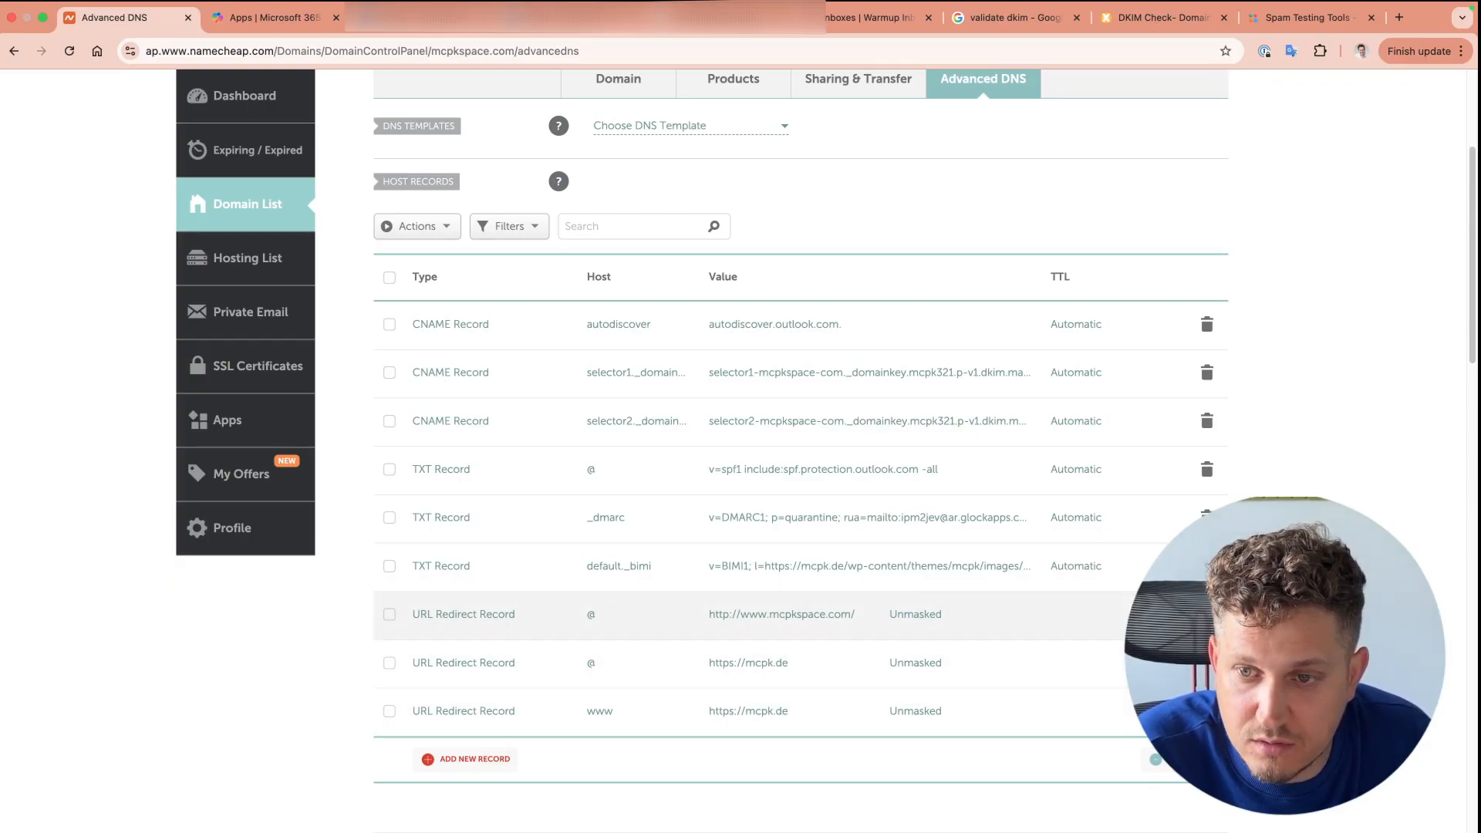
pyautogui.click(1159, 684)
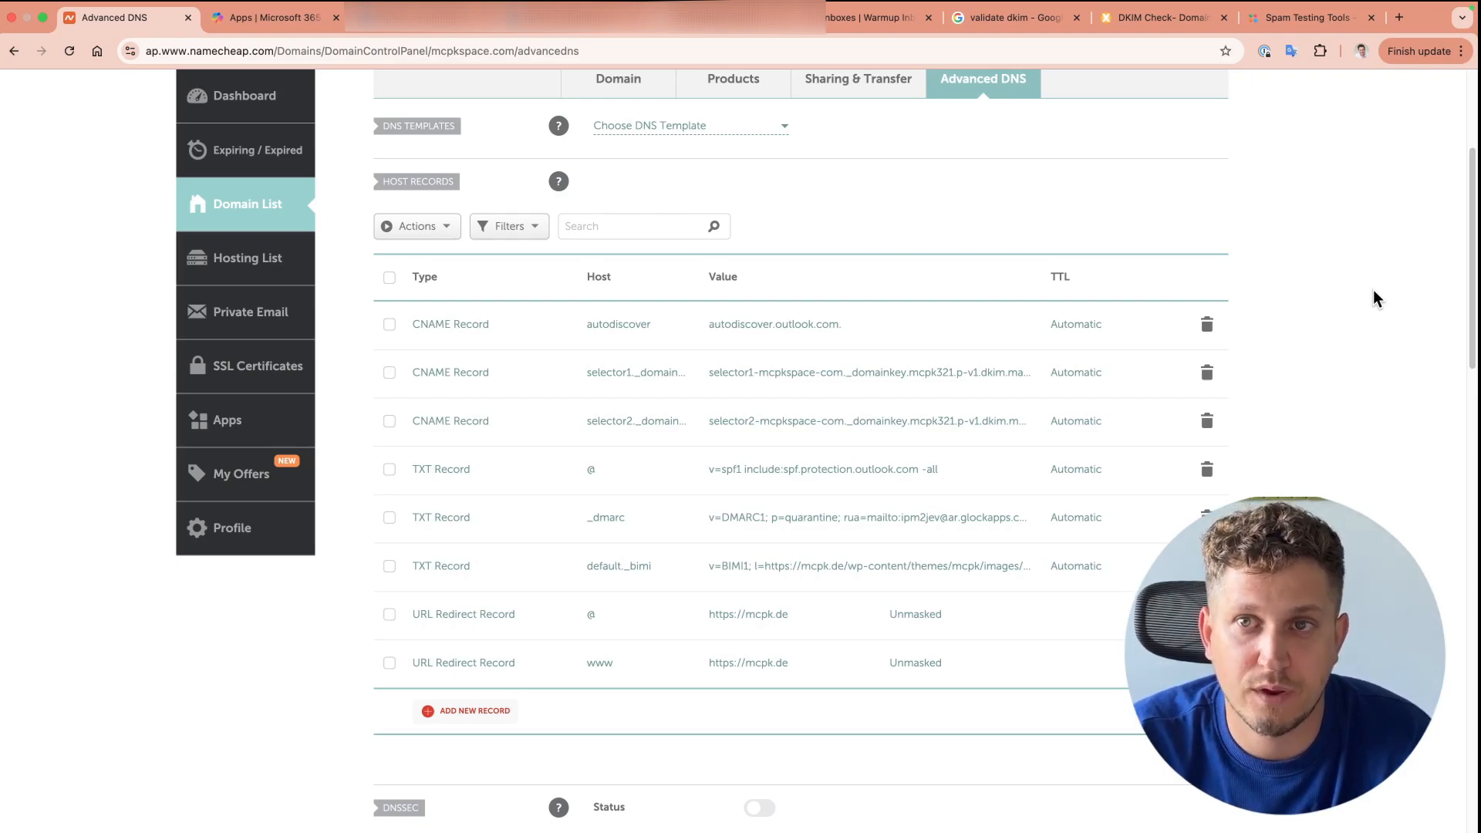
# Step: Glance at MXToolbox's empty DKIM Record Lookup page, then return to the Warmup Inbox health check
pyautogui.click(1159, 16)
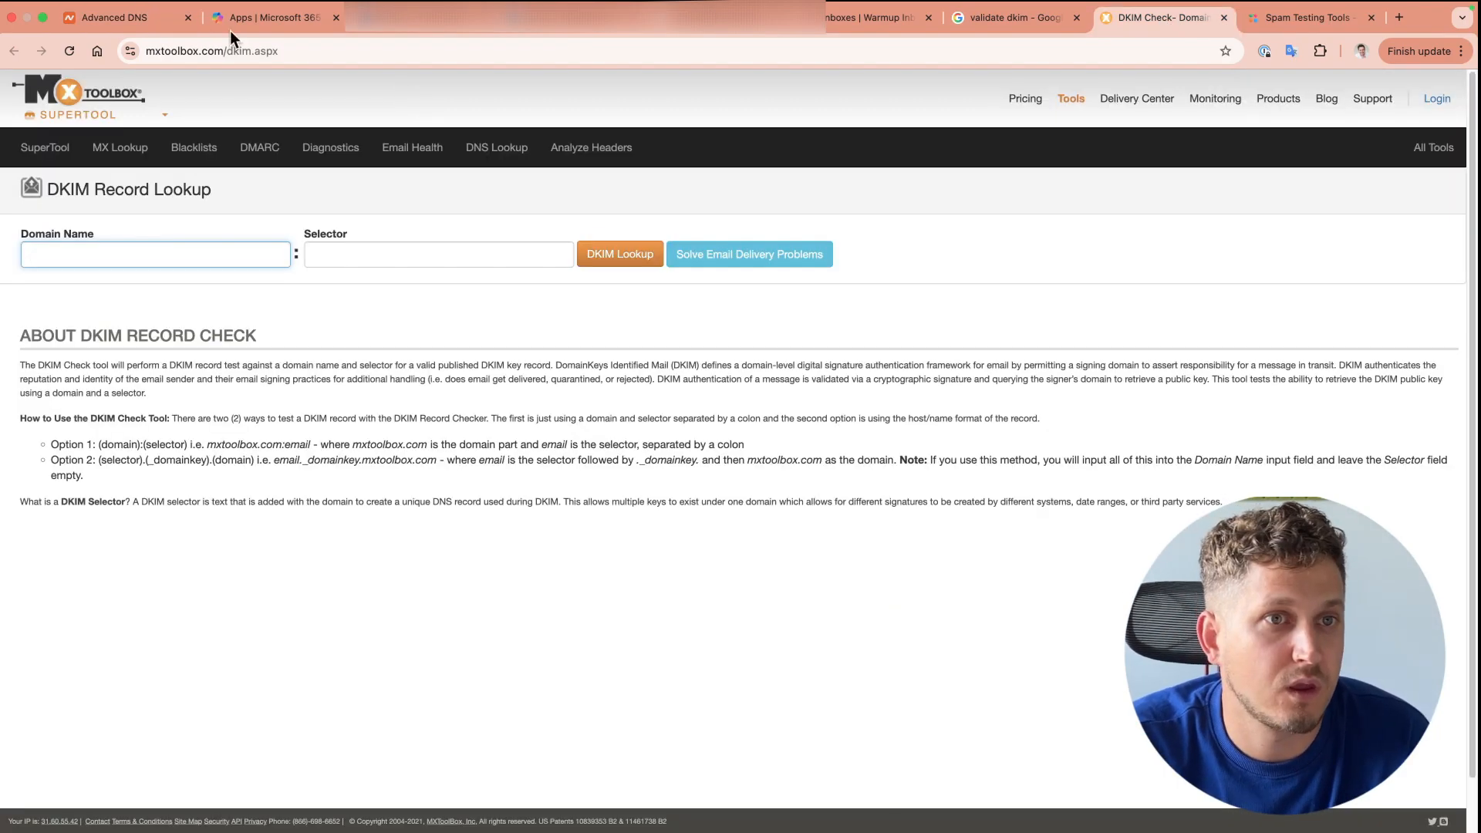
pyautogui.doubleClick(235, 53)
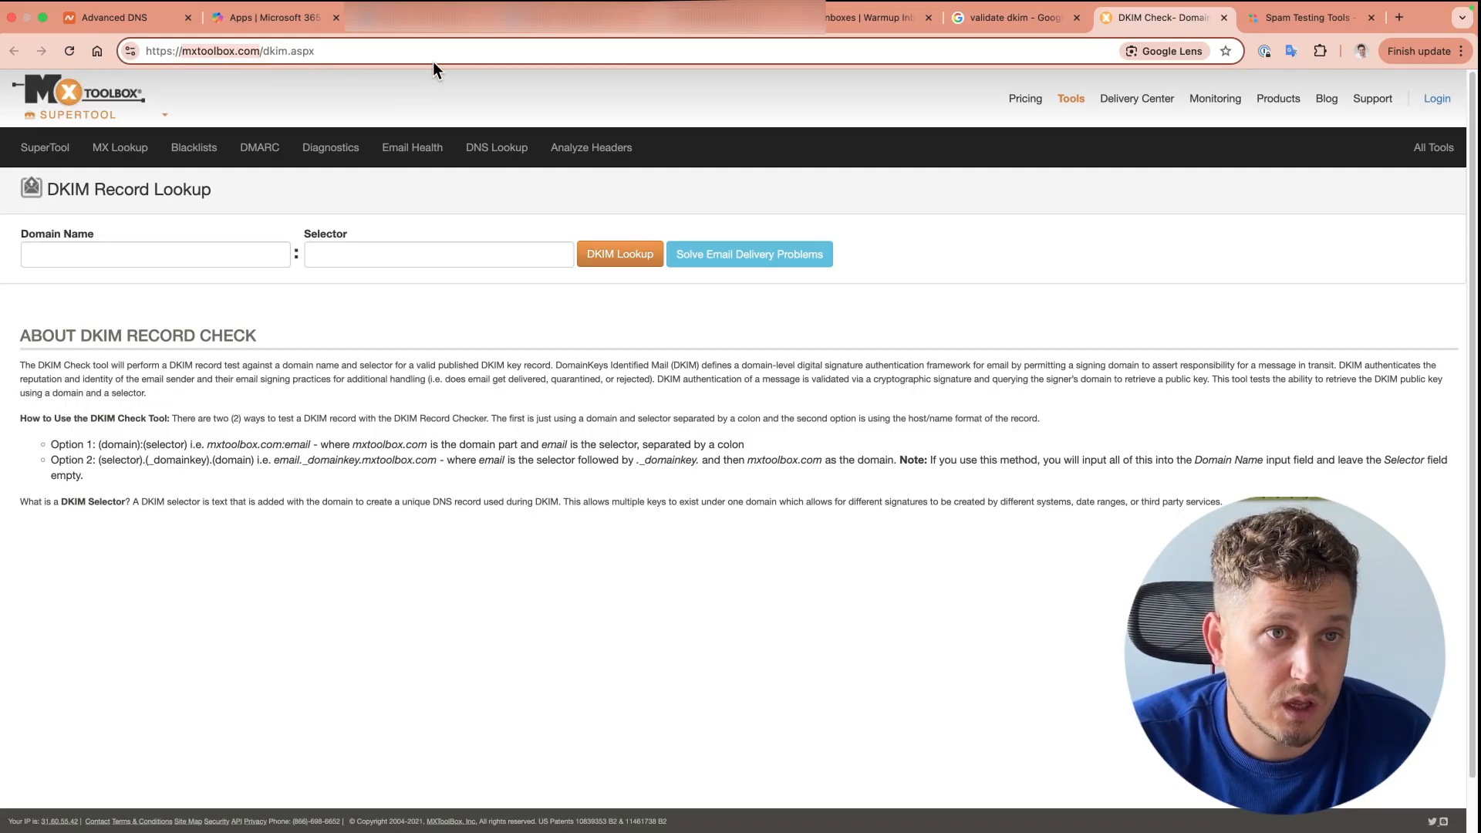
pyautogui.click(855, 21)
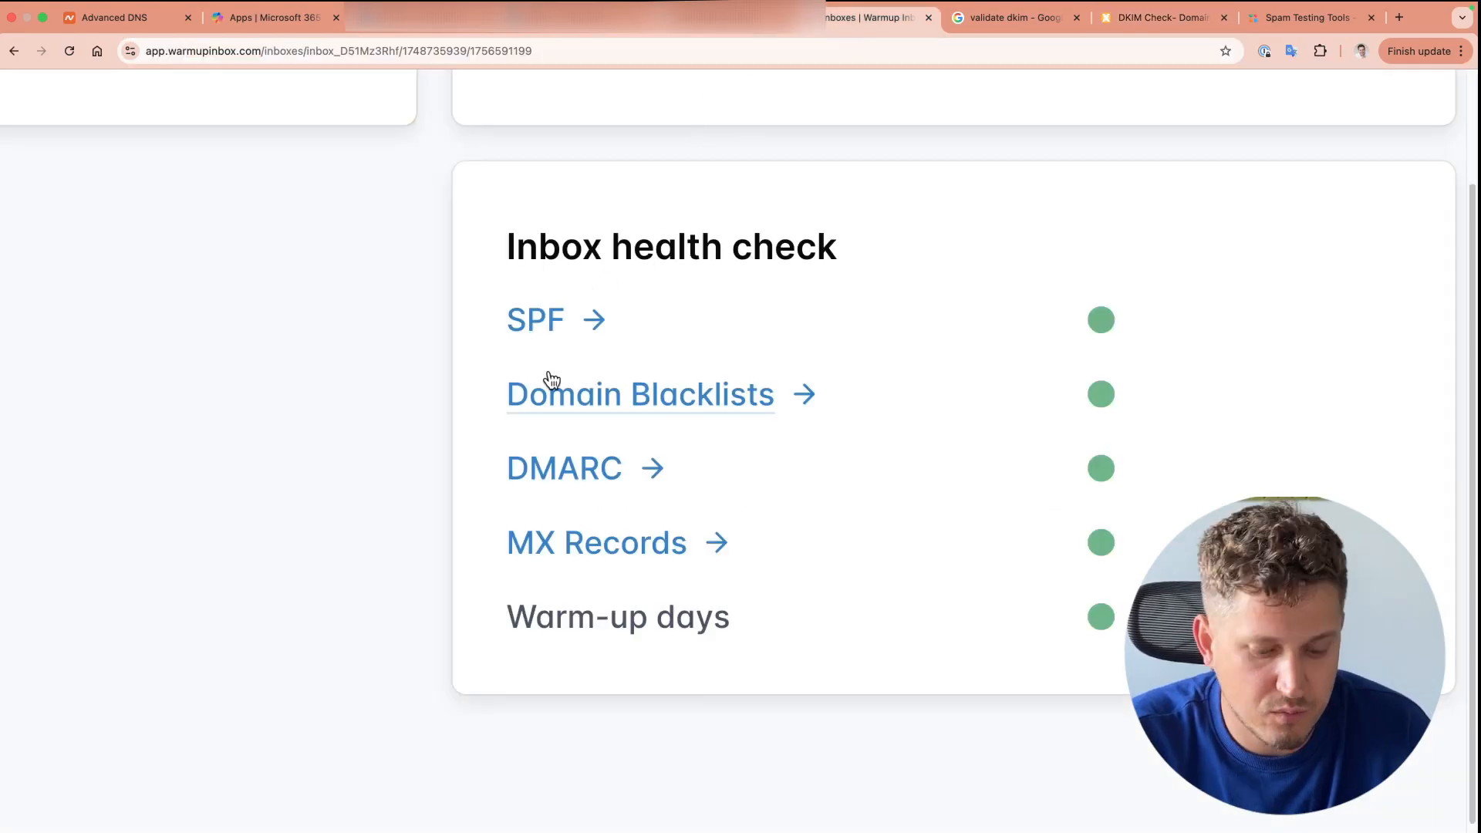
# Step: Go back from the health check to the inbox overview showing reputation score 66
pyautogui.scroll(-5, 550, 380)
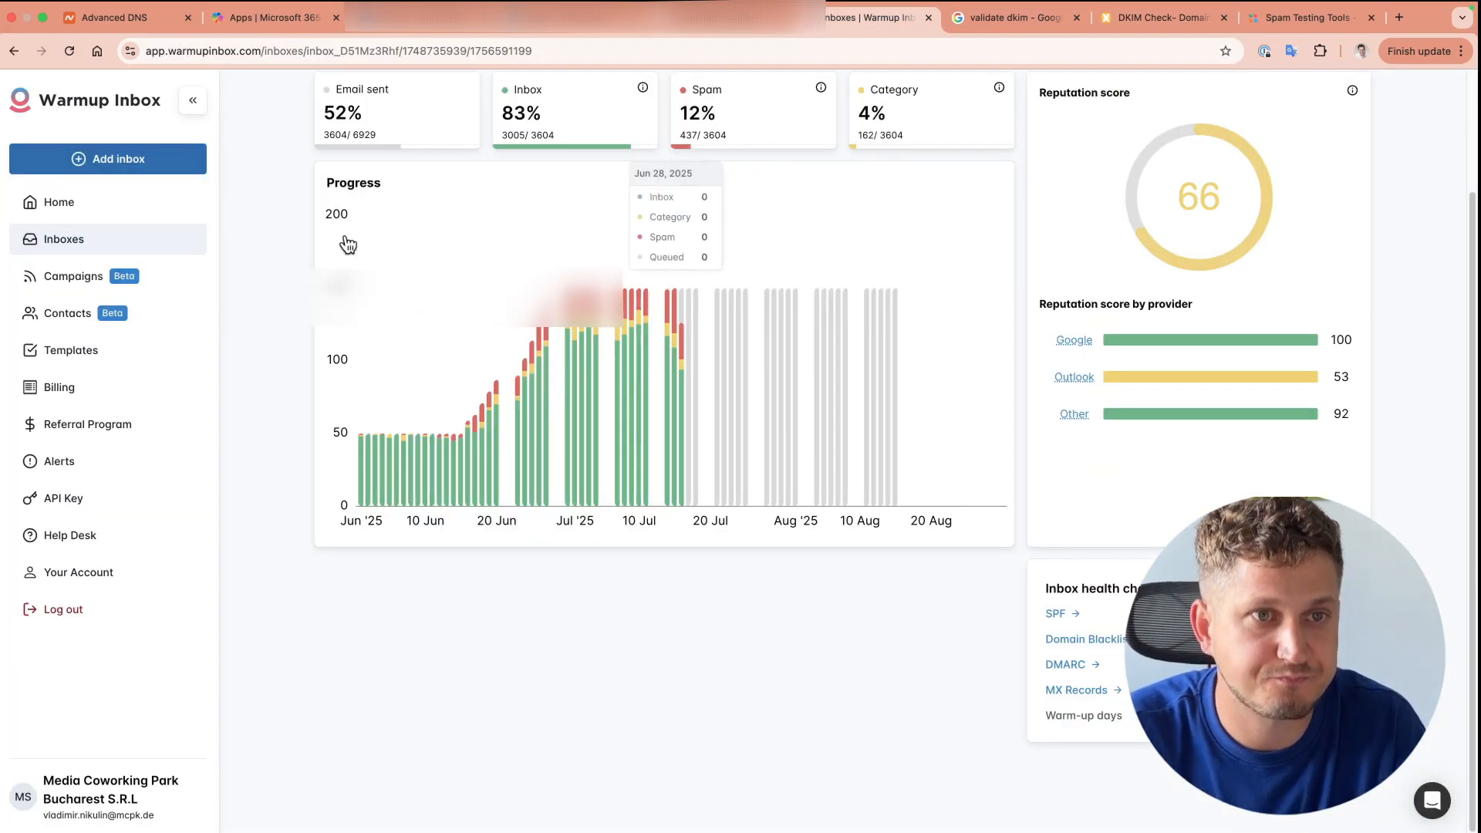
pyautogui.click(83, 109)
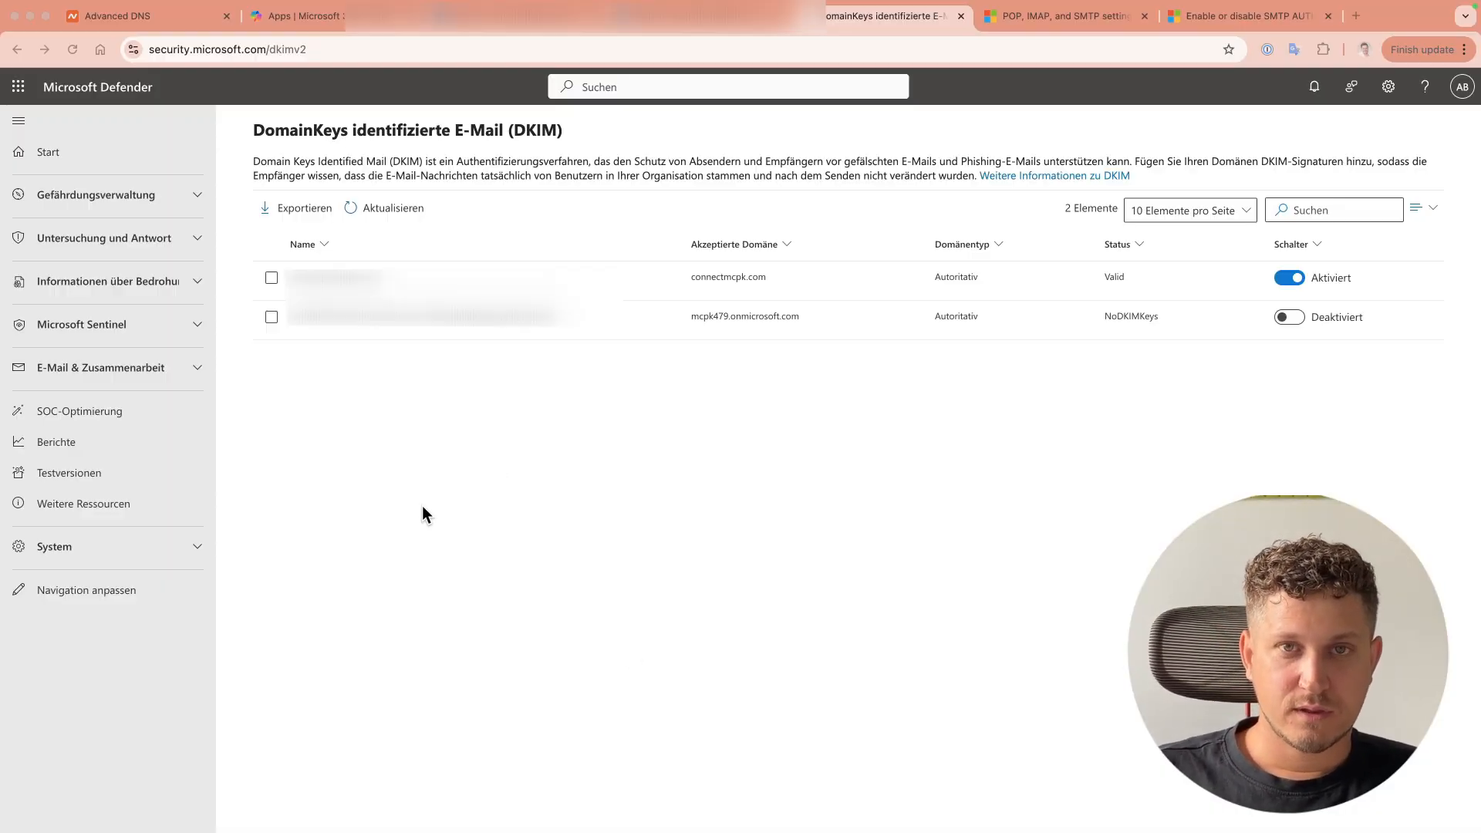
# Step: Scroll through mcpkspace.com's Advanced DNS host records and custom MX mail settings
pyautogui.click(149, 21)
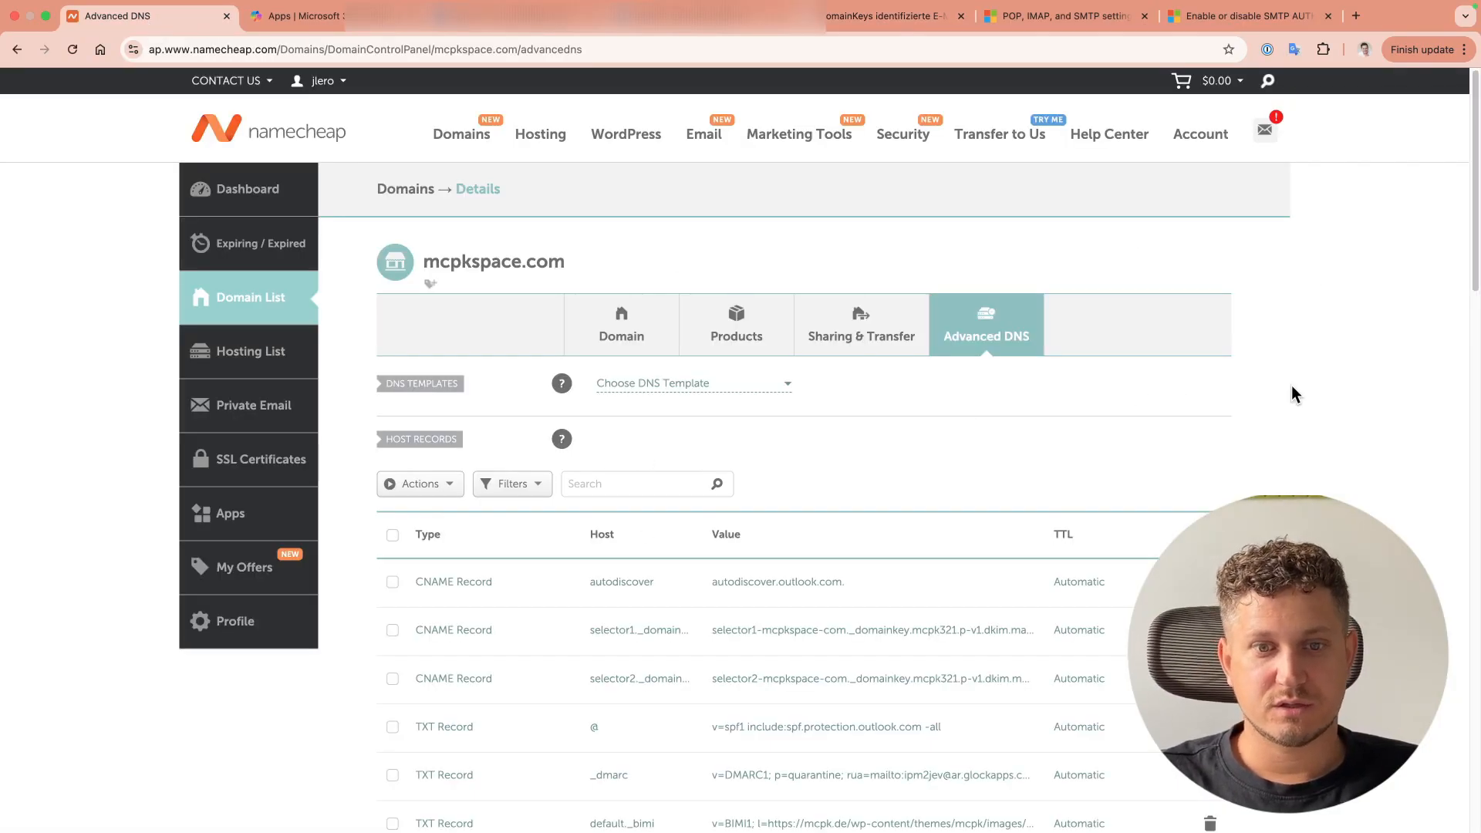
pyautogui.scroll(-3, 1277, 395)
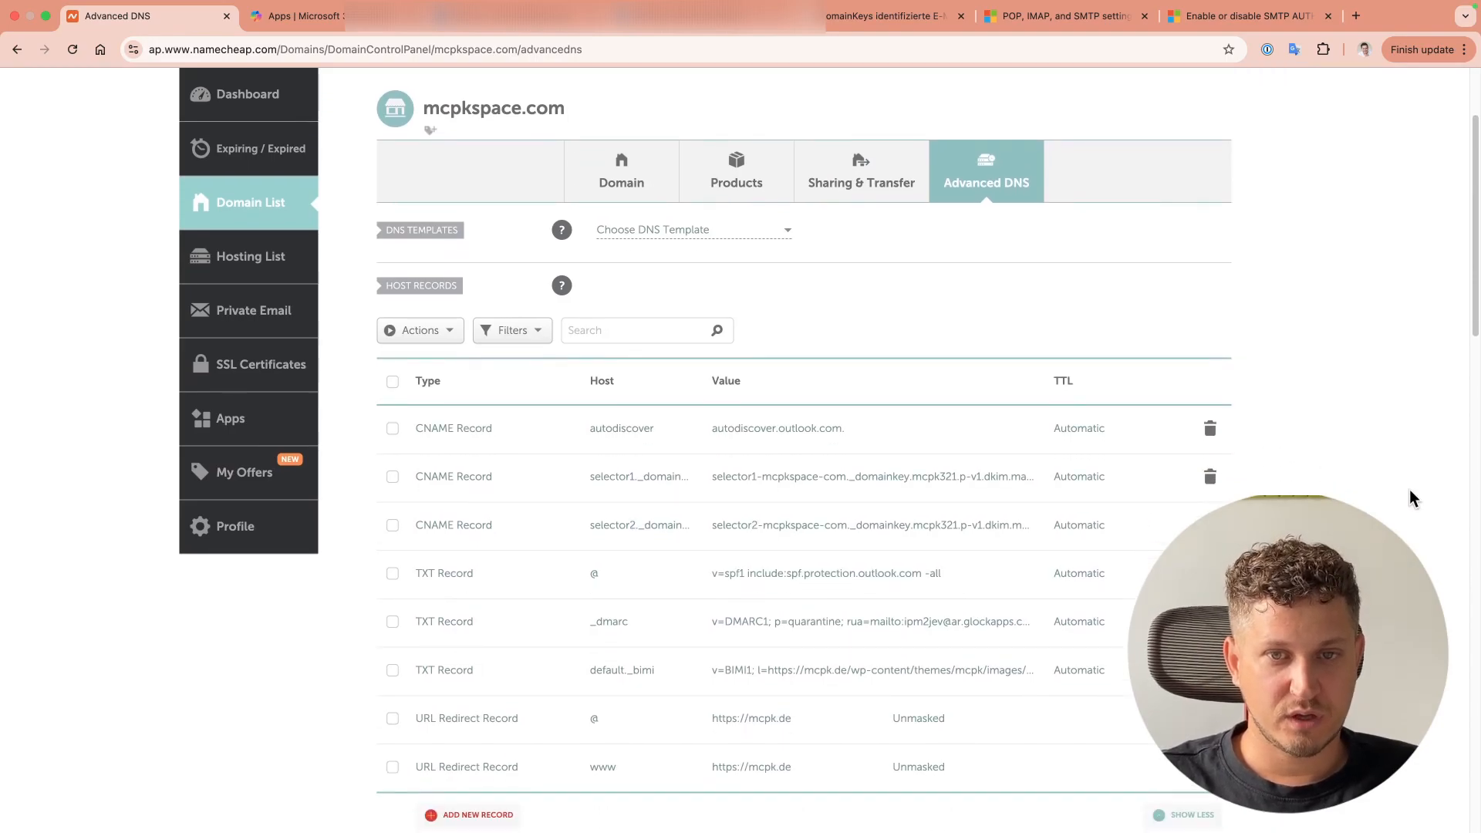
pyautogui.scroll(-10, 1412, 503)
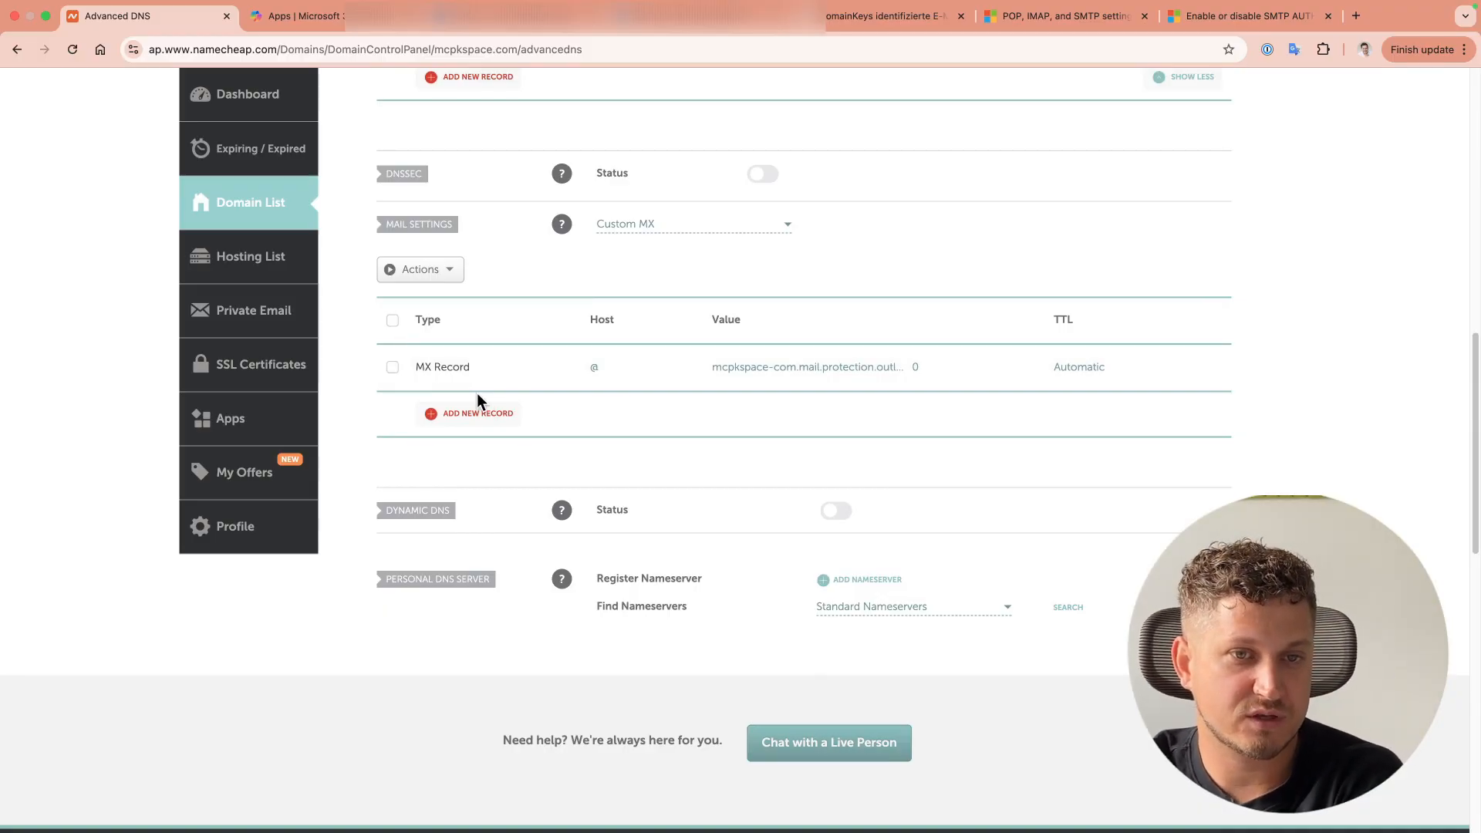
pyautogui.scroll(8, 568, 391)
pyautogui.scroll(1, 568, 391)
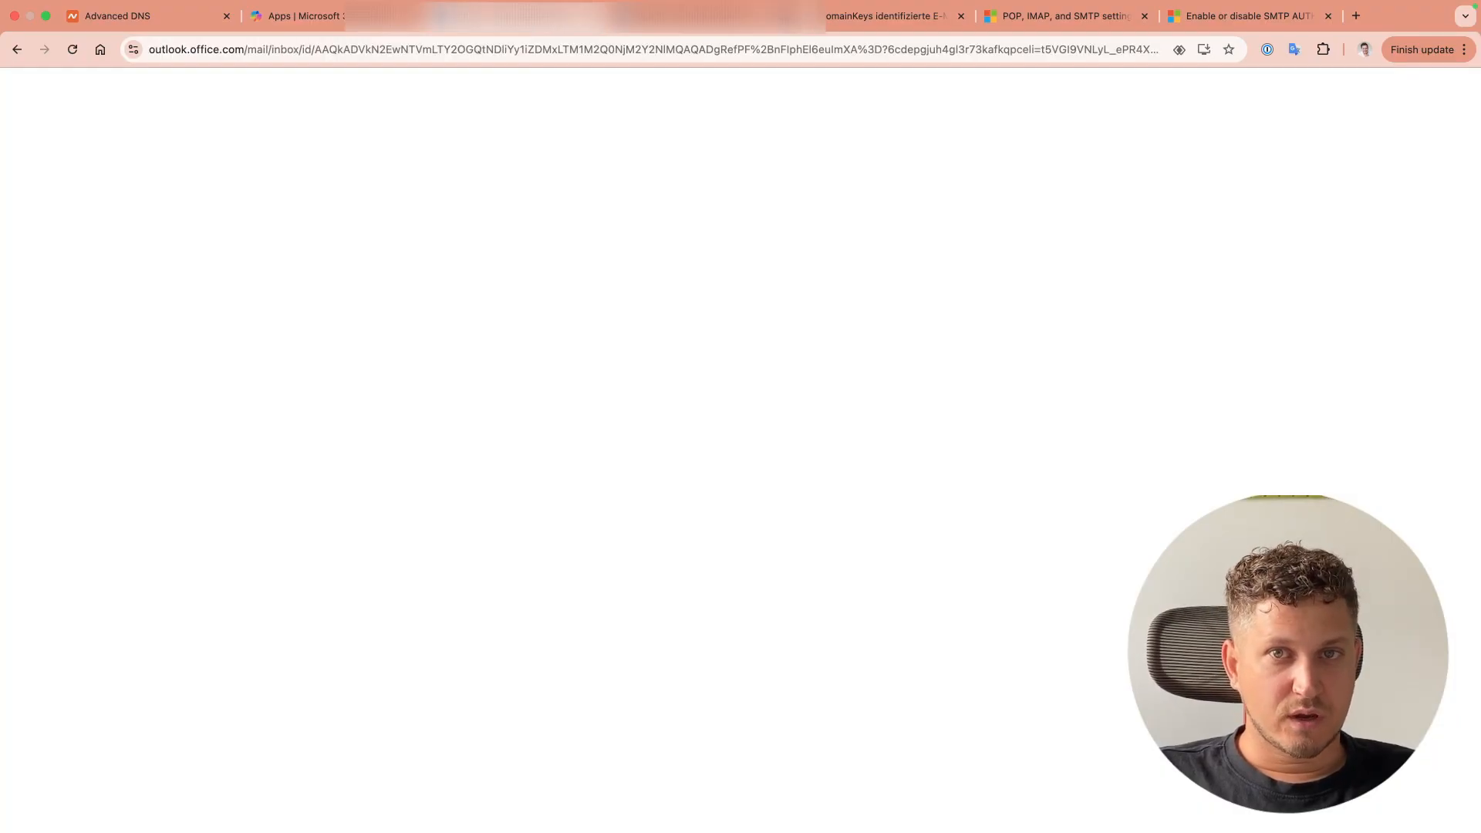
# Step: Return to the Defender DKIM page showing connectmcpk.com signing as Valid and enabled
pyautogui.click(890, 11)
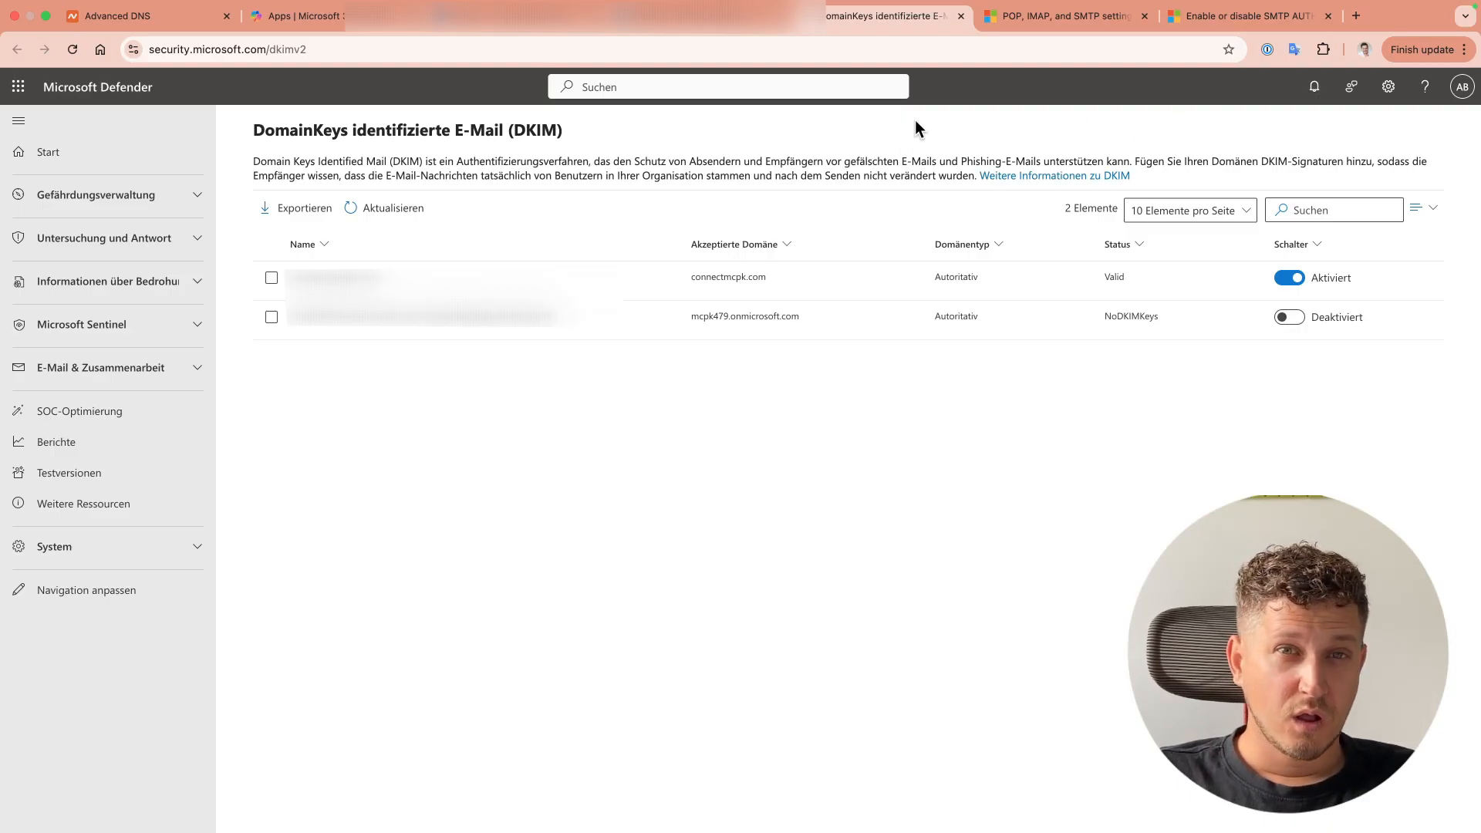
# Step: In the SMTP AUTH article, highlight the heading on enabling it for multiple mailboxes via PowerShell
pyautogui.click(1262, 19)
pyautogui.scroll(4, 818, 567)
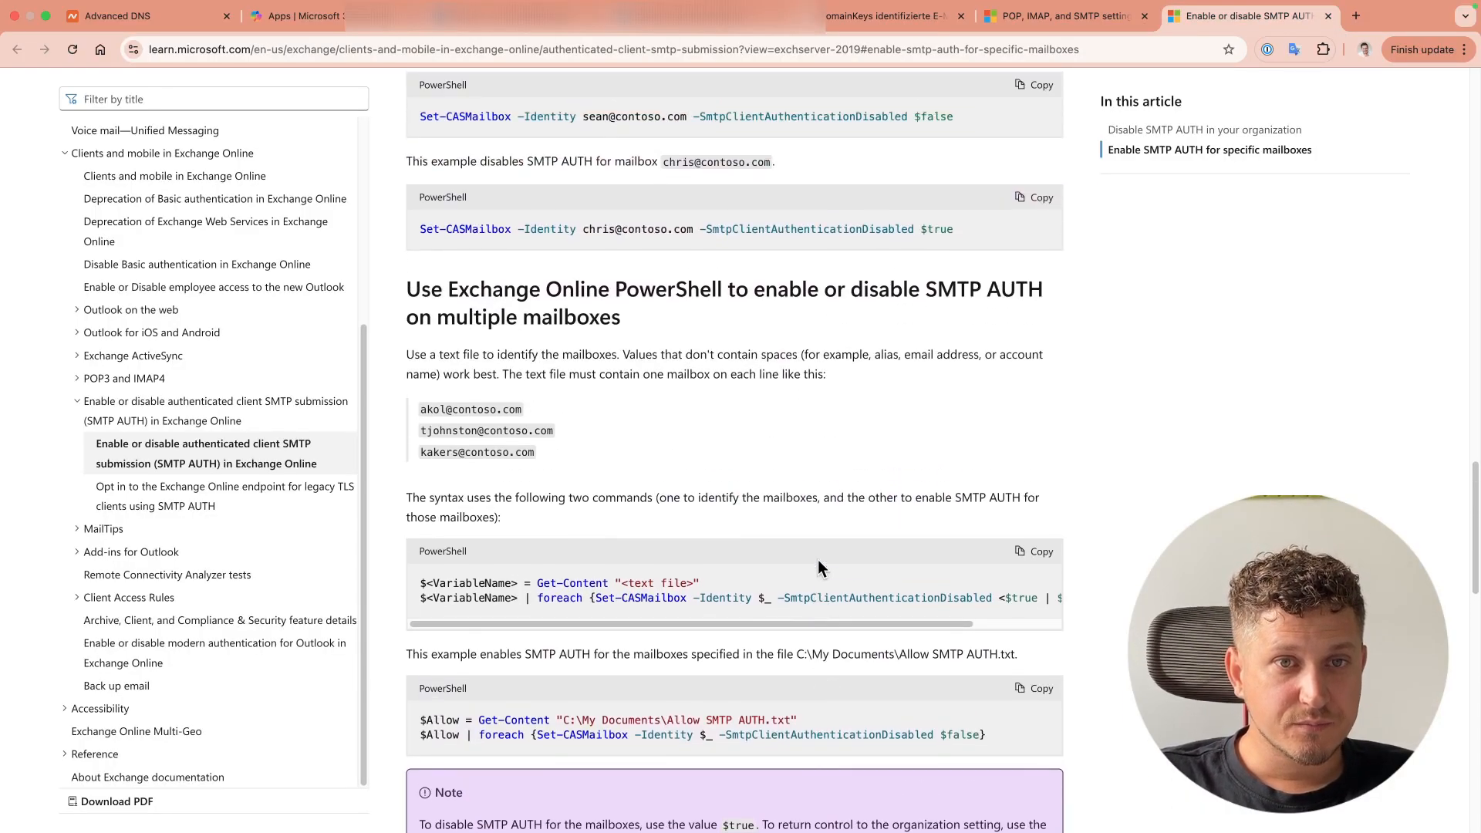
pyautogui.scroll(1, 800, 414)
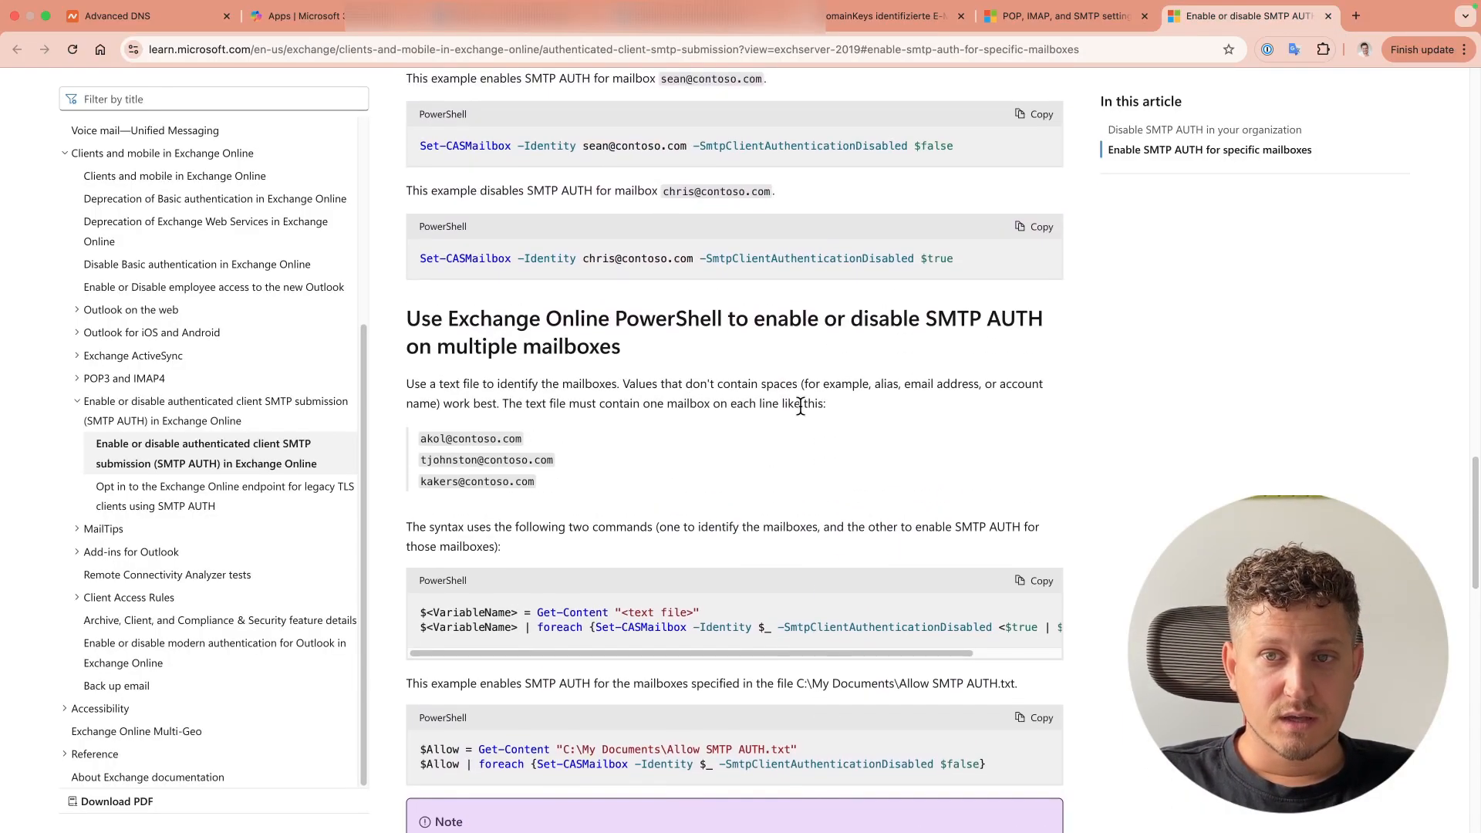
pyautogui.moveTo(926, 318); pyautogui.dragTo(960, 352)
pyautogui.moveTo(621, 349); pyautogui.dragTo(405, 321)
pyautogui.click(738, 351)
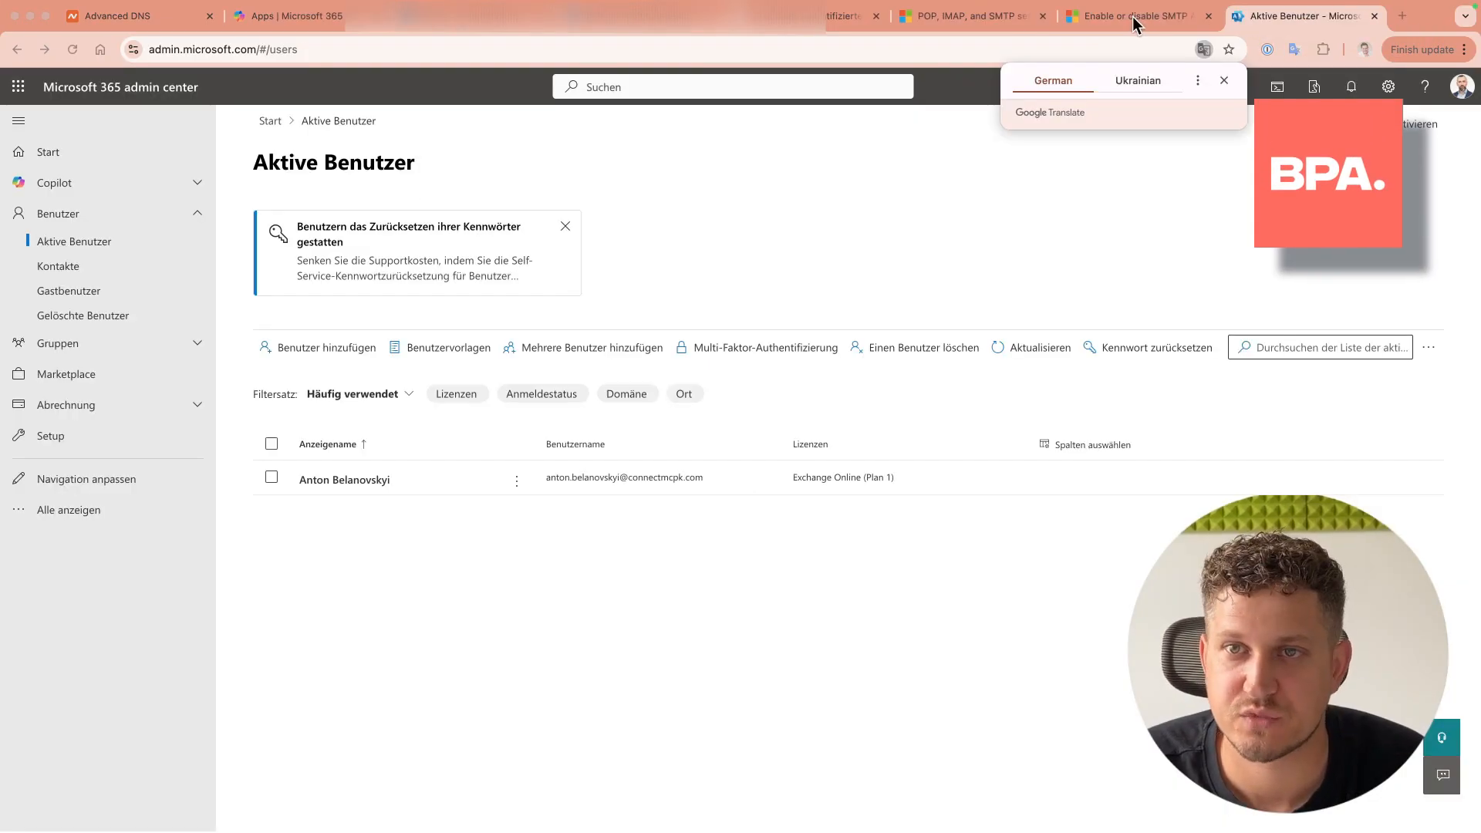
# Step: Following the article's admin center steps, tick Authentifiziertes SMTP in the user's email apps and save
pyautogui.click(1133, 17)
pyautogui.click(791, 474)
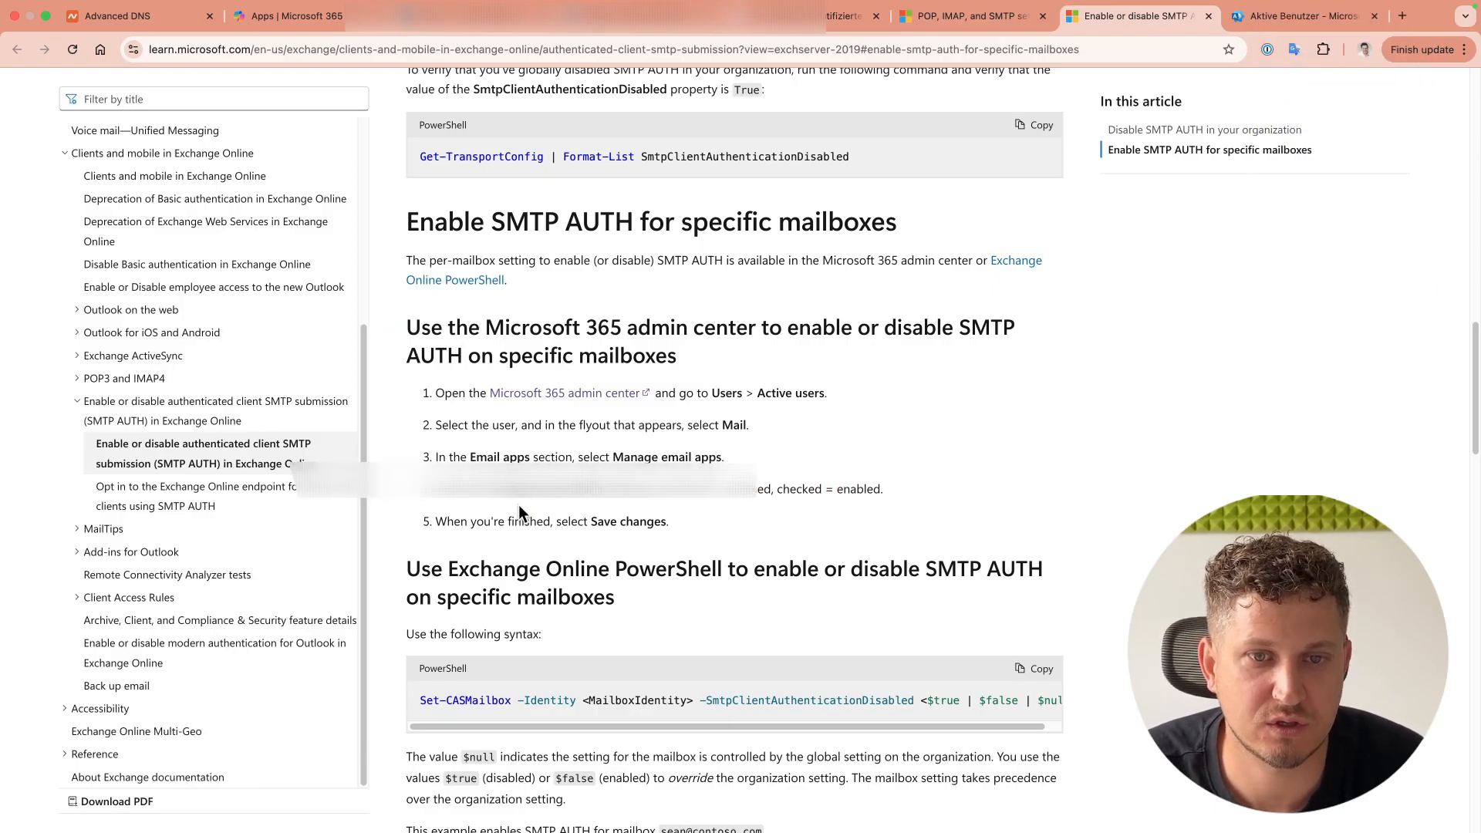
pyautogui.click(1271, 15)
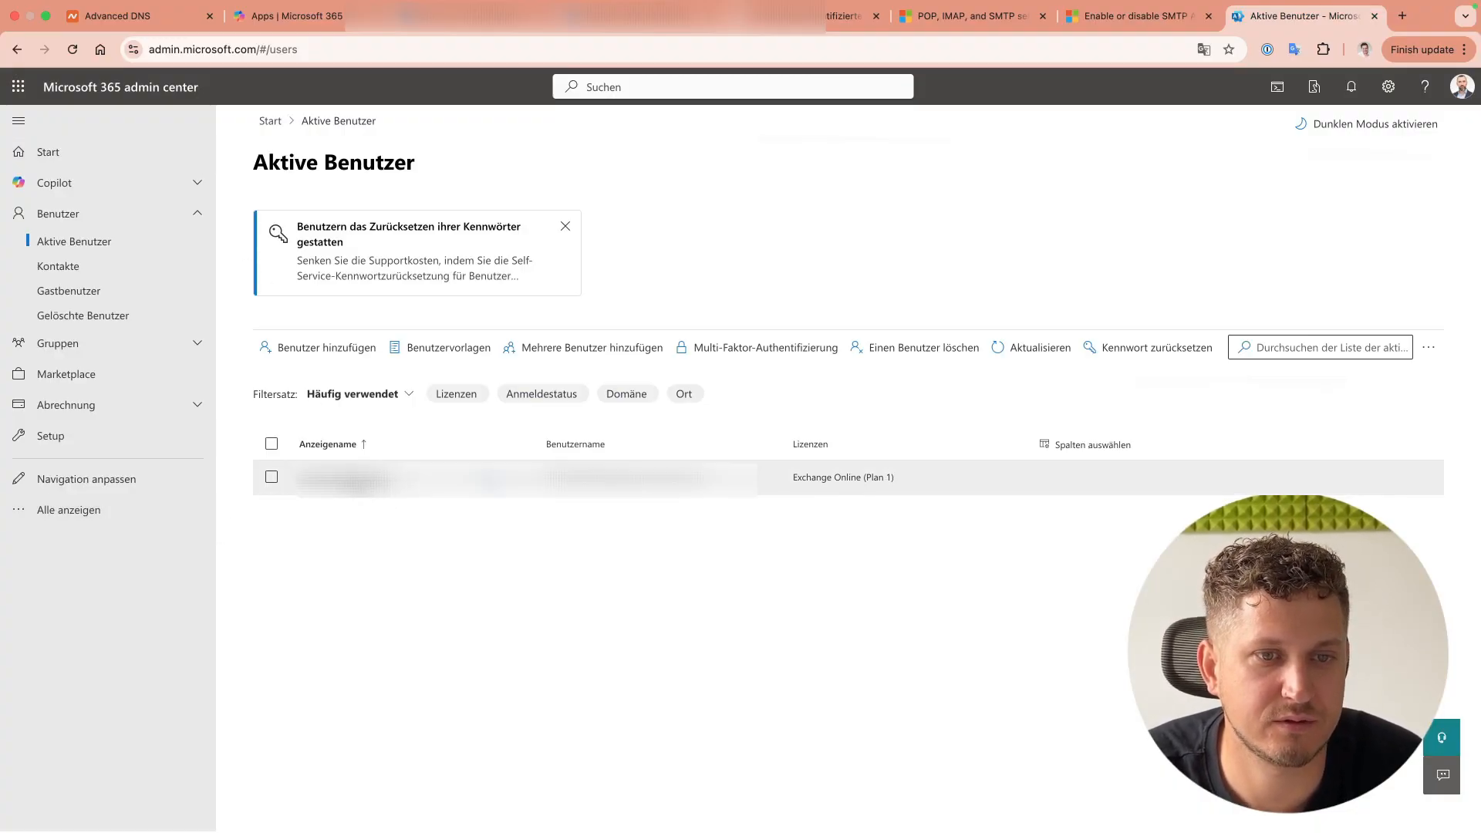
pyautogui.click(347, 478)
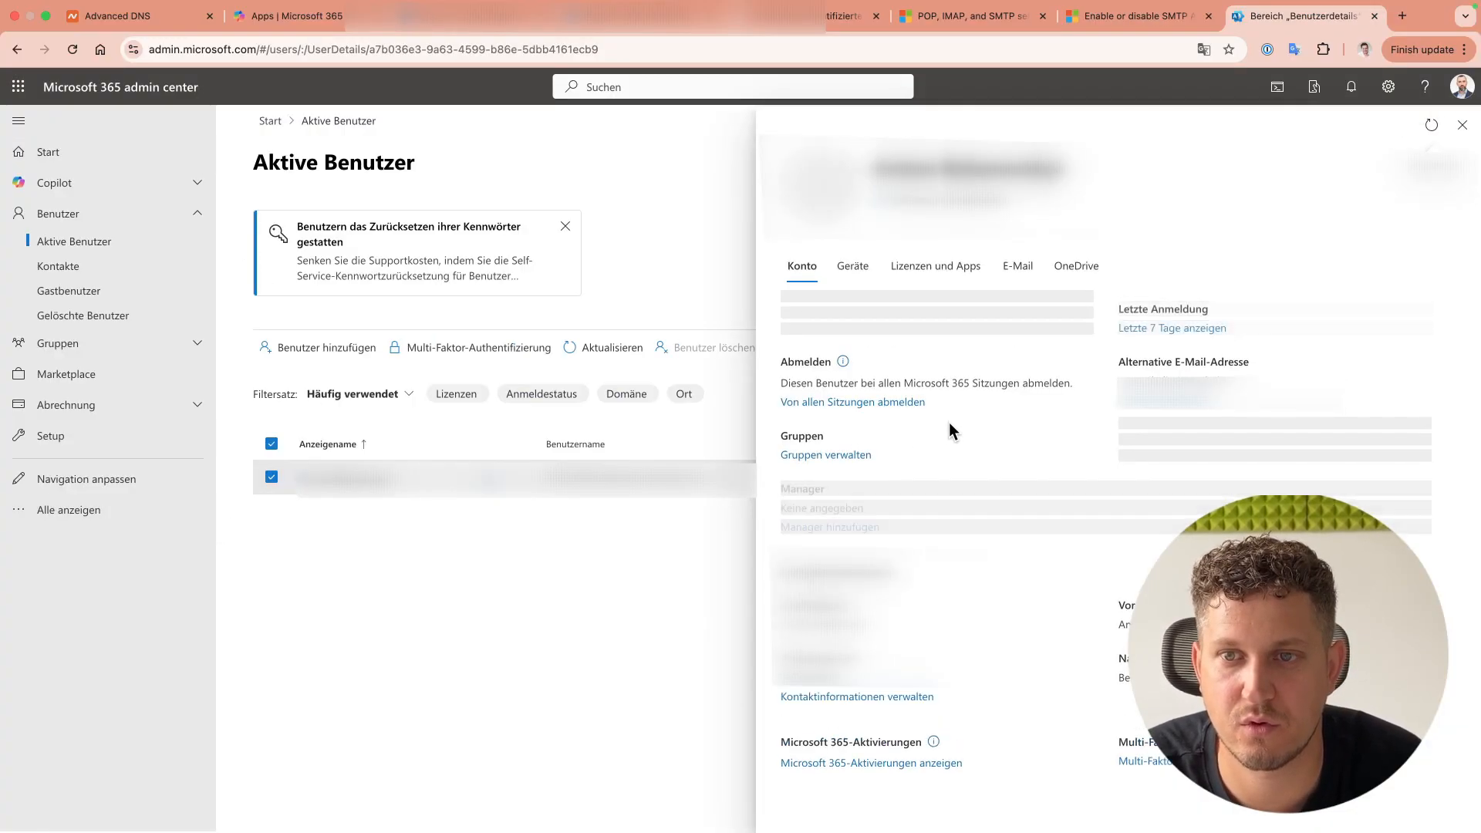
pyautogui.click(1017, 270)
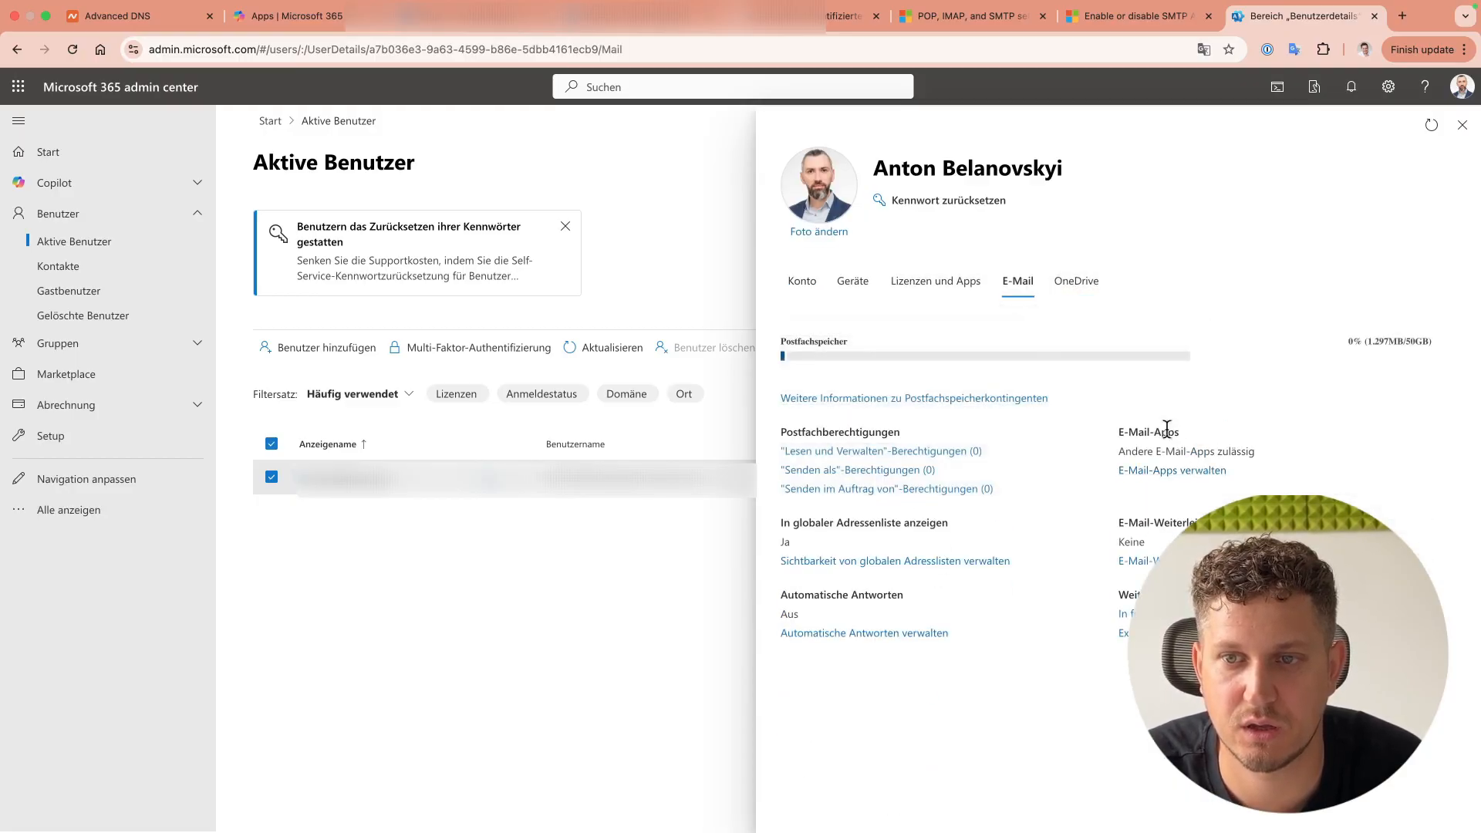
pyautogui.click(1161, 471)
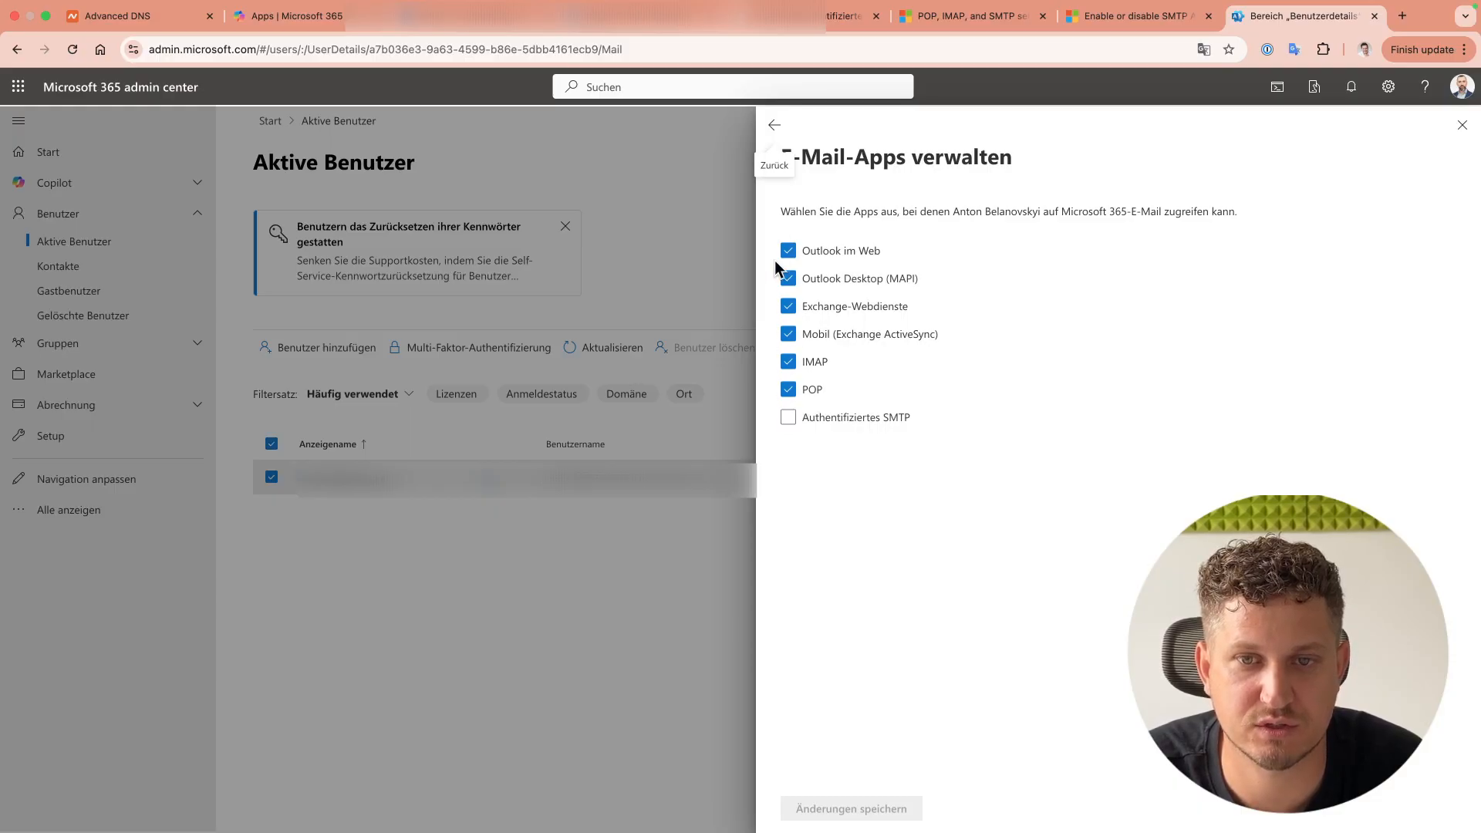
pyautogui.click(788, 417)
pyautogui.click(853, 810)
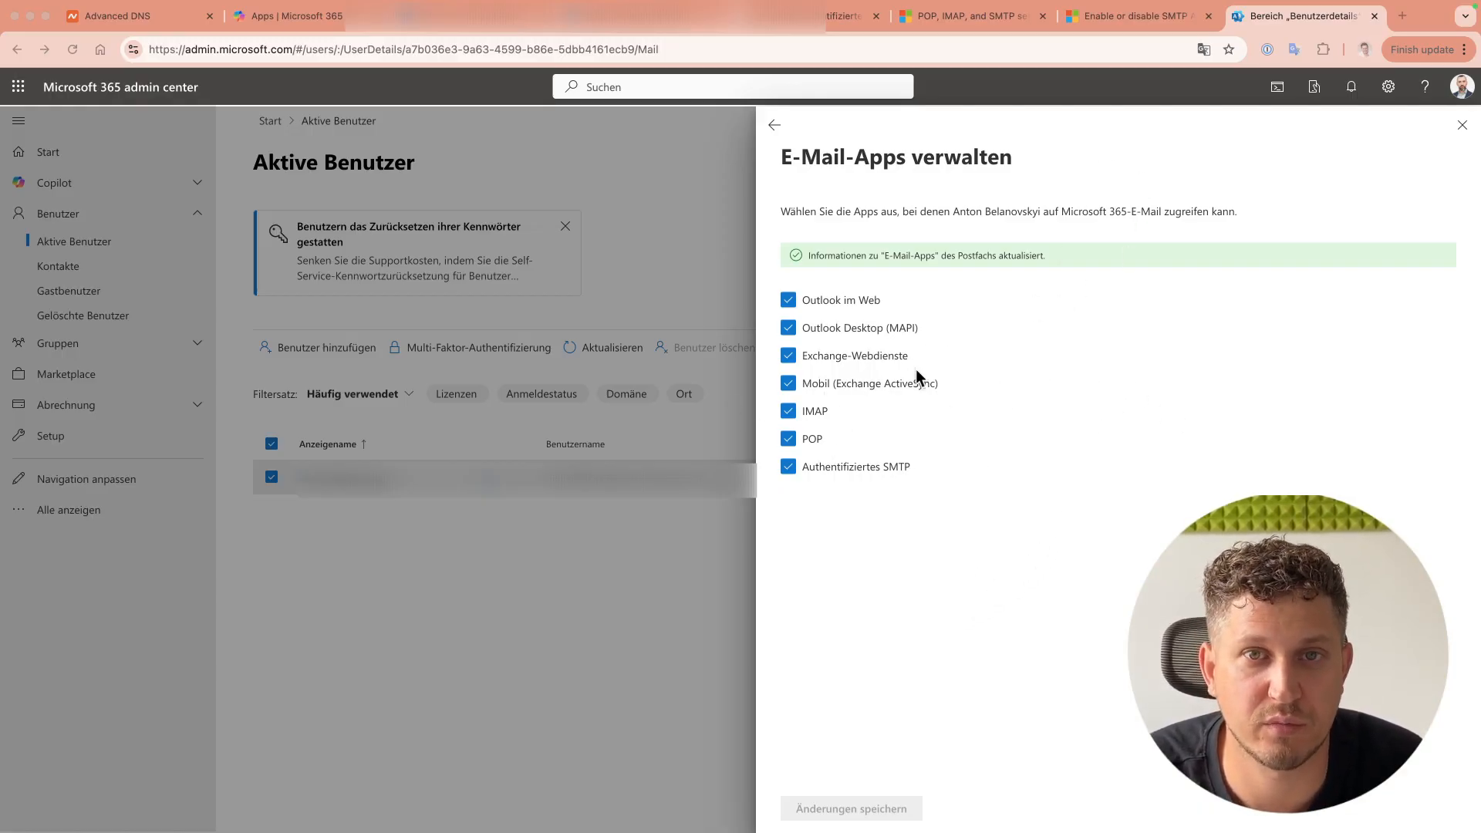
# Step: Load the warmupinbox.com site in a new browser tab
pyautogui.click(1403, 17)
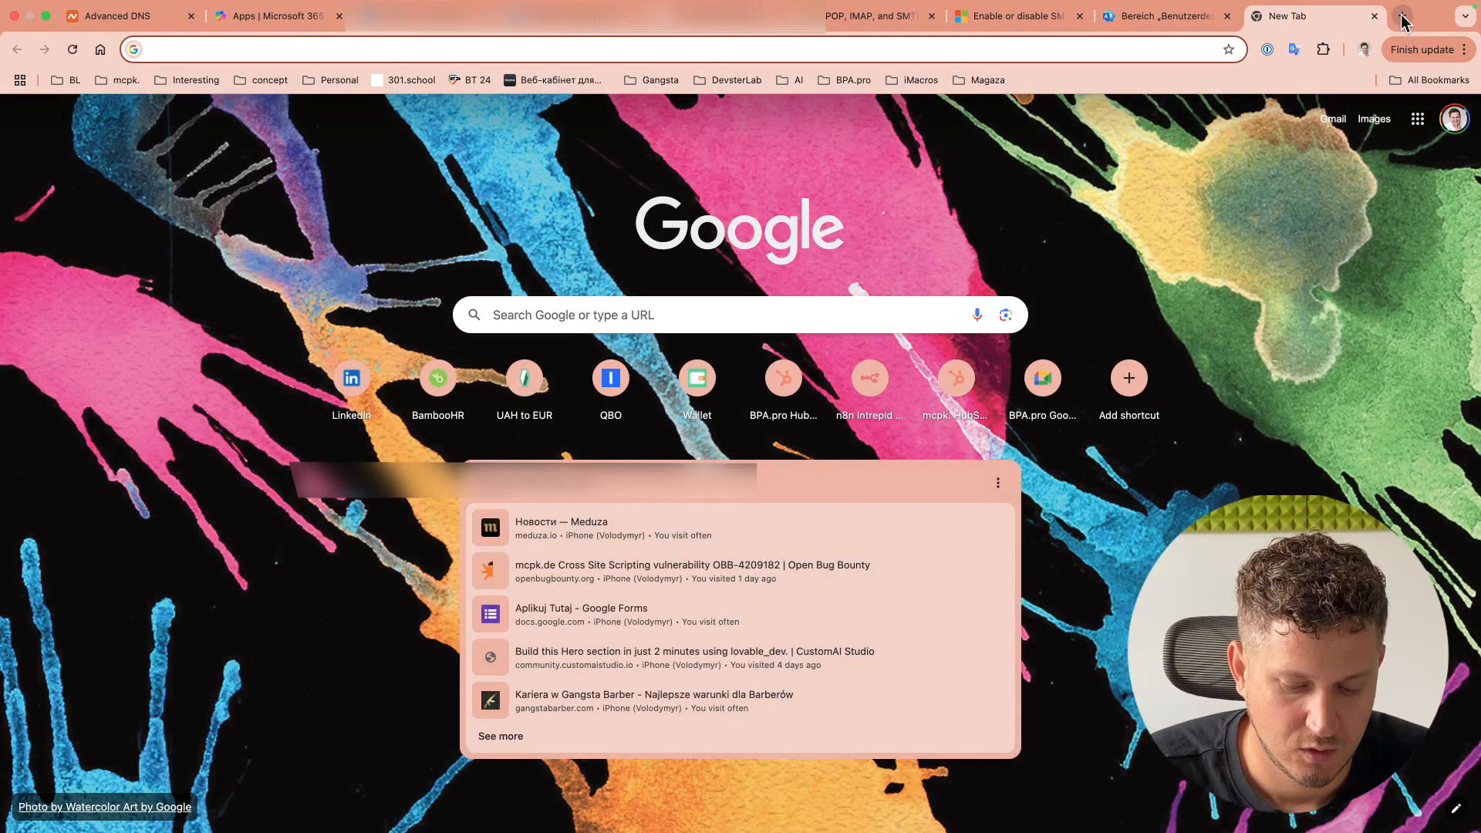
pyautogui.write('wa')
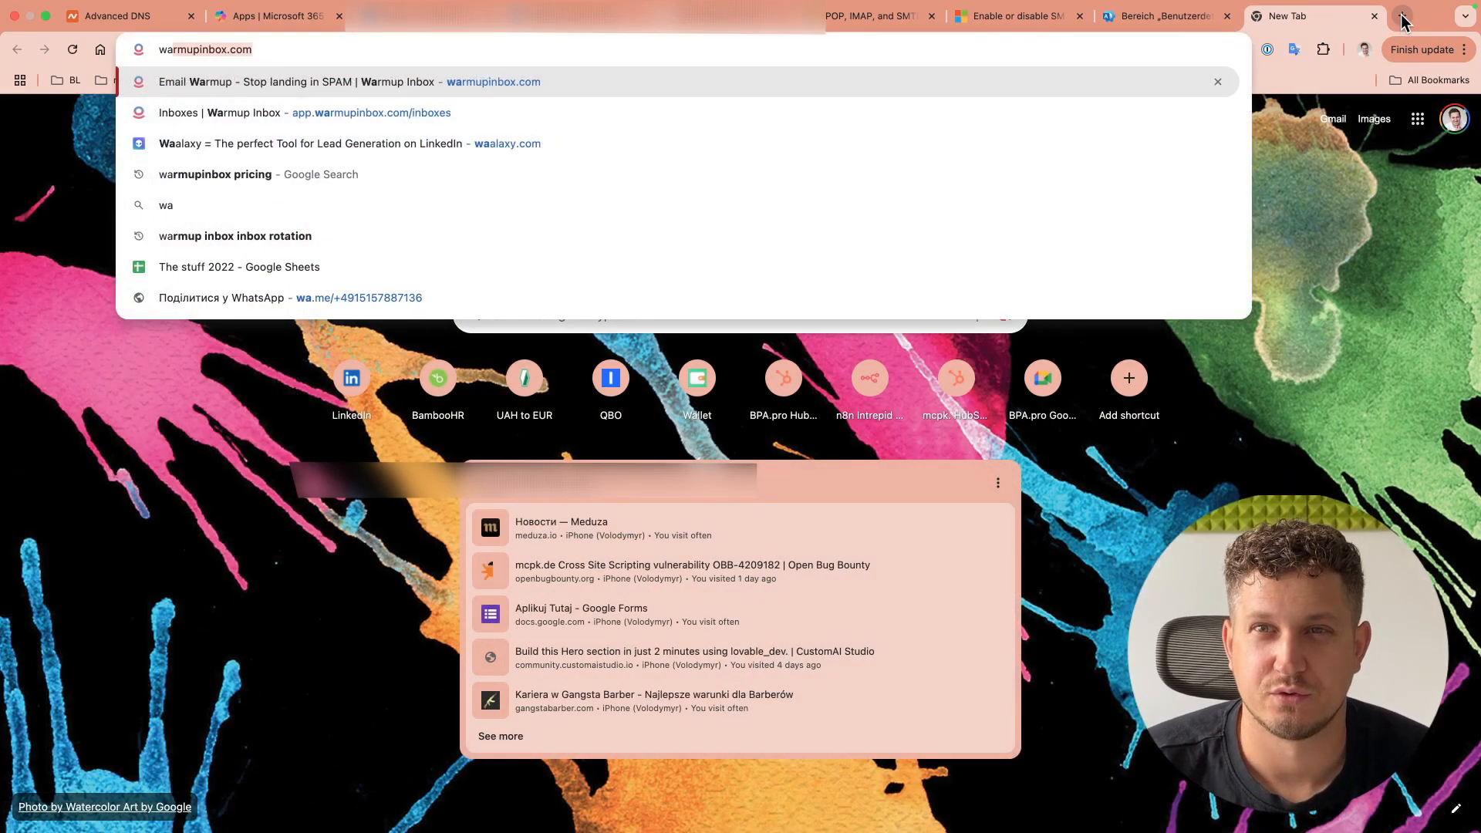
pyautogui.press('Return')
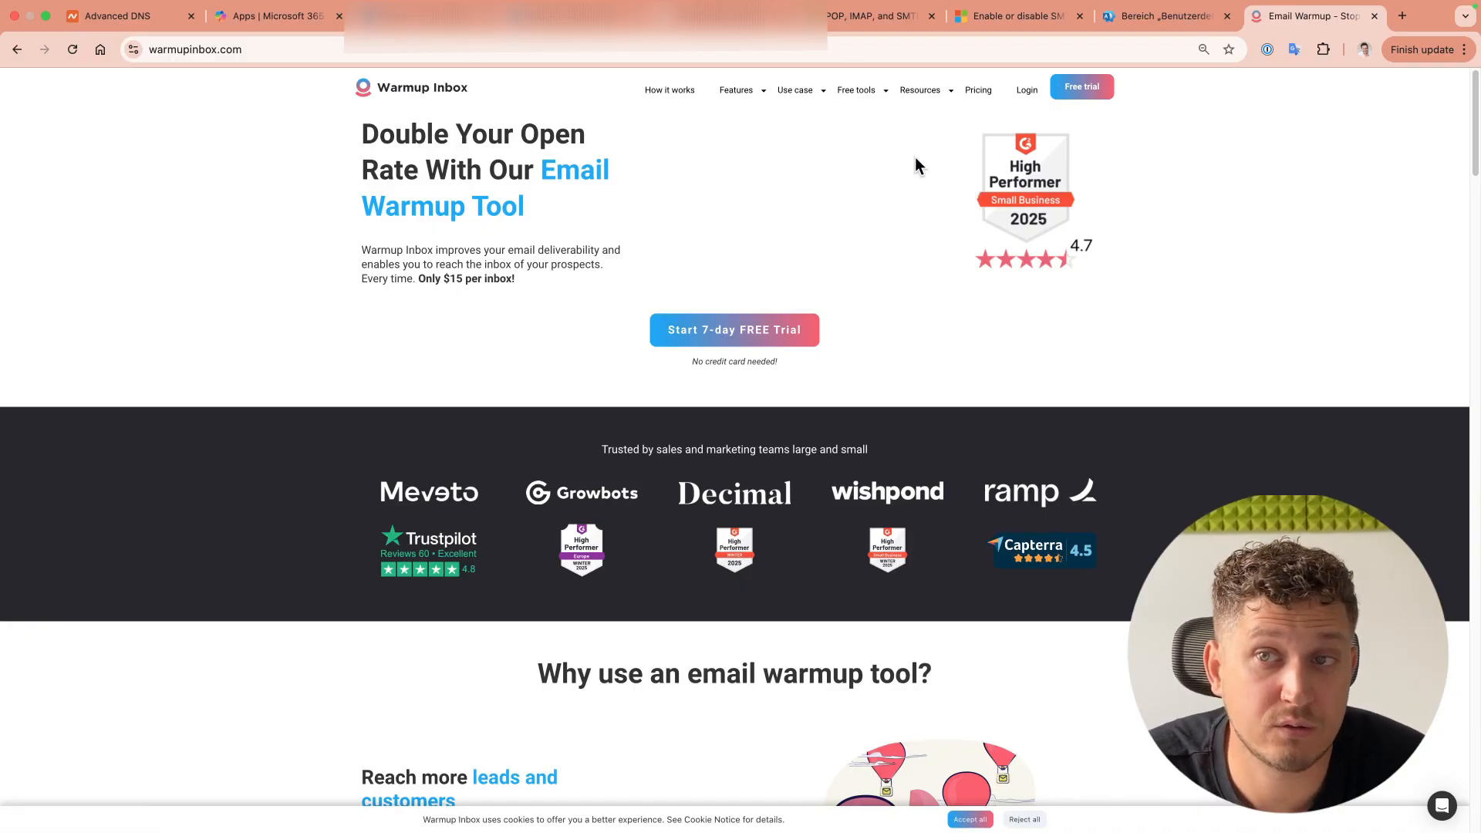
# Step: Sign in to Warmup Inbox, dismiss the password manager popup, and open Billing
pyautogui.click(1023, 93)
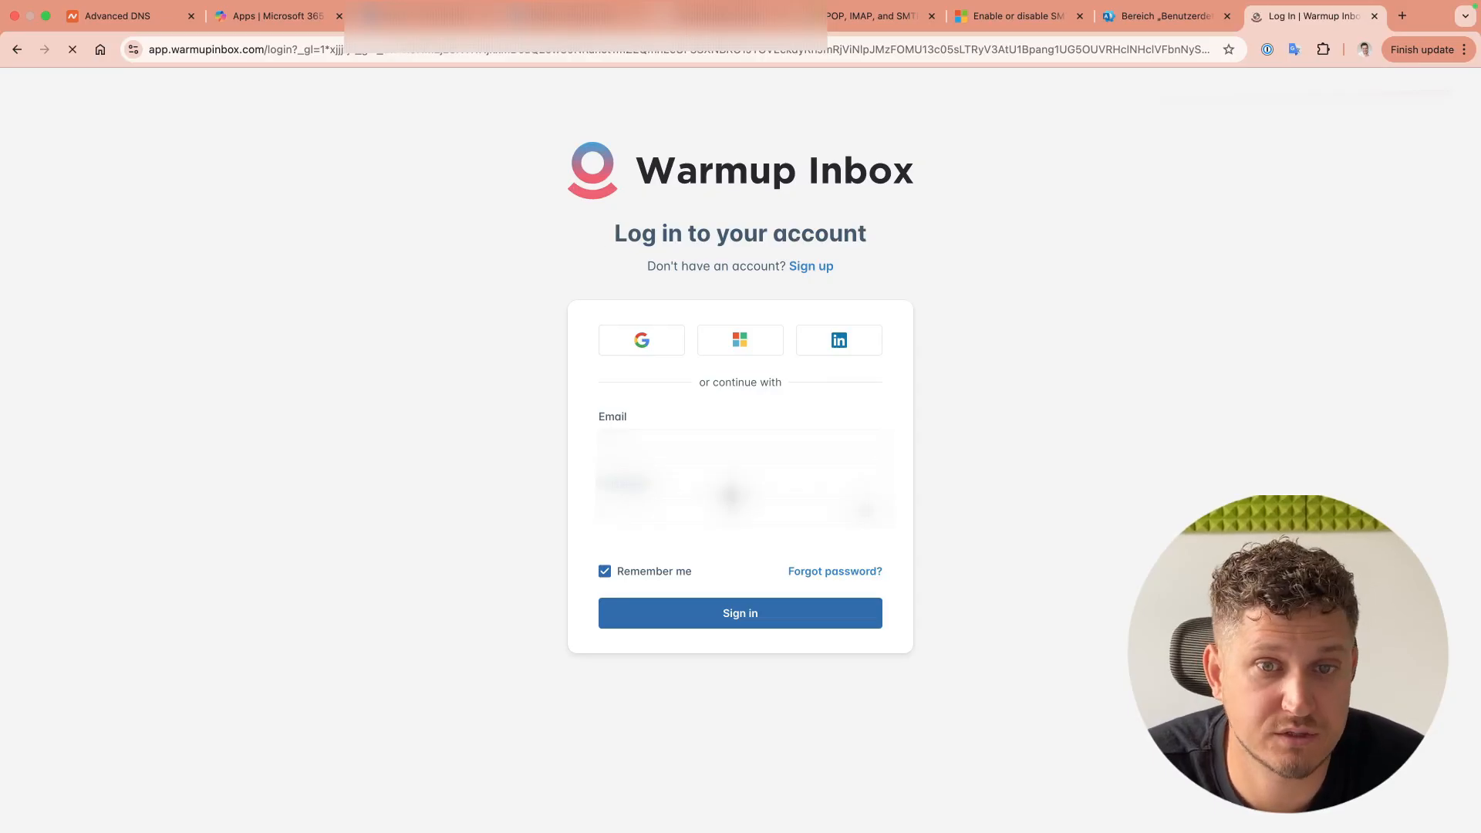
pyautogui.click(677, 447)
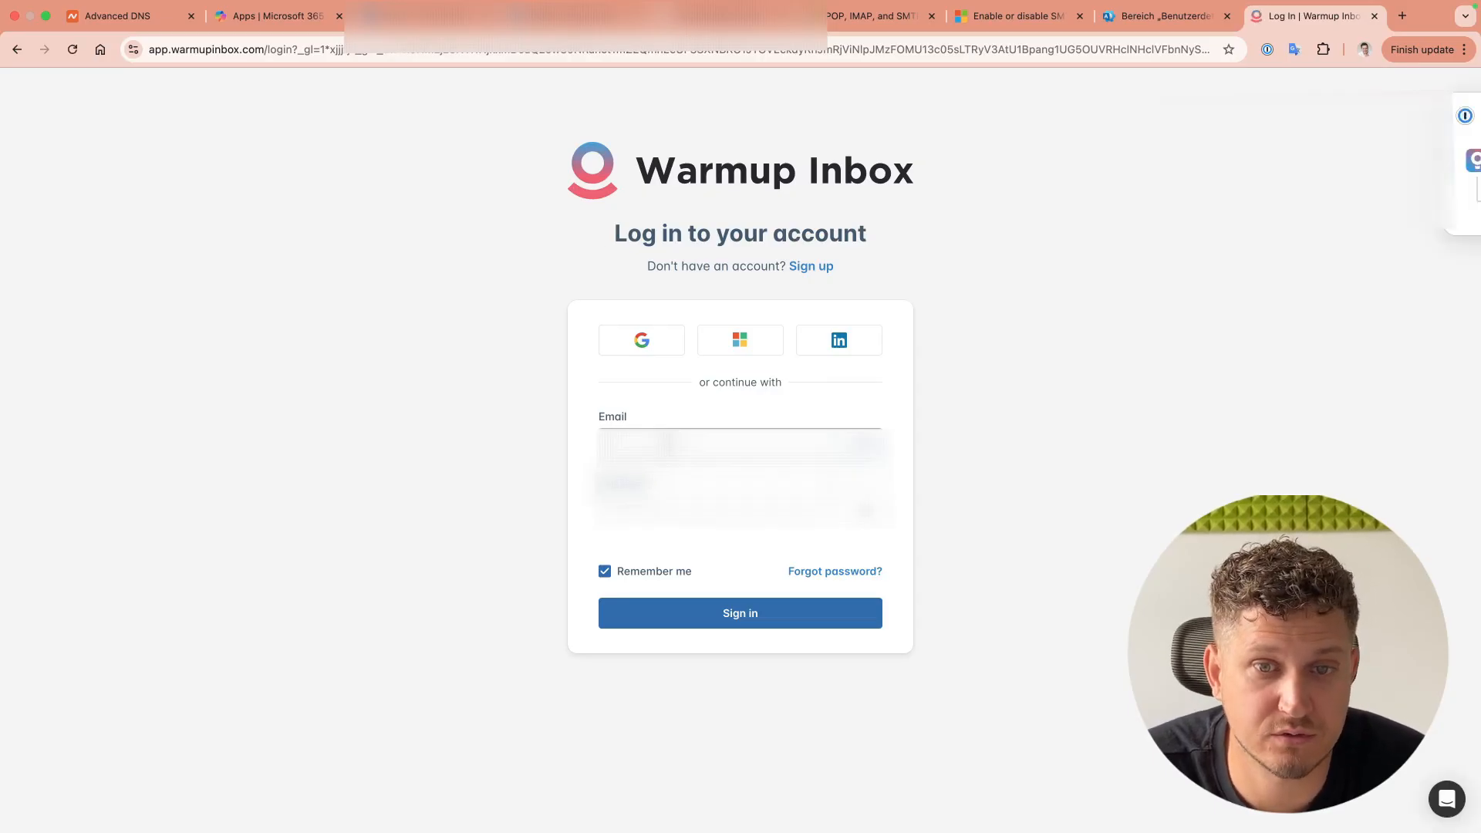
pyautogui.click(713, 482)
pyautogui.click(750, 615)
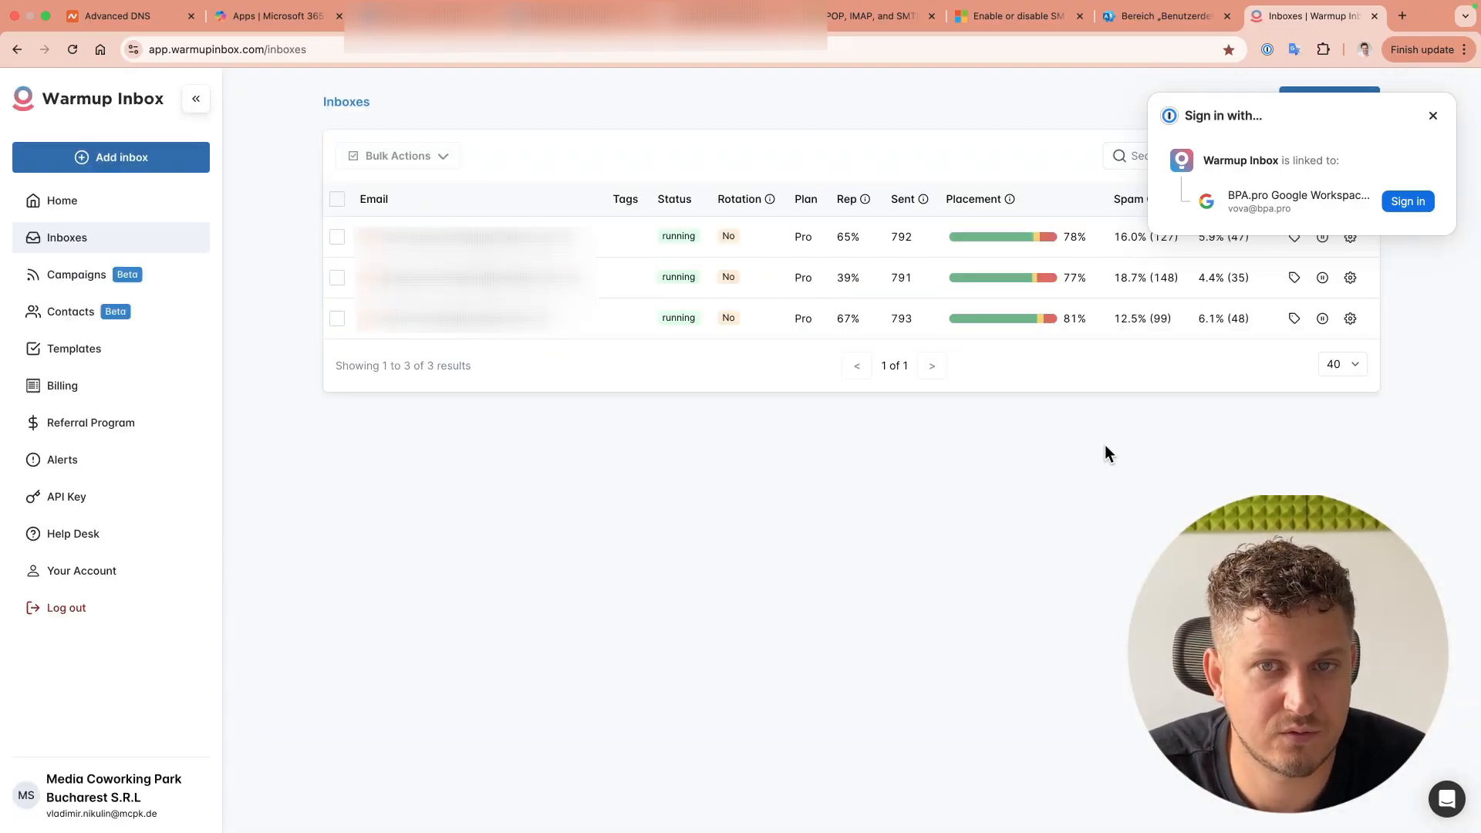
pyautogui.click(1433, 115)
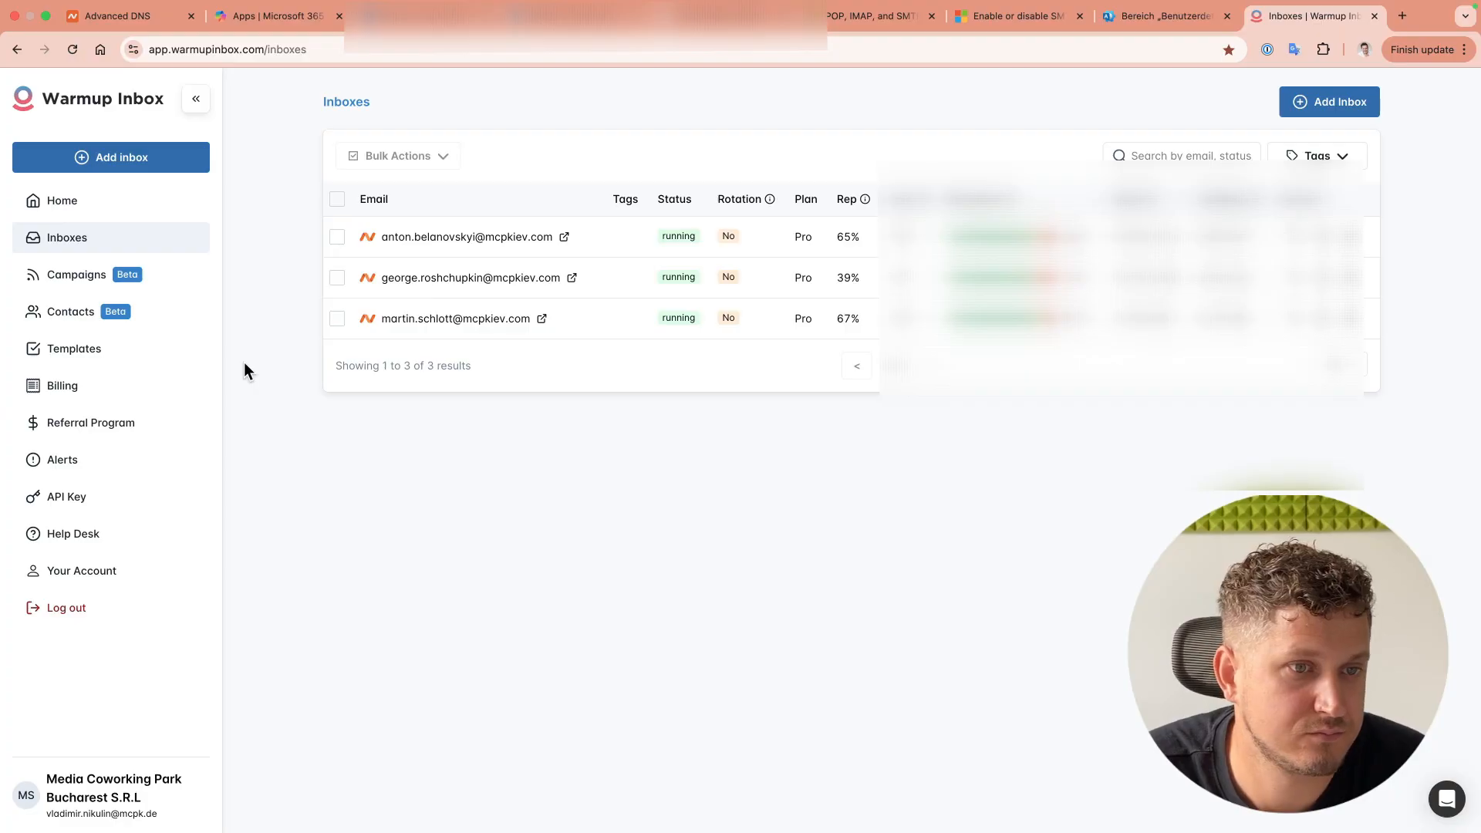
pyautogui.click(54, 388)
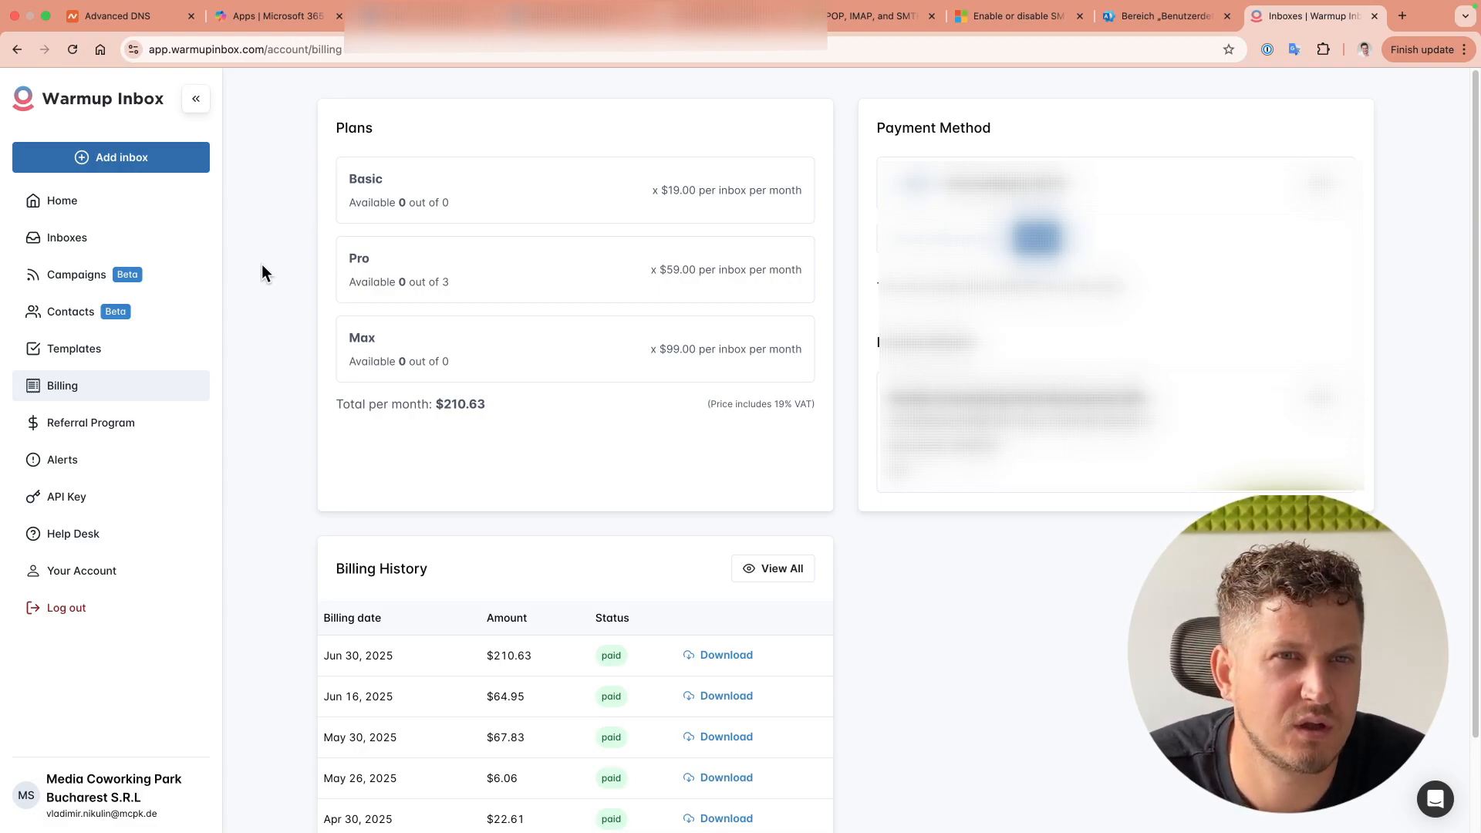
# Step: Buy three Basic plan inboxes for $29.79, then begin connecting a new email account
pyautogui.click(406, 203)
pyautogui.click(397, 344)
pyautogui.click(407, 339)
pyautogui.click(408, 340)
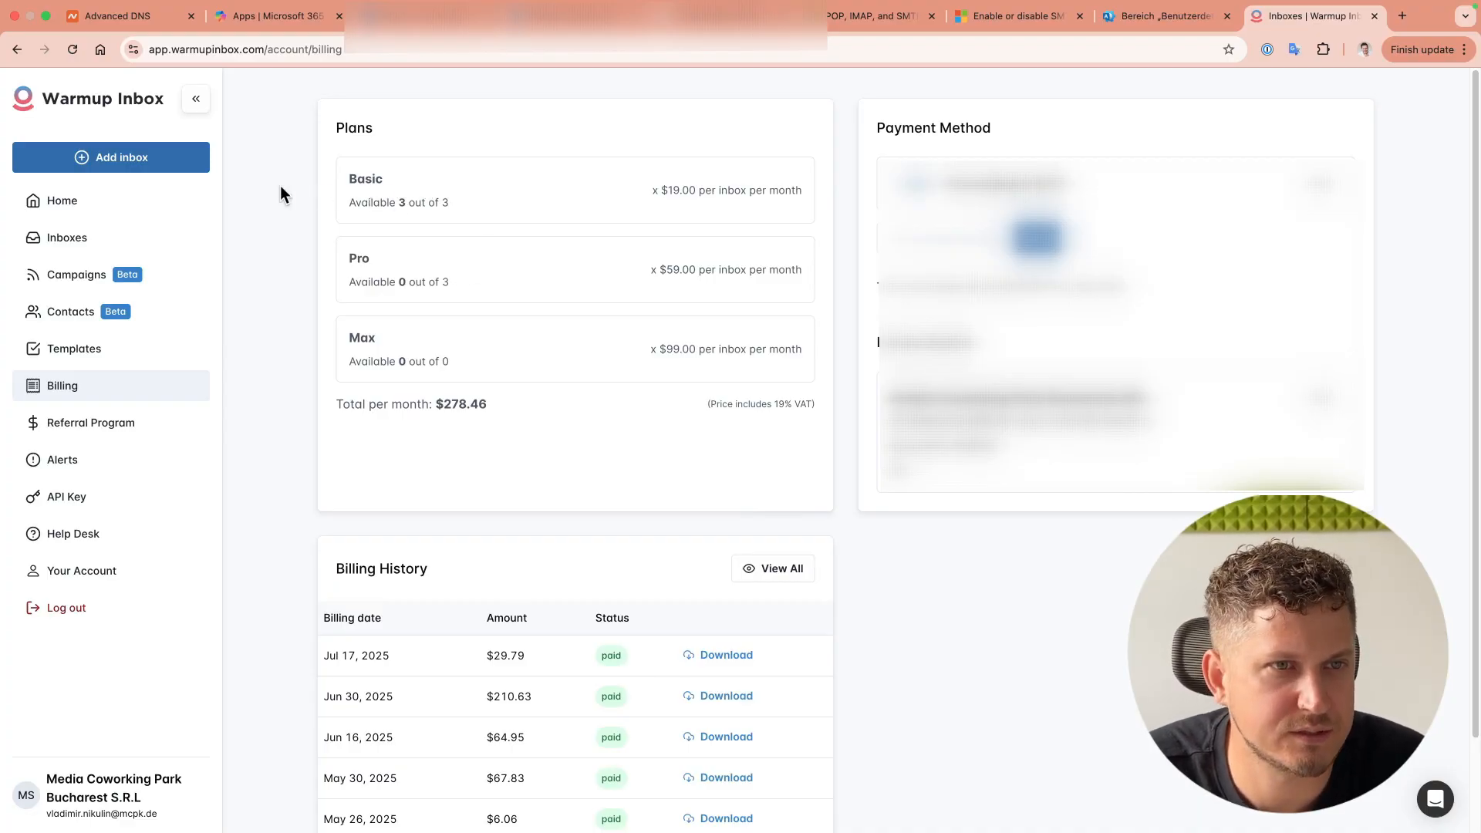
pyautogui.click(81, 156)
pyautogui.click(586, 285)
# Step: Paste the mailbox's address into the email field and continue to the Office 365 instructions
pyautogui.press('super+Tab')
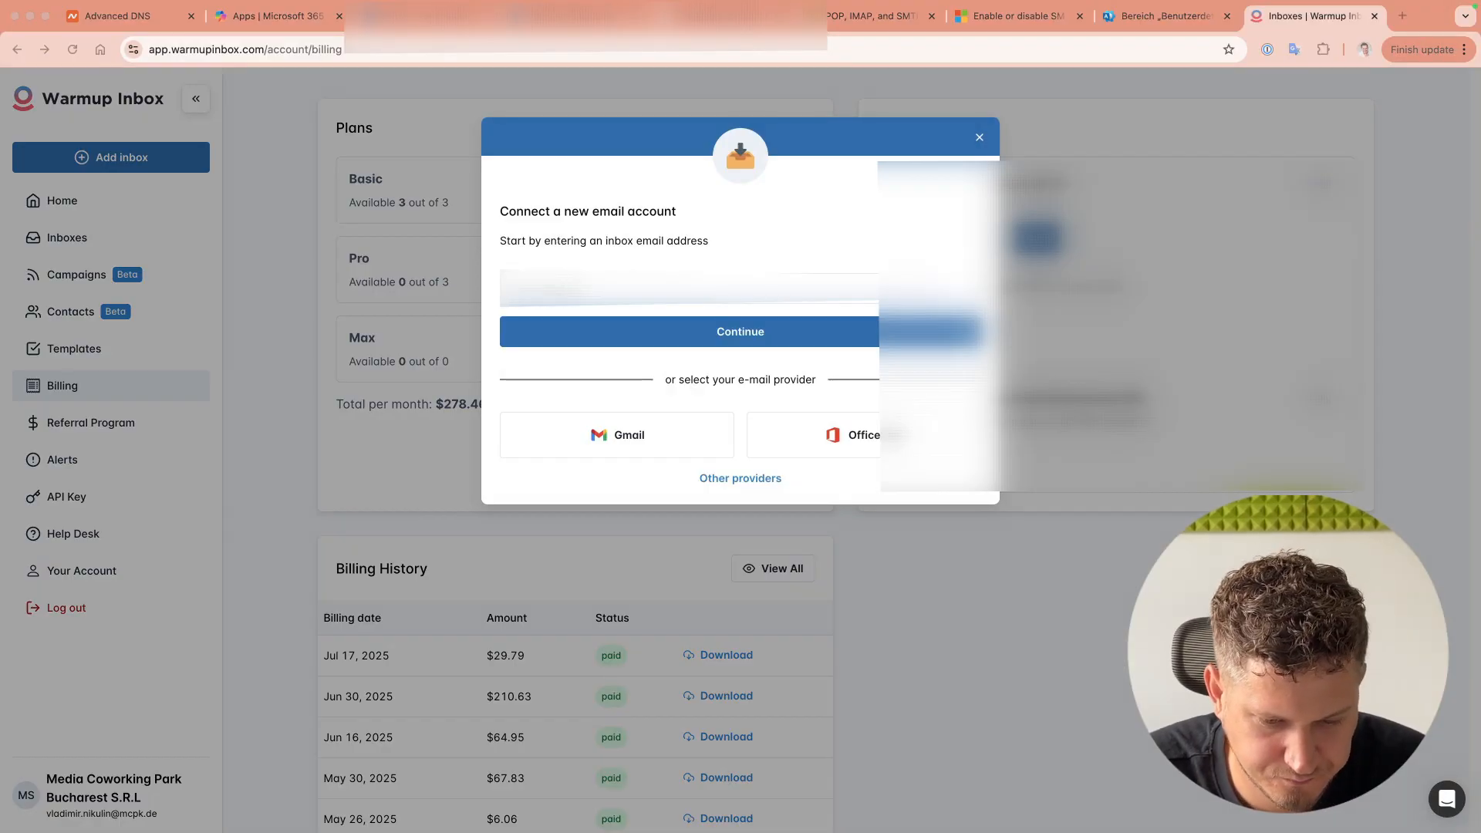
pyautogui.click(622, 298)
pyautogui.press('super+v')
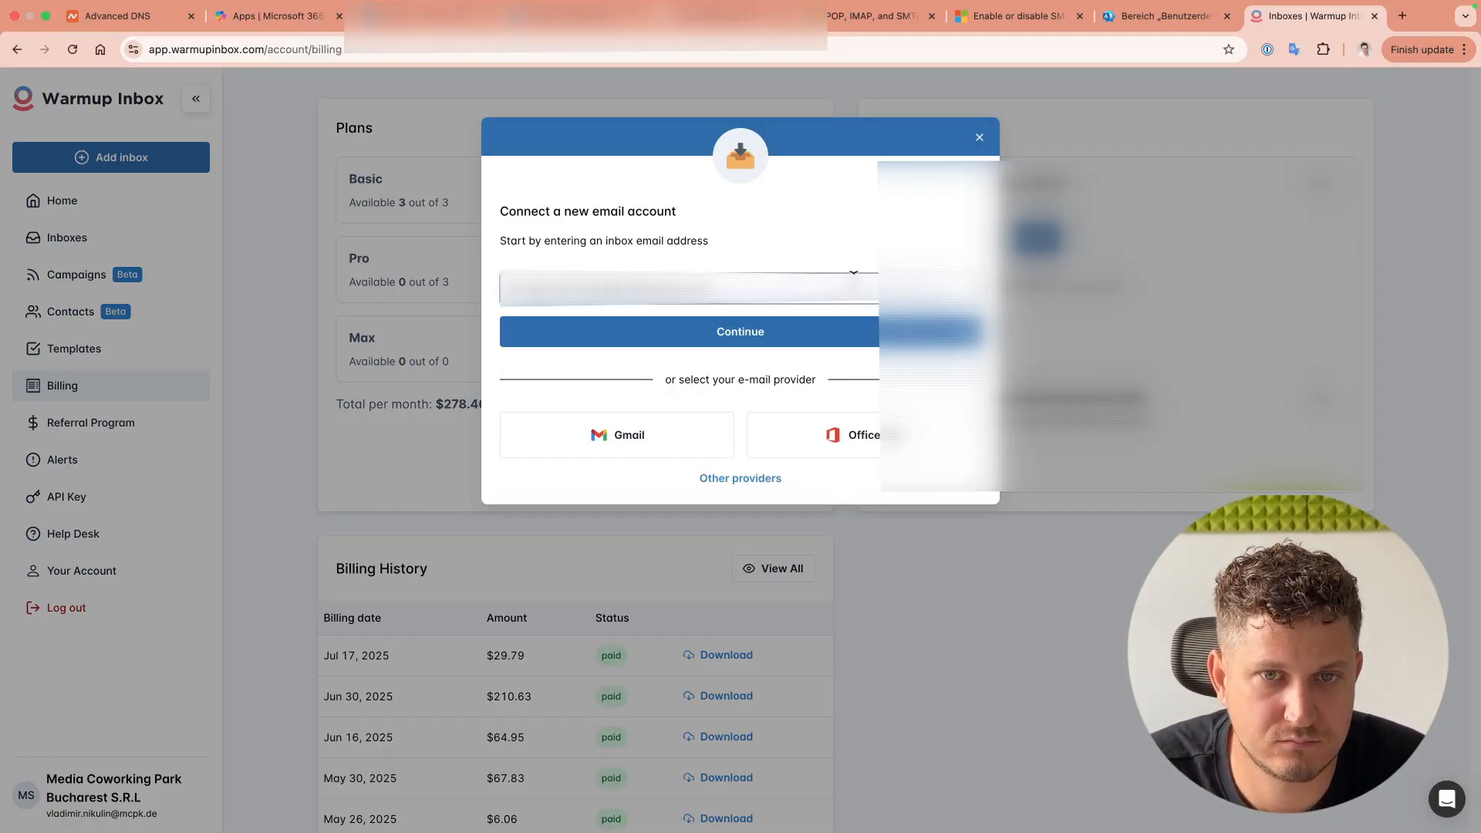
pyautogui.click(741, 335)
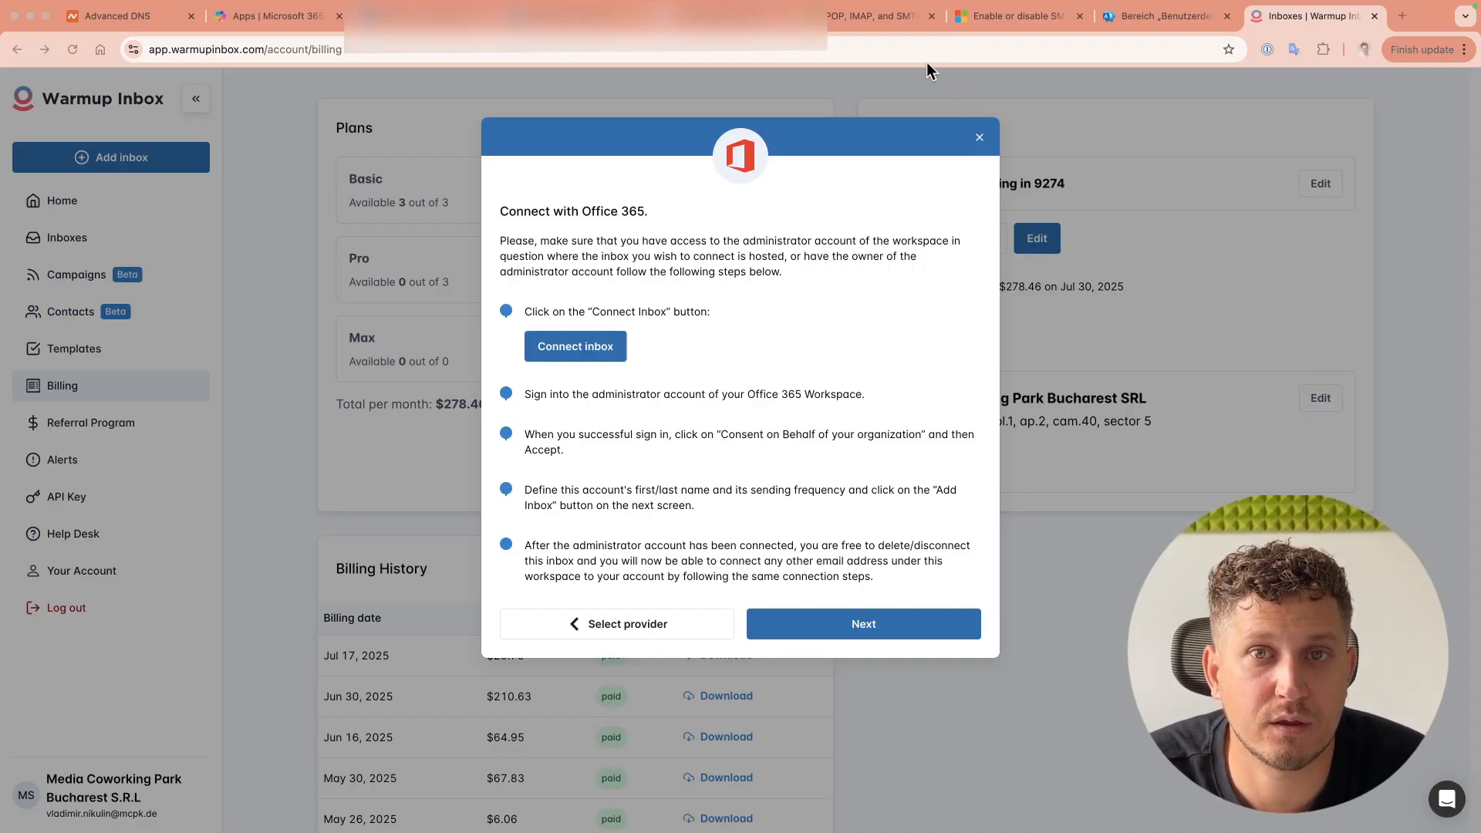
pyautogui.click(834, 15)
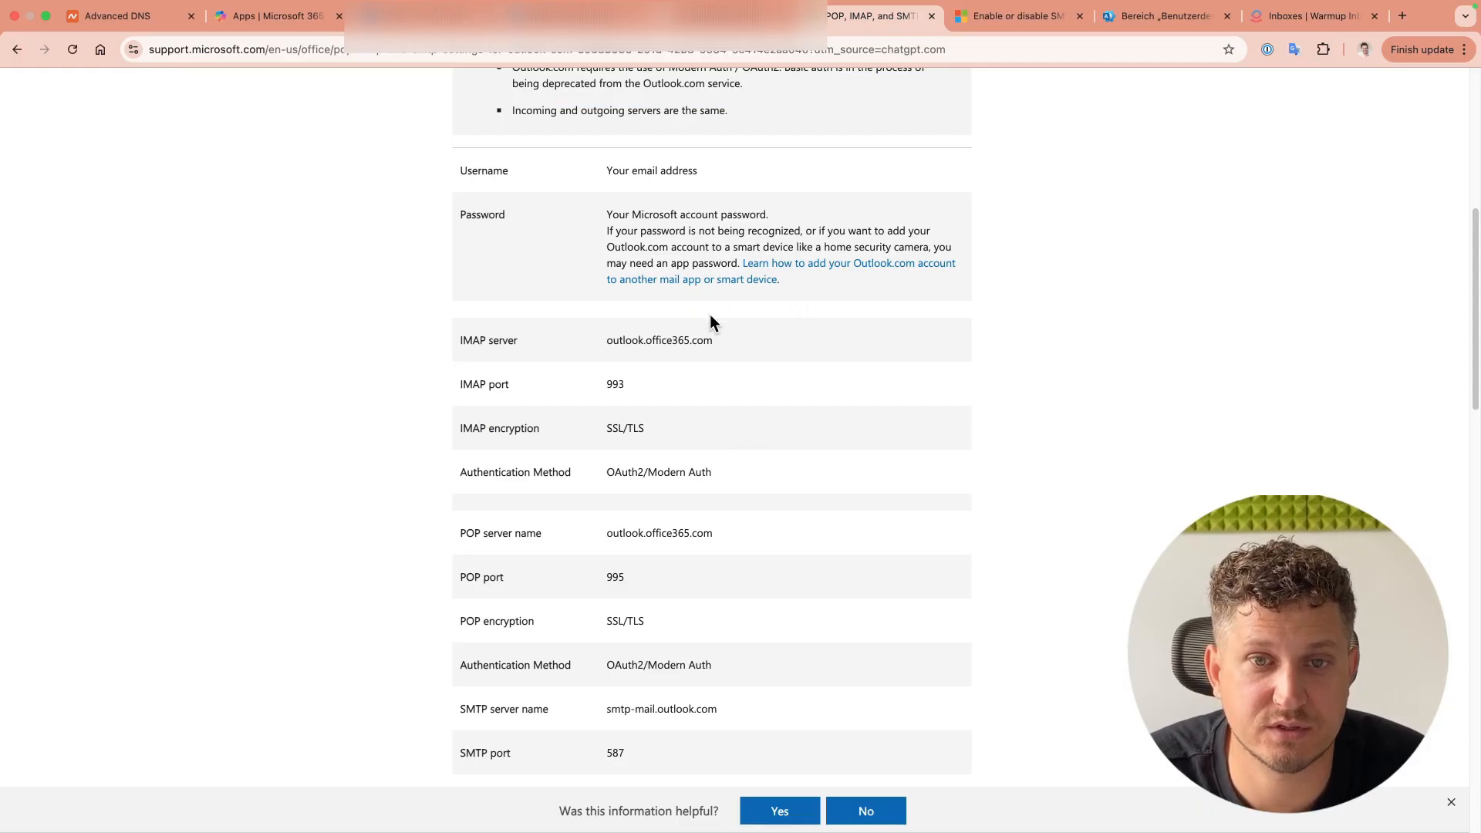
pyautogui.moveTo(724, 342); pyautogui.dragTo(574, 340)
pyautogui.click(810, 345)
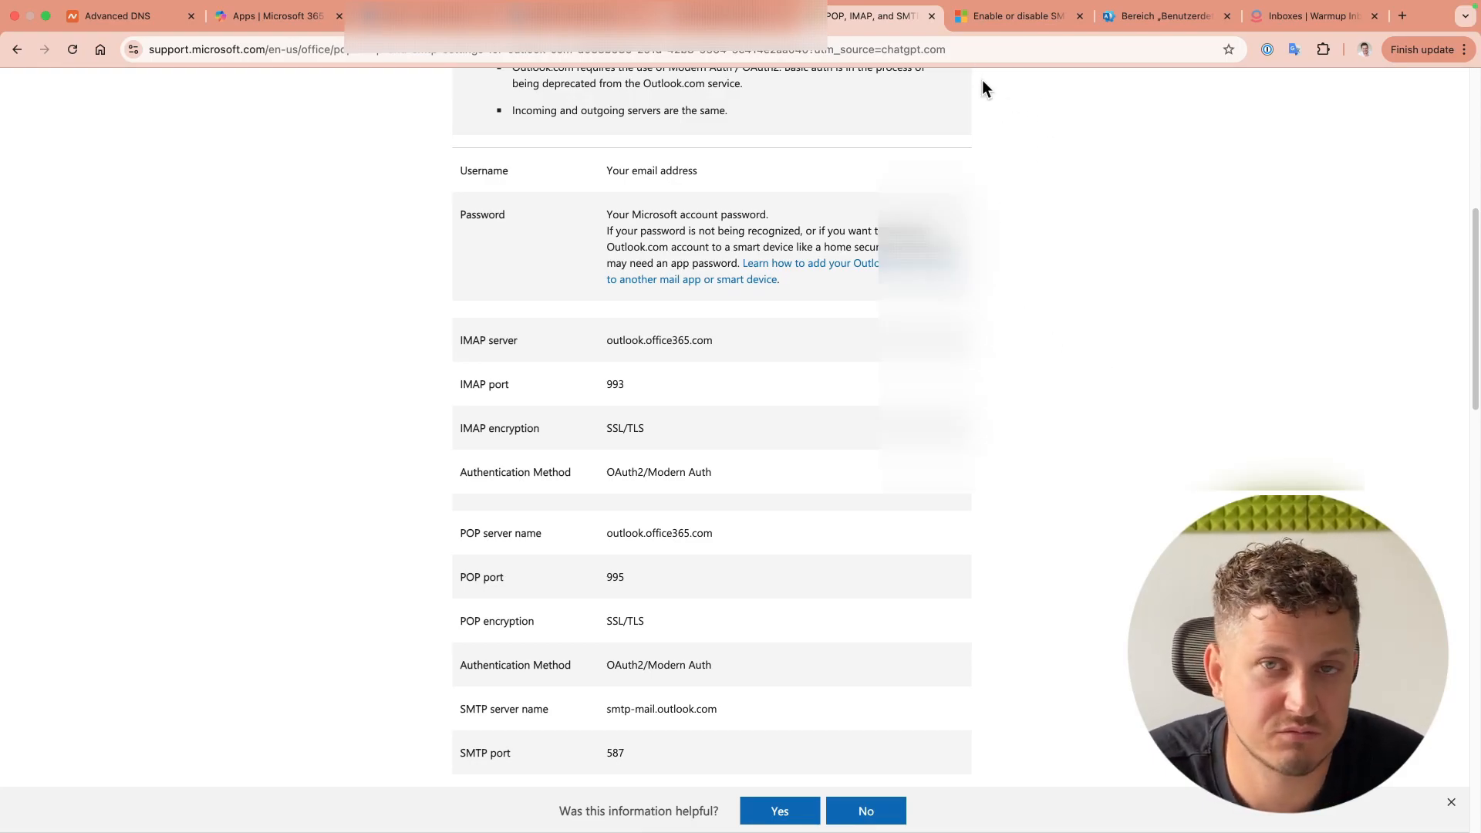
pyautogui.click(1277, 21)
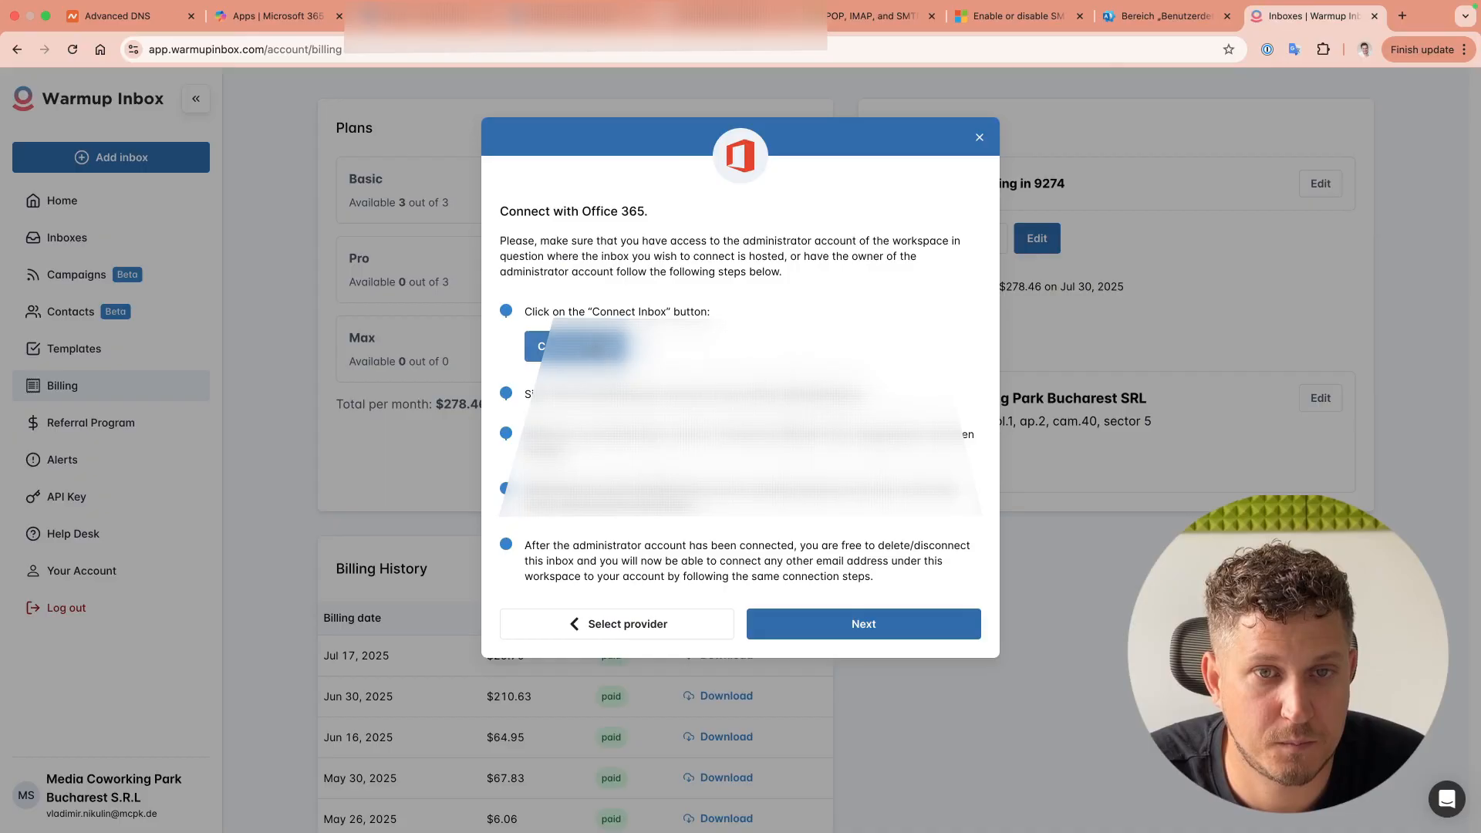
# Step: Sign in with the mailbox's Microsoft account and accept permissions on behalf of the organization
pyautogui.click(593, 349)
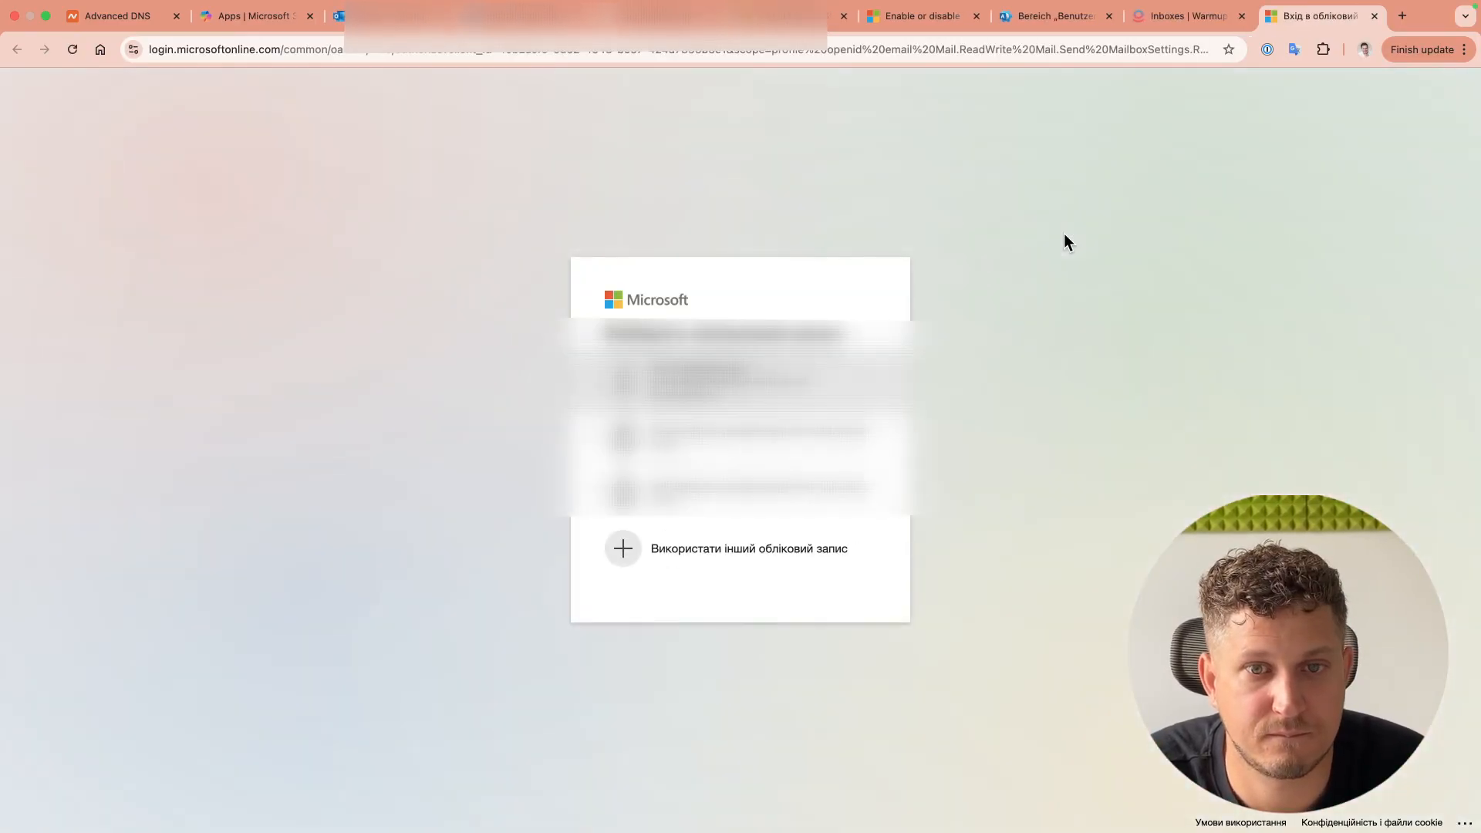
pyautogui.click(625, 559)
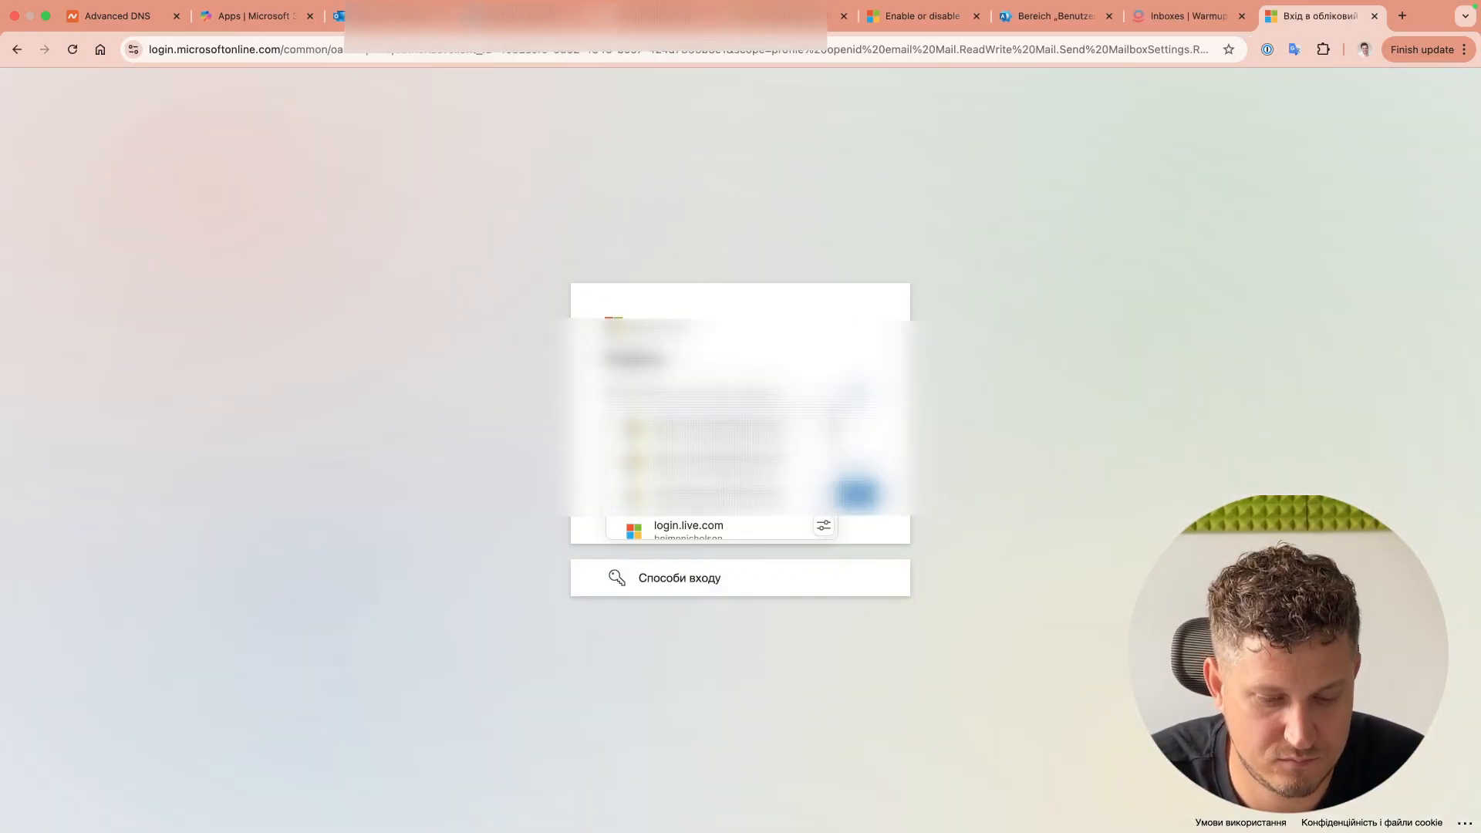
pyautogui.press('super+v')
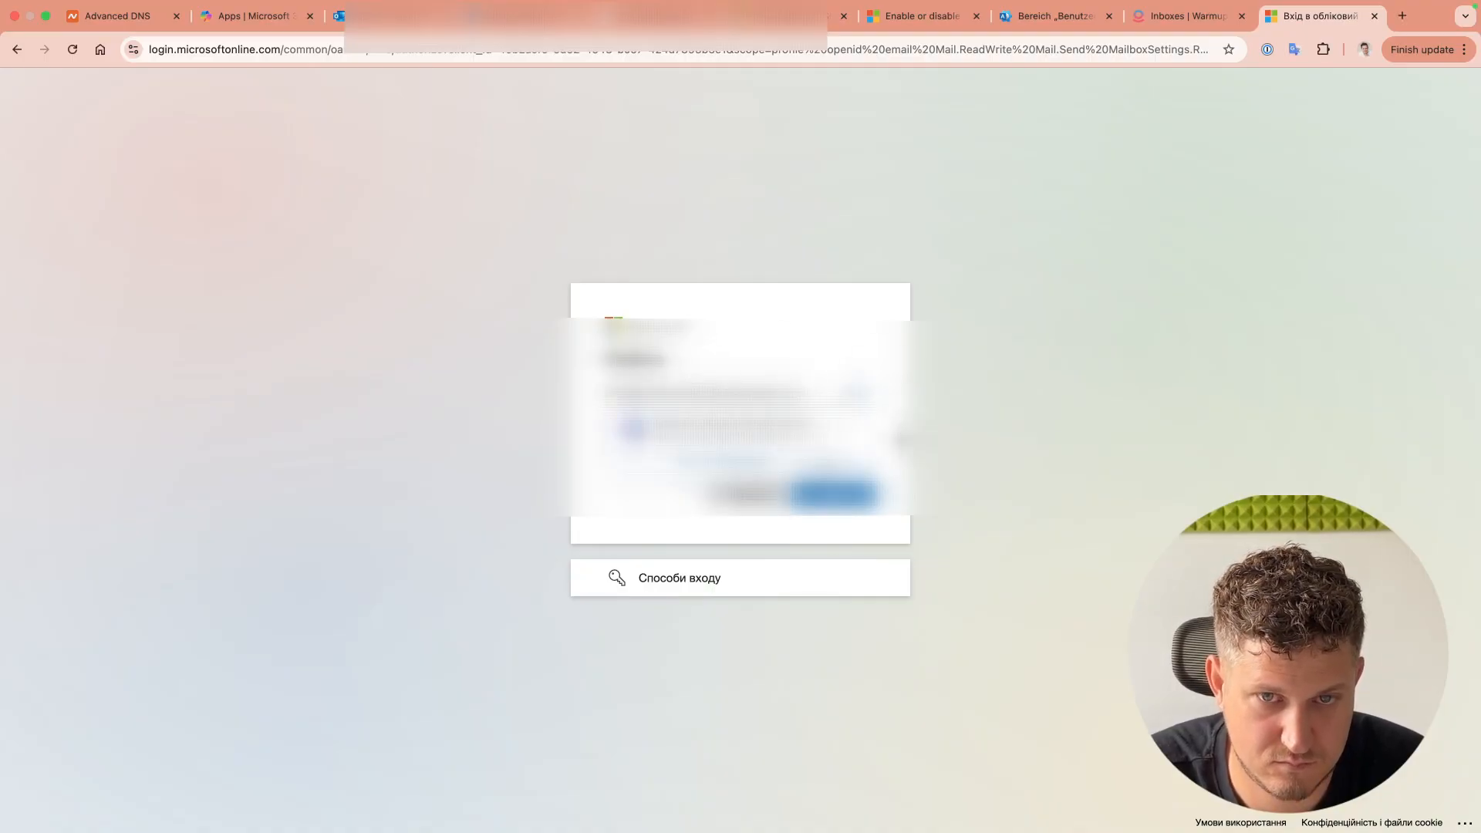
pyautogui.click(849, 497)
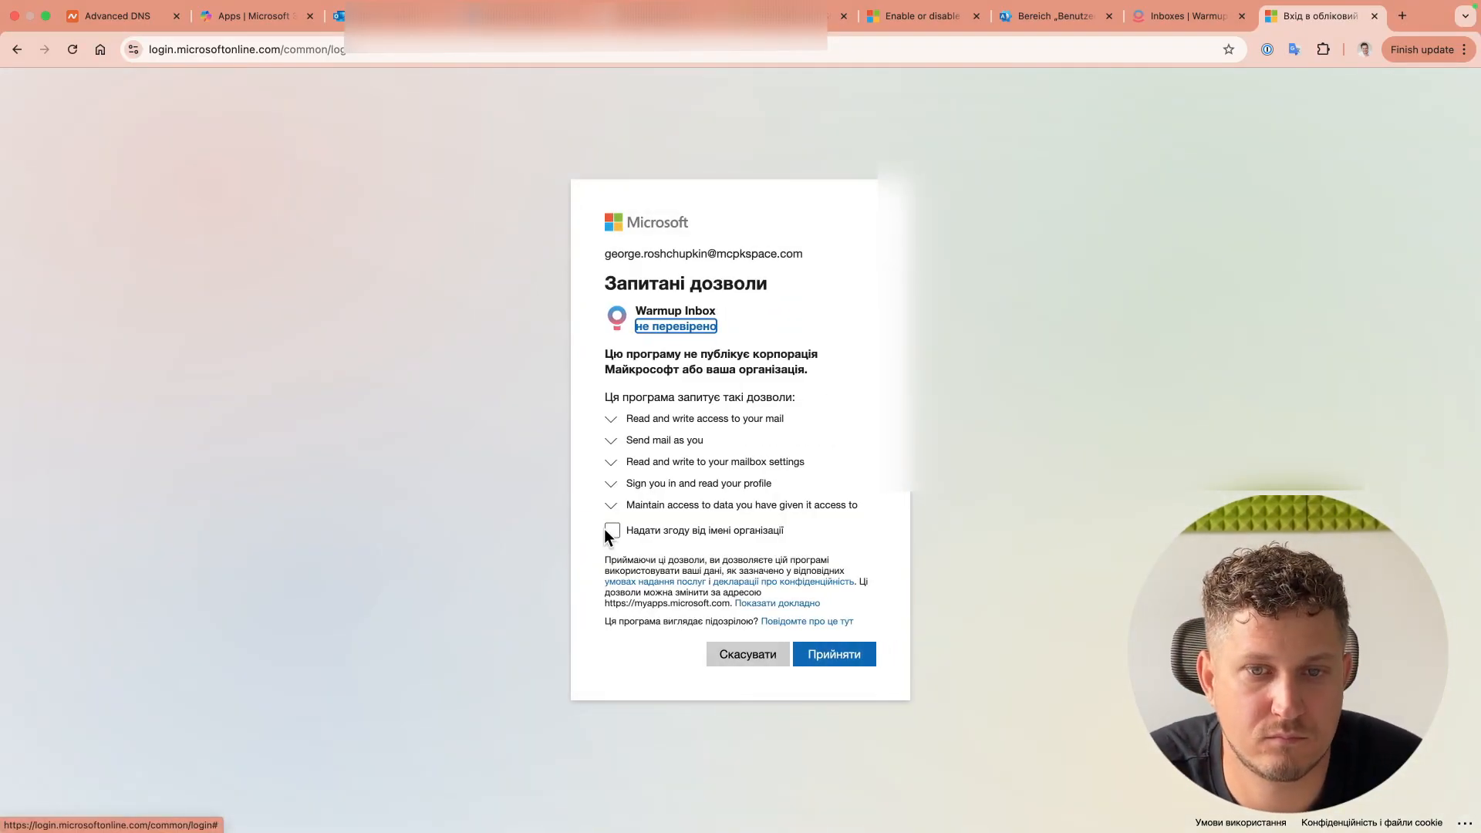
pyautogui.click(609, 531)
pyautogui.click(837, 683)
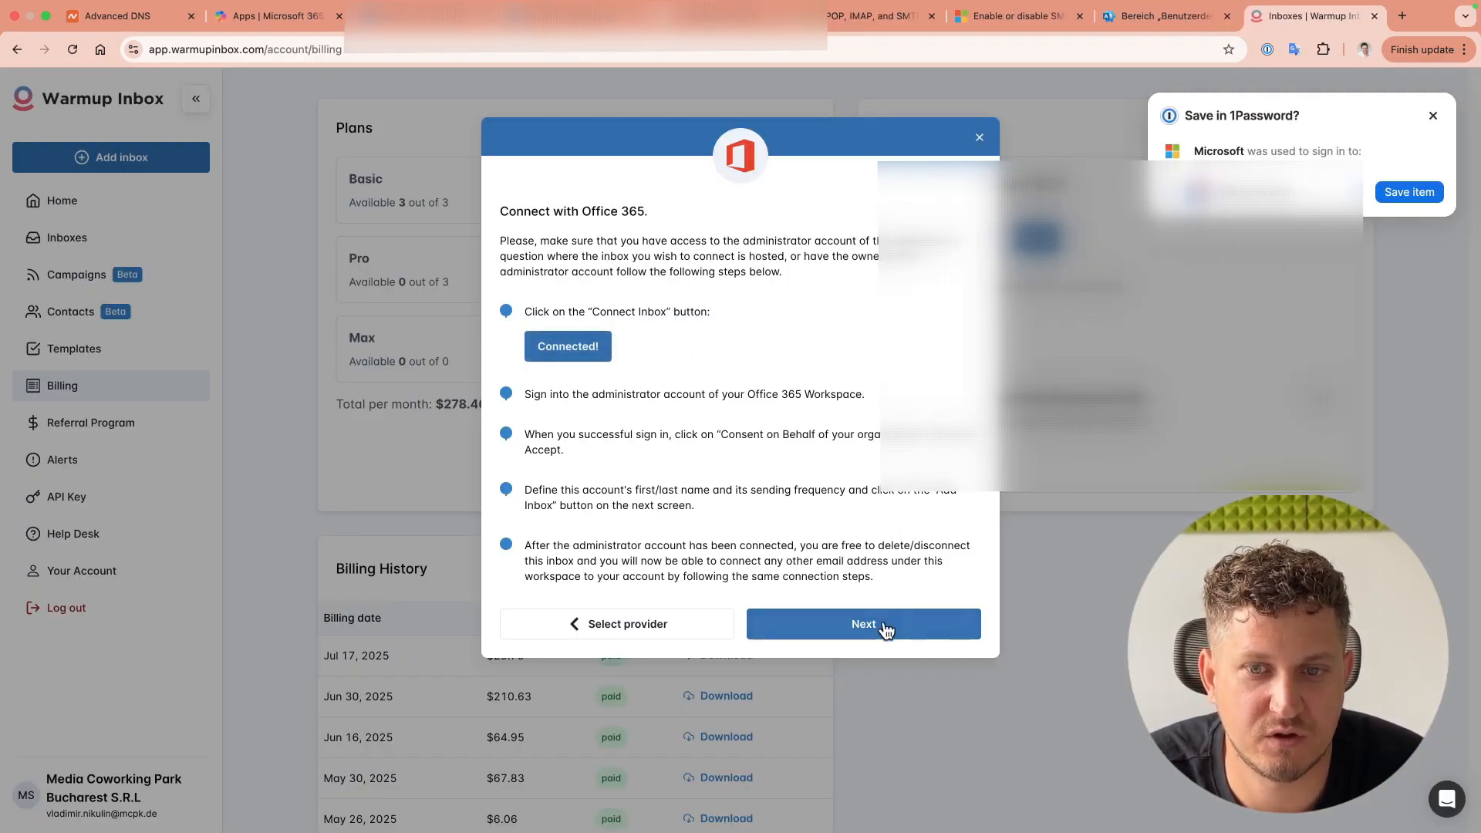
pyautogui.click(860, 626)
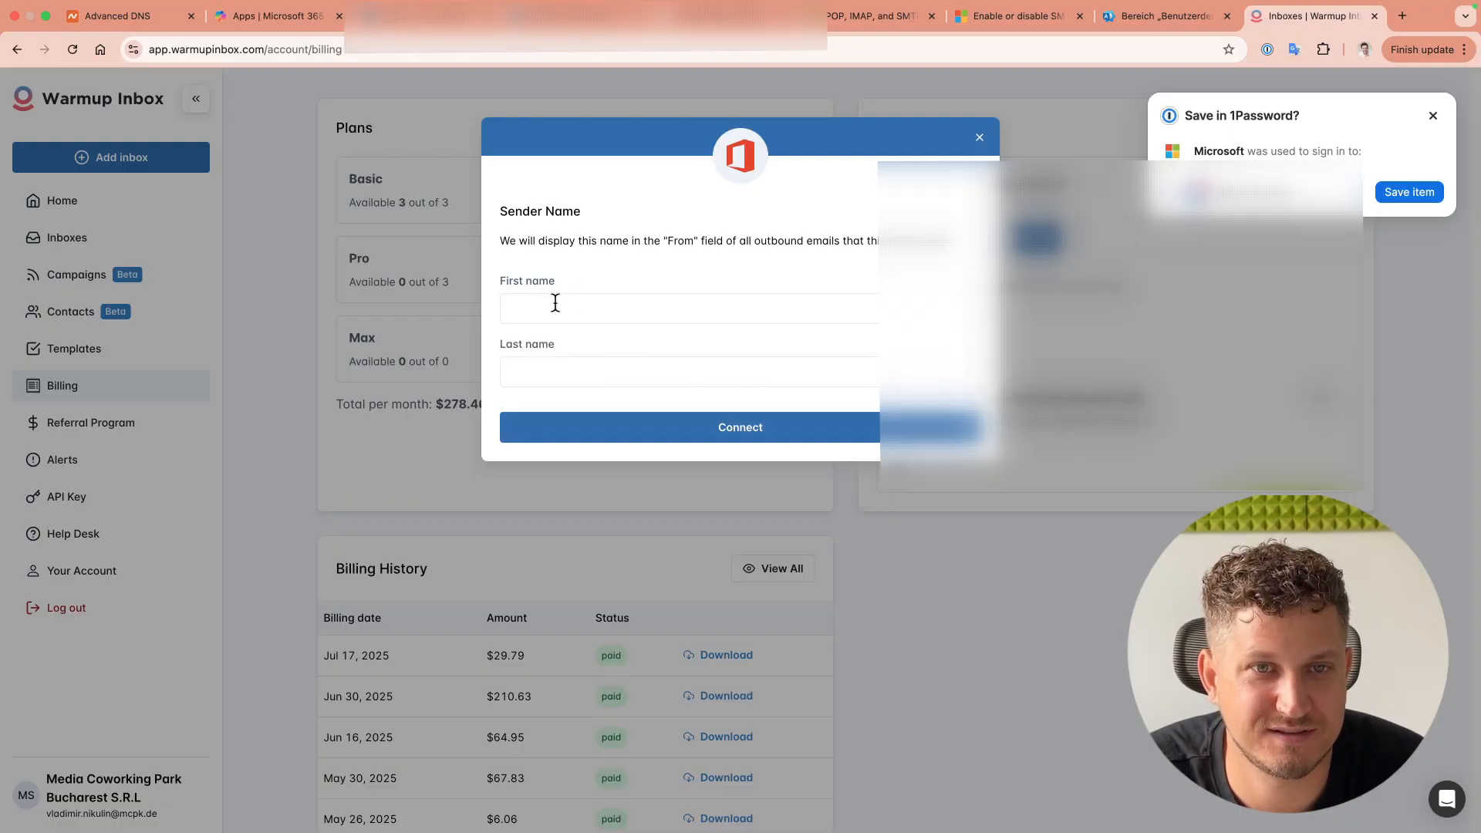
# Step: Enter the sender's first and last name and choose the Basic warmup plan
pyautogui.click(584, 308)
pyautogui.press('Tab')
pyautogui.press('Return')
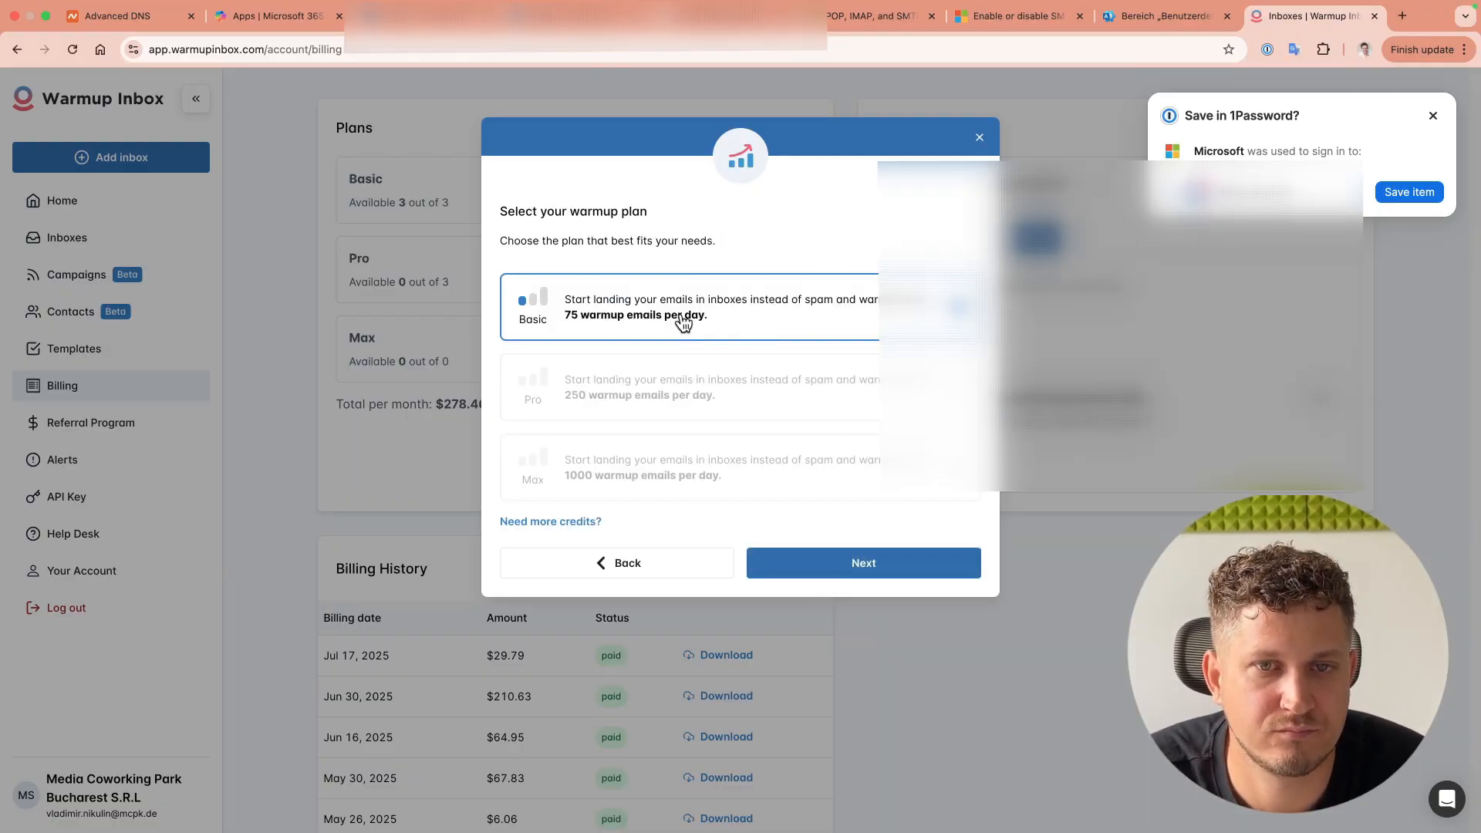
pyautogui.click(854, 565)
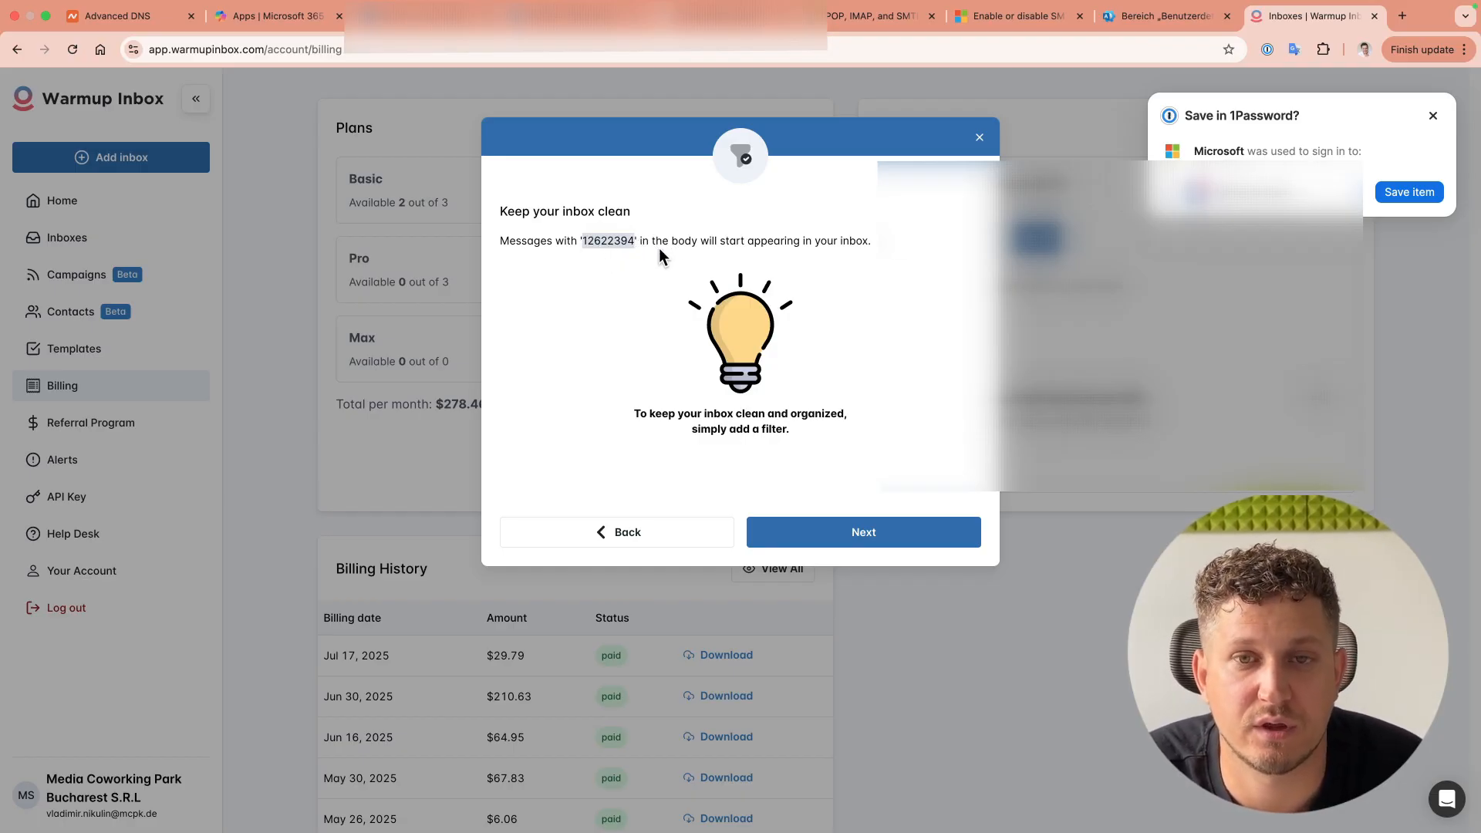
pyautogui.click(645, 272)
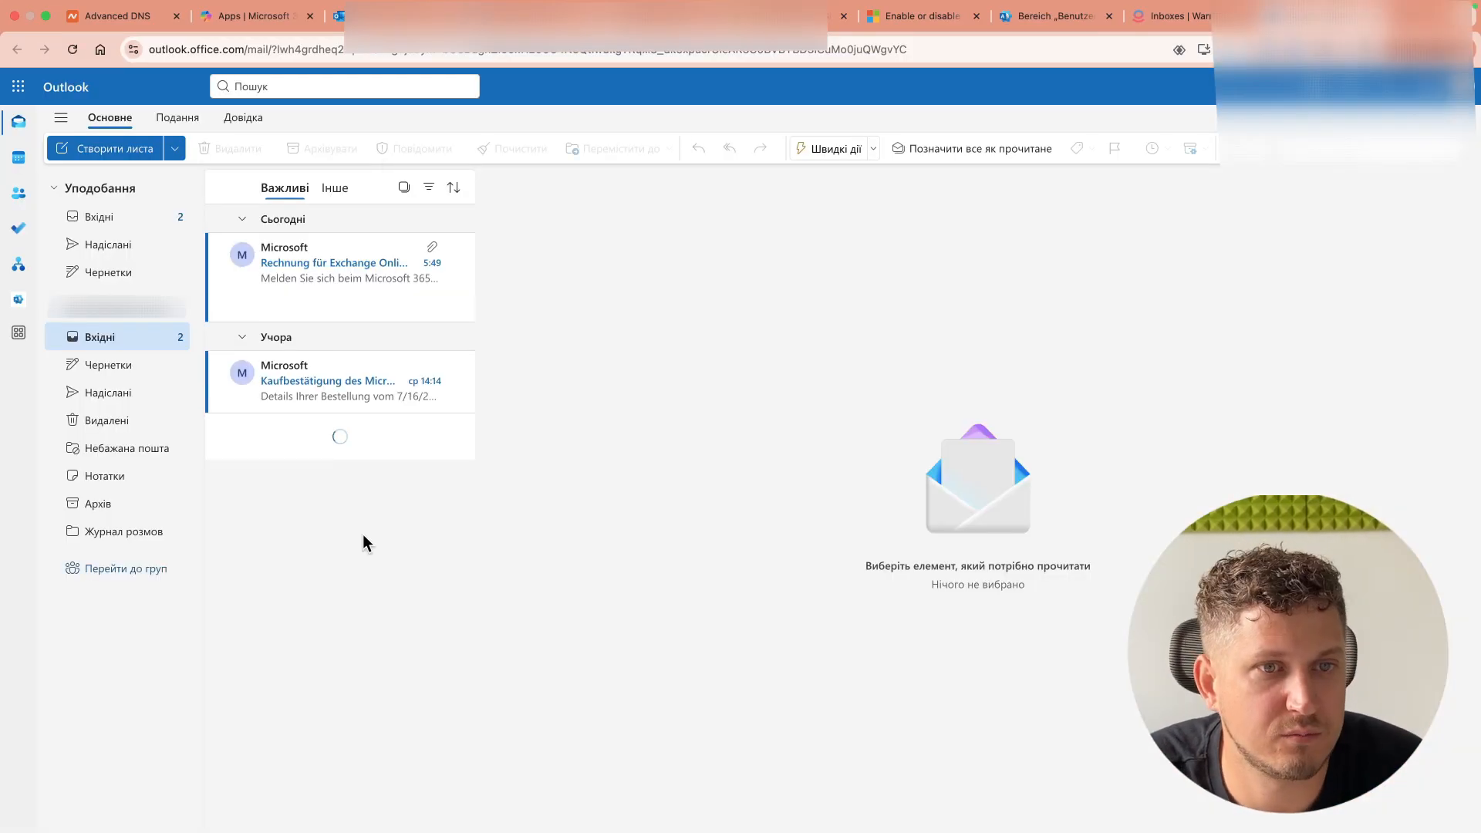
# Step: Sign in to Outlook with the connected mailbox's account and open its mail rules settings
pyautogui.click(1464, 89)
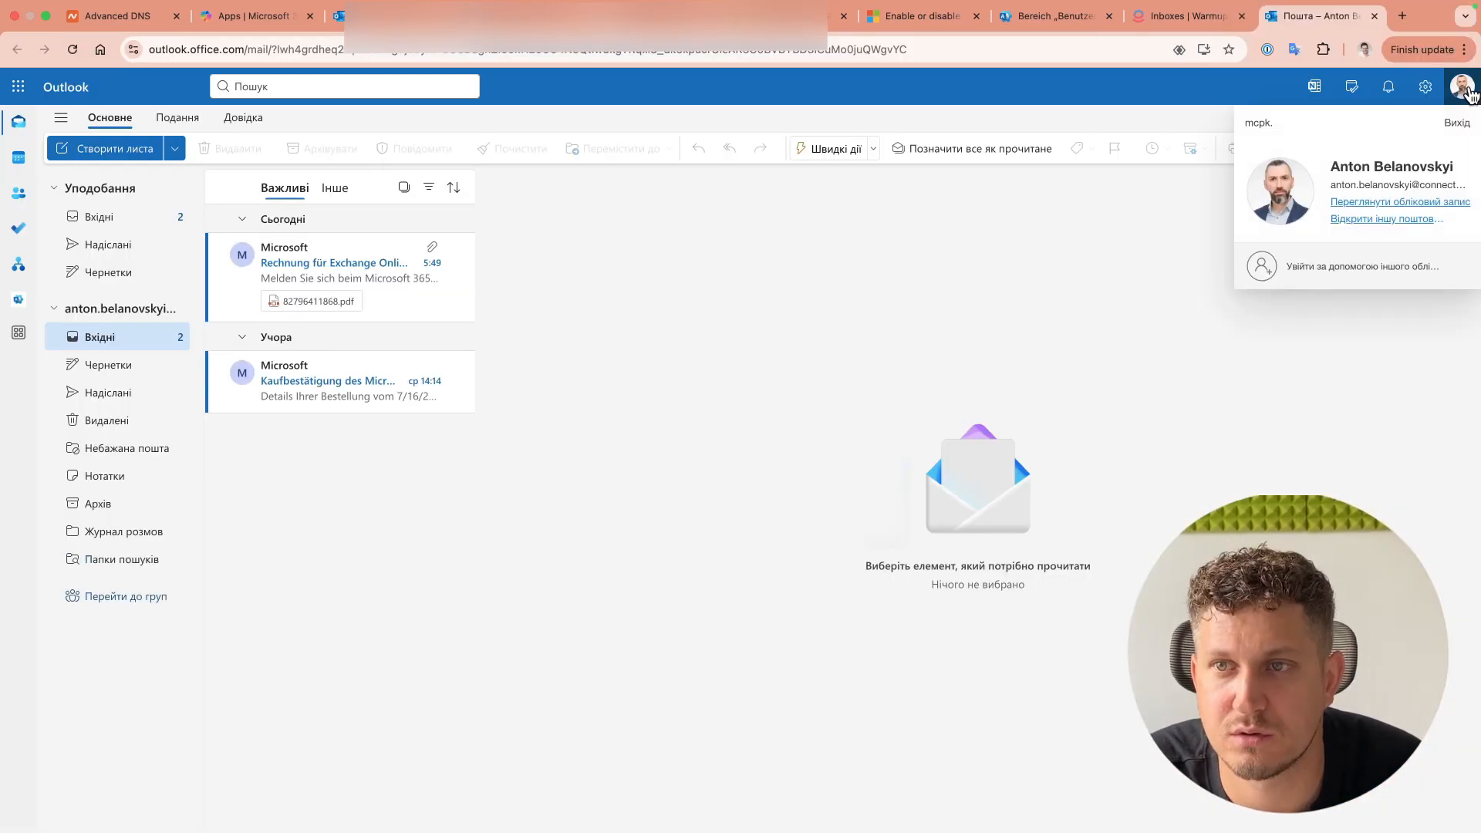
pyautogui.click(1420, 233)
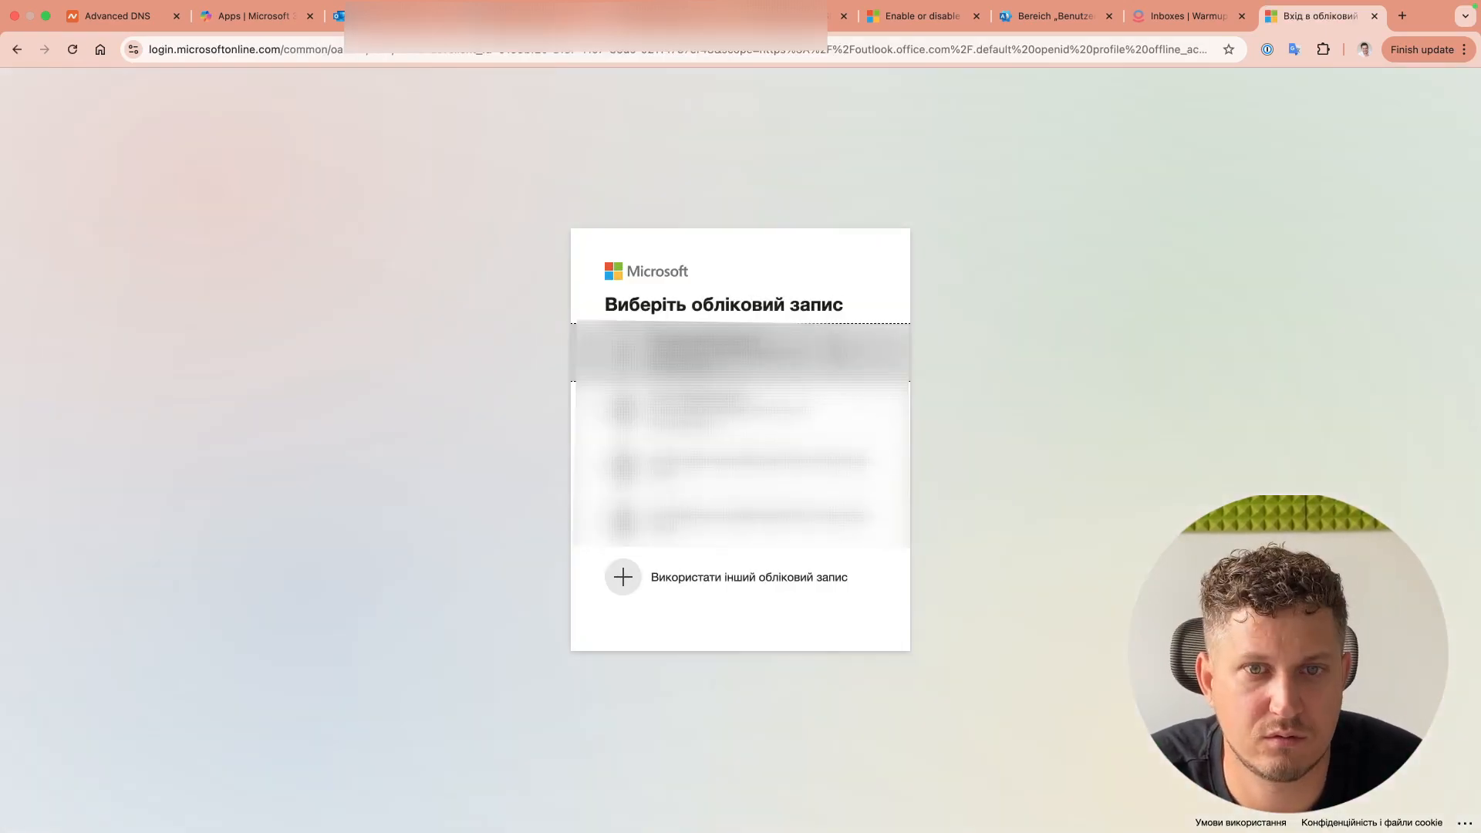
pyautogui.click(842, 347)
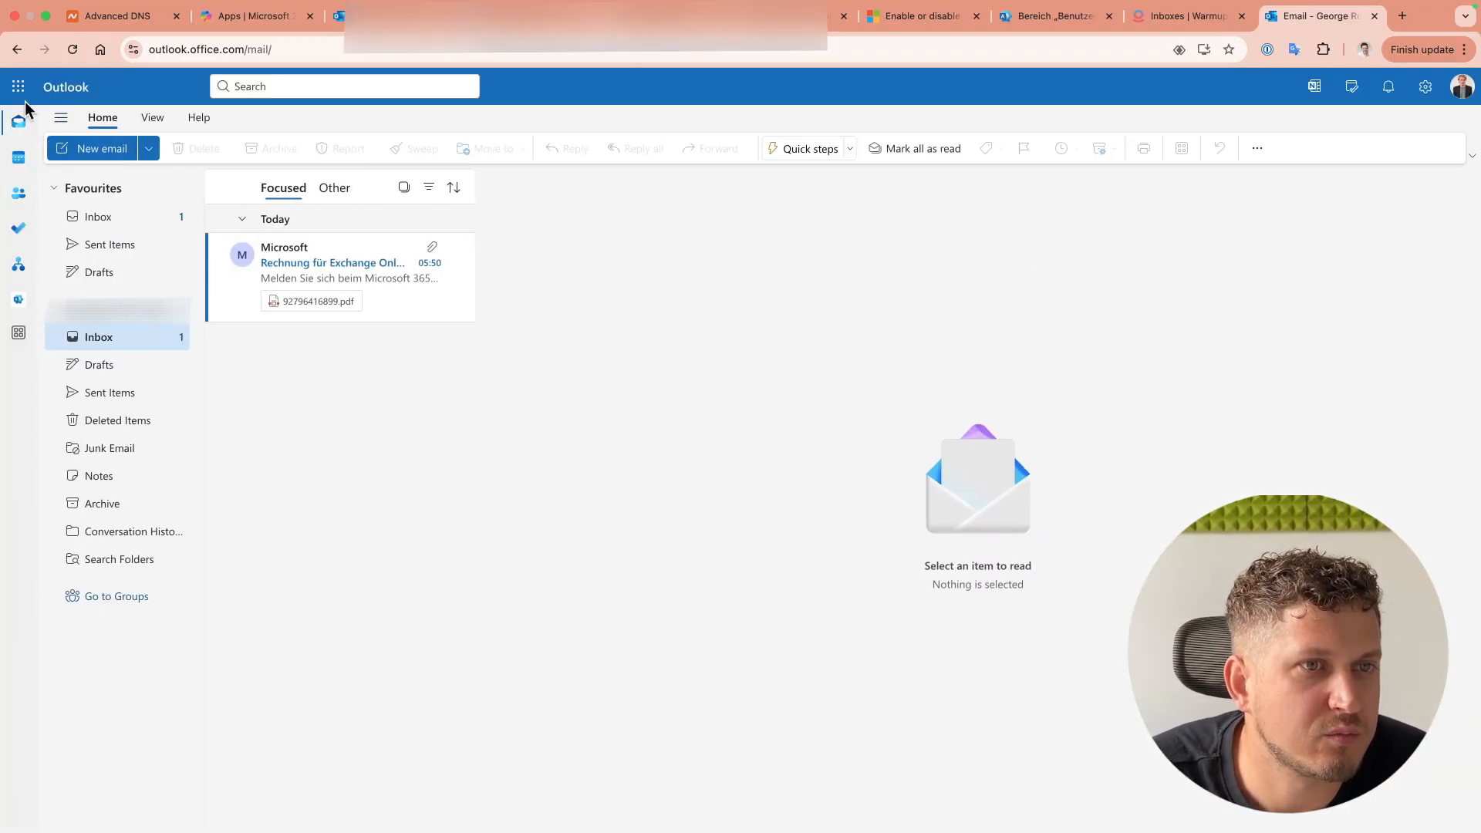
pyautogui.click(1426, 86)
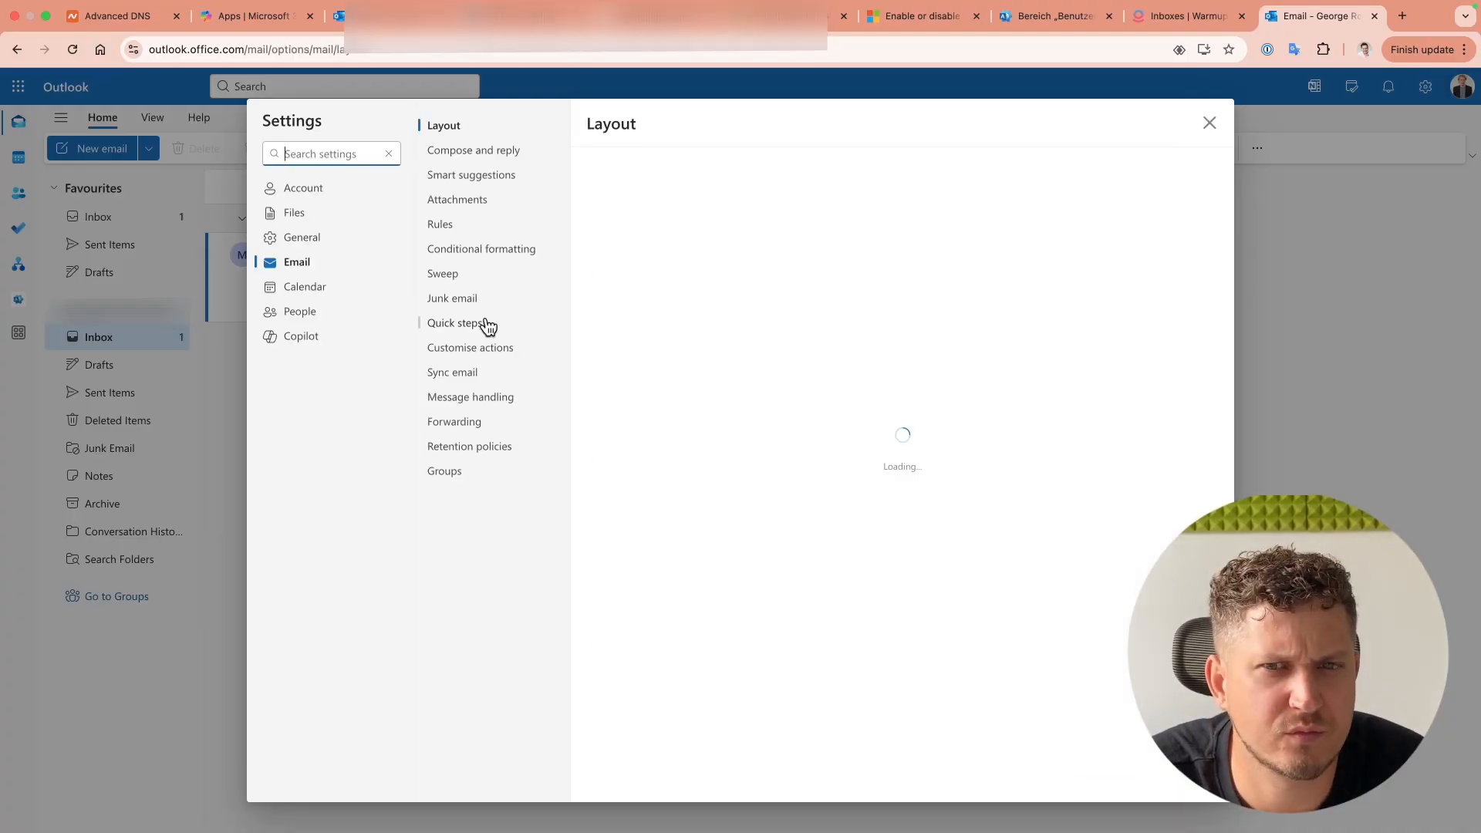
pyautogui.click(439, 224)
# Step: Create a rule named Warmup matching messages whose body includes the code 12622394
pyautogui.click(1186, 190)
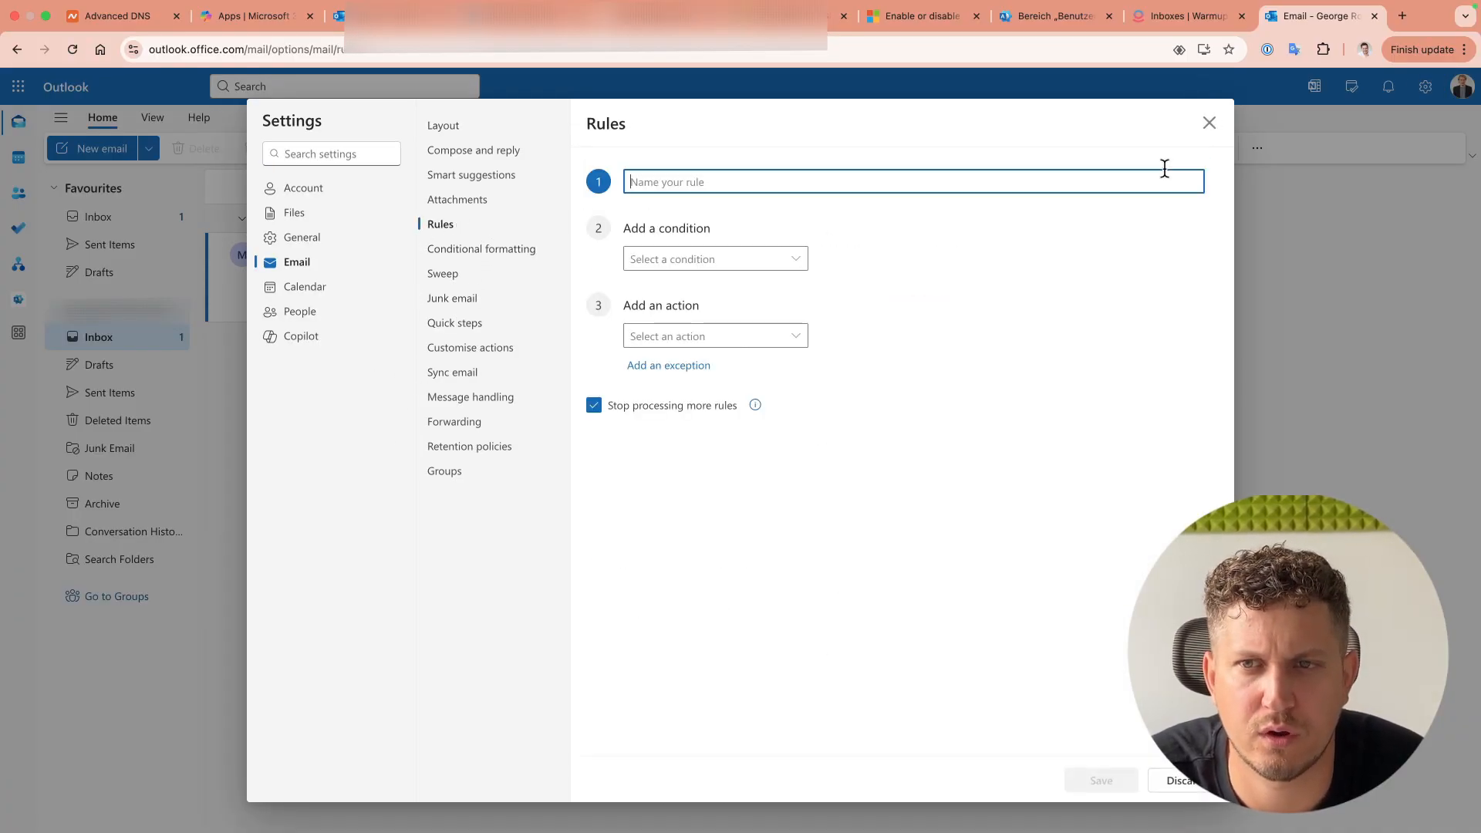
pyautogui.write('Warmup')
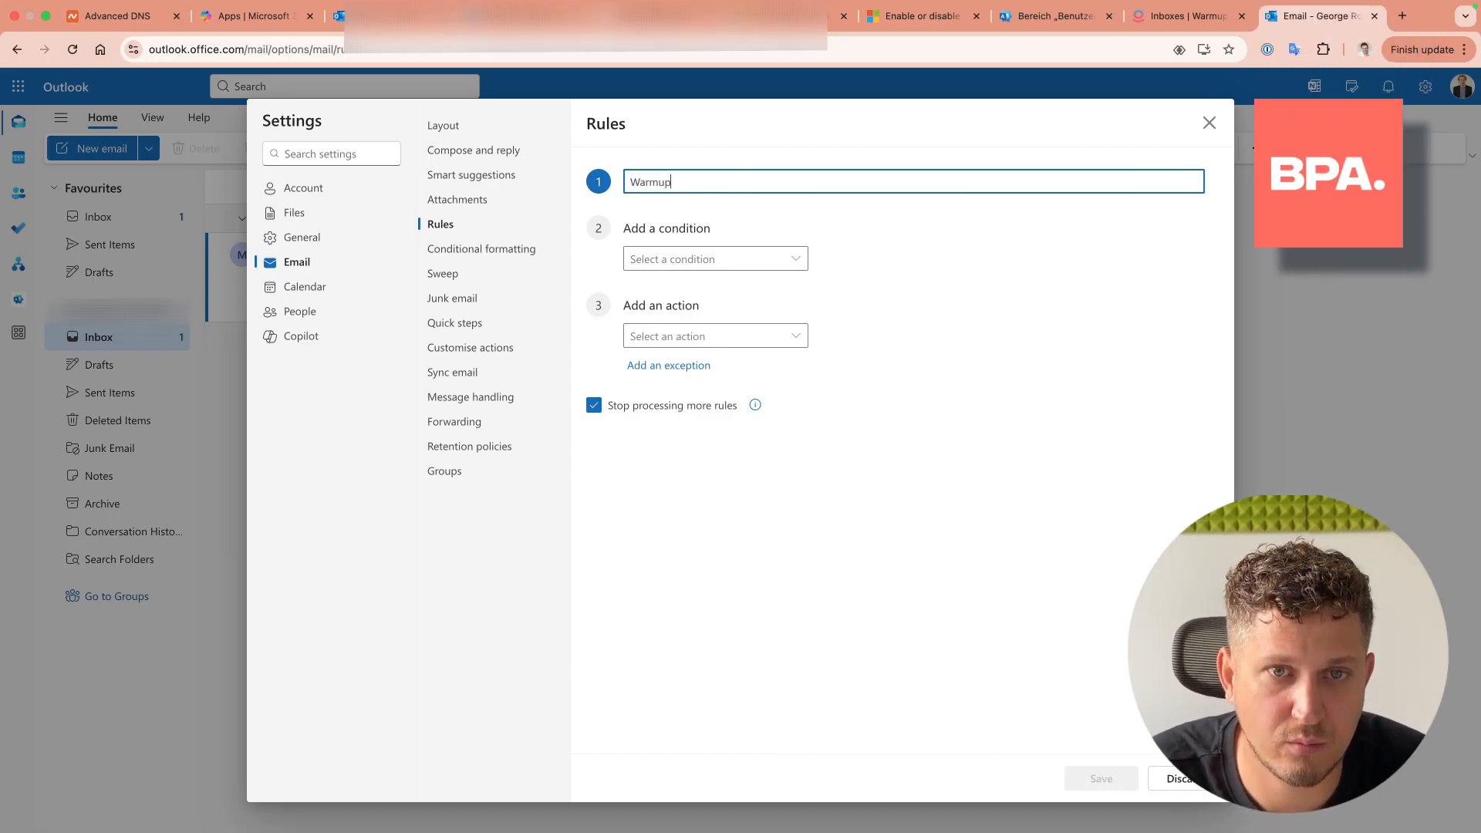
pyautogui.click(729, 260)
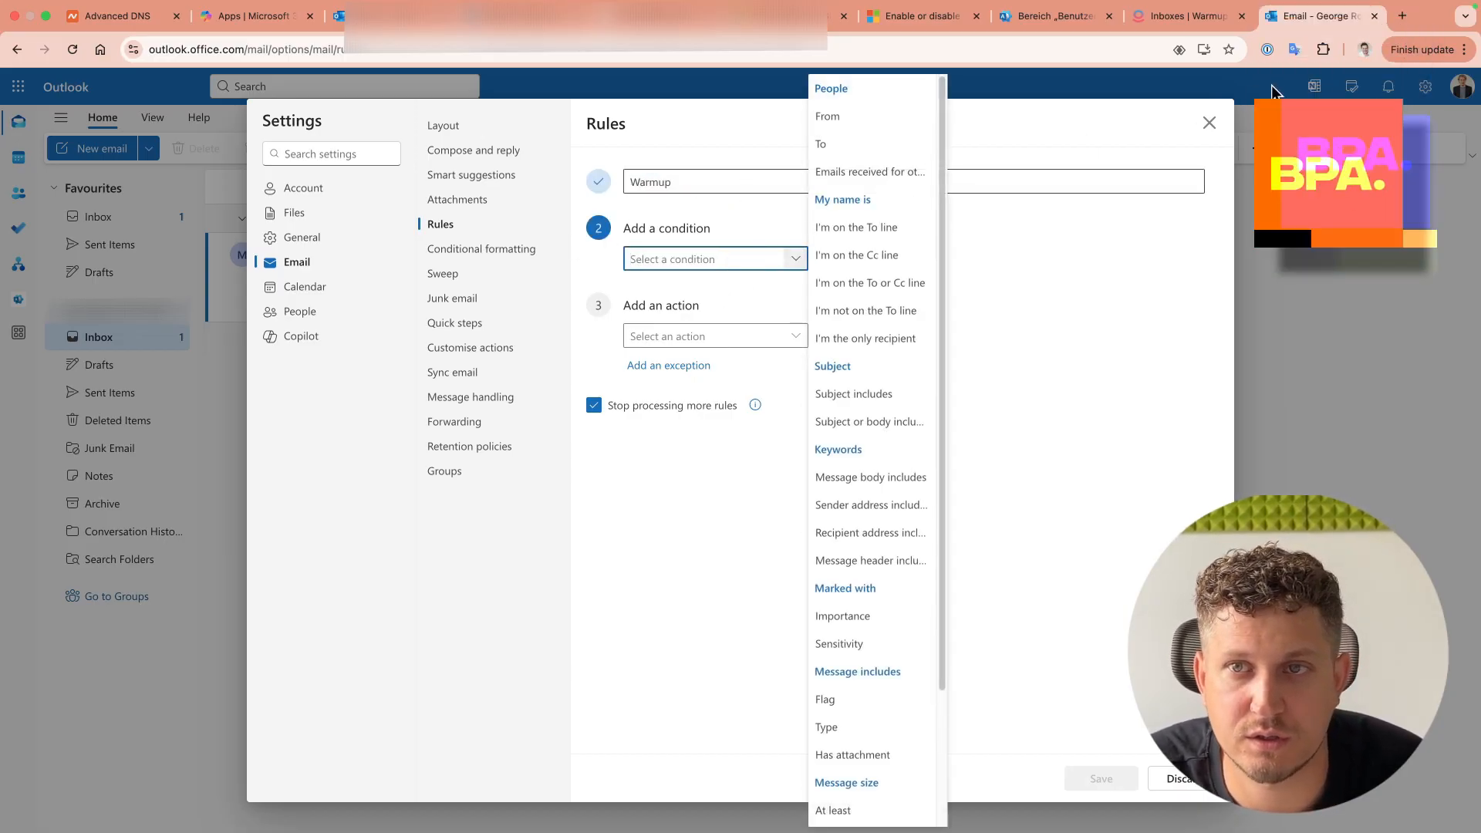
pyautogui.click(1188, 16)
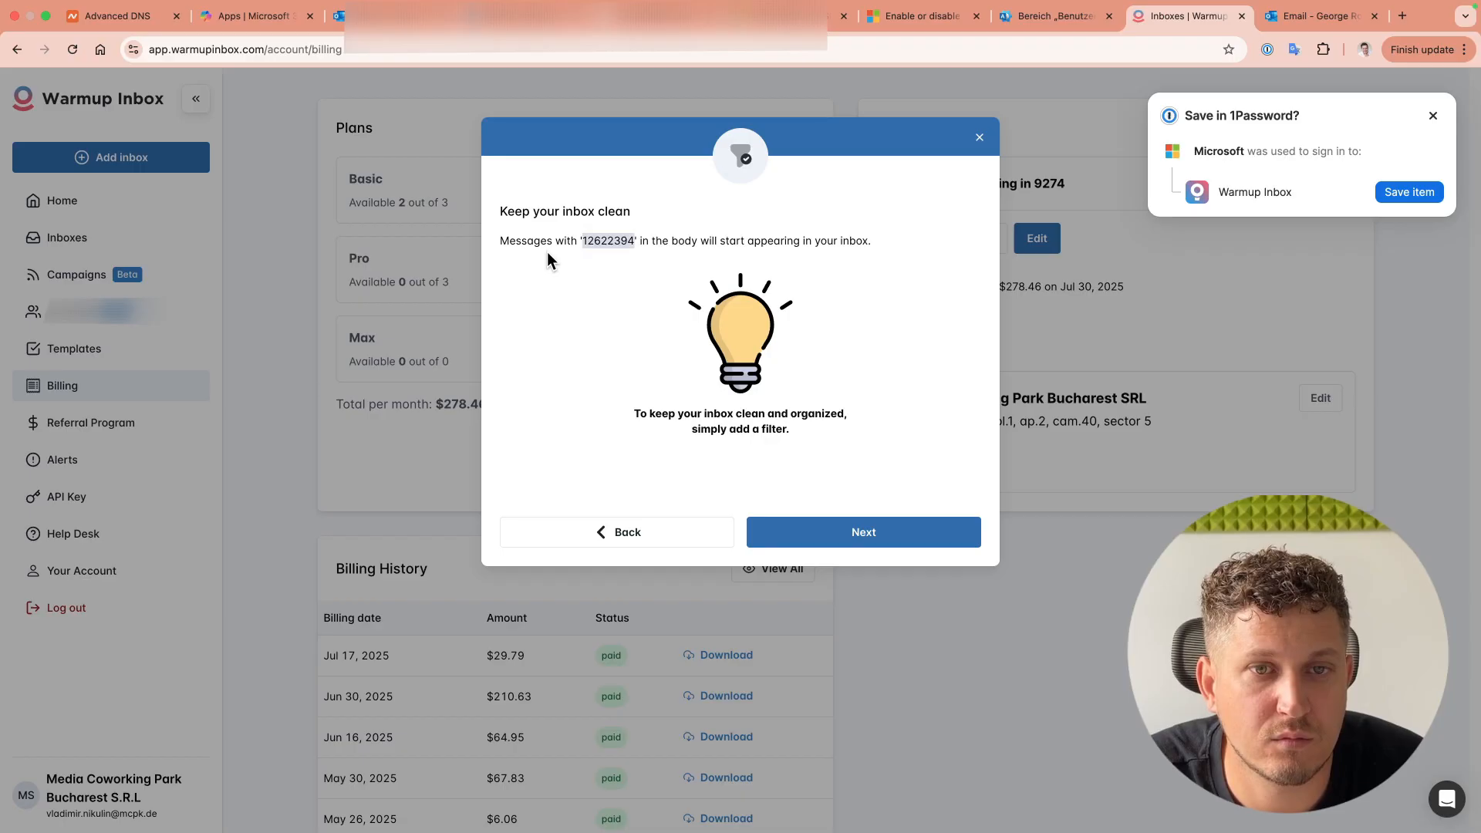
pyautogui.click(1320, 15)
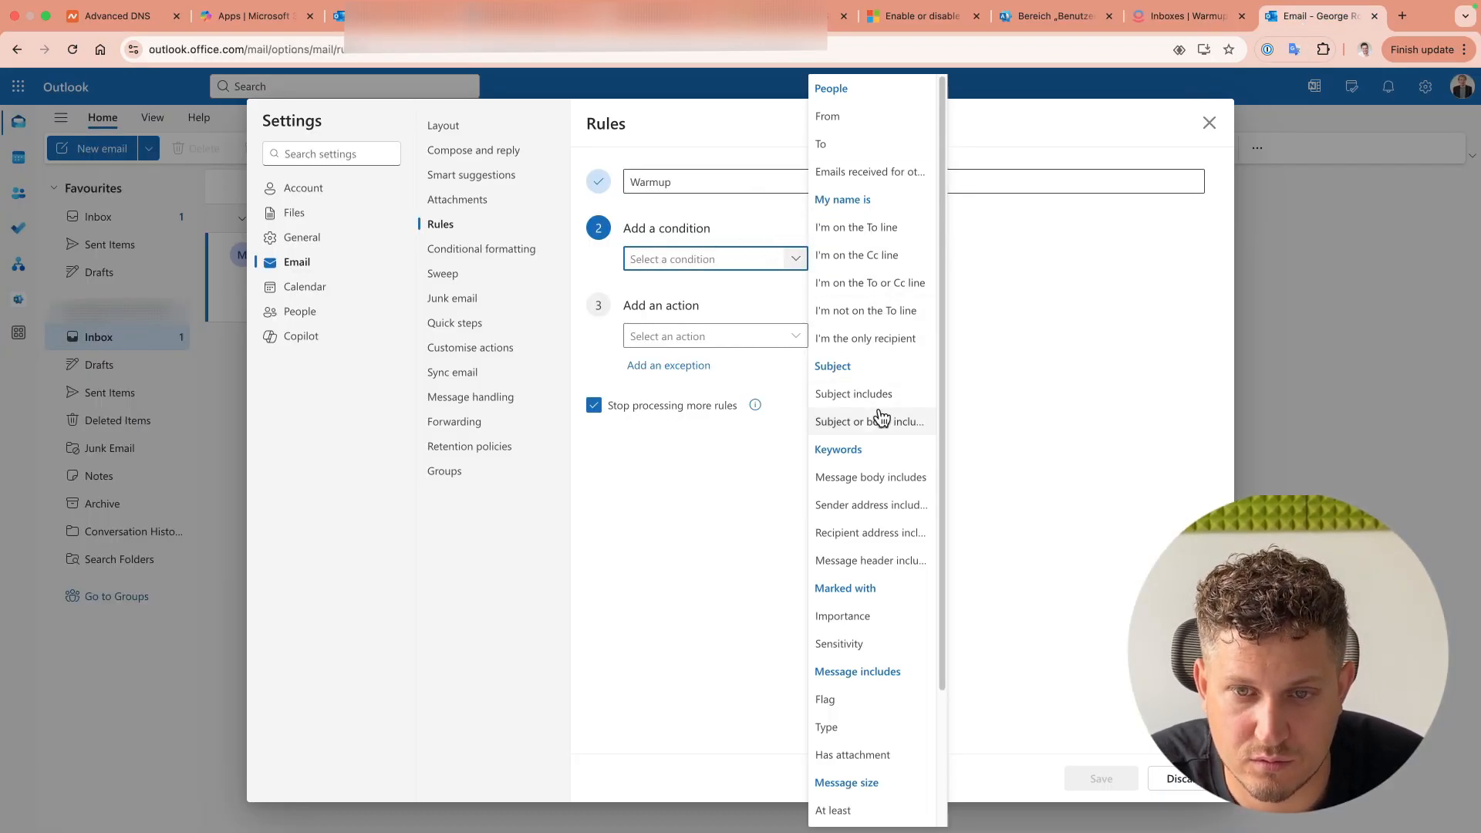
pyautogui.scroll(-1, 878, 625)
pyautogui.scroll(1, 880, 625)
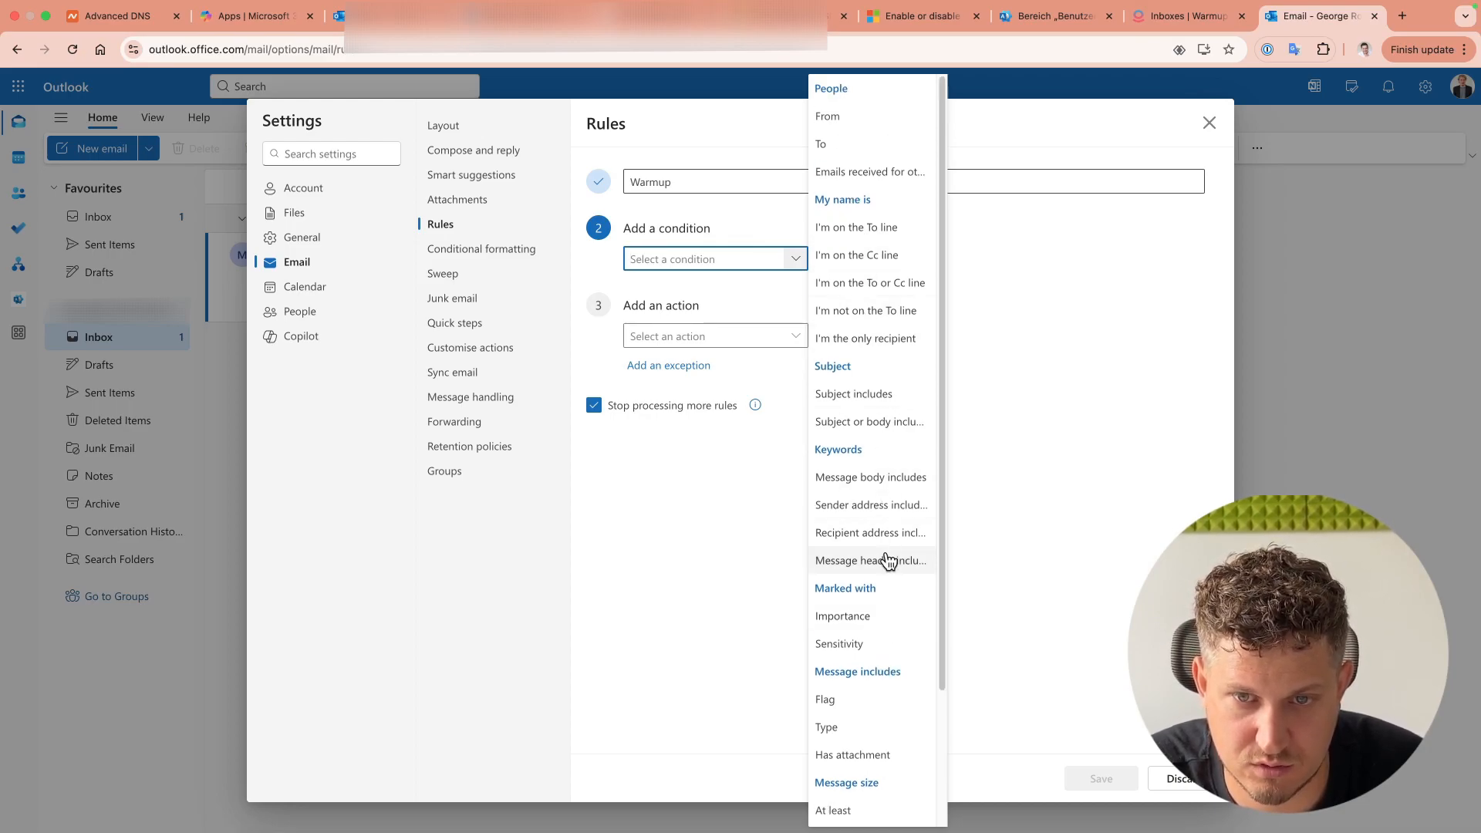
pyautogui.click(872, 484)
pyautogui.click(864, 259)
pyautogui.write('12622394')
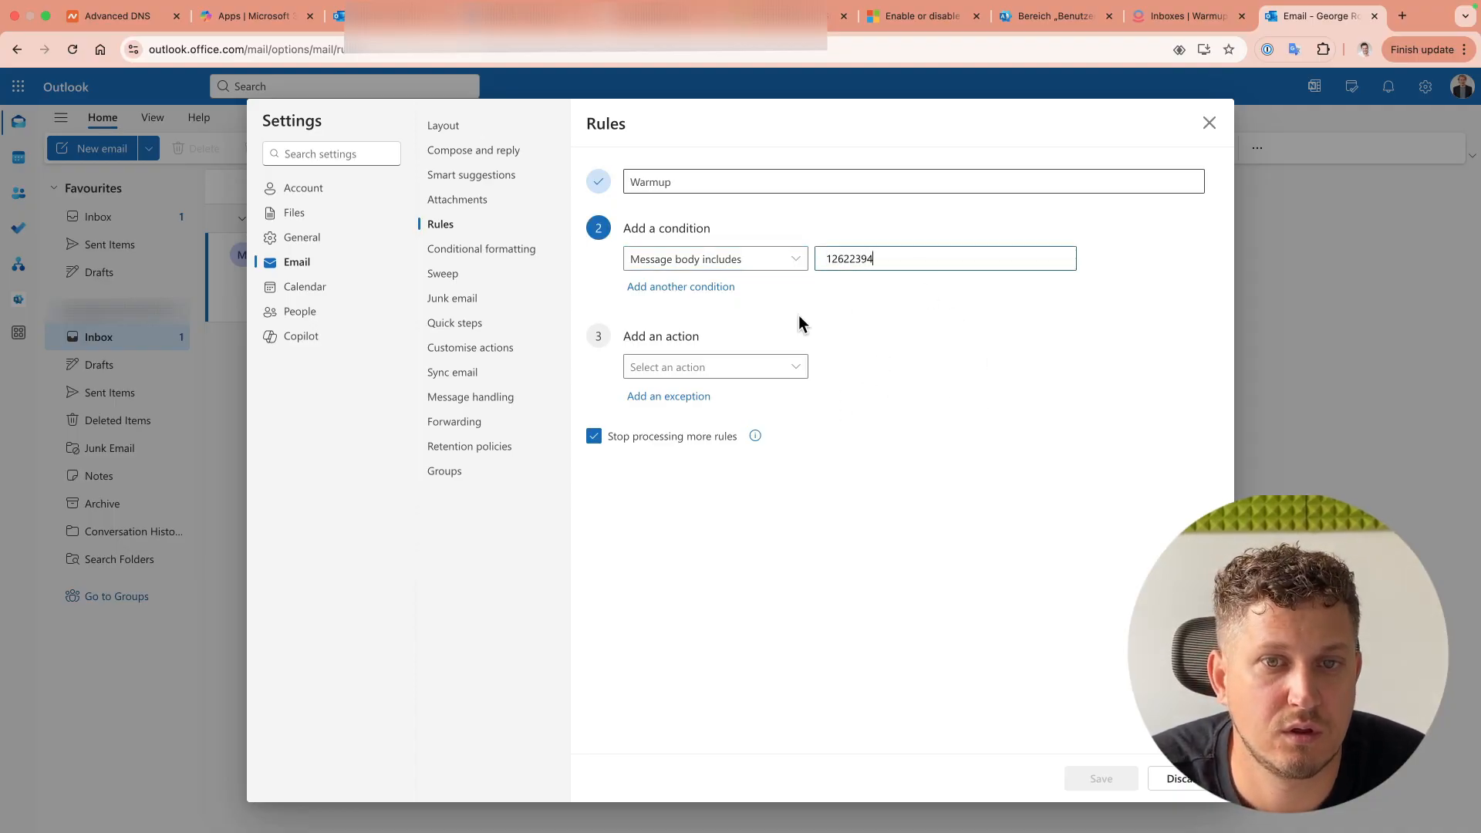
# Step: Set the rule to move matches into a new folder named warmup-12622394
pyautogui.click(744, 367)
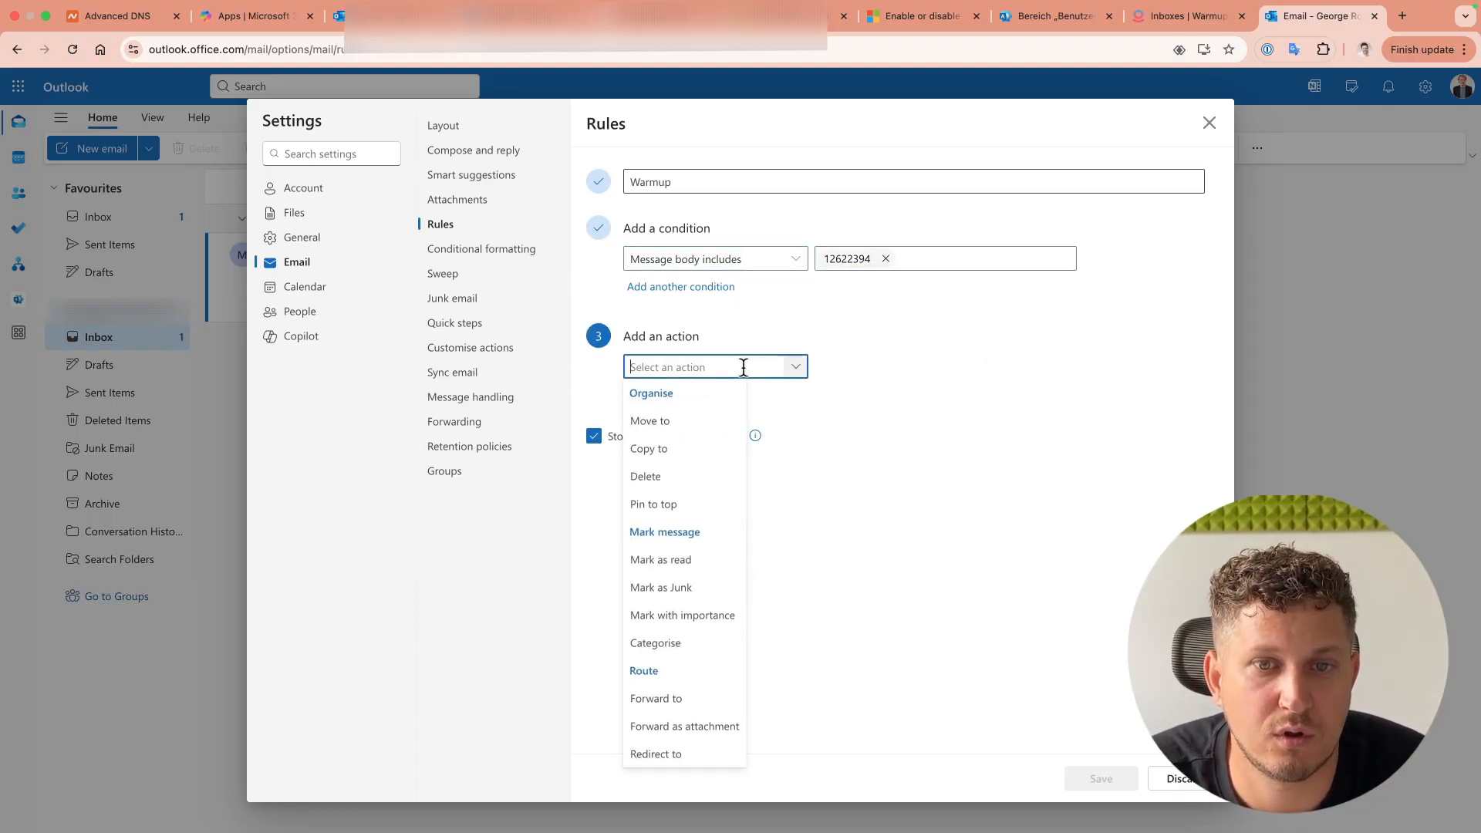
pyautogui.click(687, 425)
pyautogui.click(945, 366)
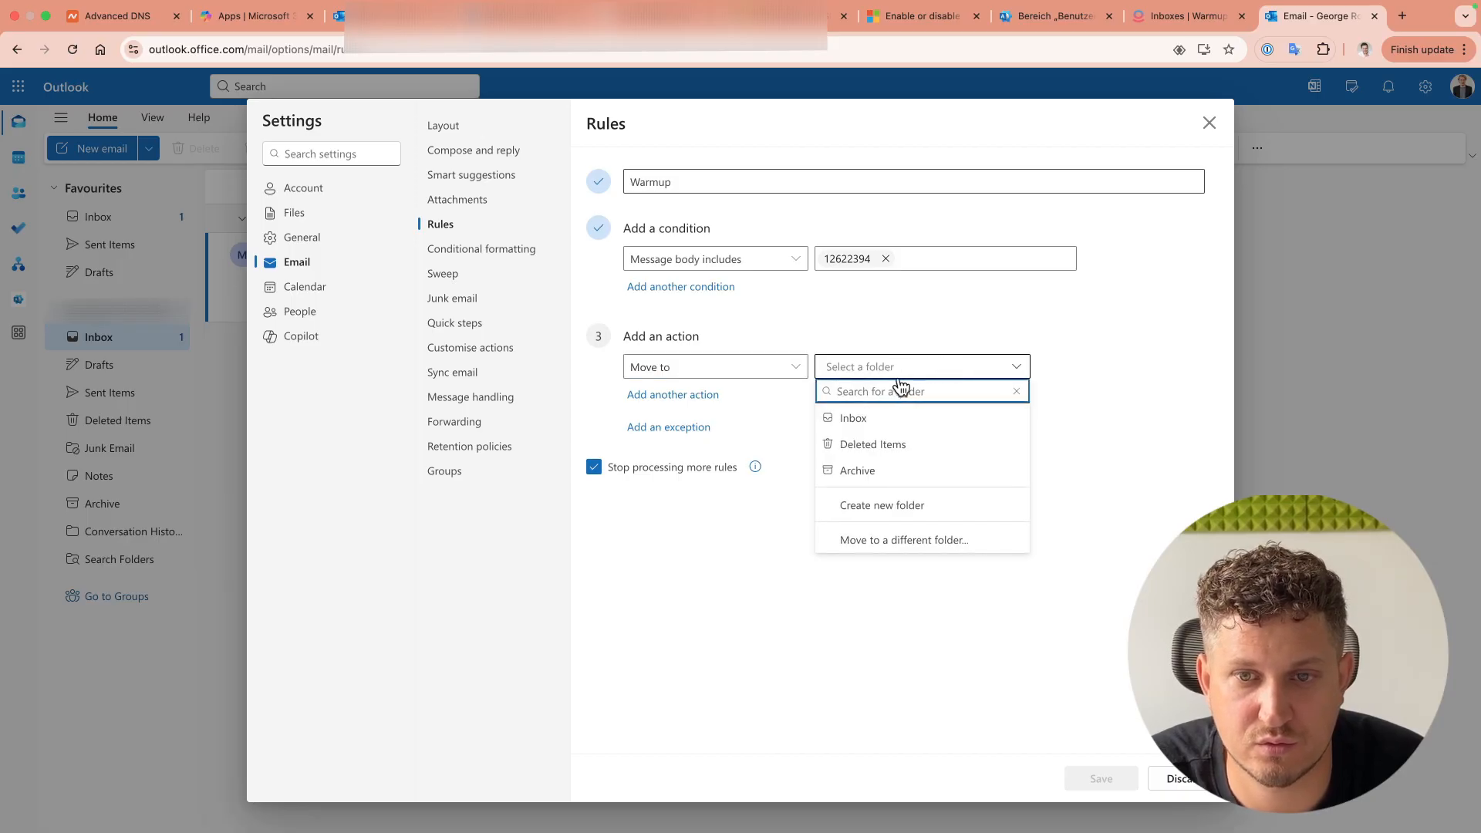
pyautogui.click(920, 507)
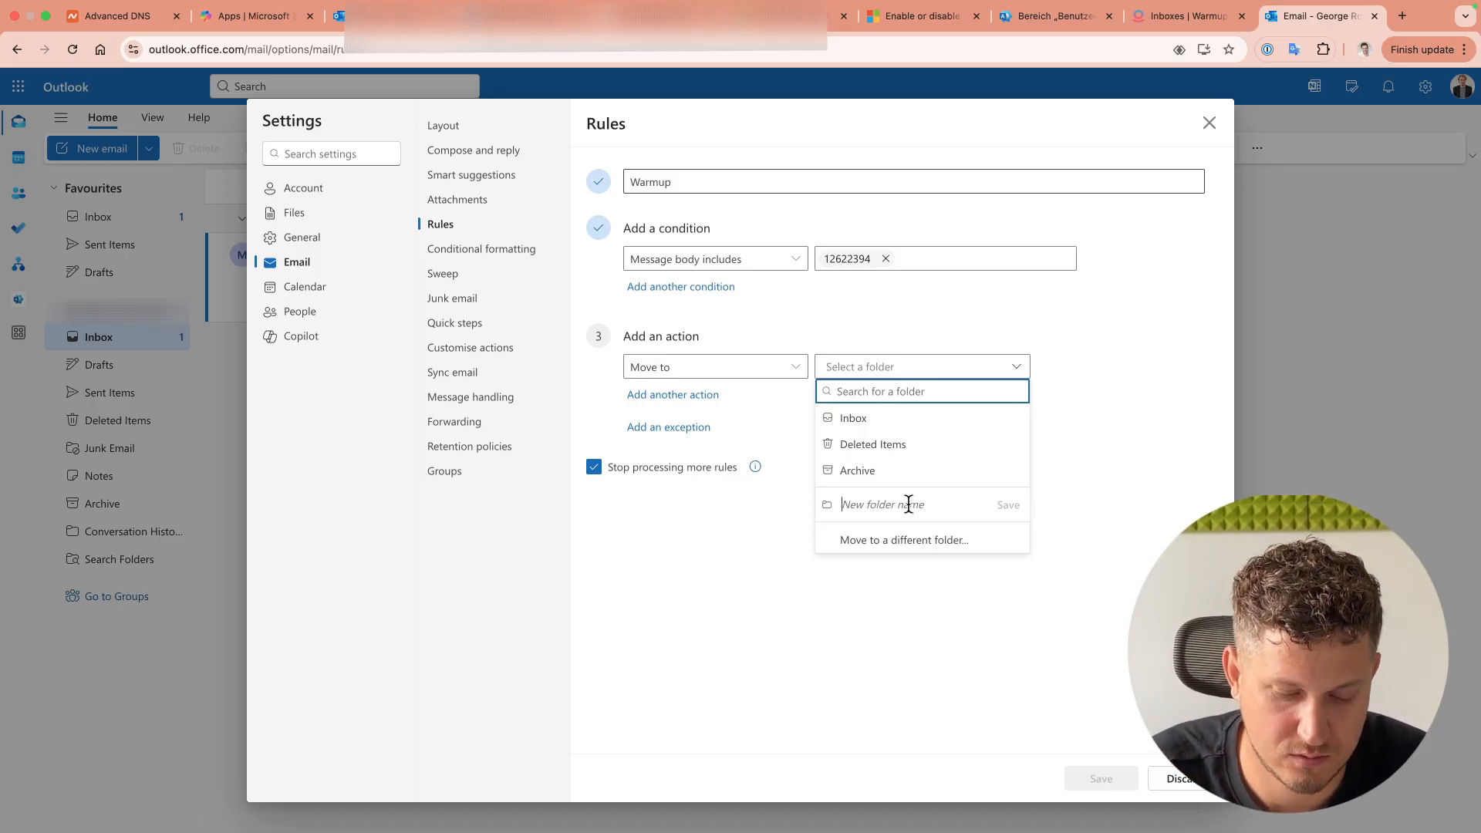
pyautogui.write('warmup-12622394')
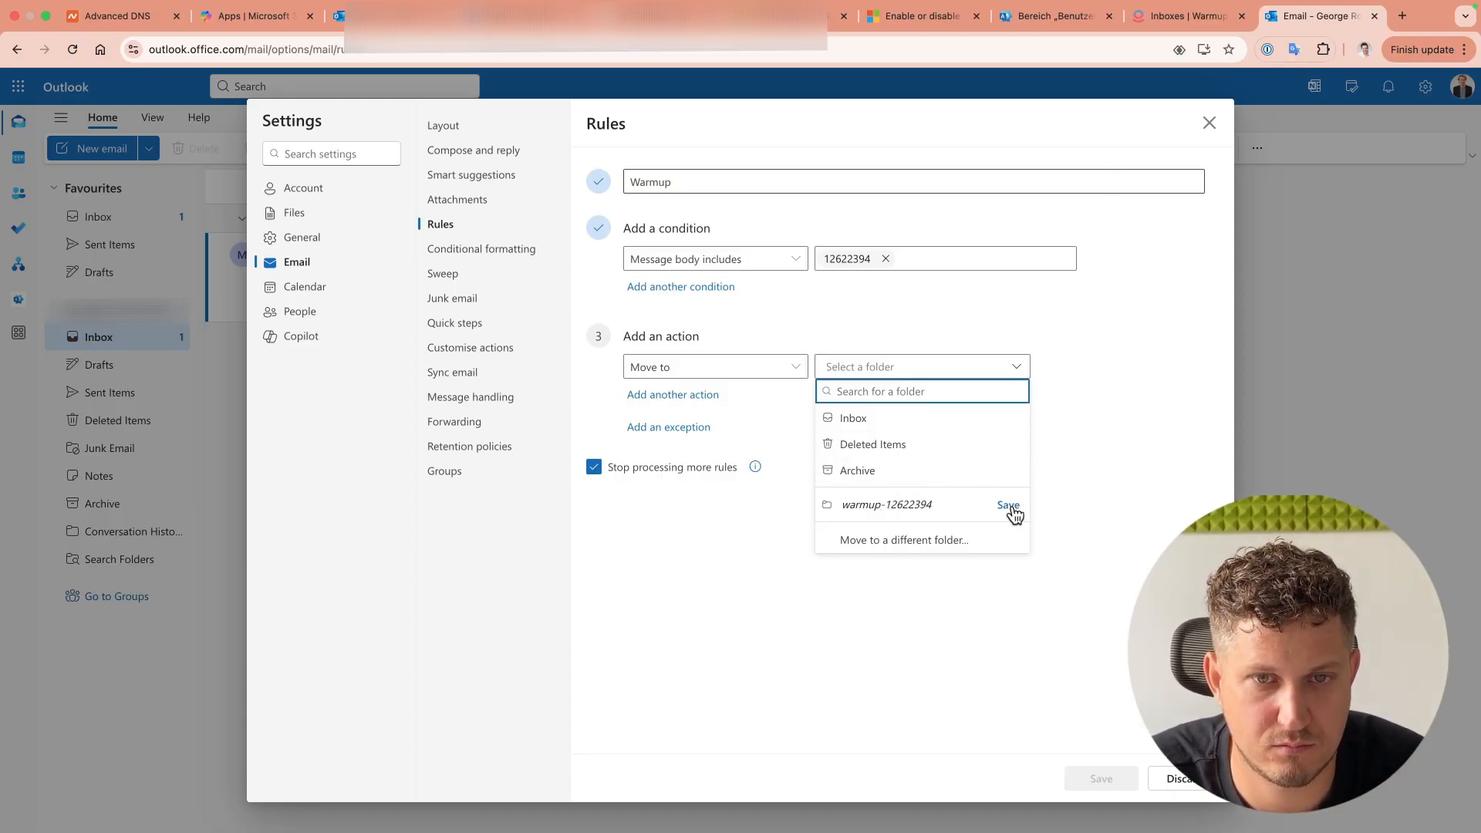
# Step: Rename the new folder to reputaiton-12622394, create it, and save the Warmup rule
pyautogui.moveTo(883, 507); pyautogui.dragTo(800, 512)
pyautogui.click(956, 534)
pyautogui.press('BackSpace')
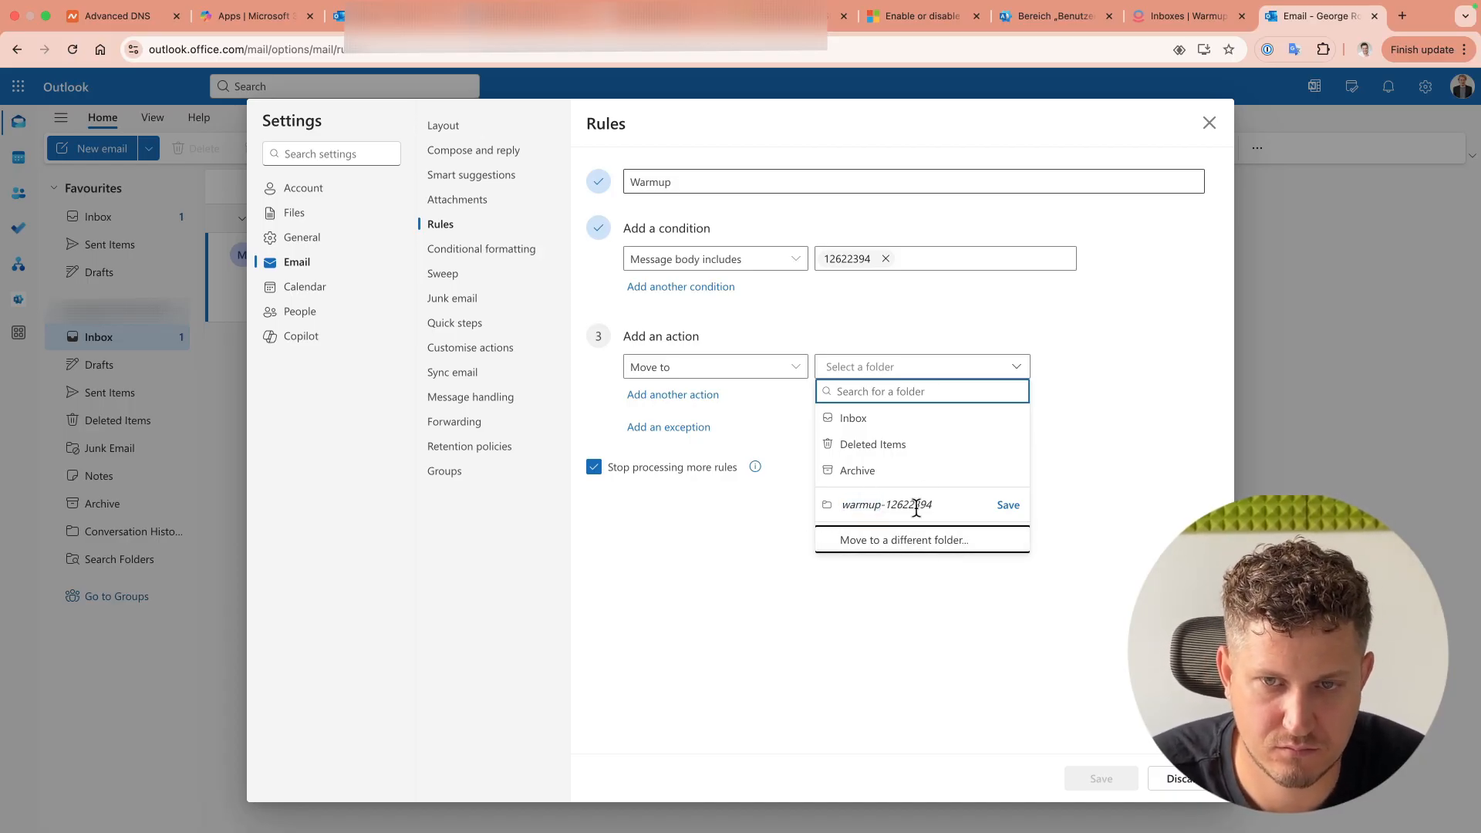
pyautogui.tripleClick(913, 507)
pyautogui.write('reputaiton-12622394')
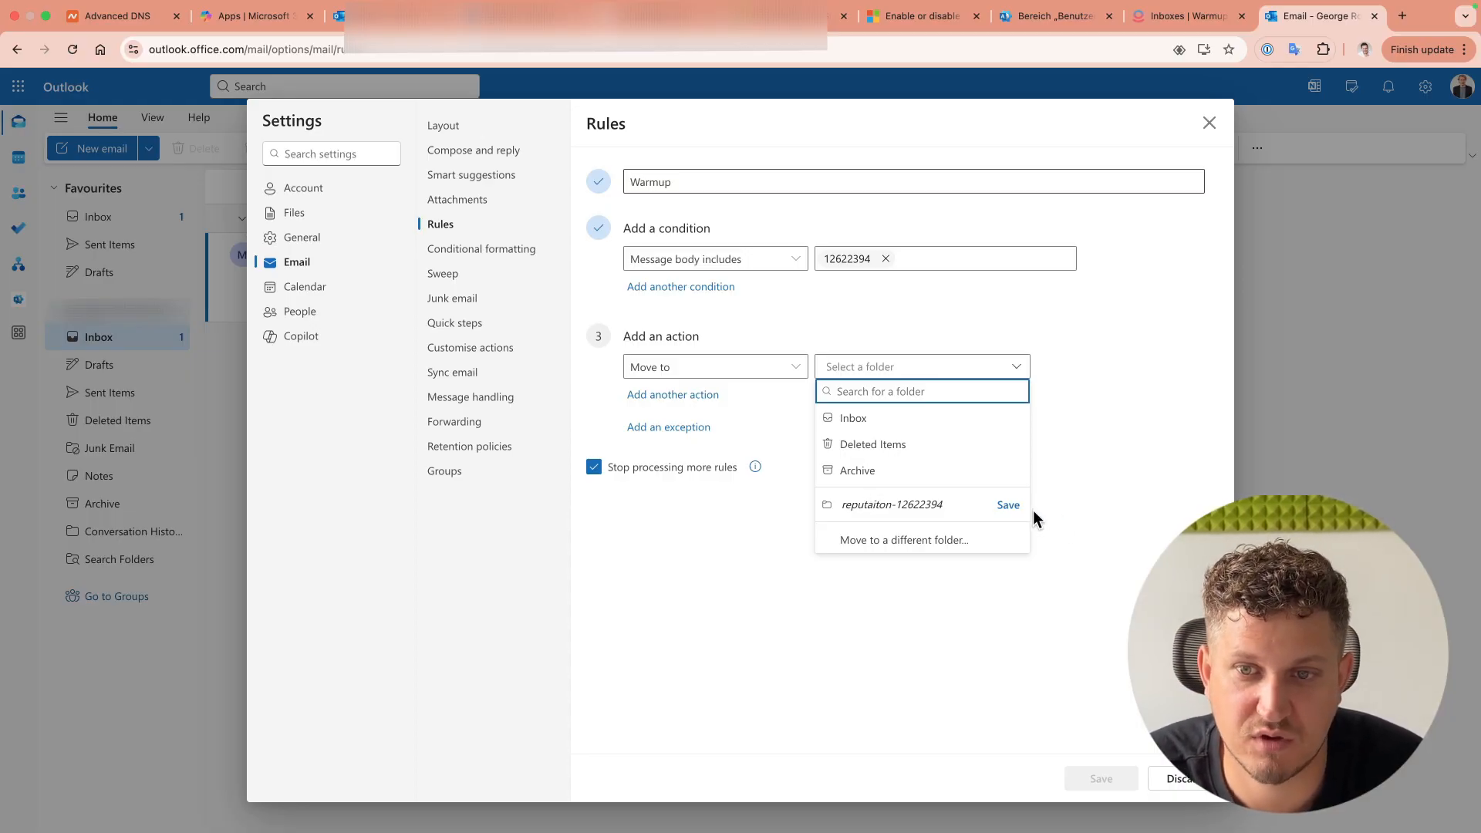
pyautogui.click(1008, 506)
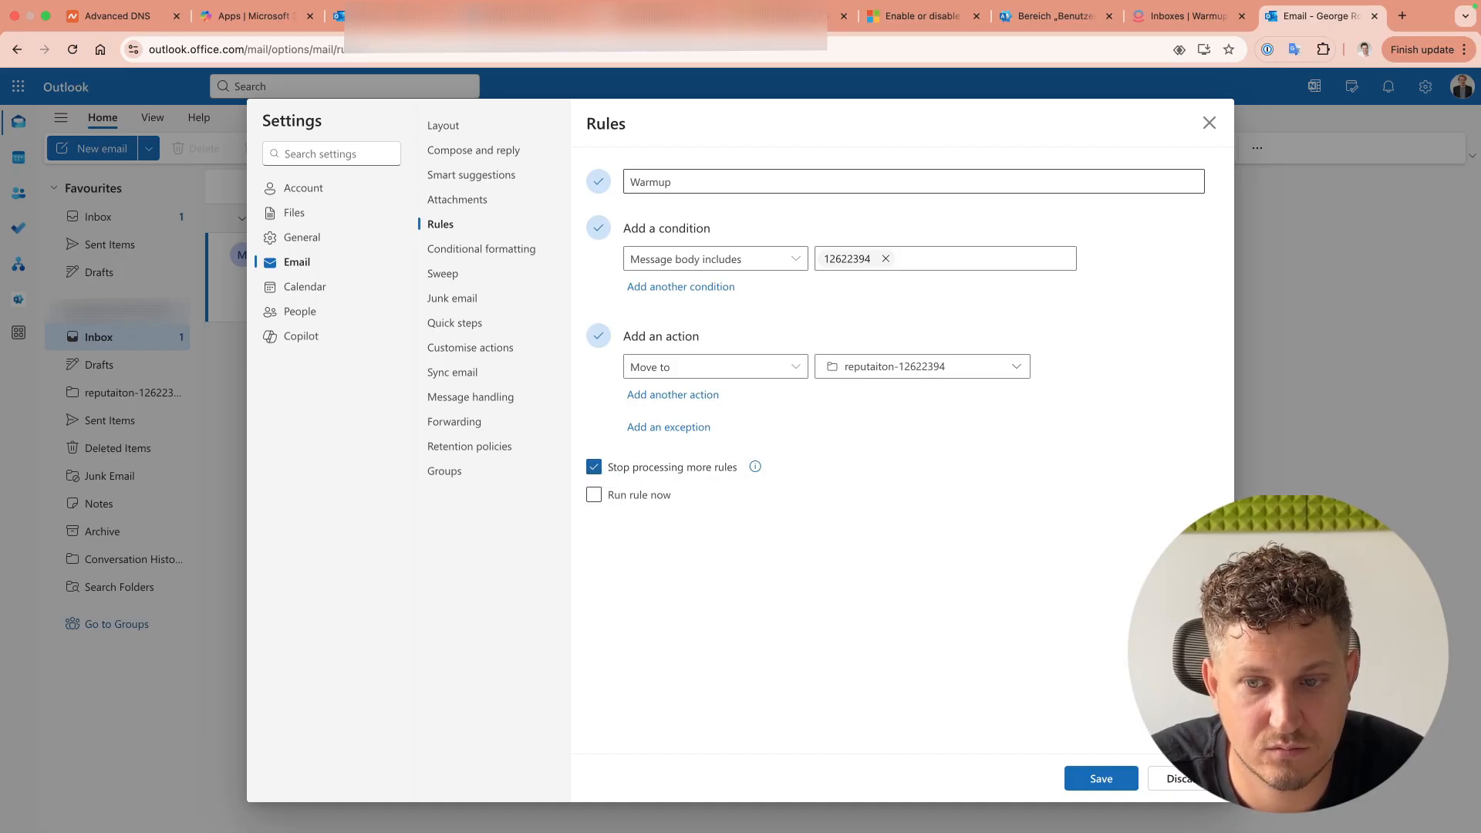
pyautogui.click(1103, 780)
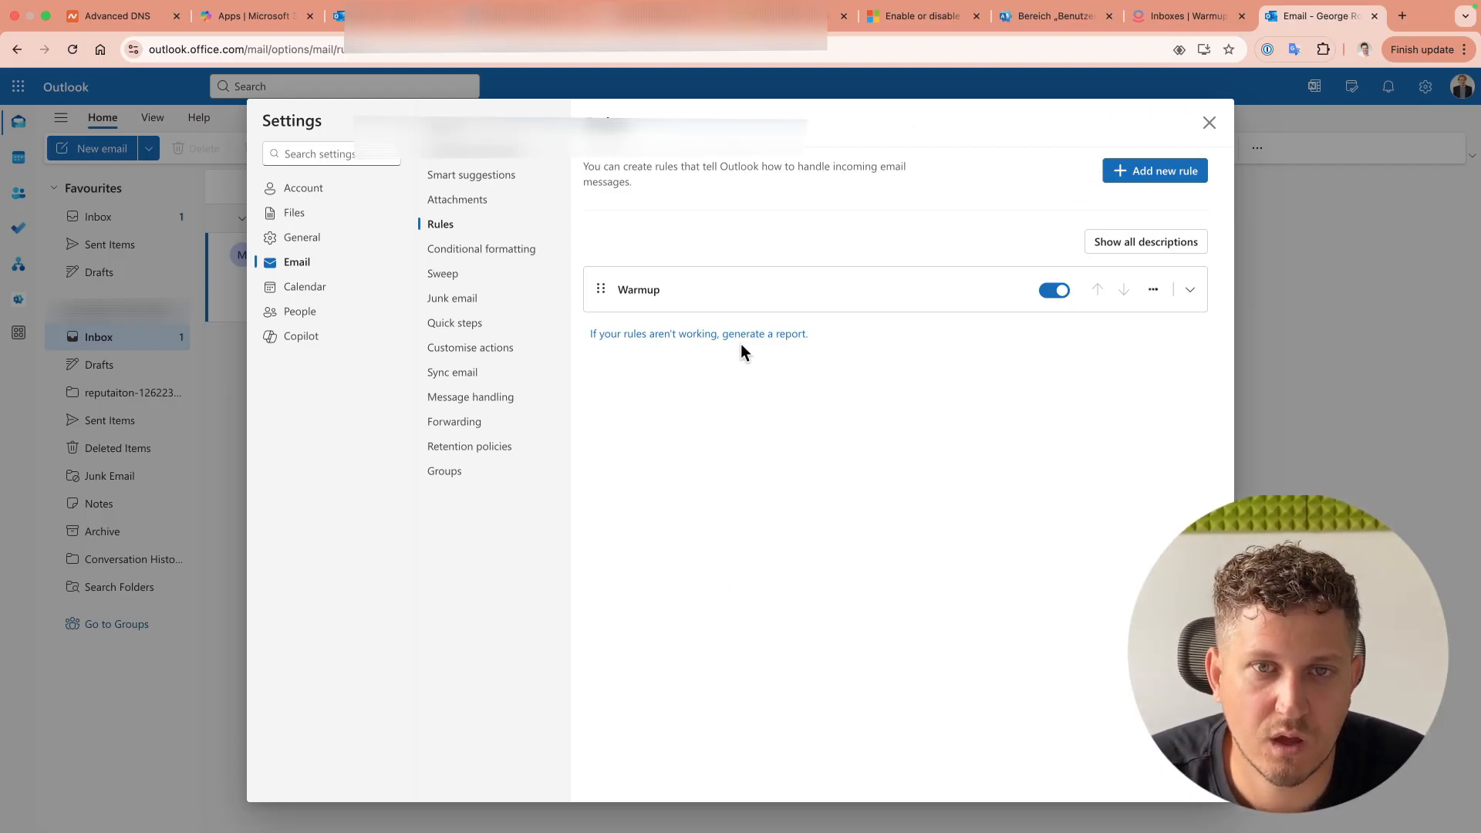
# Step: Copy Warmup Inbox's suggested name and rename Outlook's warmup folder to Mail-12622394
pyautogui.hotkey('ctrl', 'shift', 'Tab')
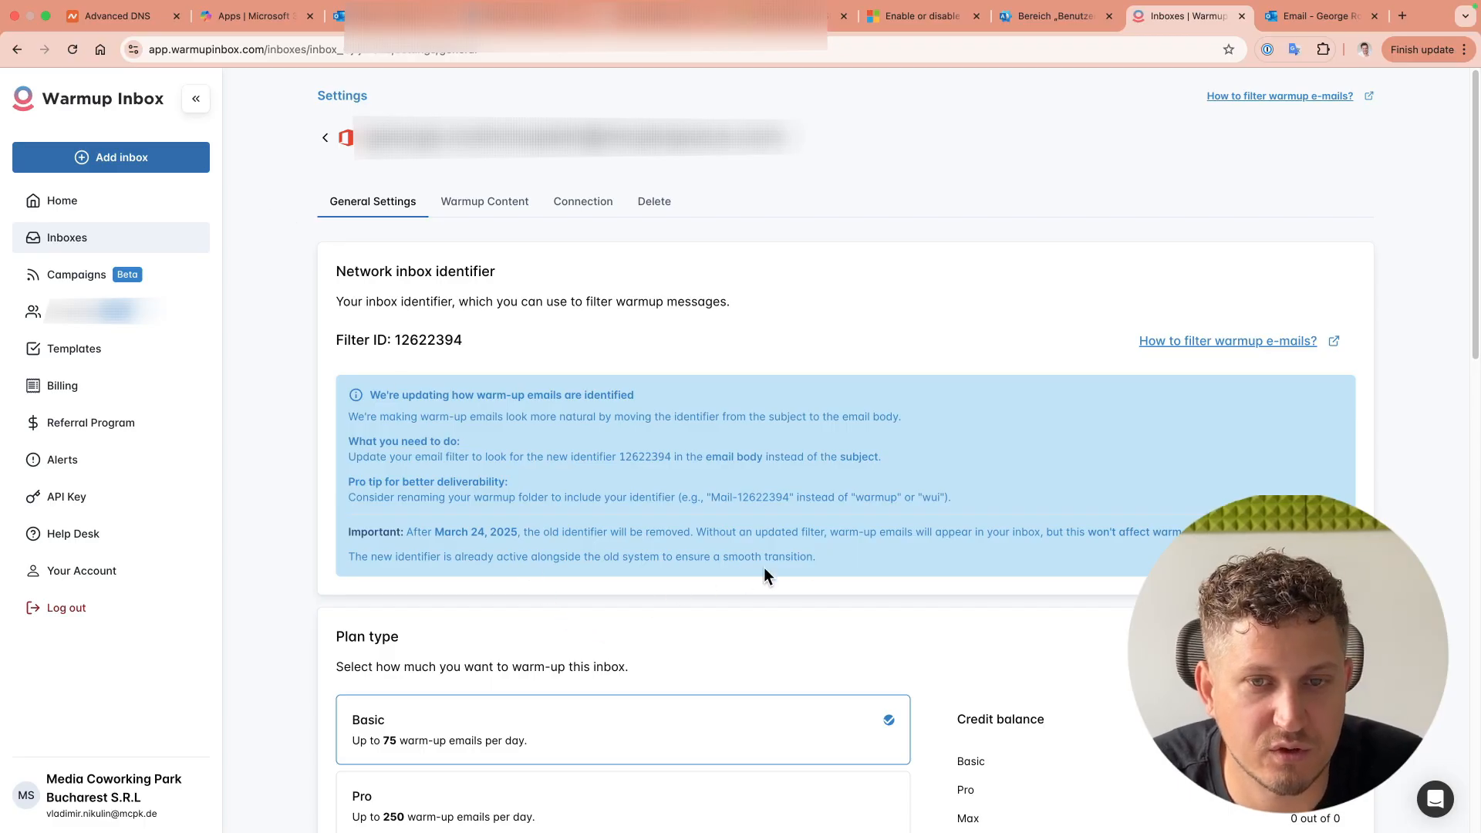
pyautogui.click(932, 507)
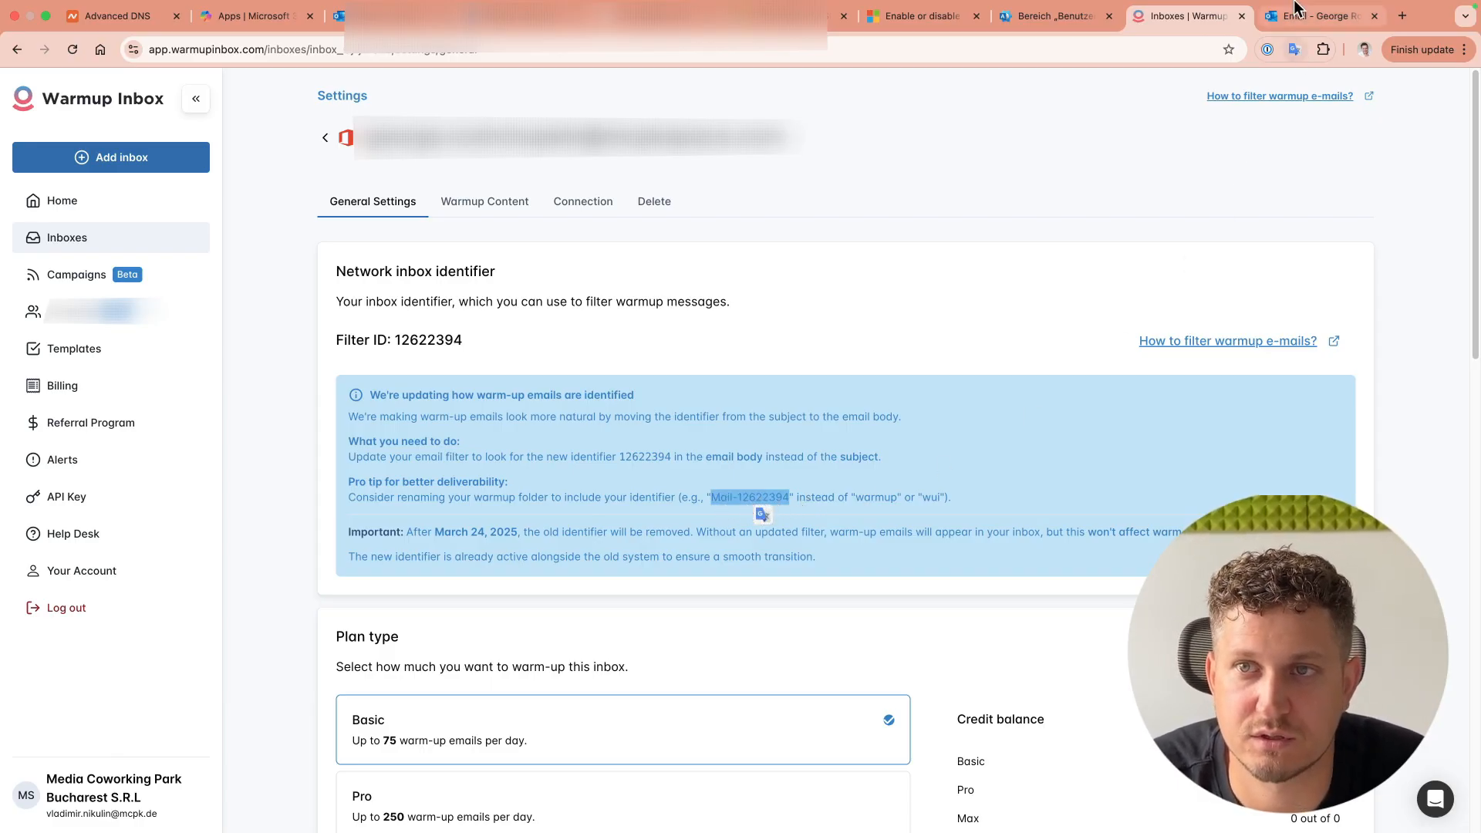
pyautogui.click(1294, 35)
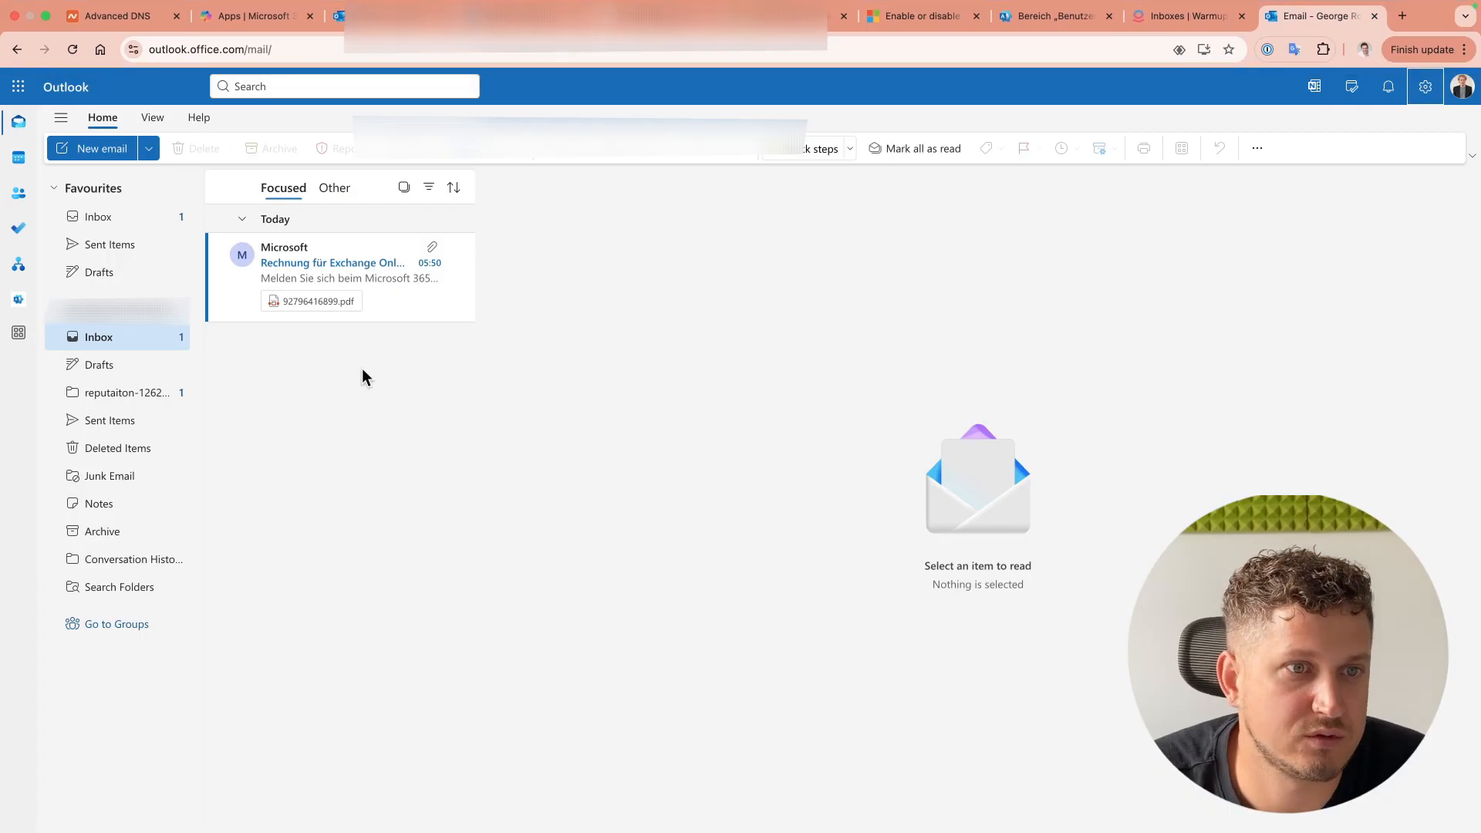
pyautogui.click(178, 395)
pyautogui.click(260, 474)
pyautogui.write('Mail-12622394')
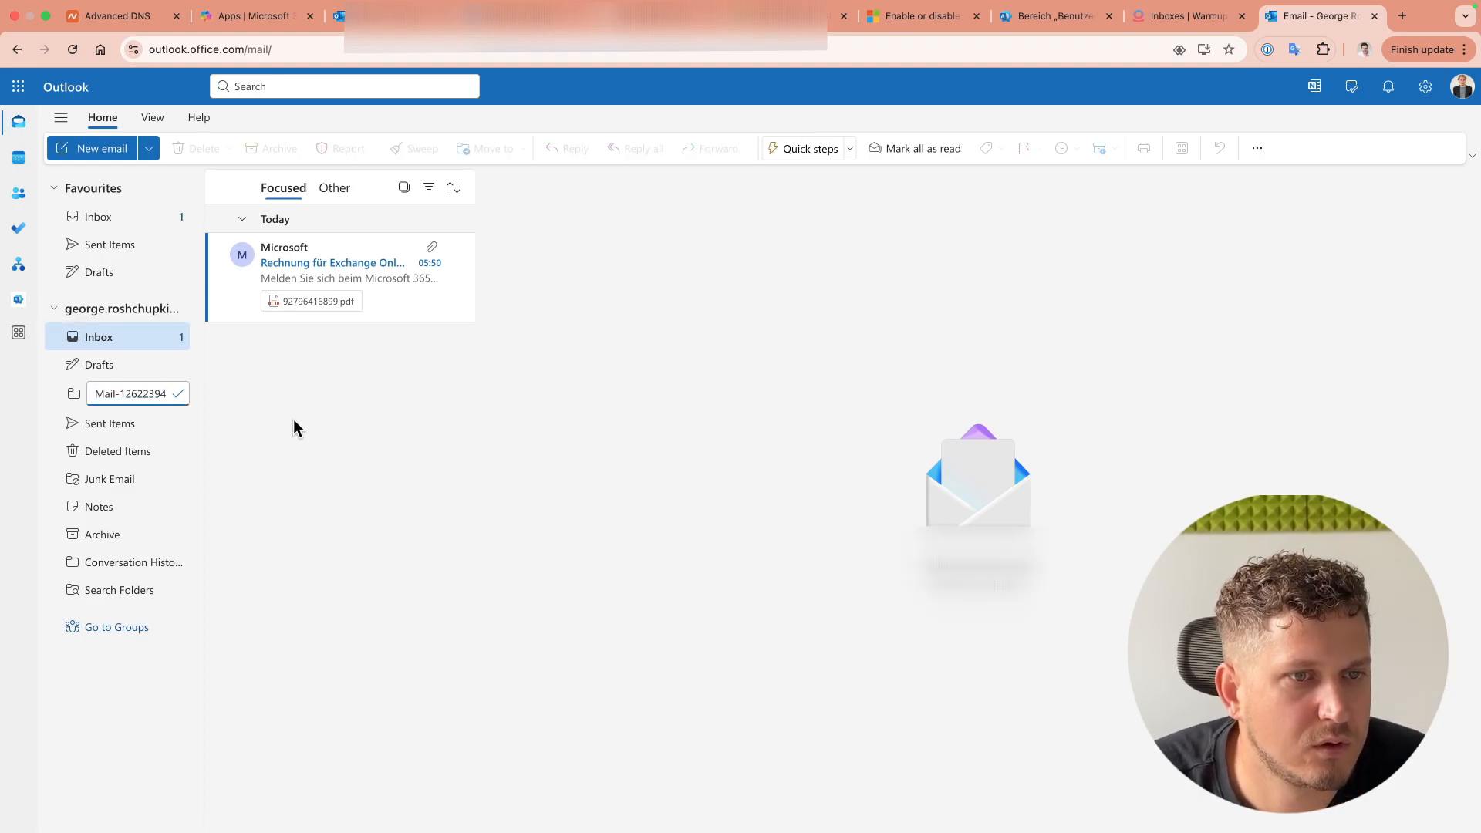
pyautogui.press('Return')
pyautogui.hotkey('ctrl', 'shift', 'Tab')
pyautogui.scroll(-3, 922, 476)
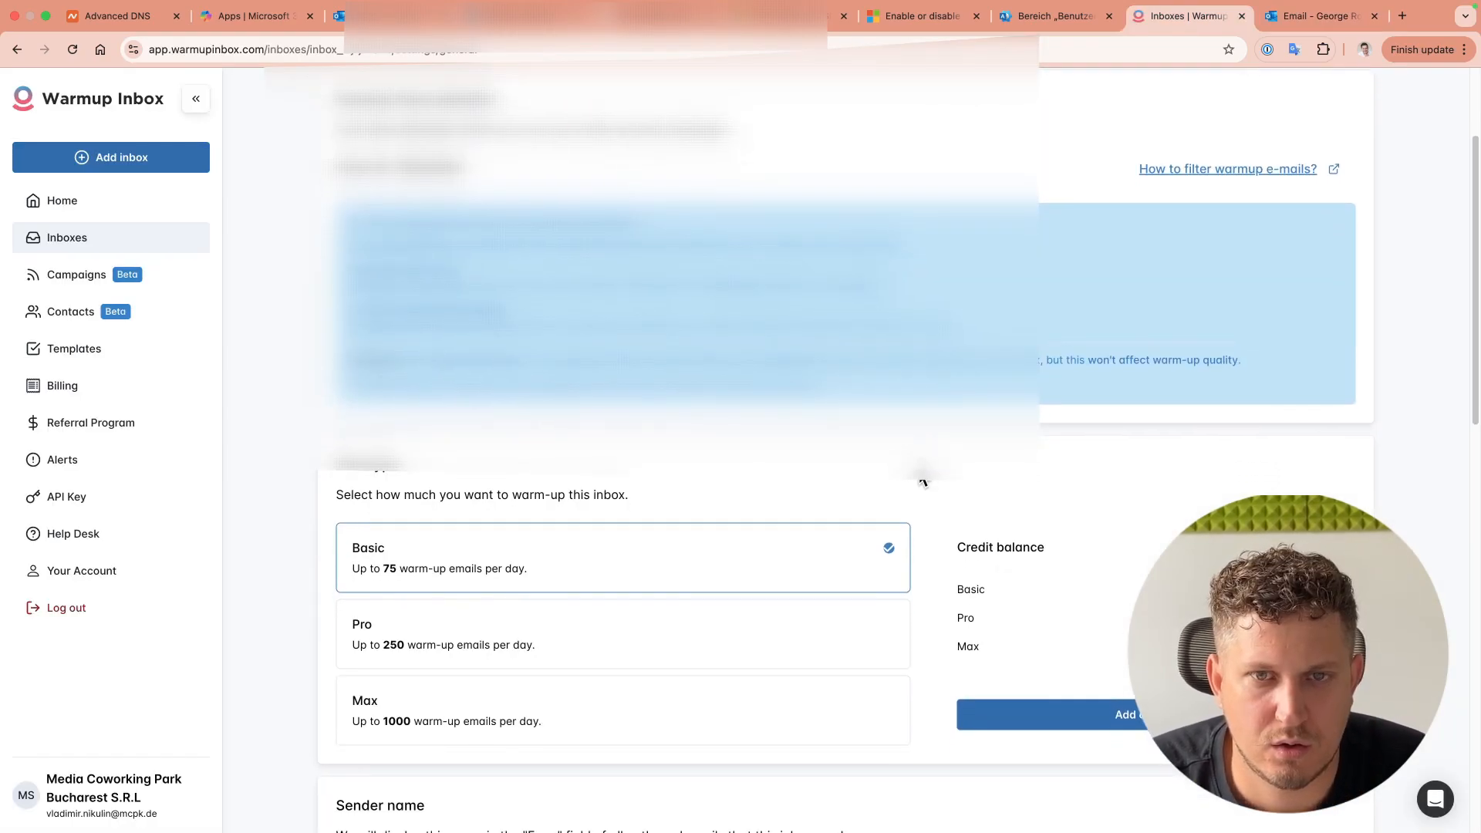
pyautogui.scroll(-3, 924, 479)
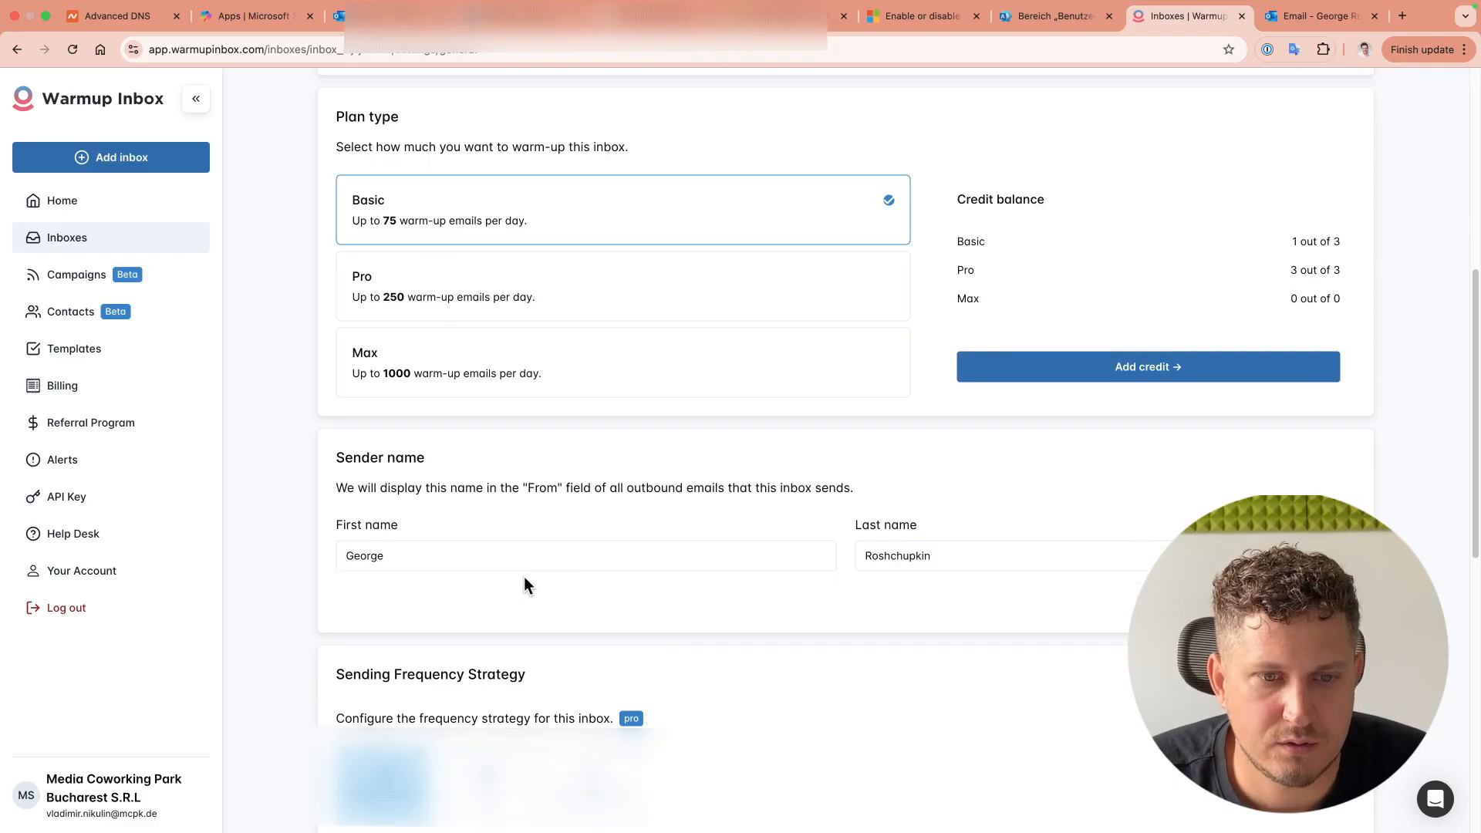
pyautogui.scroll(-5, 787, 645)
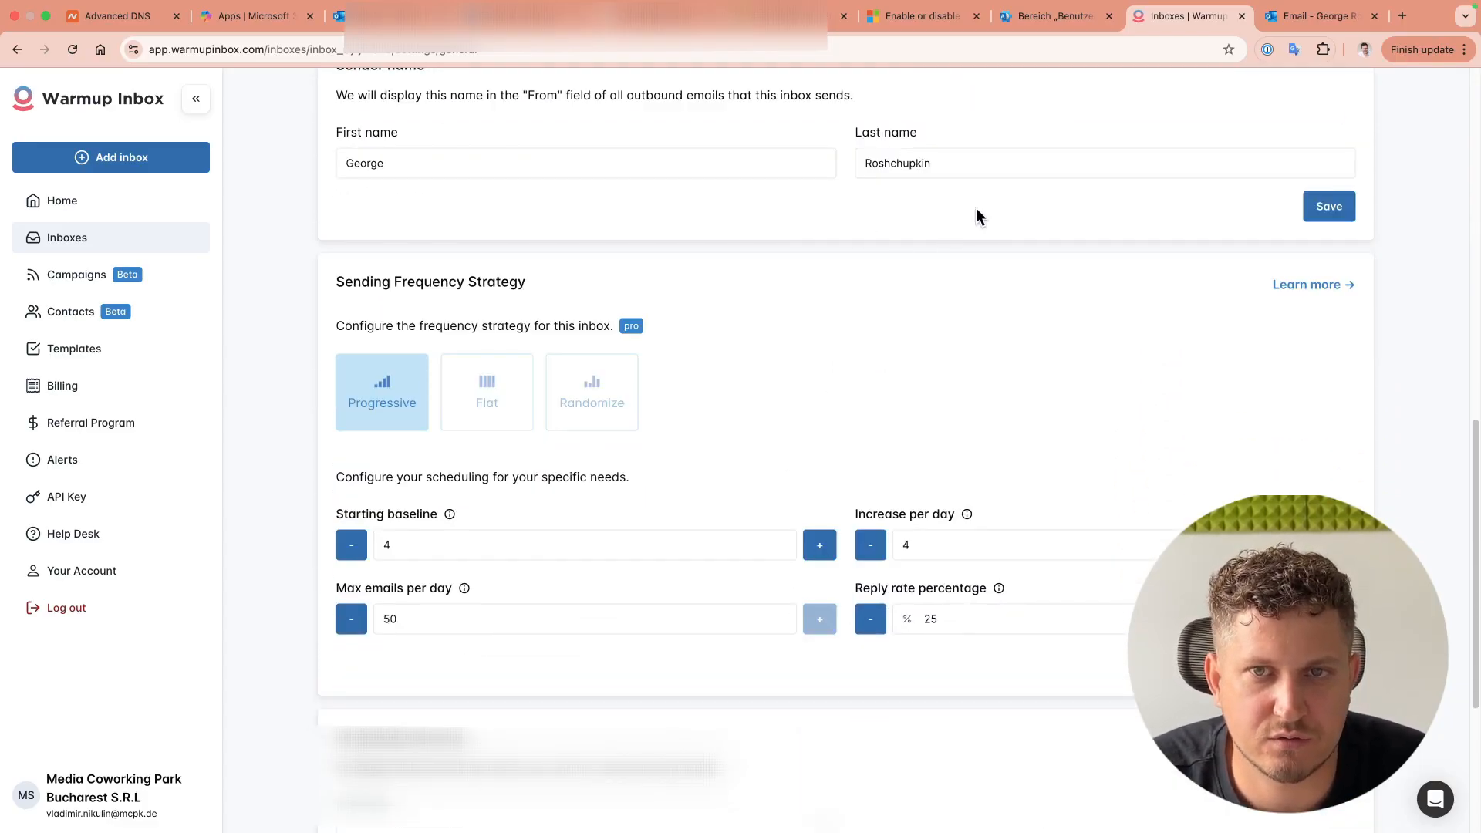
pyautogui.scroll(6, 961, 232)
pyautogui.scroll(5, 954, 267)
pyautogui.scroll(-3, 829, 325)
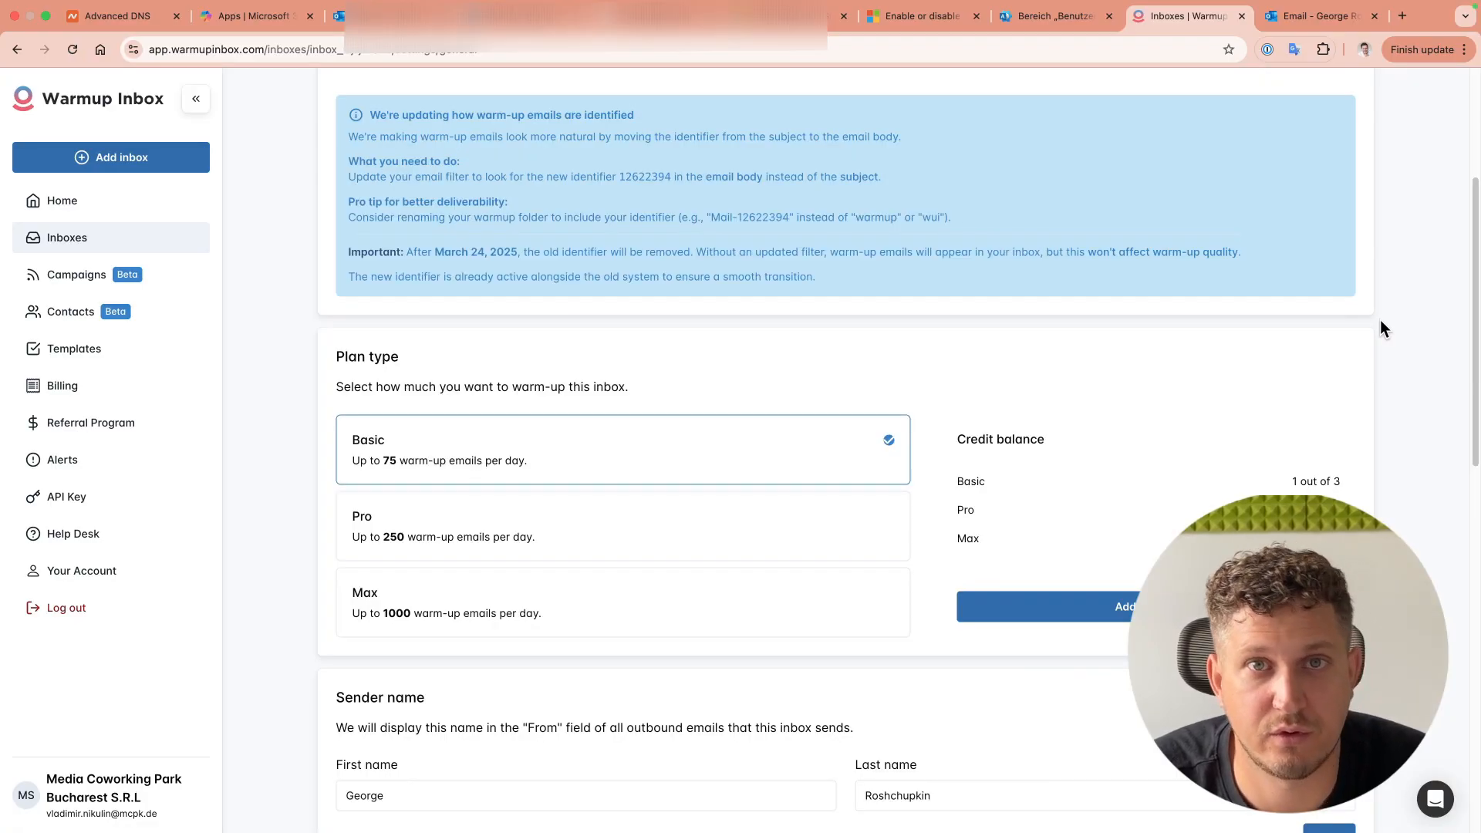
pyautogui.scroll(-10, 1363, 472)
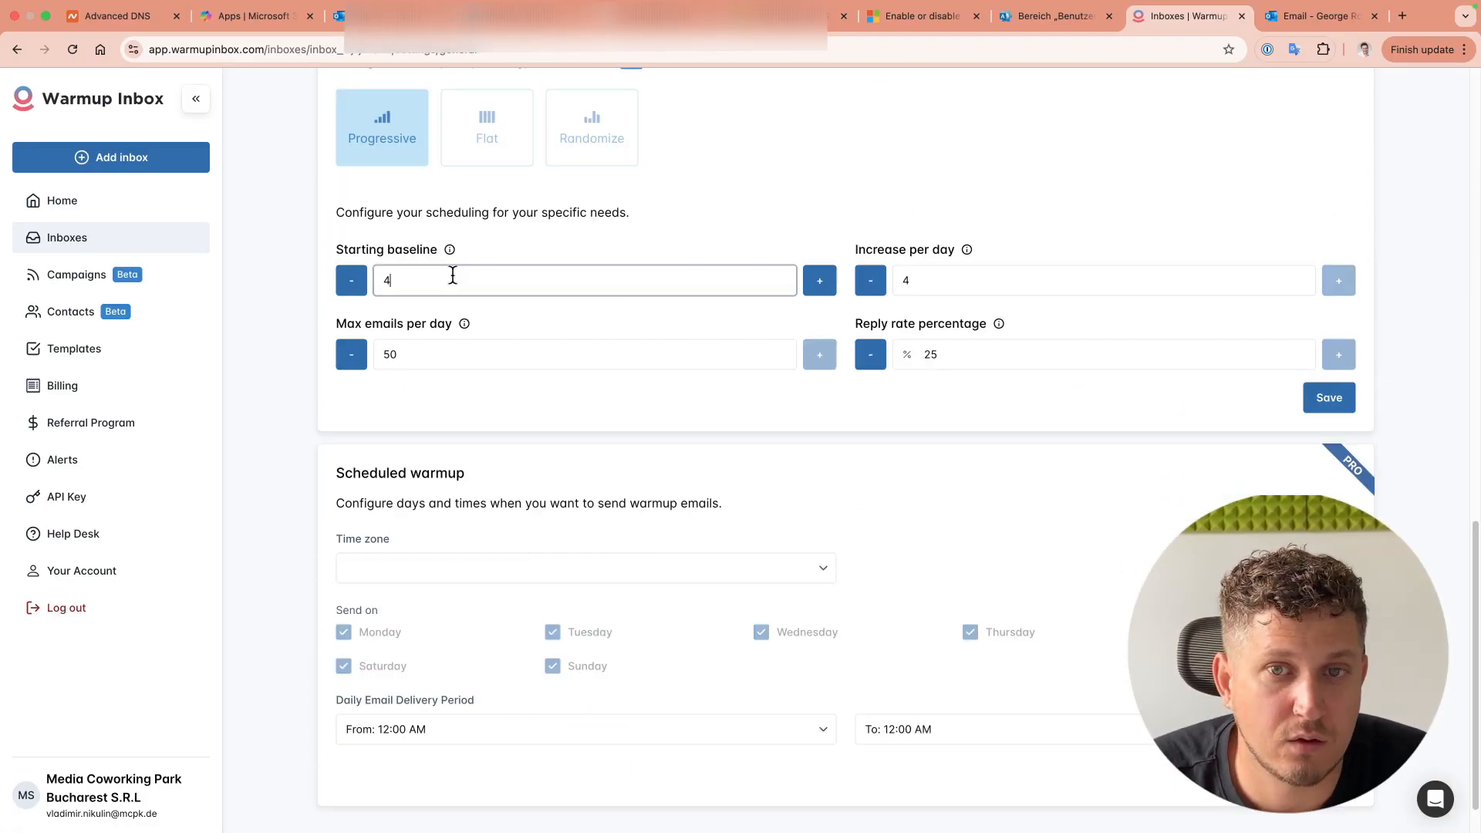
pyautogui.moveTo(434, 279); pyautogui.dragTo(357, 280)
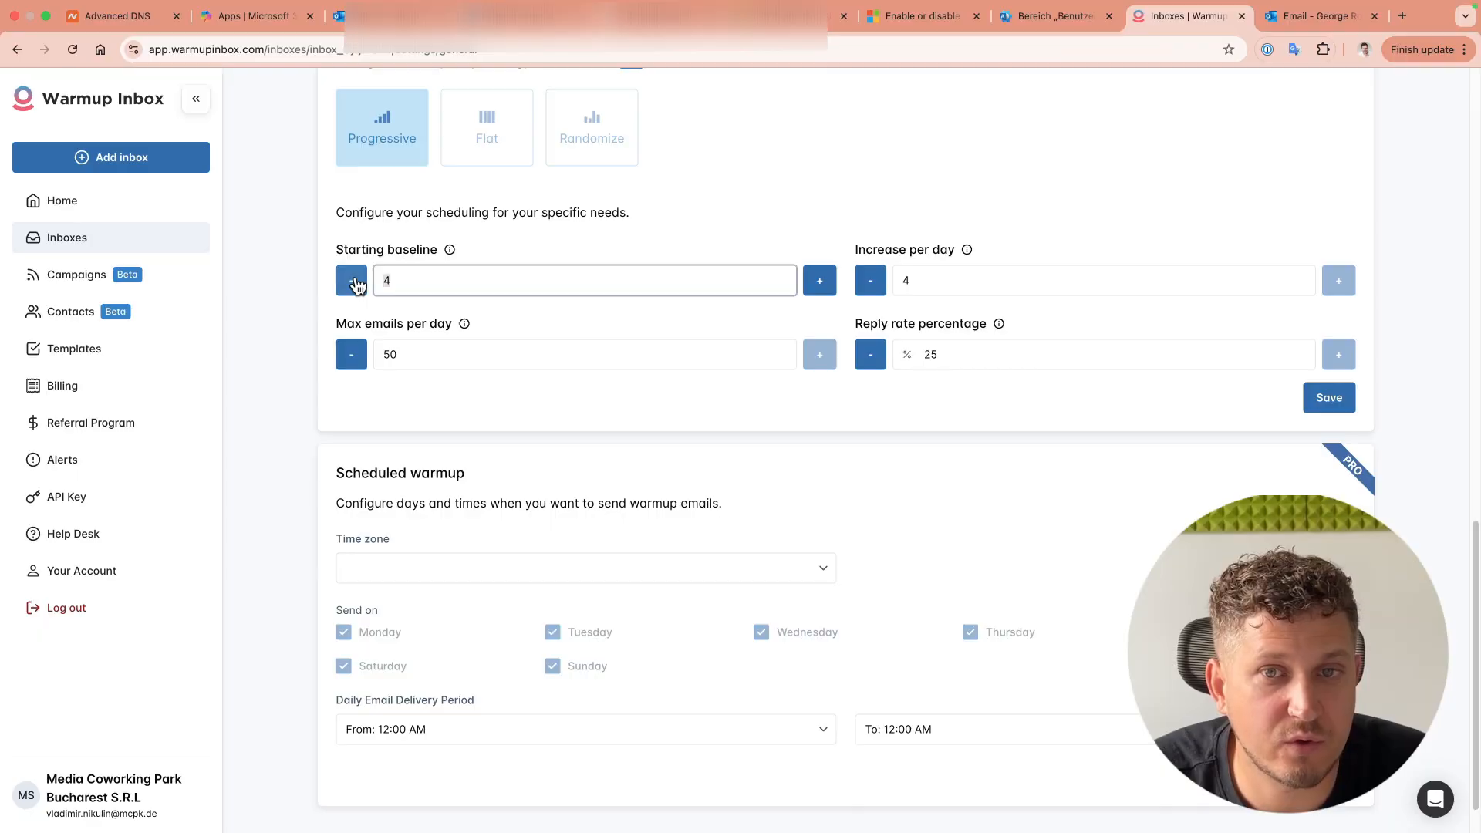
pyautogui.click(1017, 284)
pyautogui.click(969, 253)
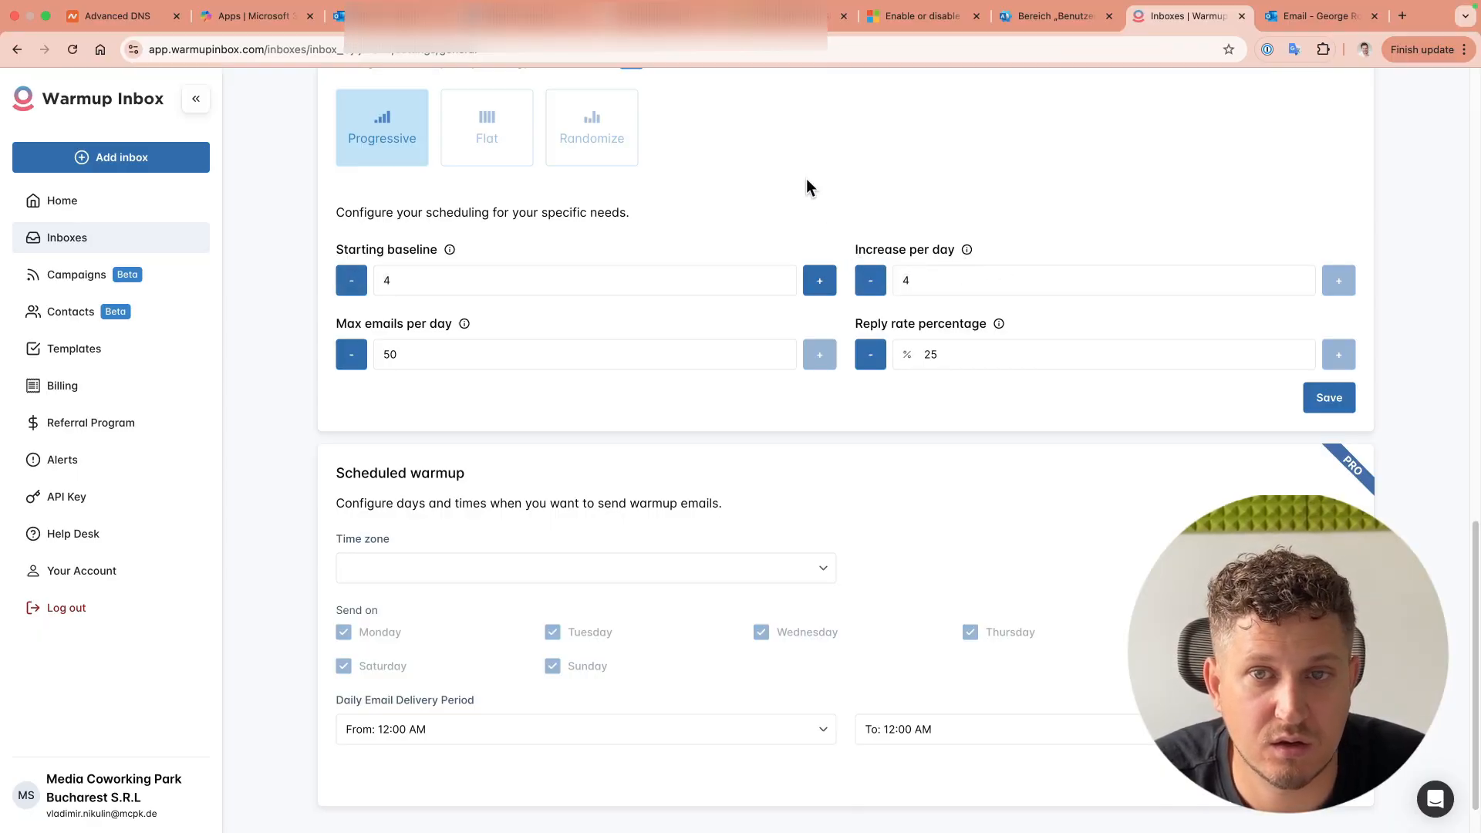
pyautogui.click(463, 352)
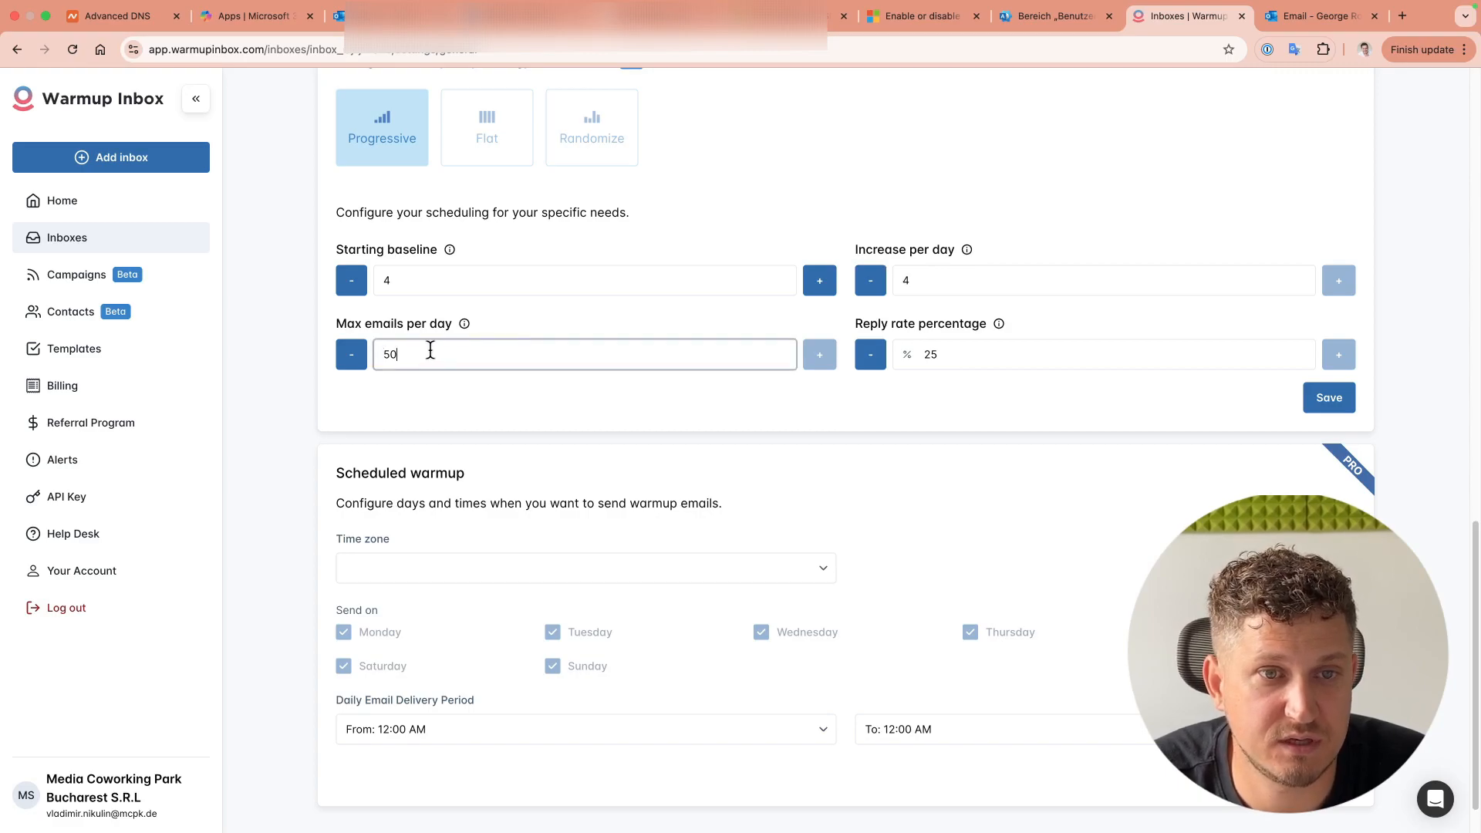
pyautogui.click(820, 354)
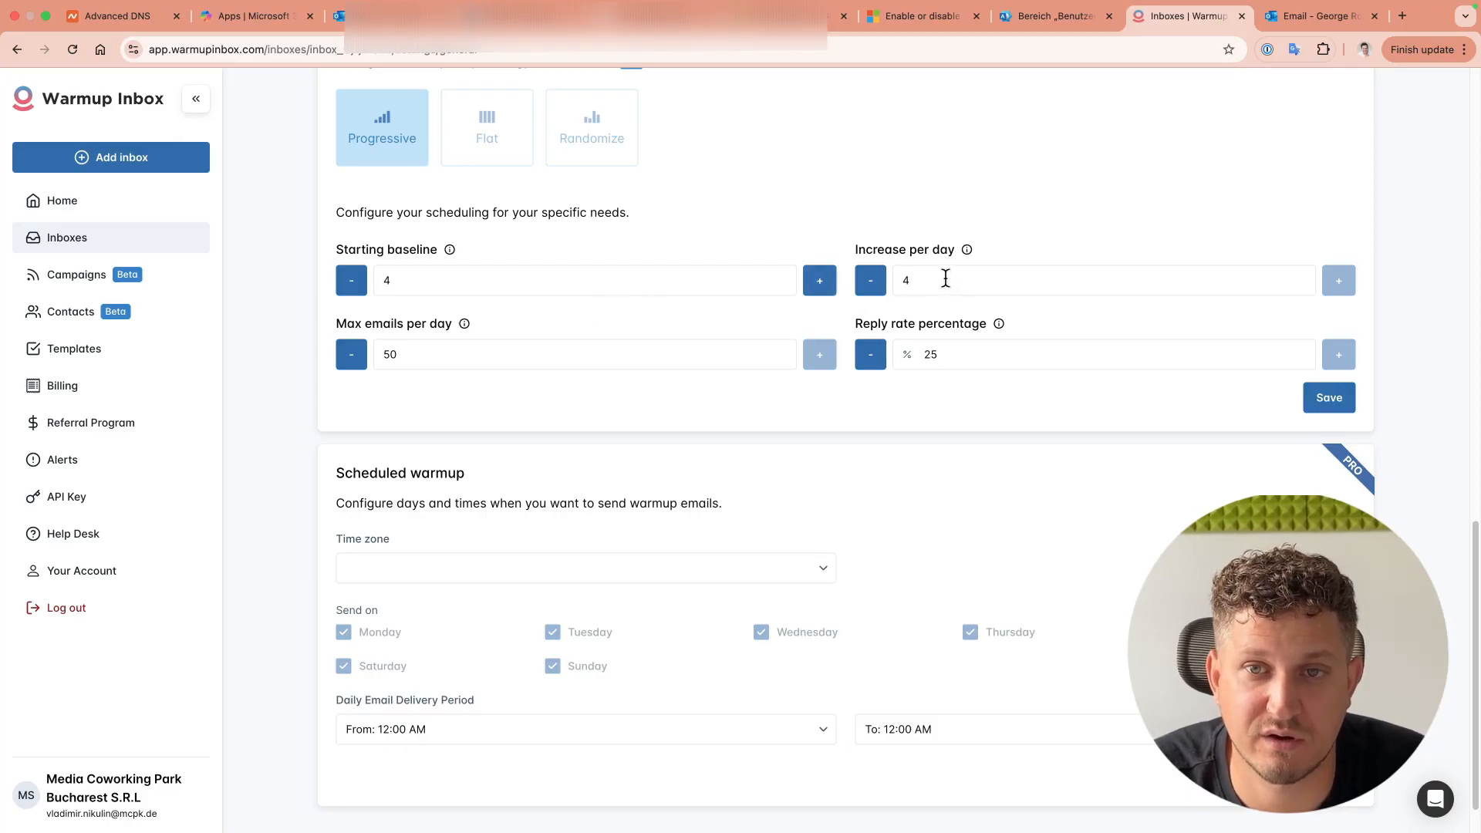
pyautogui.moveTo(856, 251); pyautogui.dragTo(955, 253)
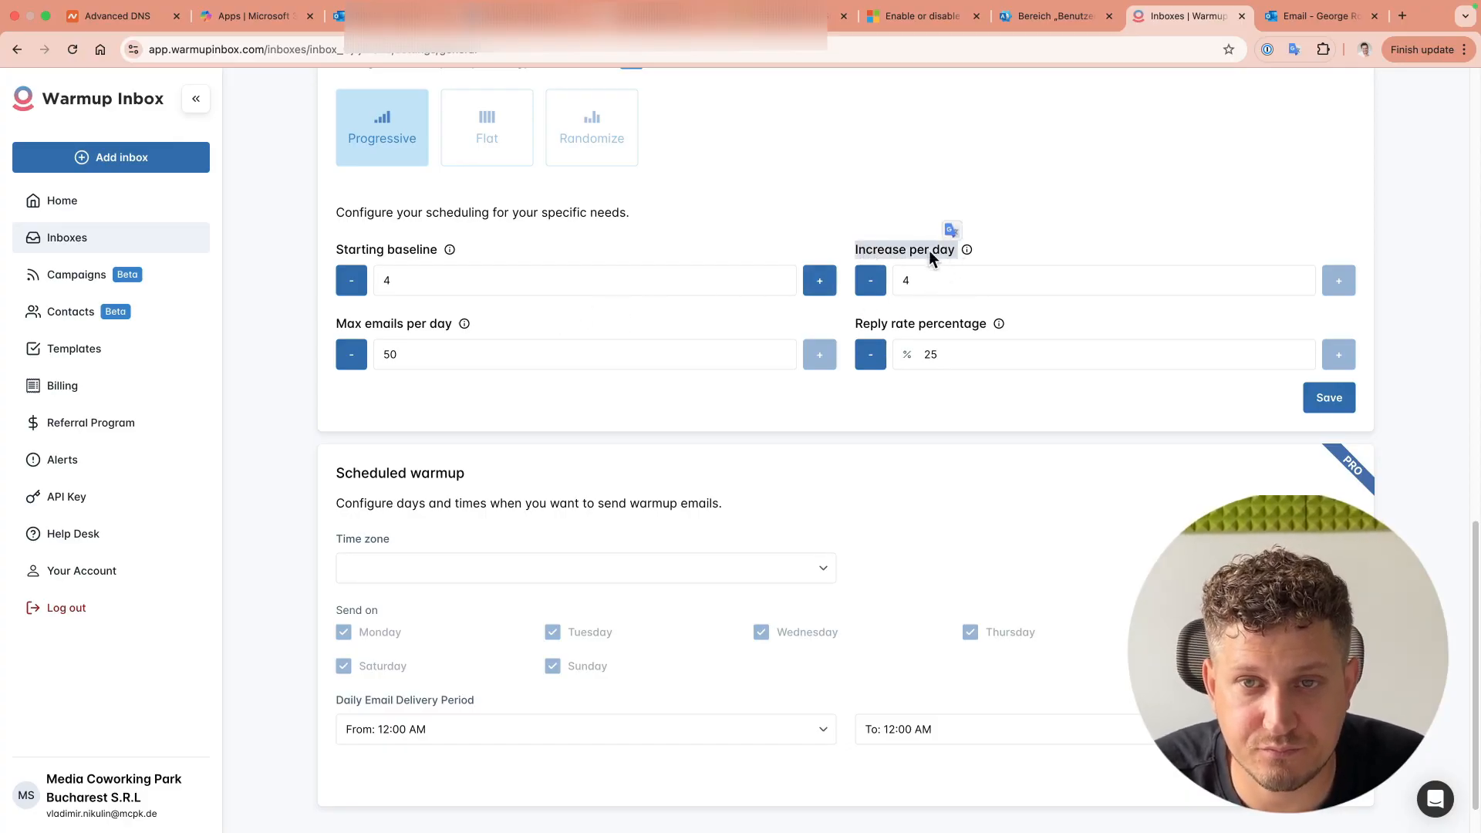
pyautogui.click(1103, 214)
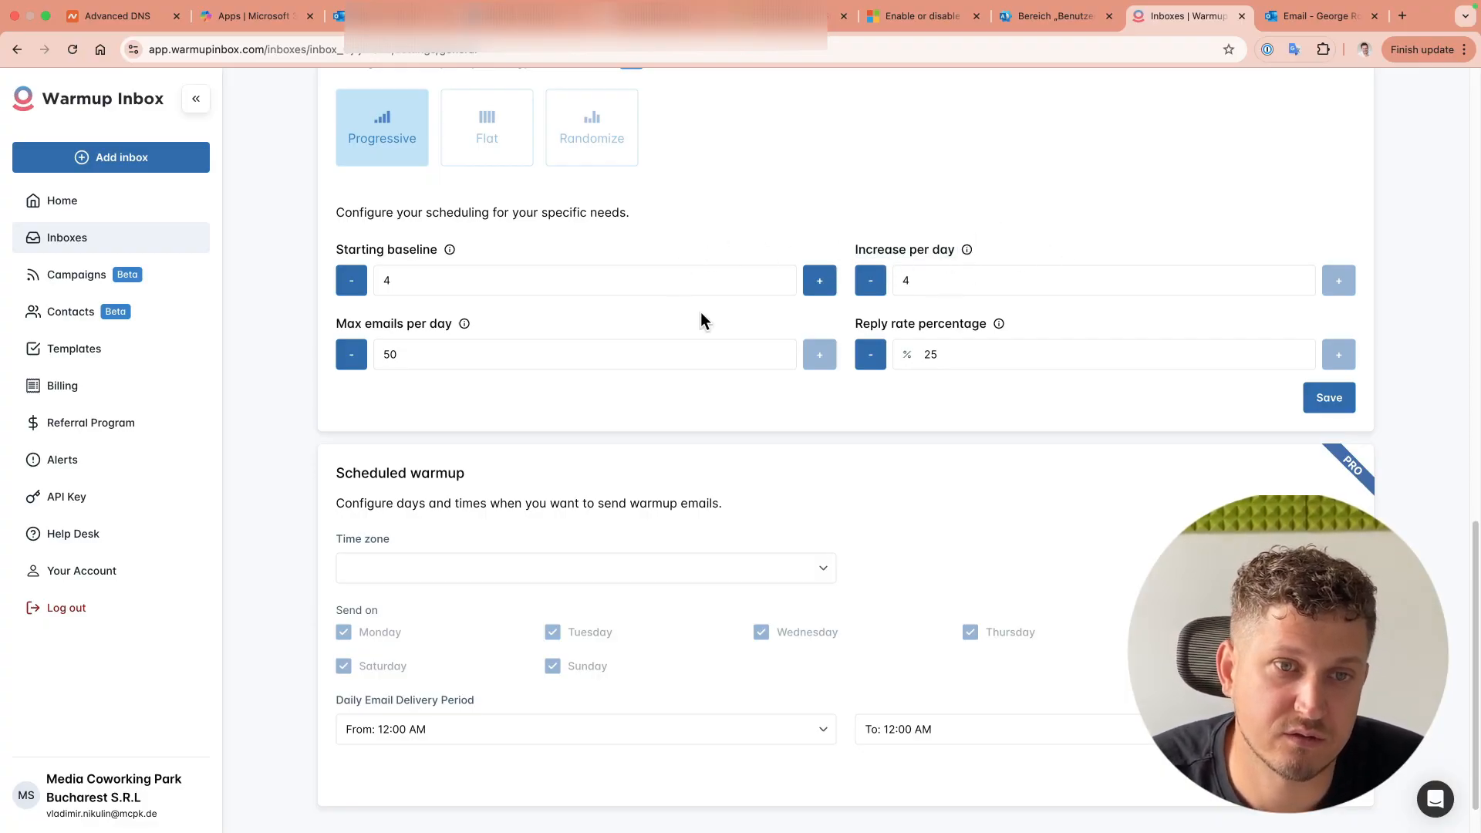
pyautogui.click(439, 354)
pyautogui.click(660, 399)
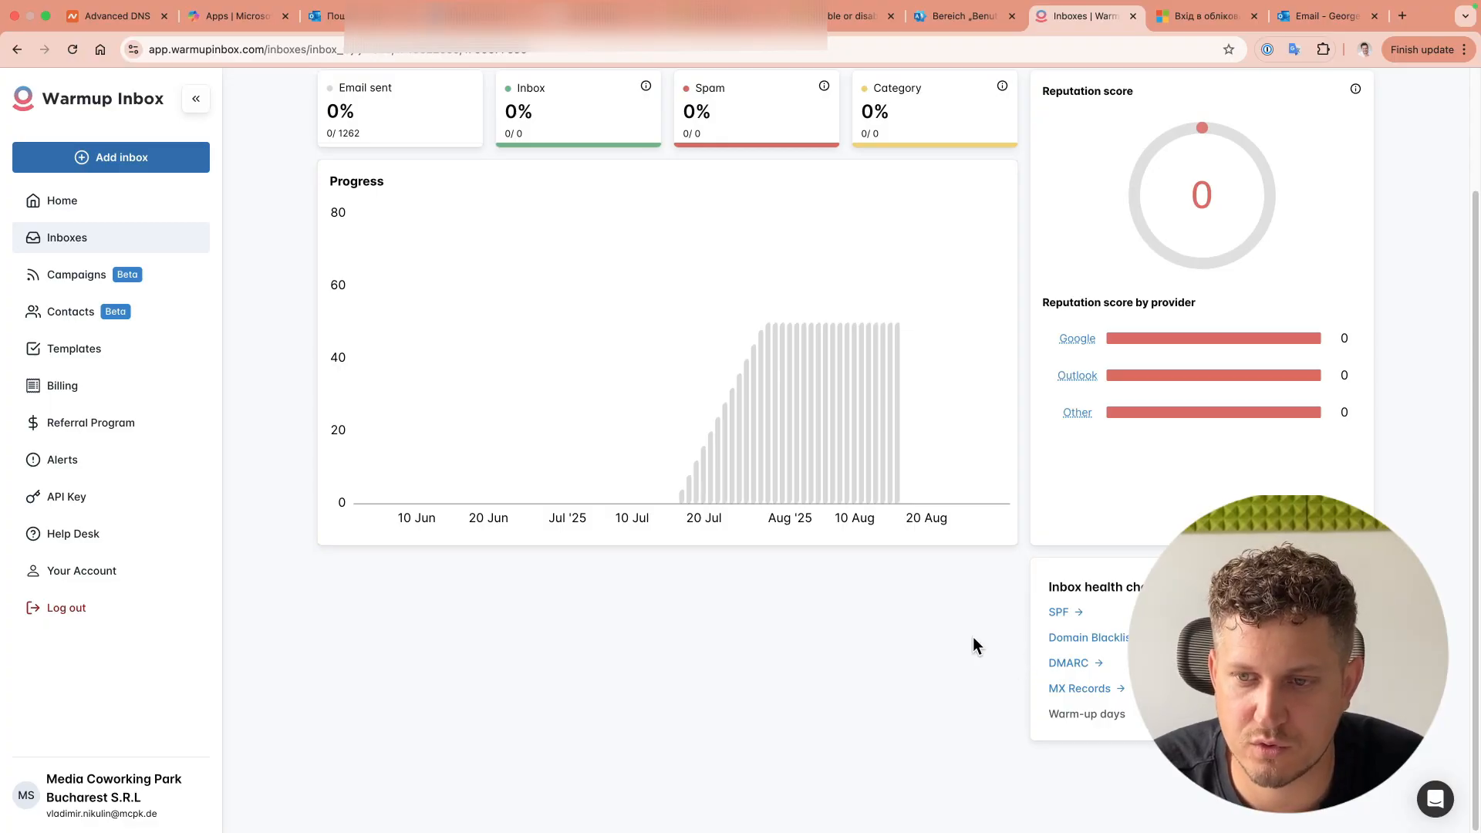
# Step: Scroll through the dashboard's Progress chart, Reputation scores and Inbox health check
pyautogui.scroll(3, 974, 637)
pyautogui.hscroll(2, 974, 636)
pyautogui.hscroll(-1, 973, 636)
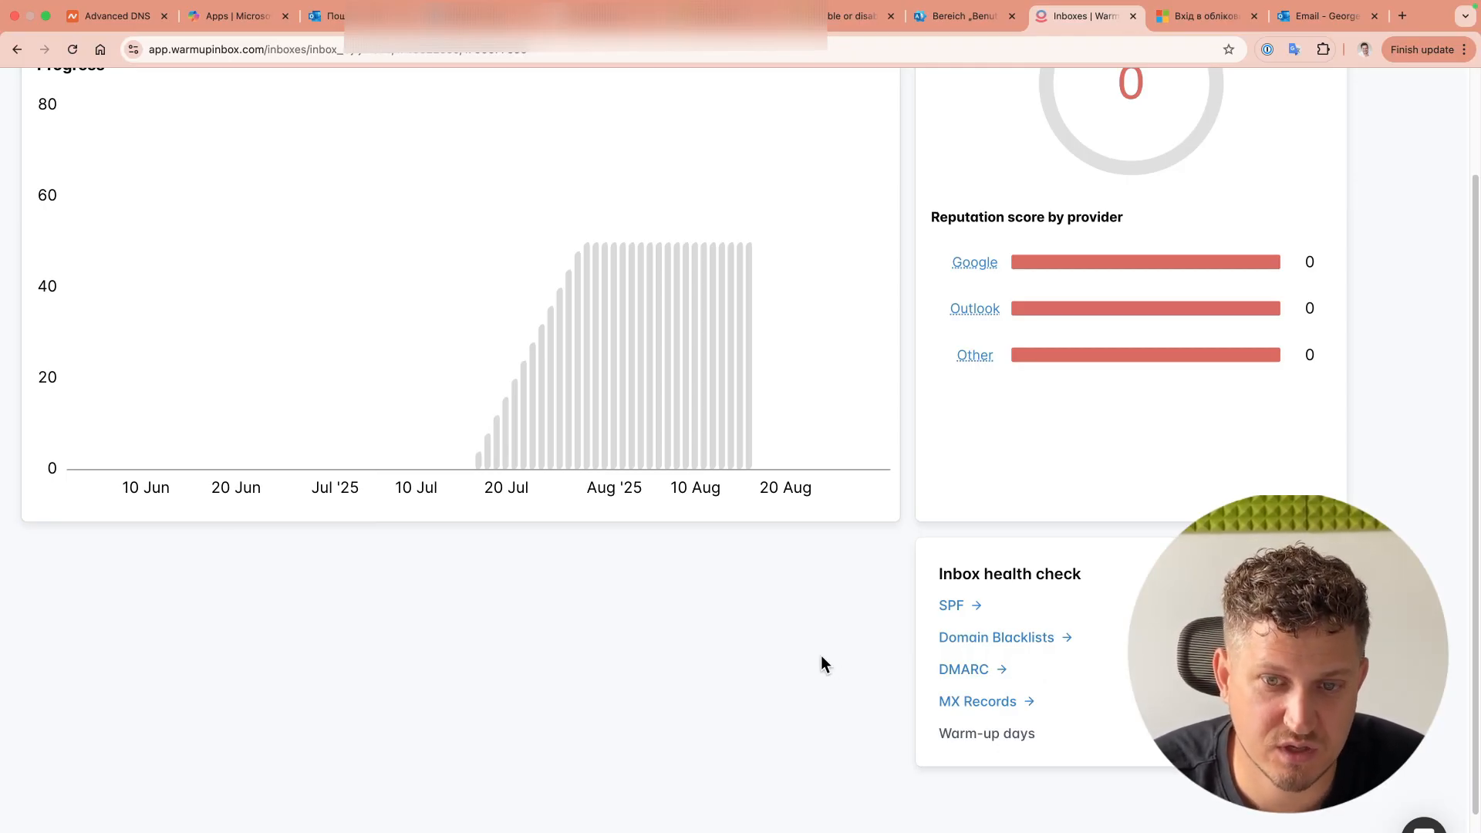
pyautogui.scroll(-3, 761, 656)
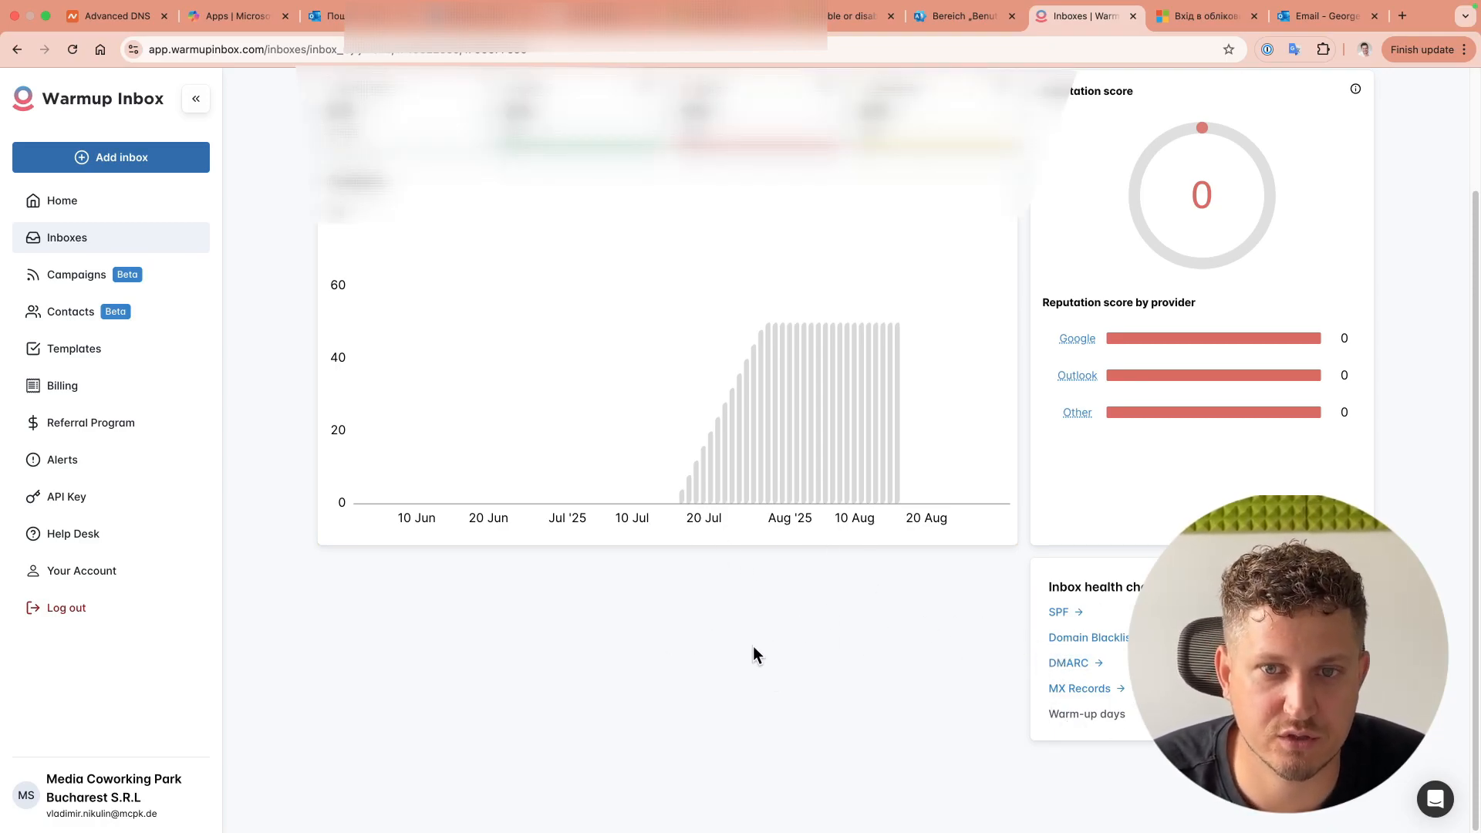
pyautogui.scroll(3, 753, 647)
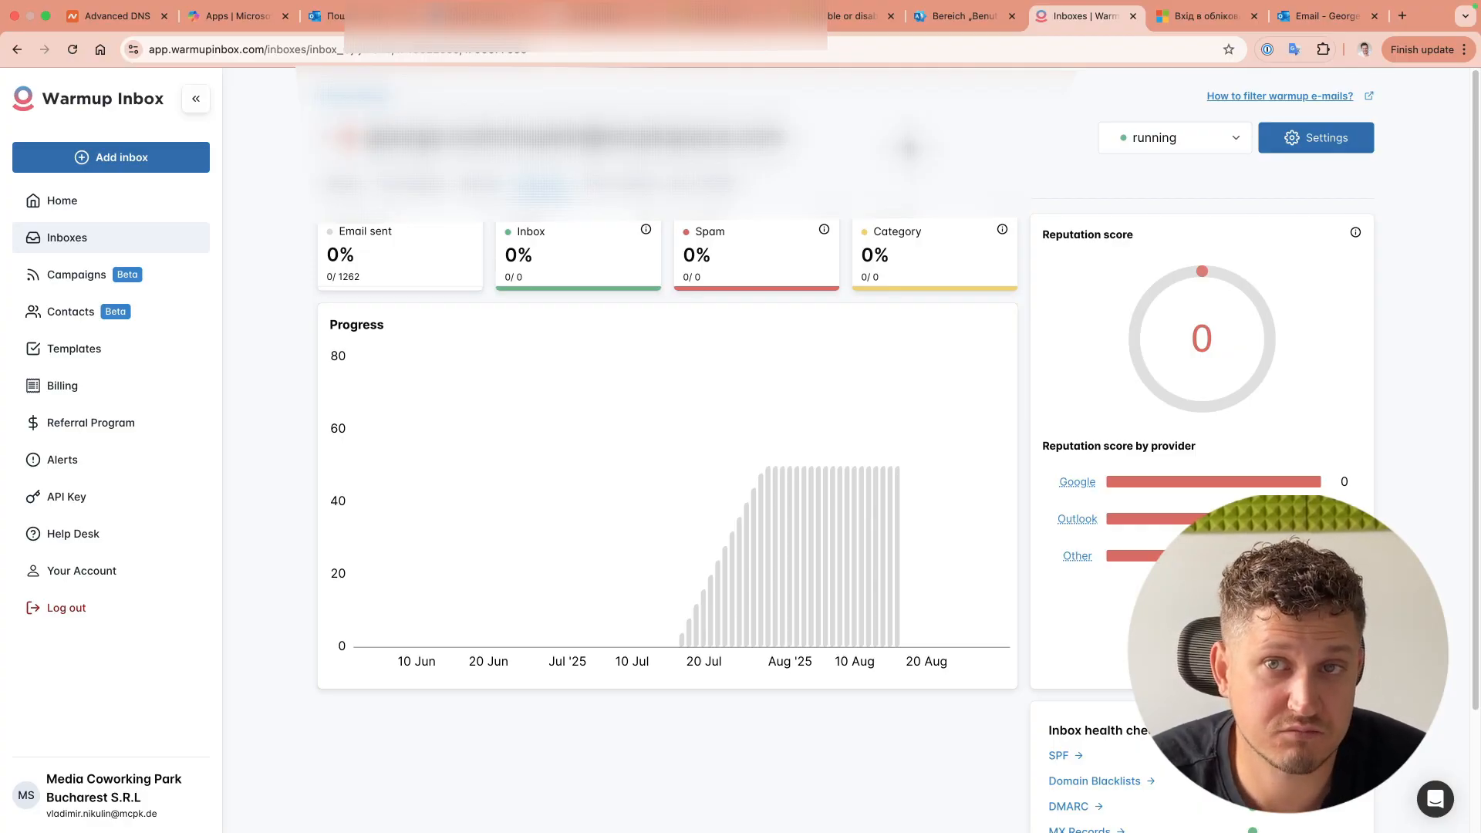
pyautogui.scroll(-2, 909, 146)
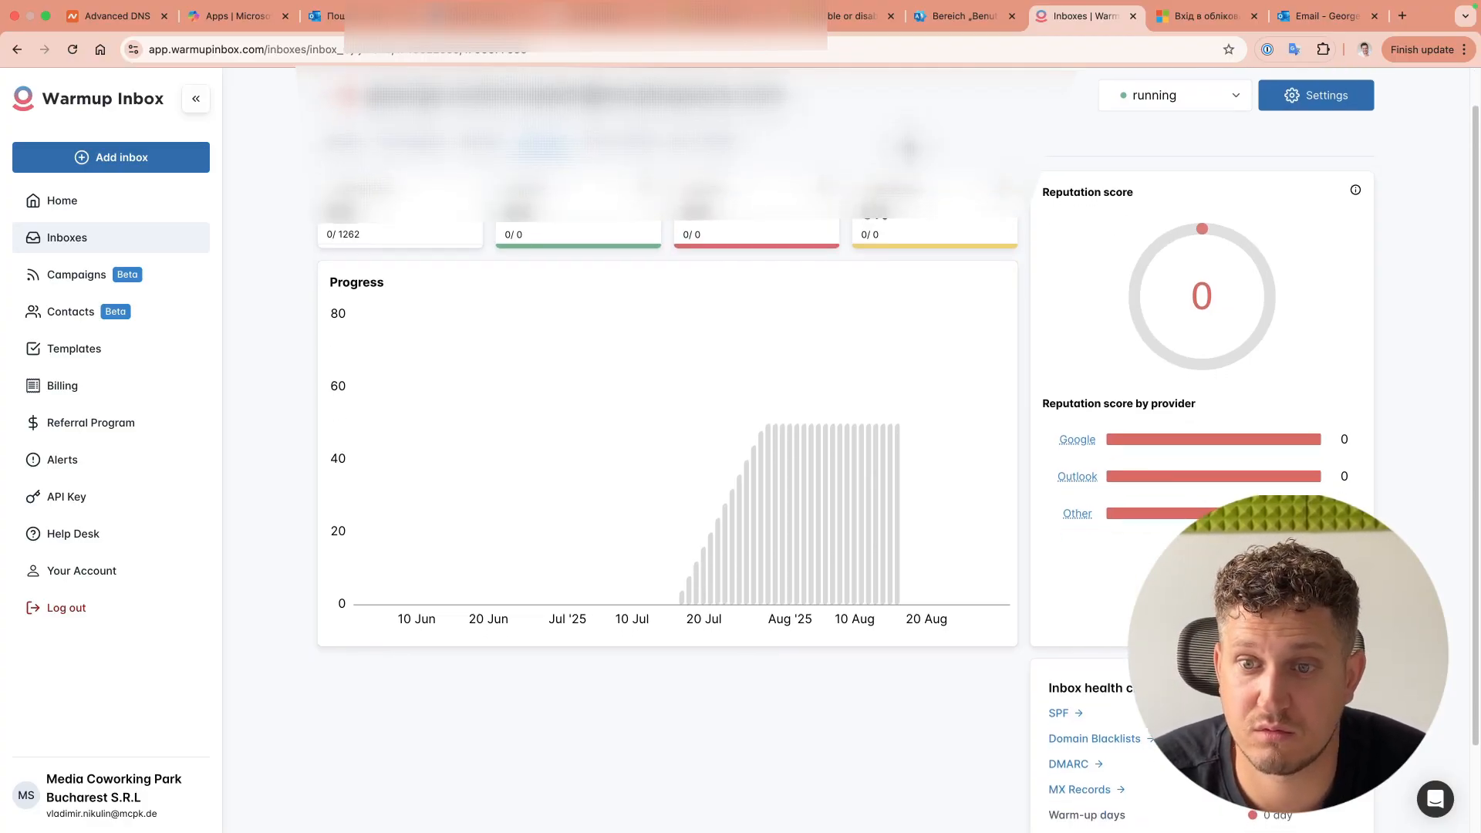
pyautogui.scroll(2, 922, 158)
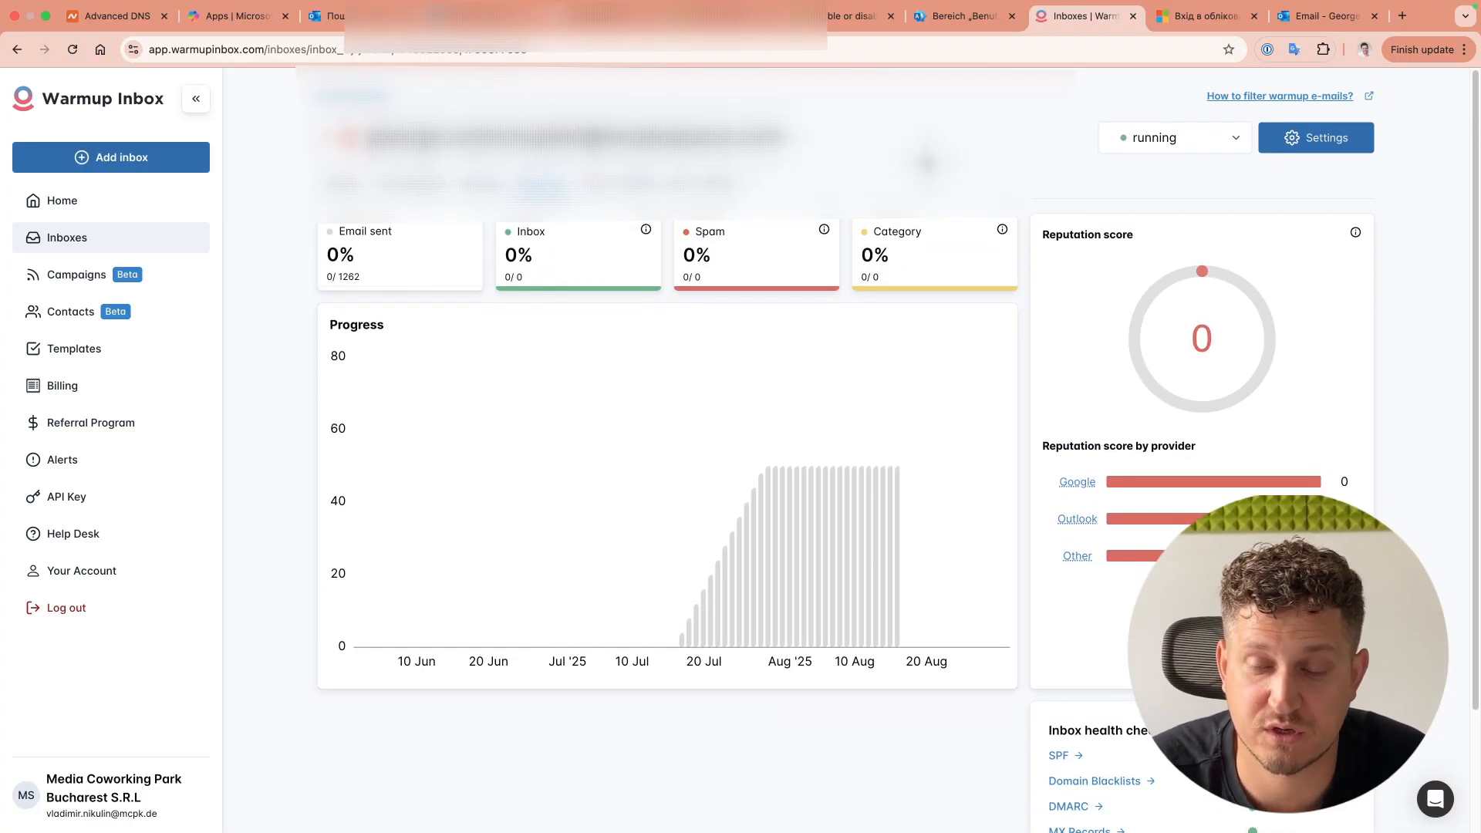